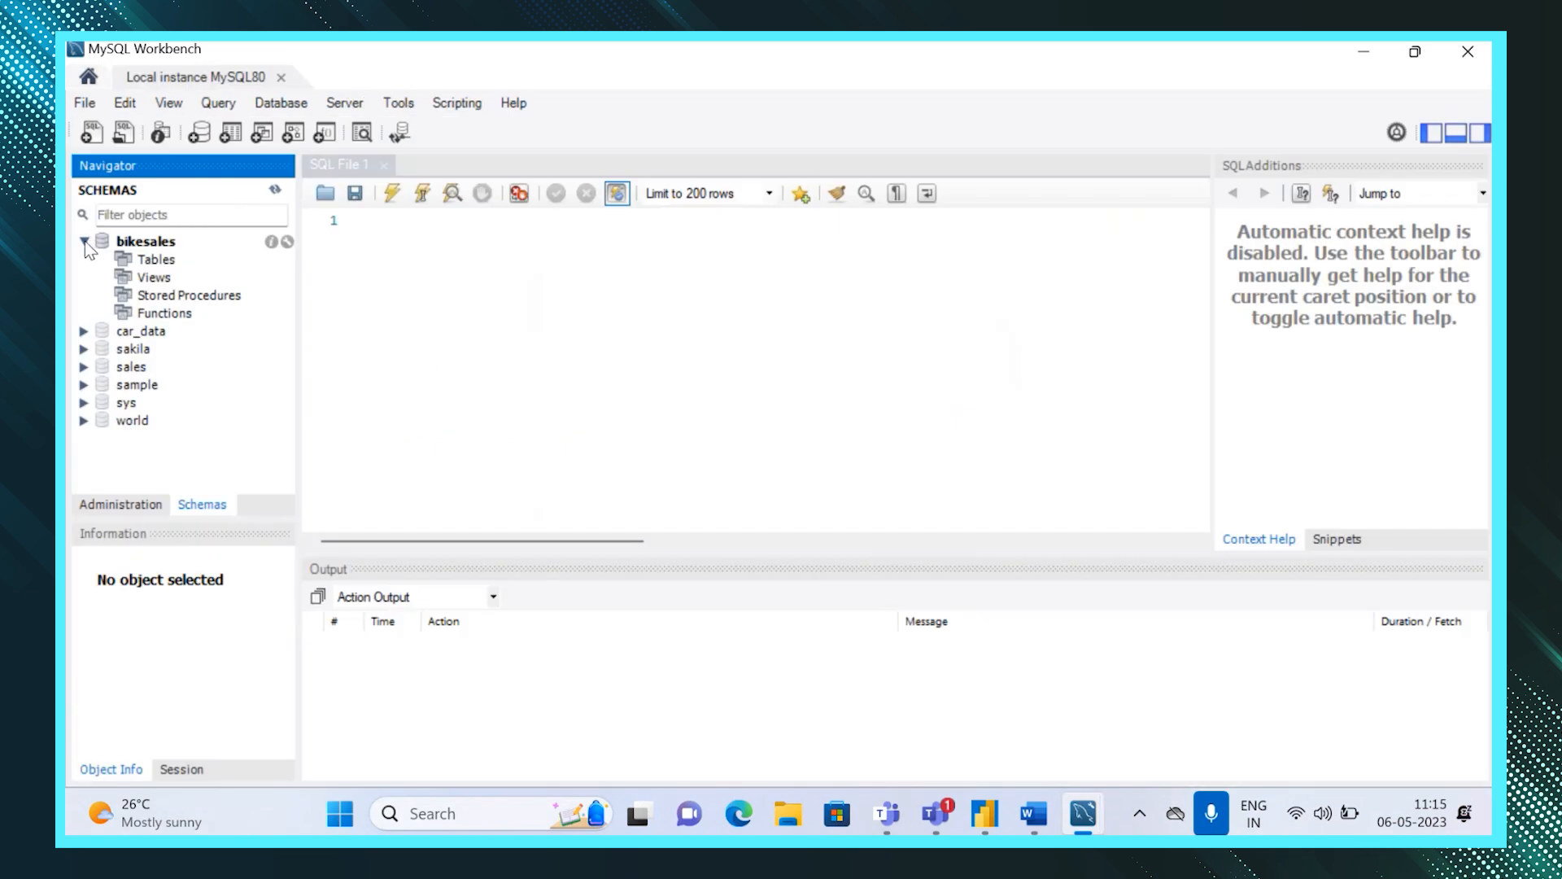
# Connect to the local MySQL80 instance and expand the sales schema in the navigator.
pyautogui.click(85, 242)
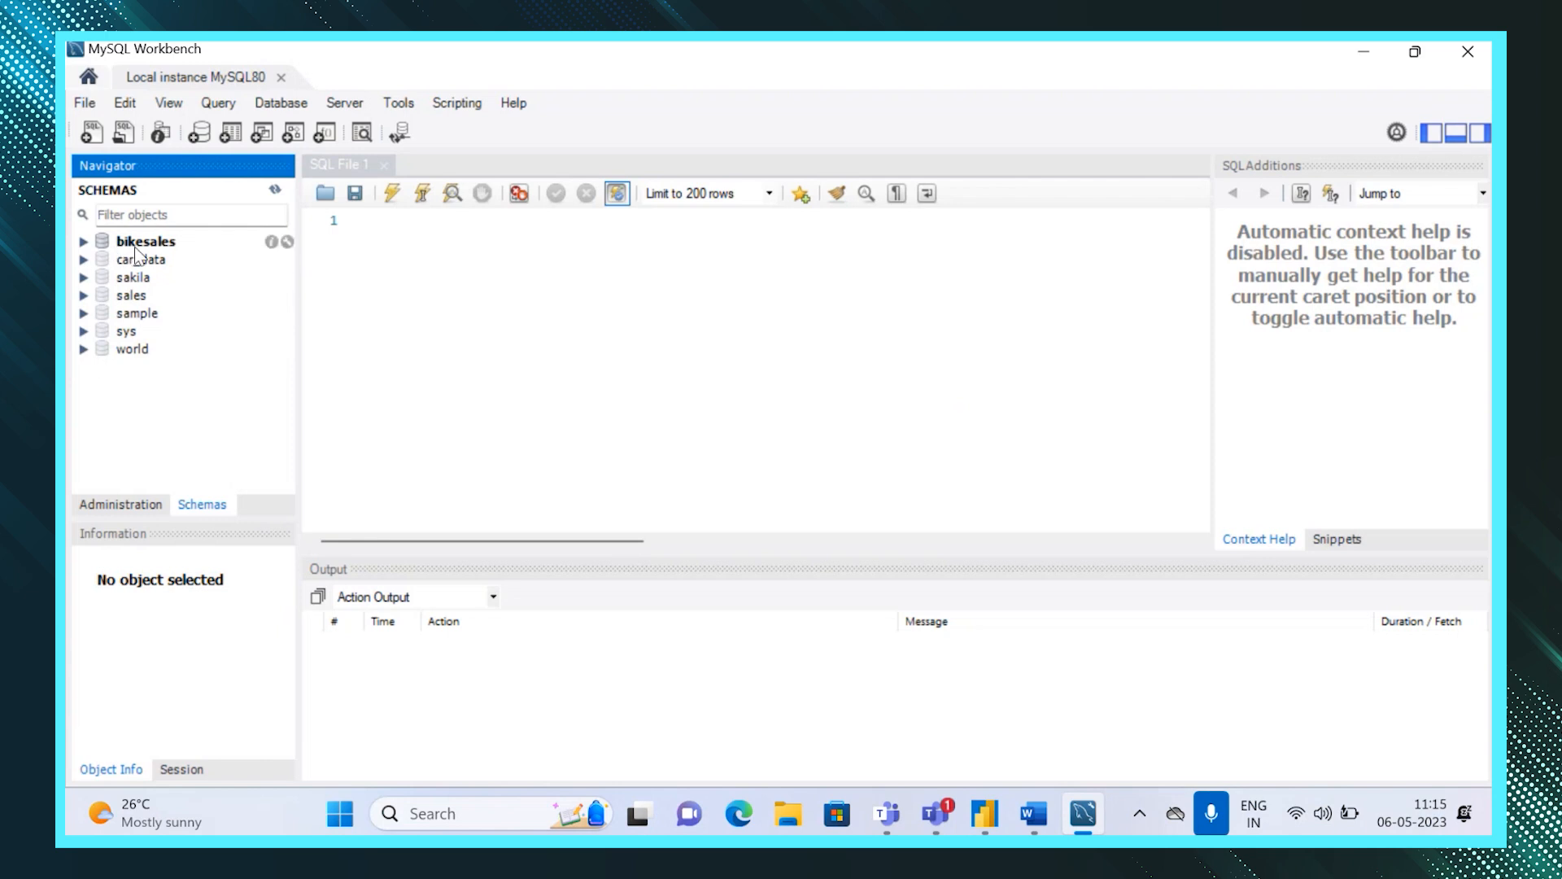
pyautogui.click(83, 242)
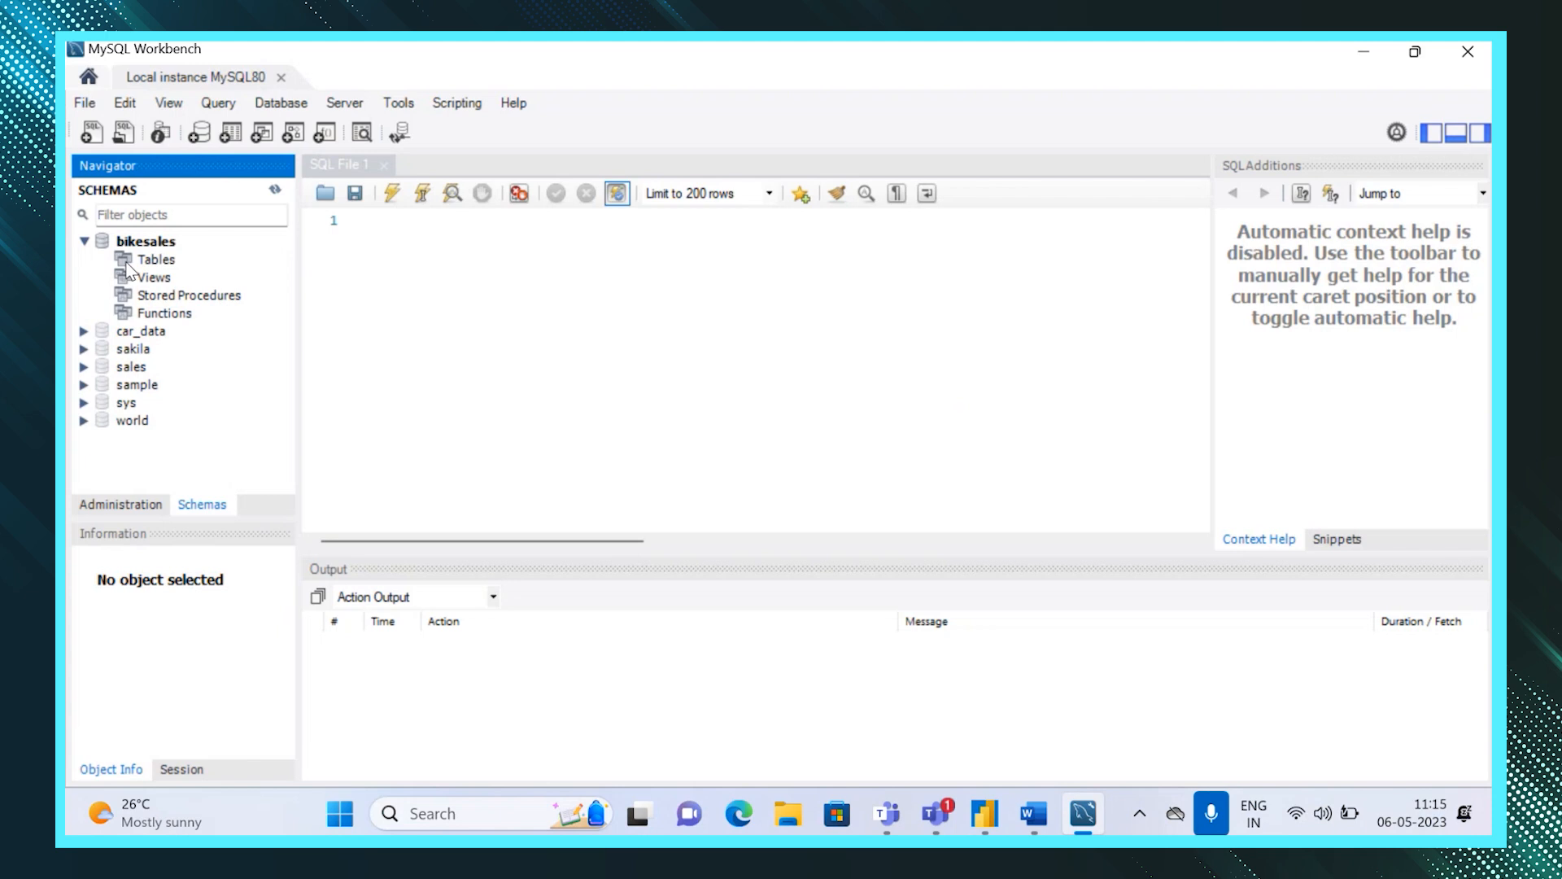
pyautogui.click(84, 242)
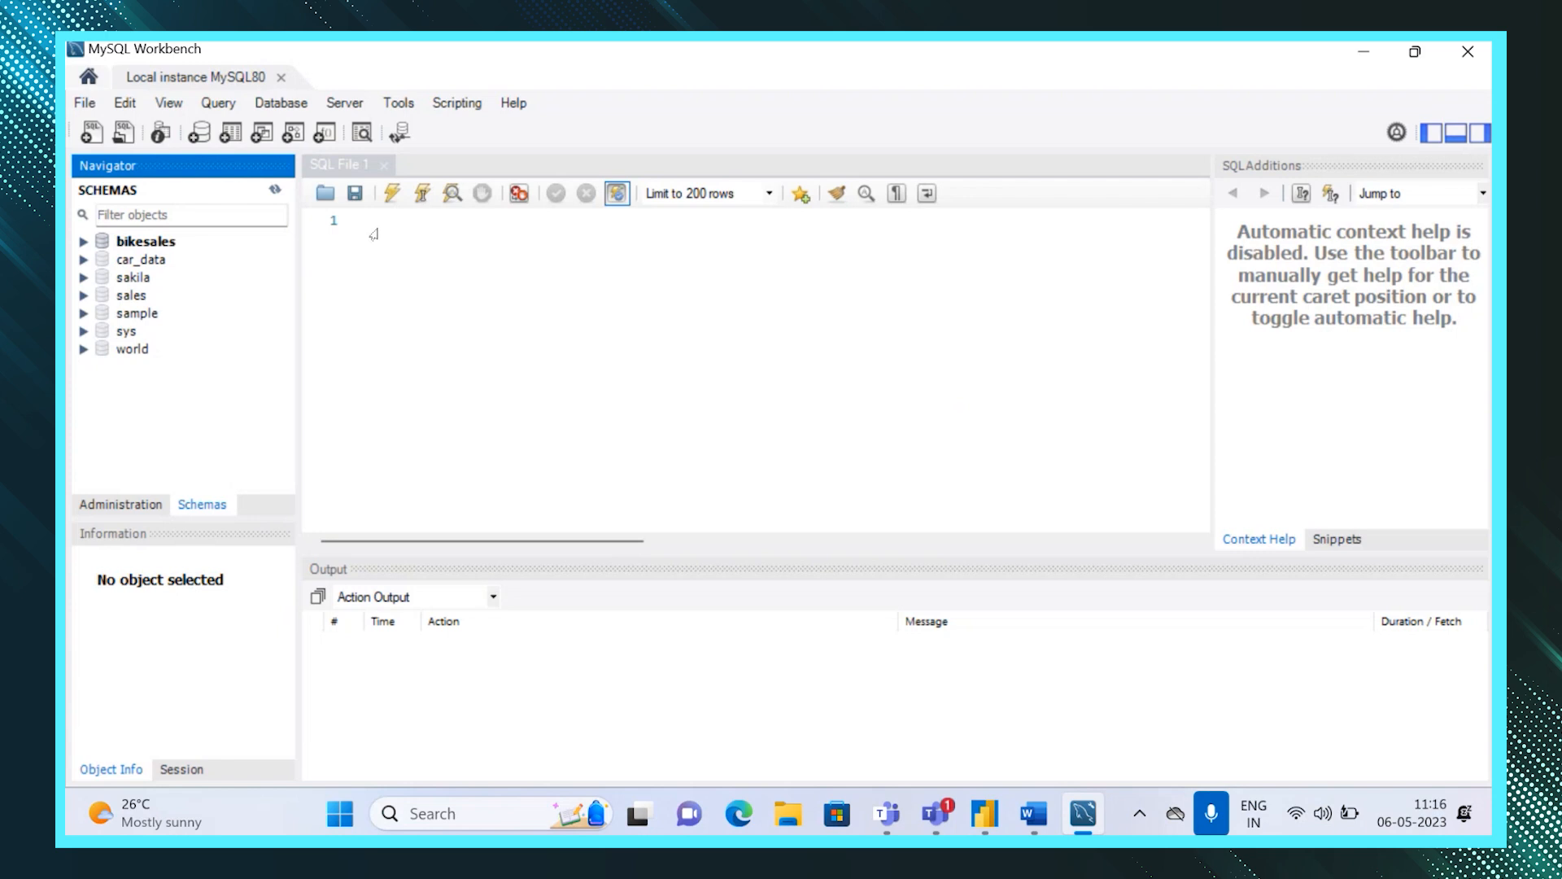
pyautogui.click(84, 296)
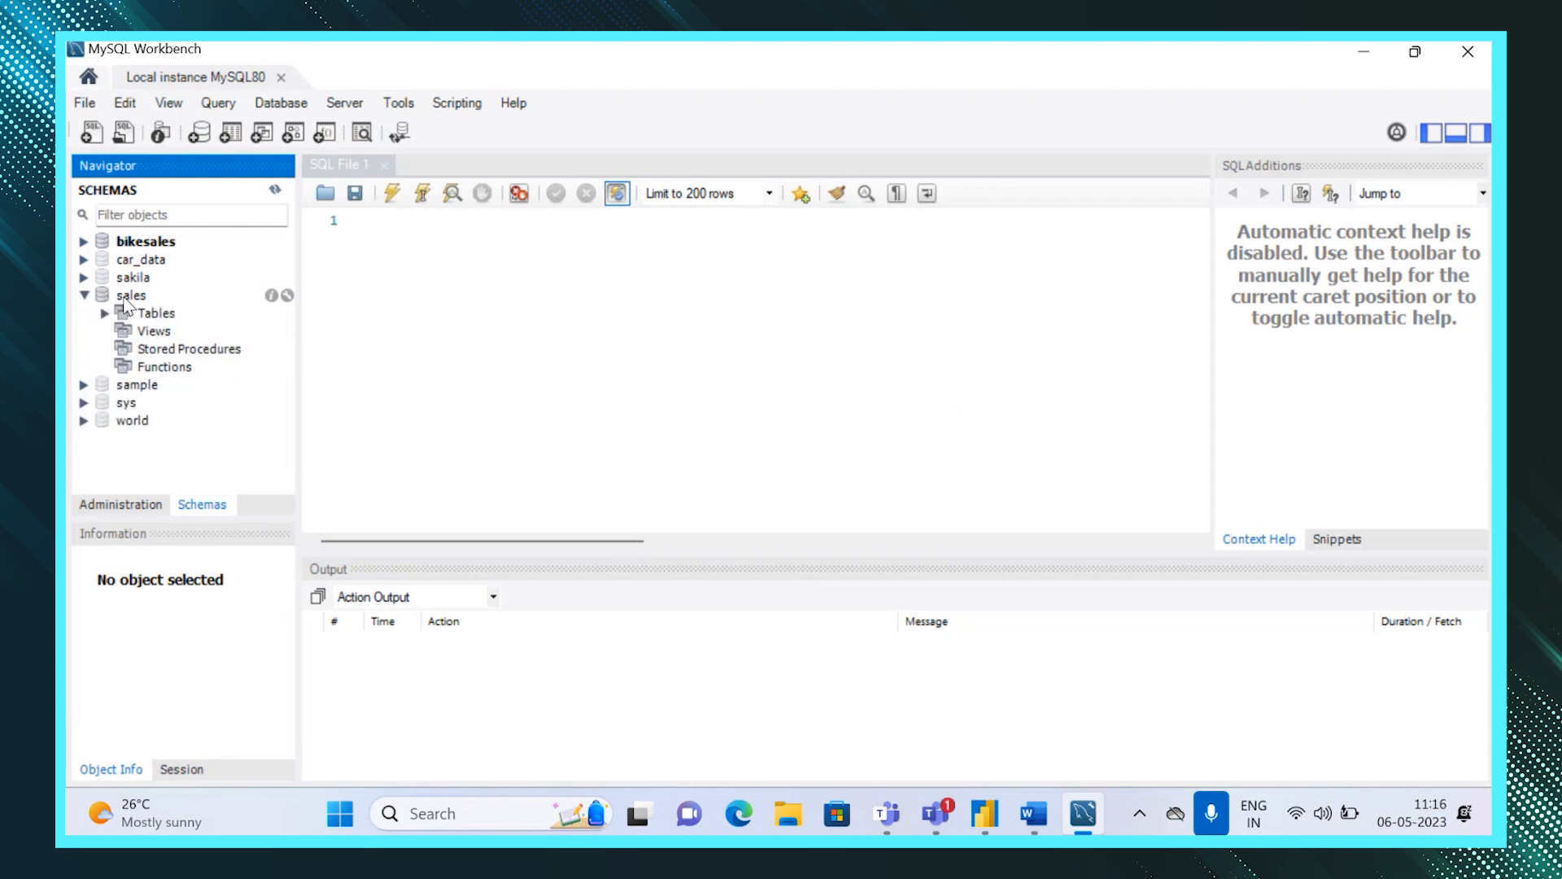
# Write the statement use sales ; in the SQL editor and execute it.
pyautogui.click(359, 222)
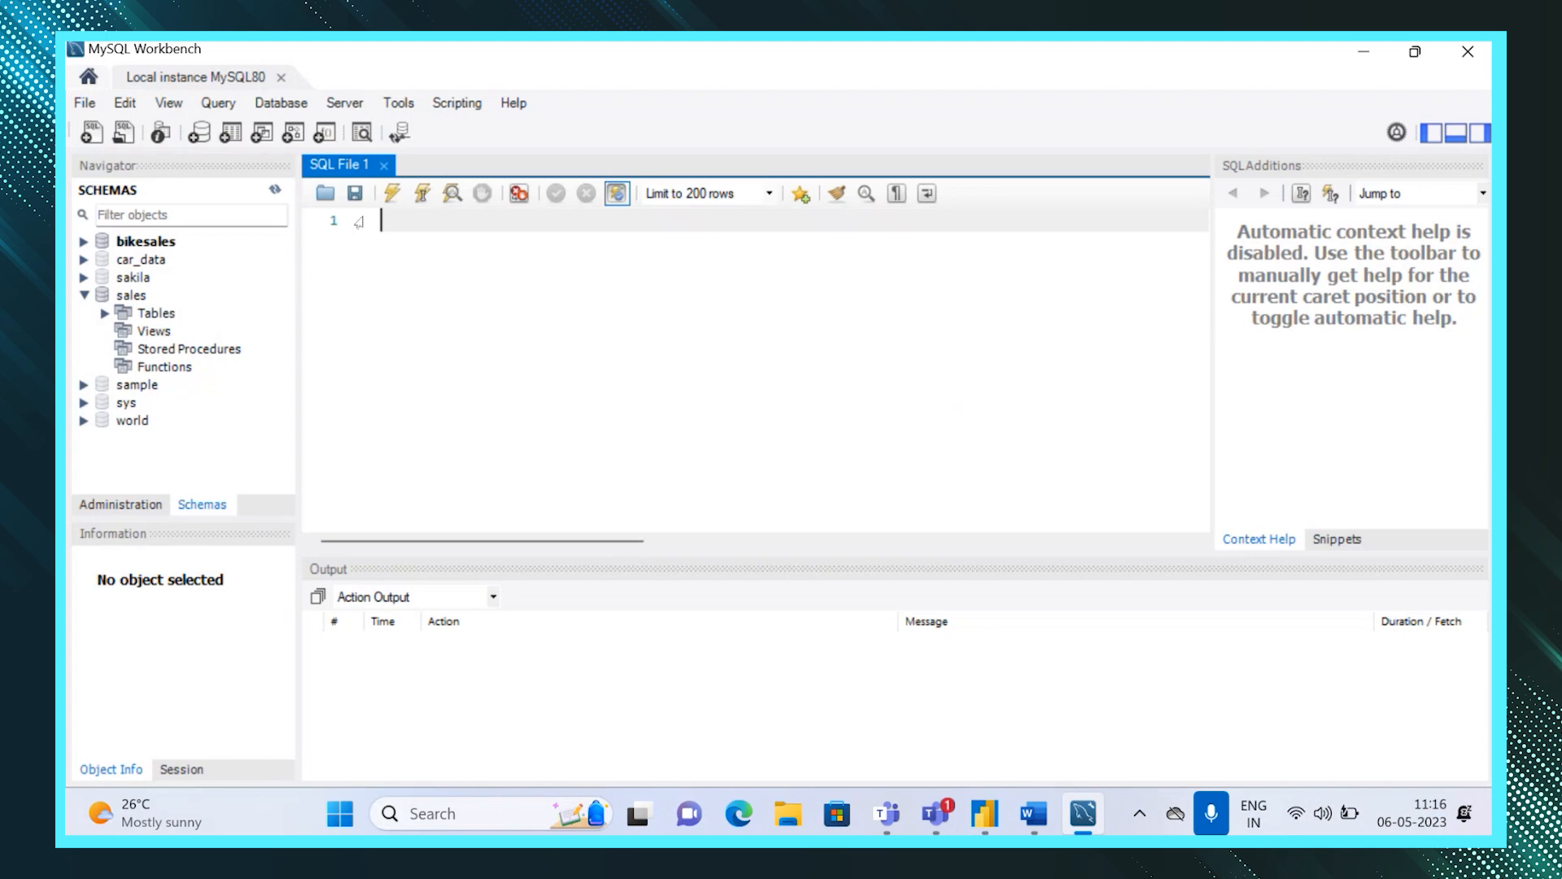
pyautogui.write('use sales ;')
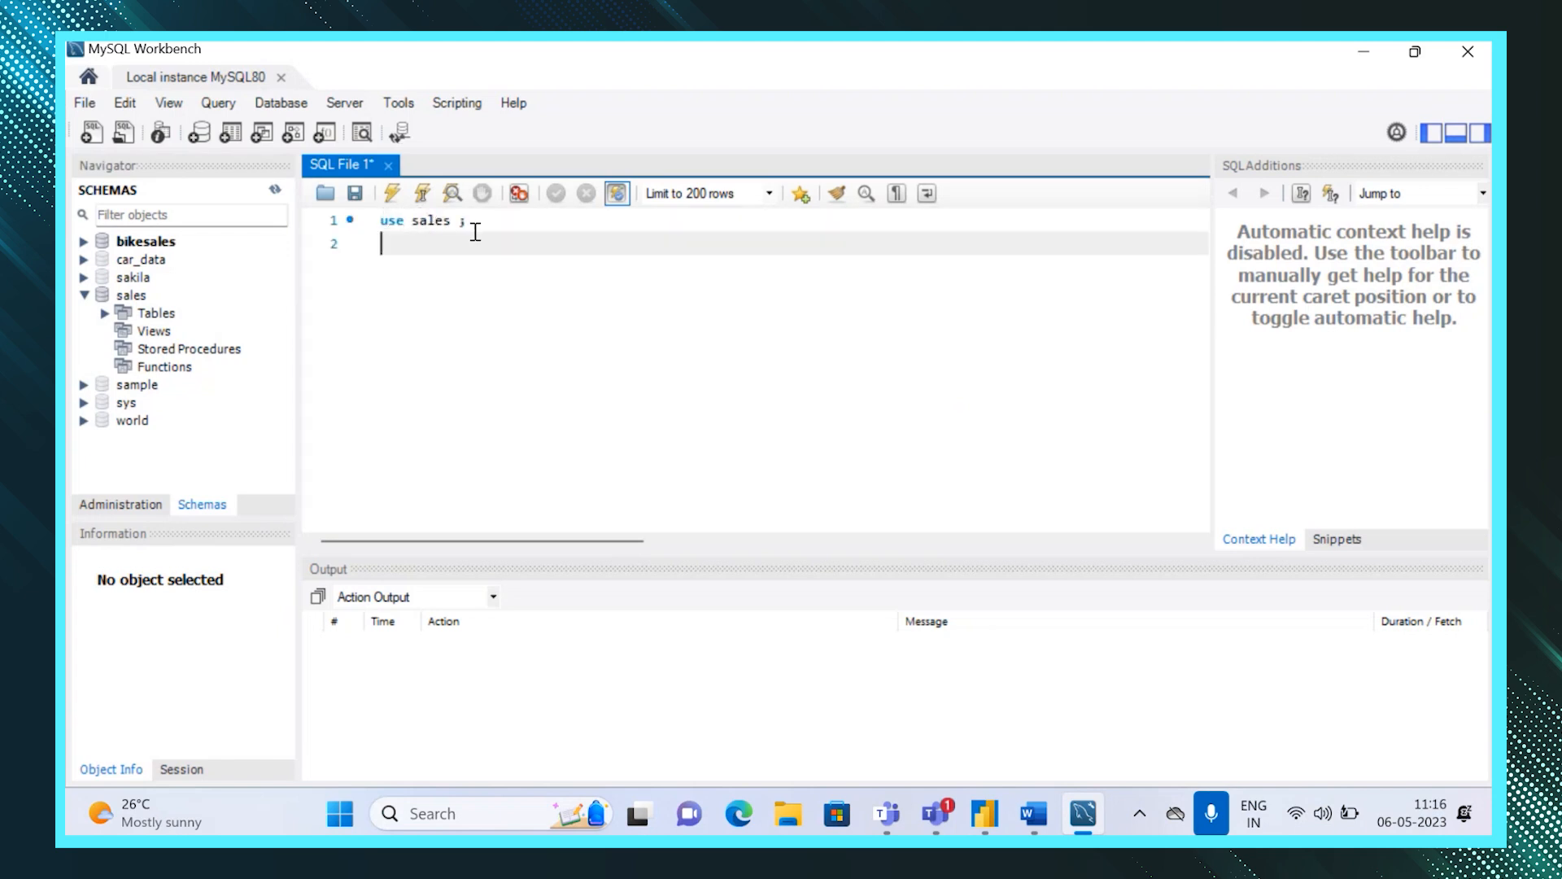
pyautogui.press('Return')
pyautogui.moveTo(472, 221); pyautogui.dragTo(375, 221)
pyautogui.click(391, 193)
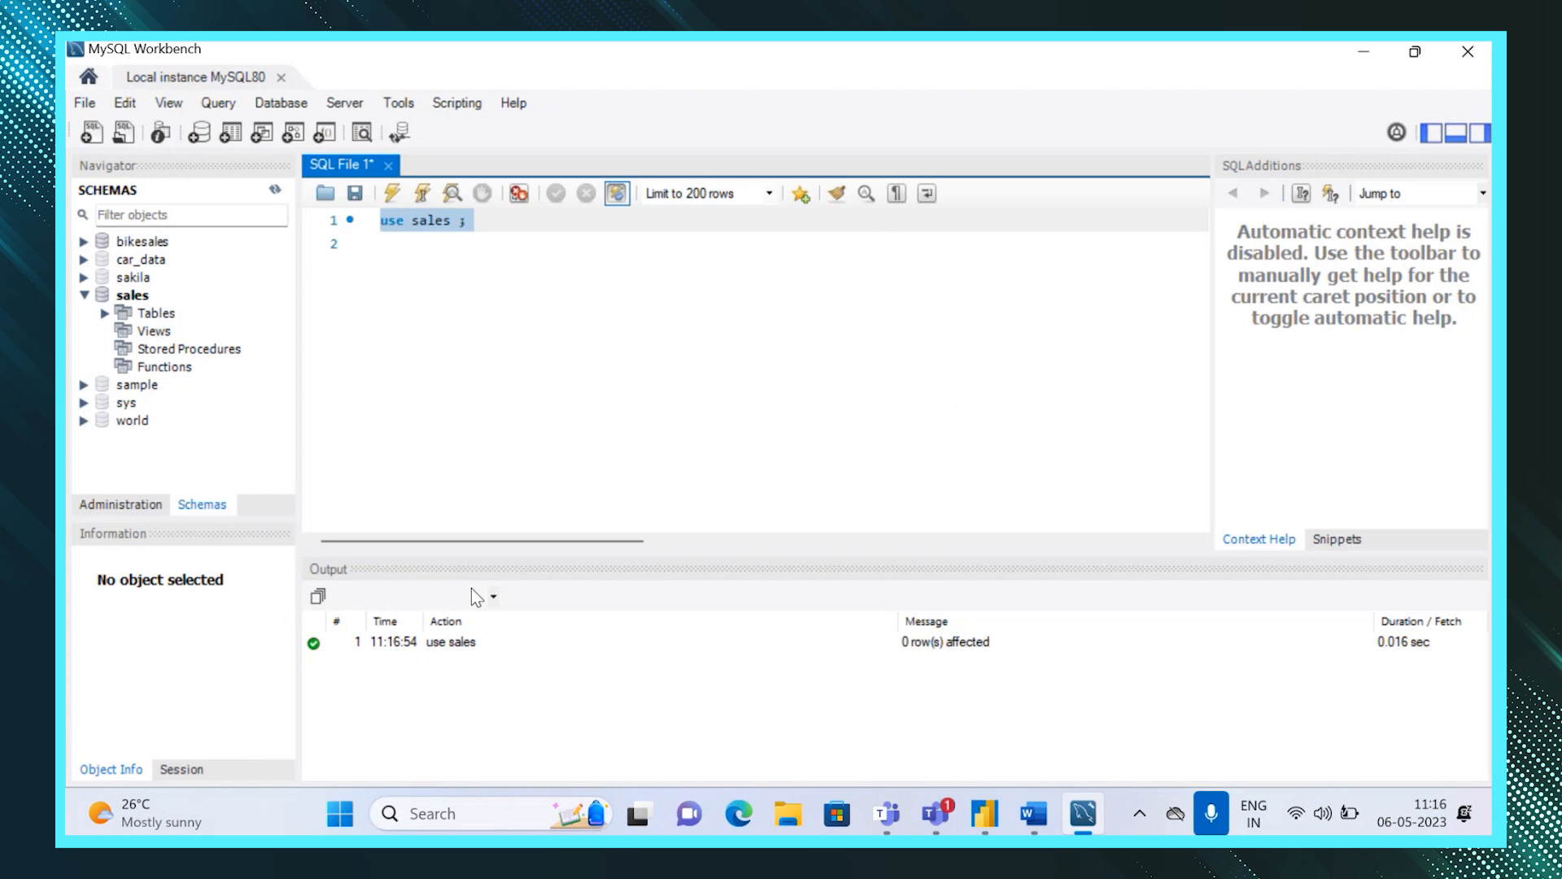
# Set bikesales as the default schema.
pyautogui.rightClick(121, 244)
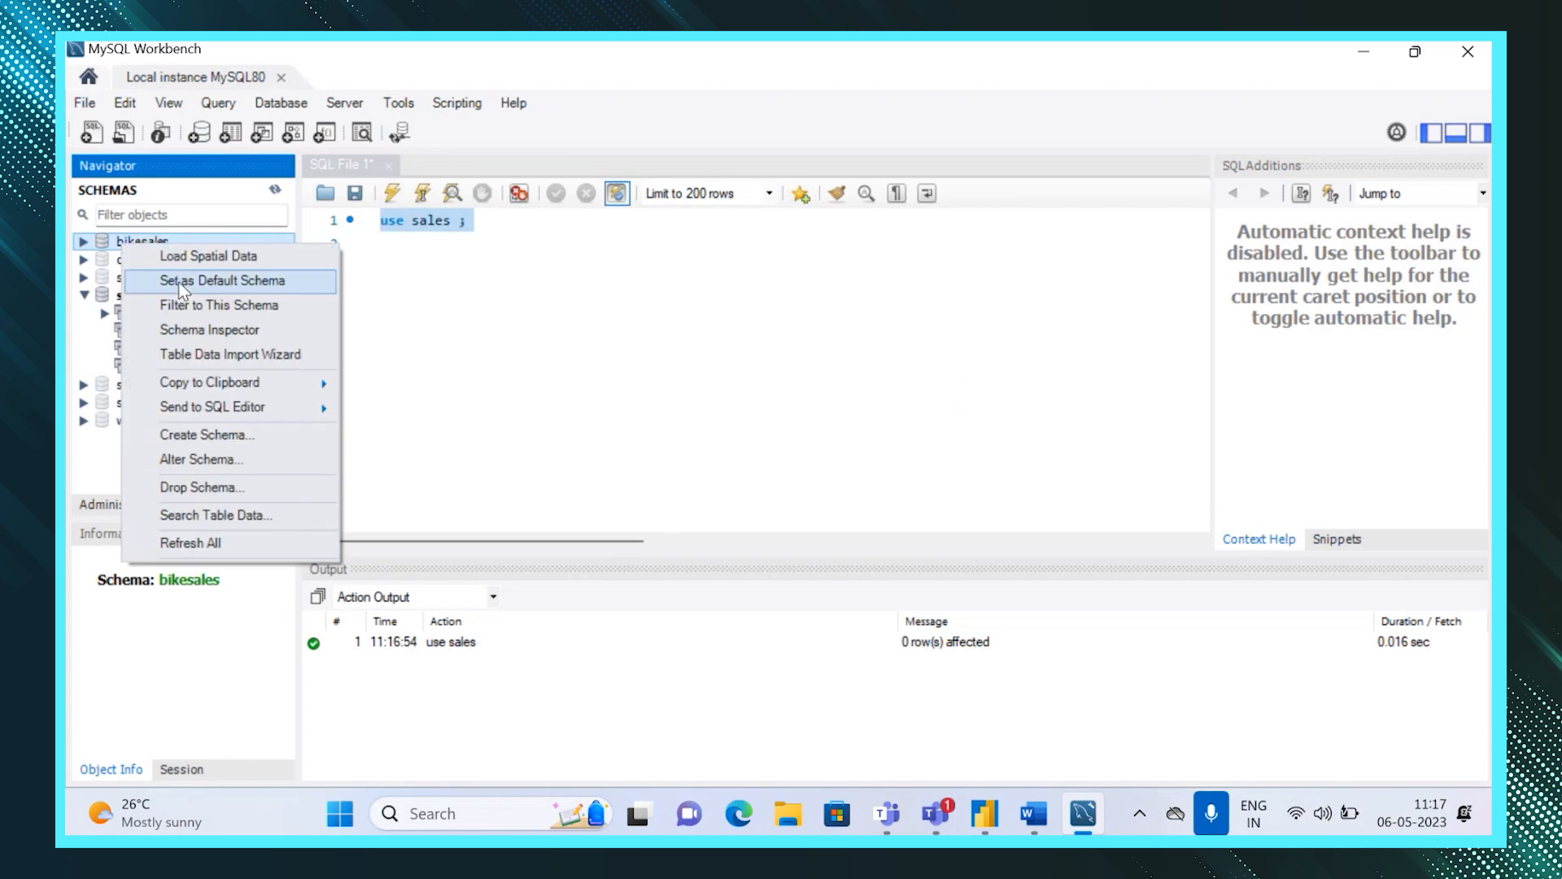
pyautogui.click(387, 311)
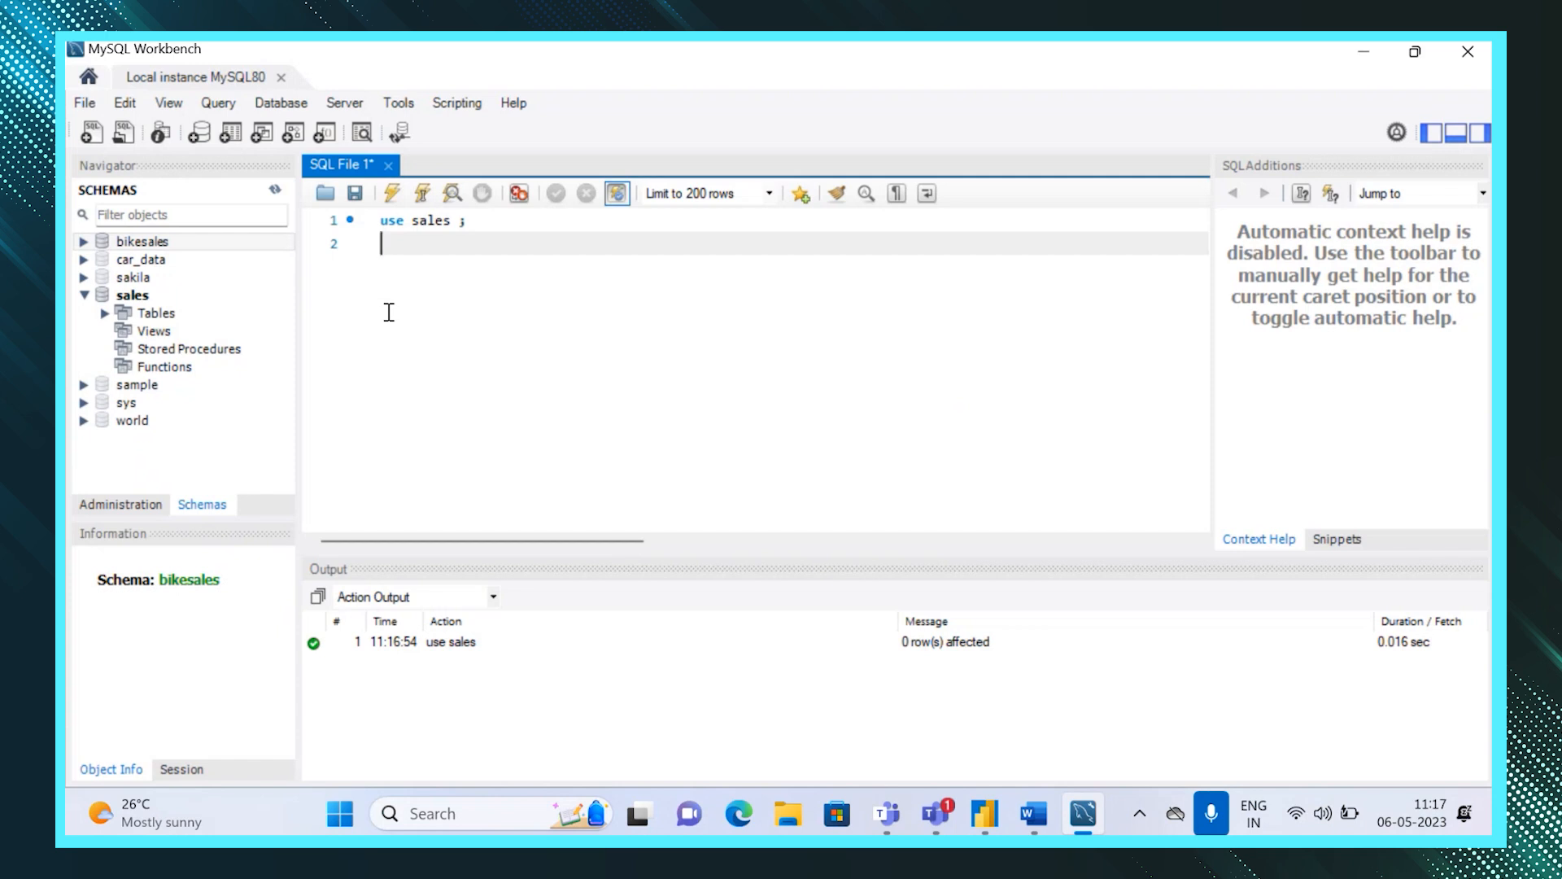
pyautogui.rightClick(148, 240)
pyautogui.click(216, 277)
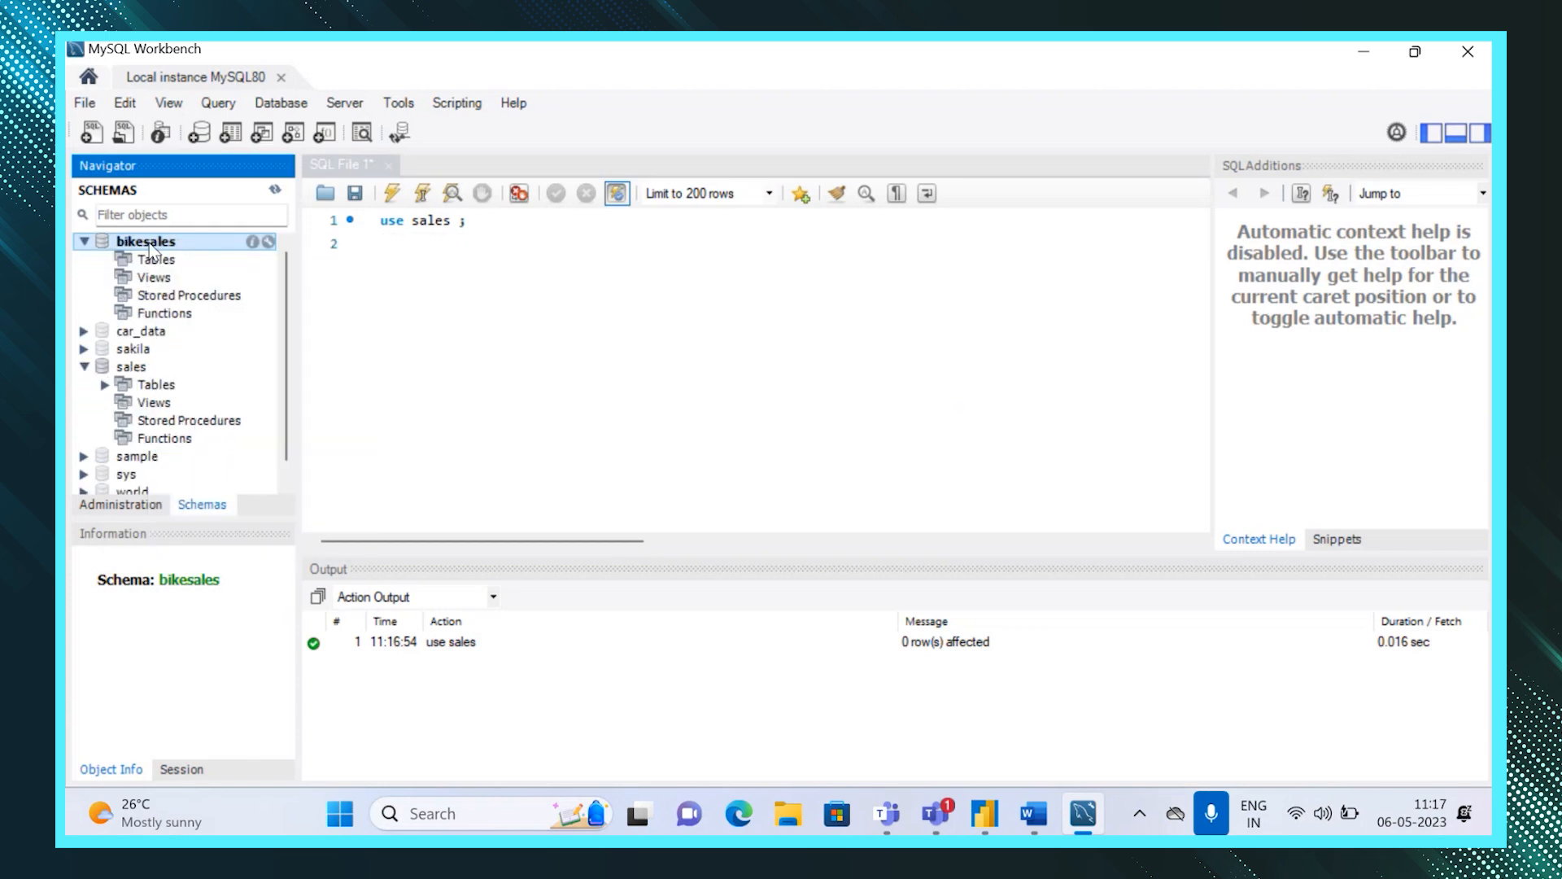
# Expand the sales tables, then write and execute select * from car_data; on a new line.
pyautogui.click(106, 385)
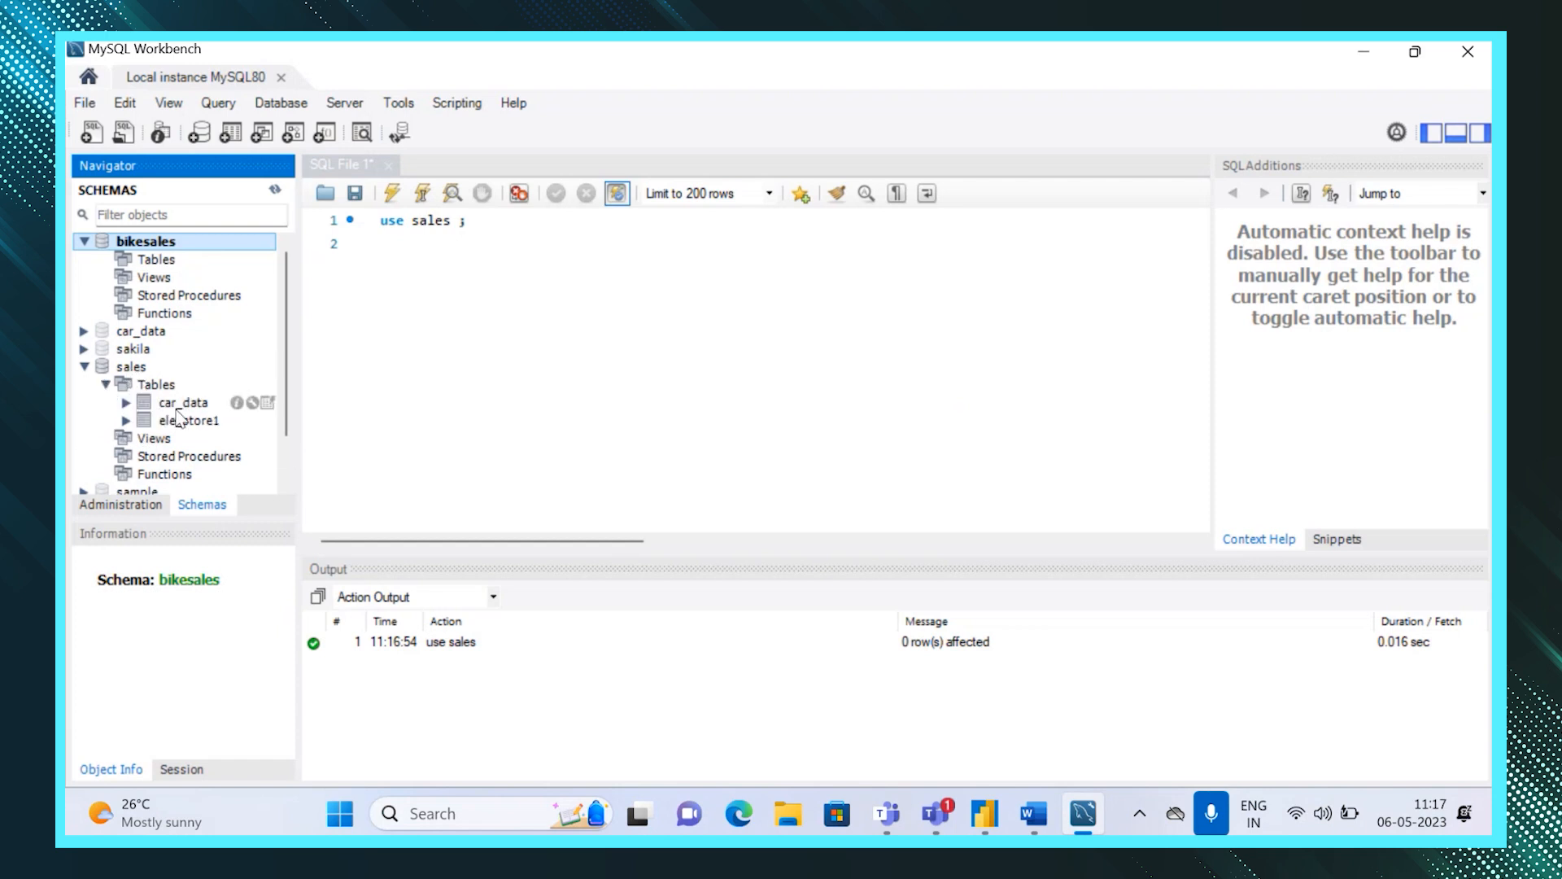
pyautogui.click(408, 253)
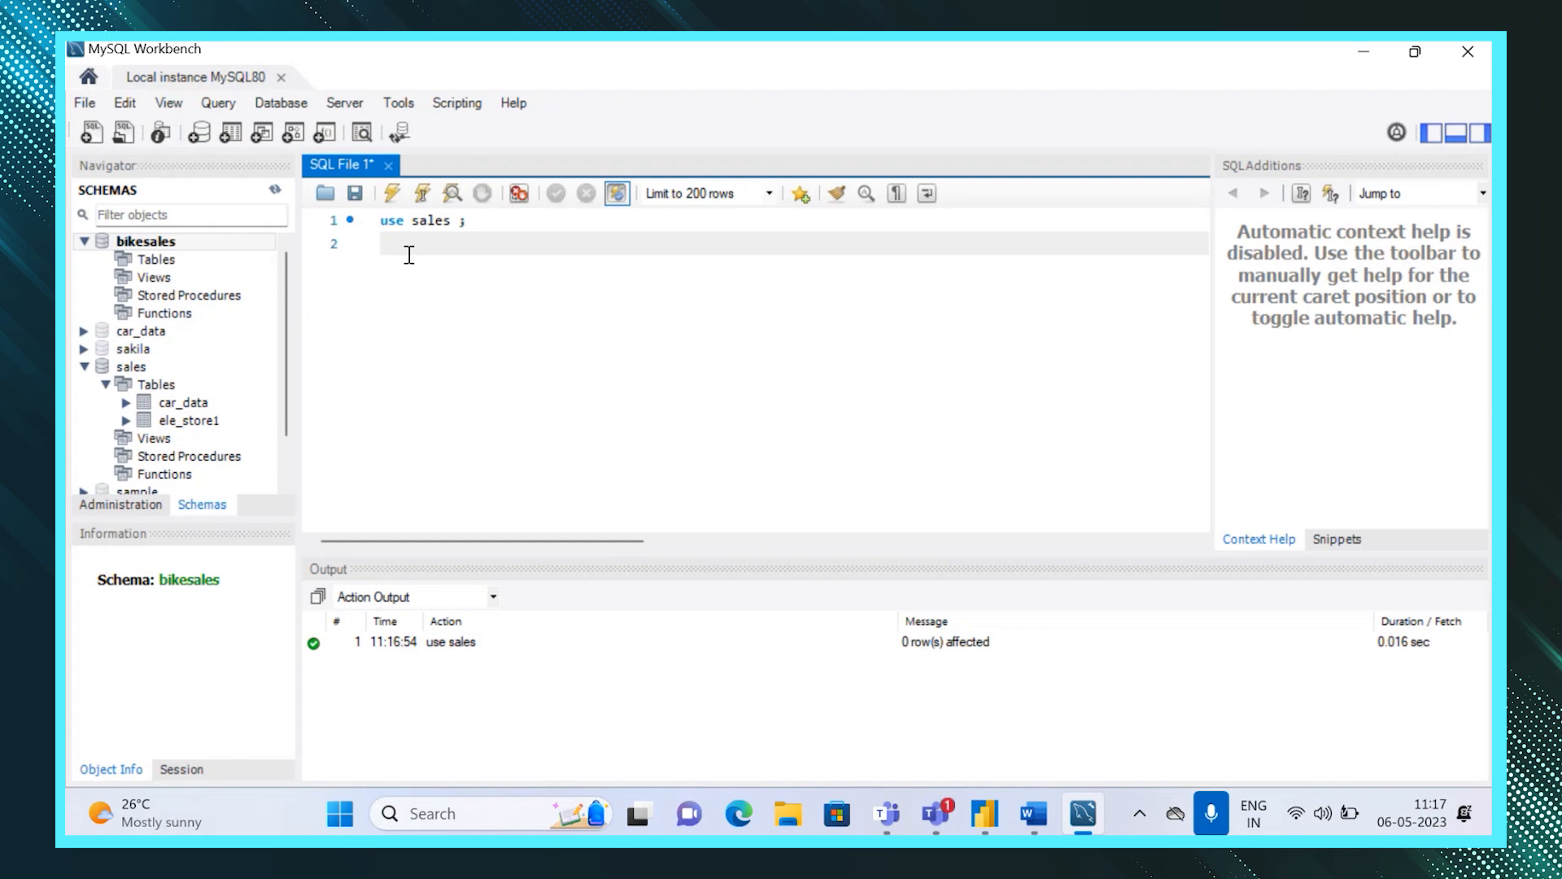
pyautogui.write('select * from car_data;')
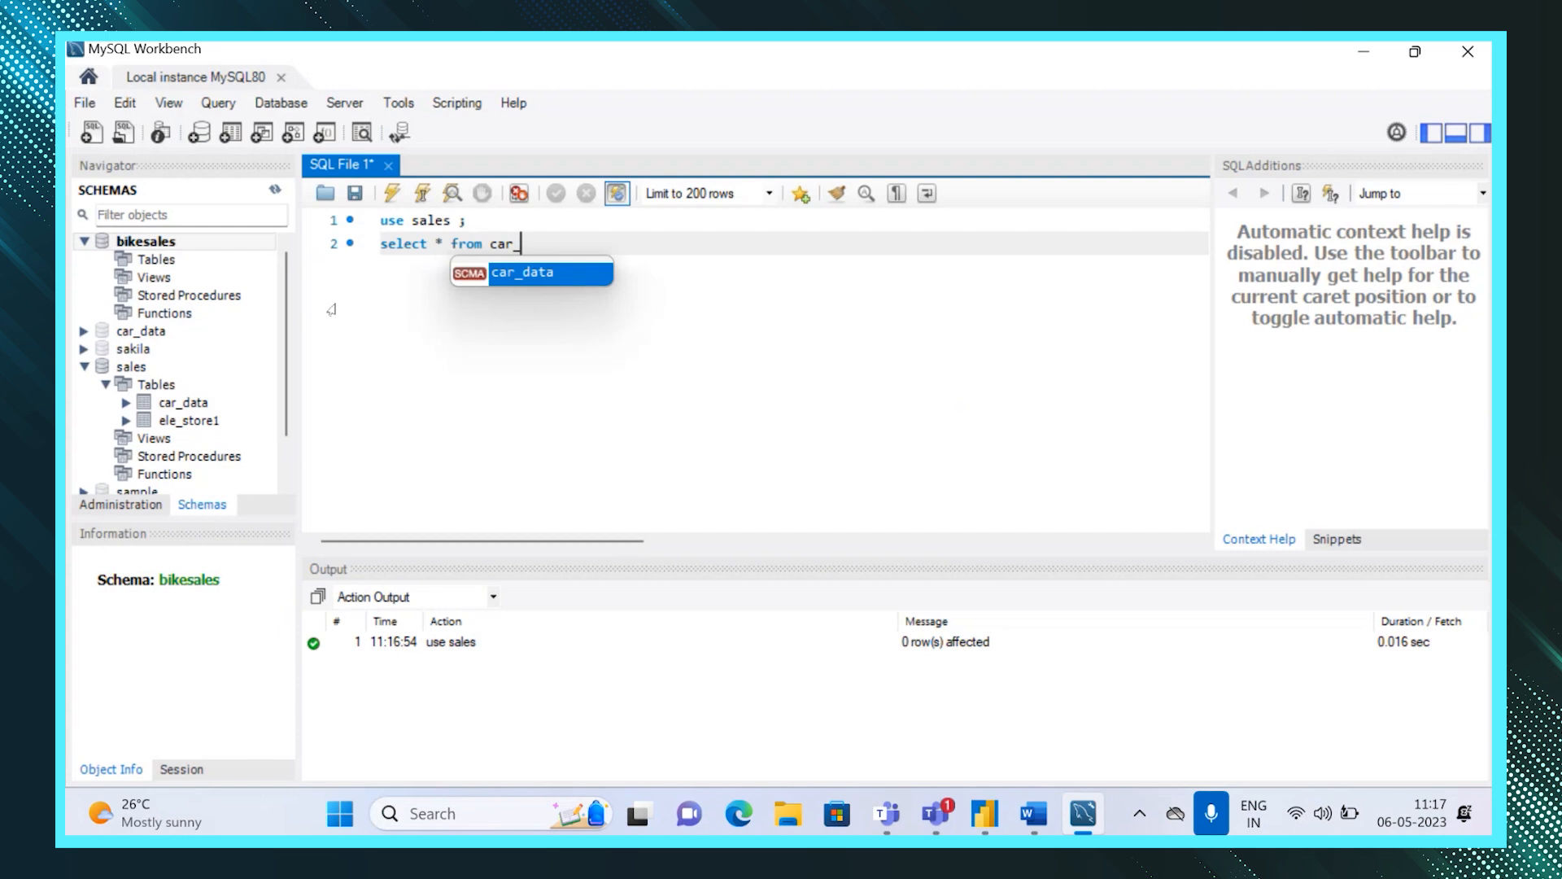
pyautogui.press('Return')
pyautogui.moveTo(562, 243); pyautogui.dragTo(377, 244)
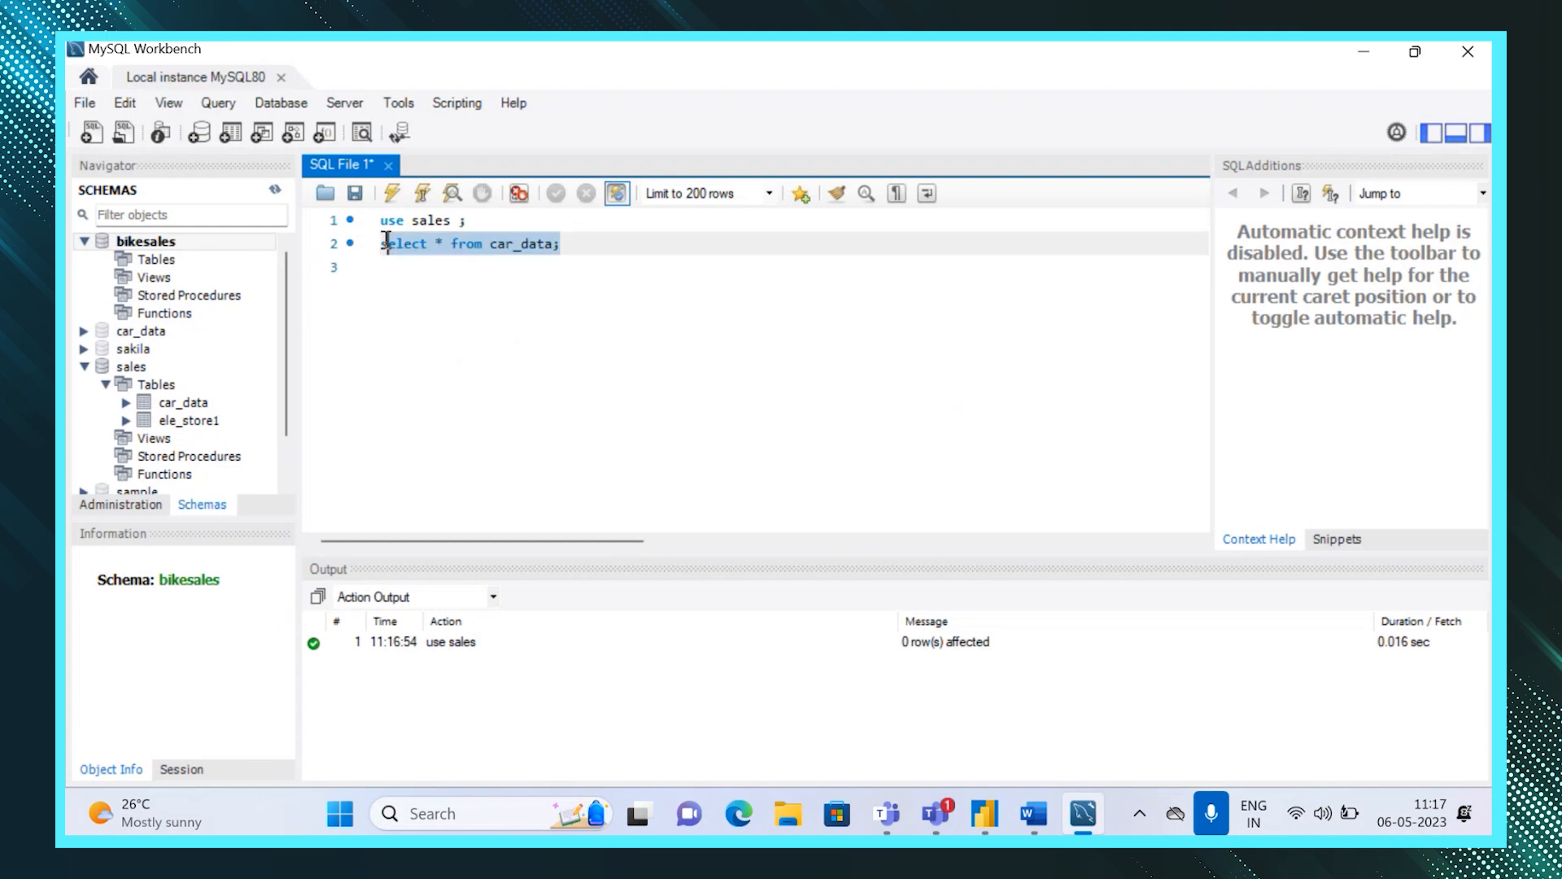
pyautogui.hotkey('ctrl', 'Return')
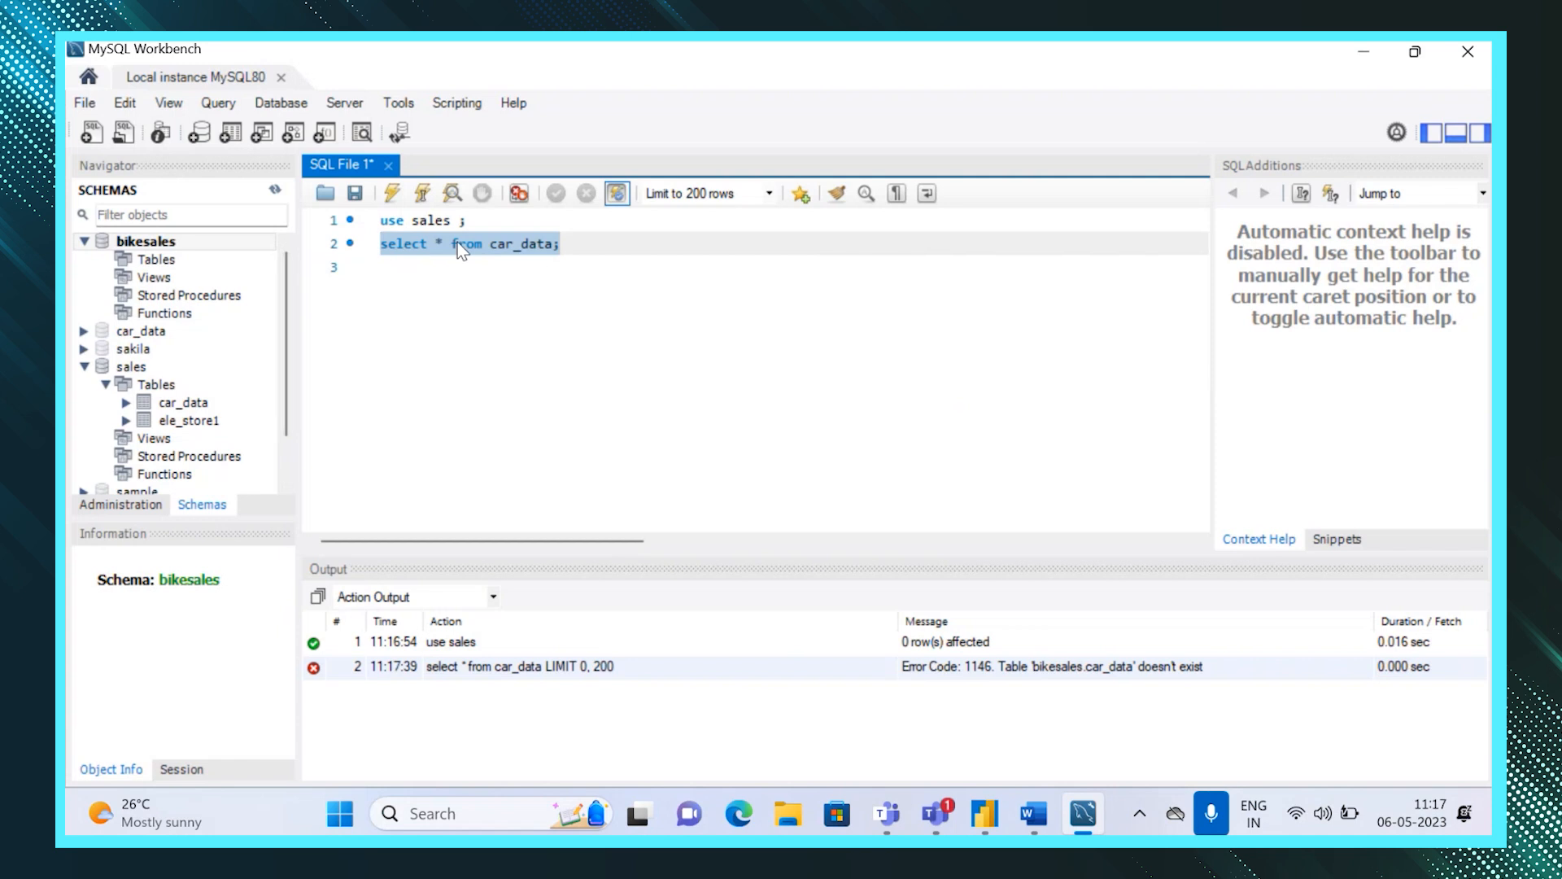
# Execute the use sales ; statement again.
pyautogui.click(480, 221)
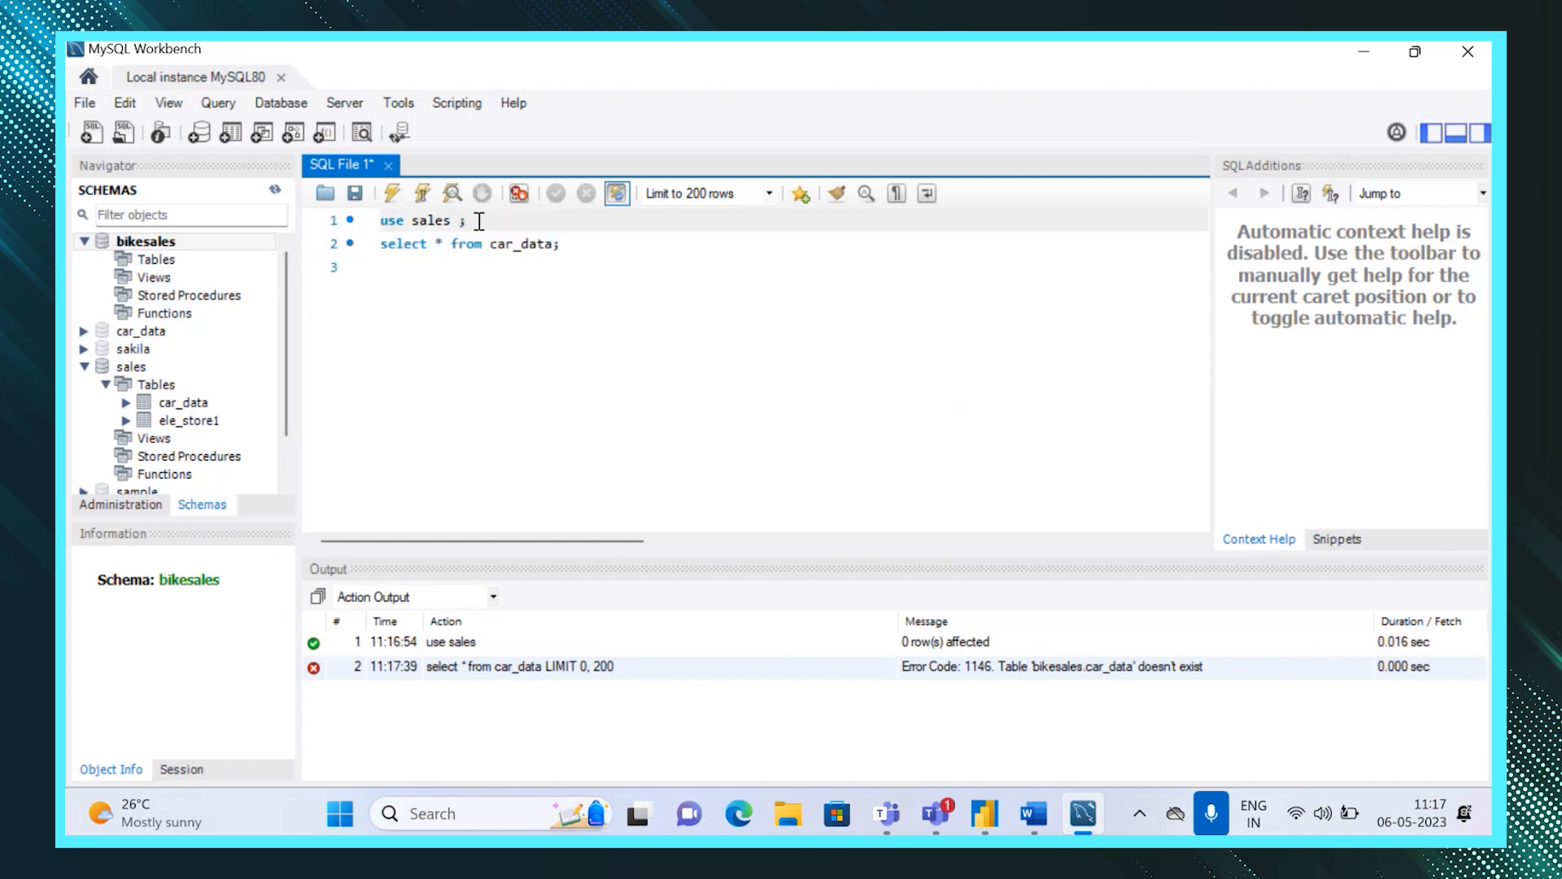
pyautogui.moveTo(480, 221); pyautogui.dragTo(362, 223)
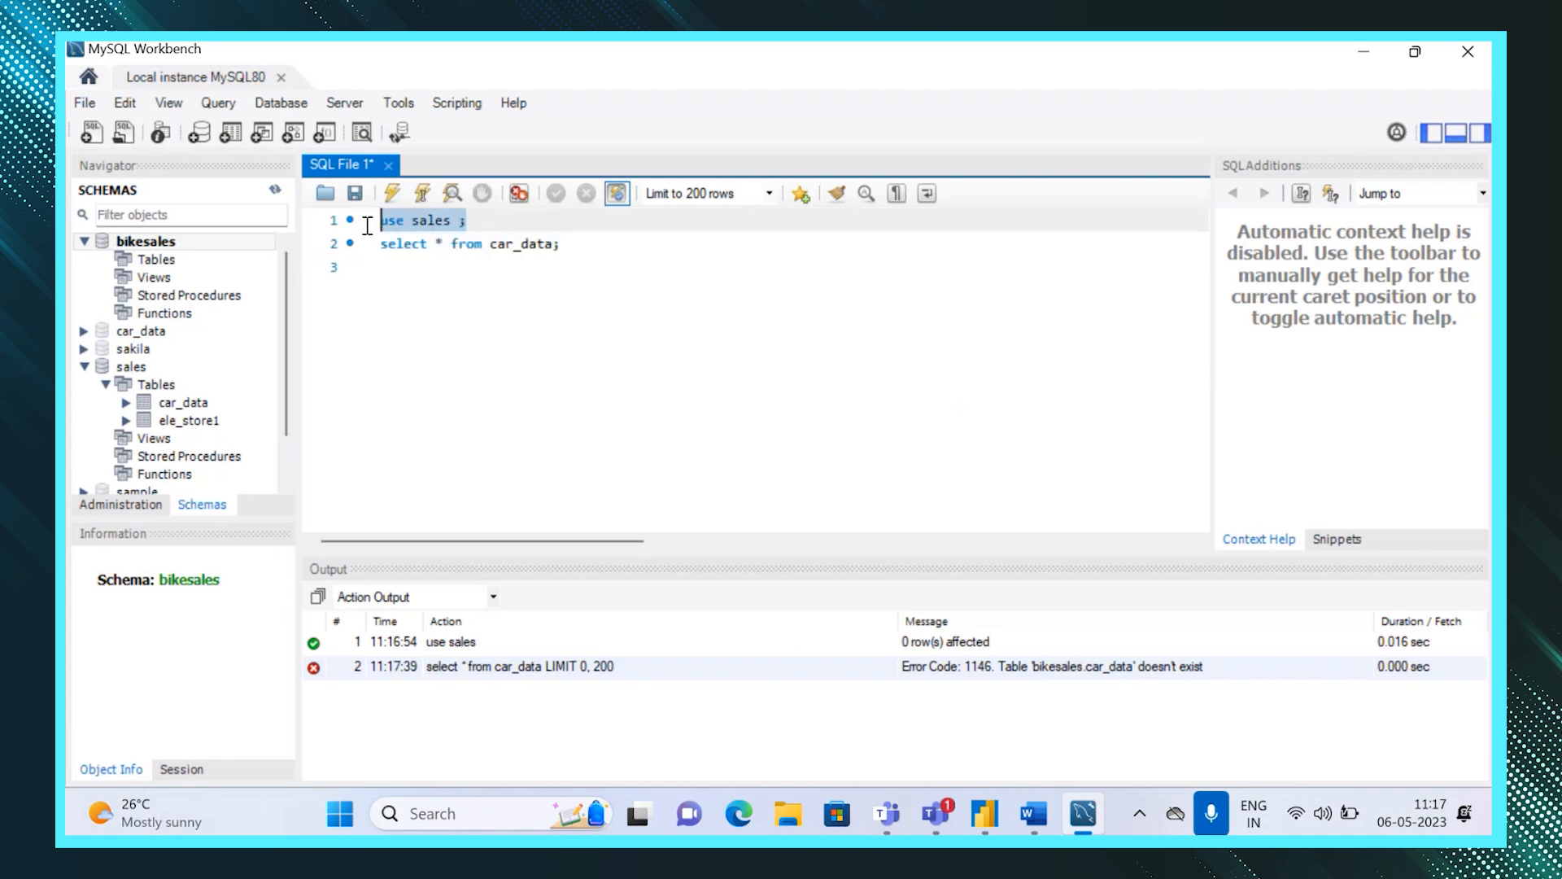
pyautogui.click(394, 193)
# Execute the select * from car_data; query again.
pyautogui.click(586, 259)
pyautogui.moveTo(574, 244); pyautogui.dragTo(373, 244)
pyautogui.click(394, 193)
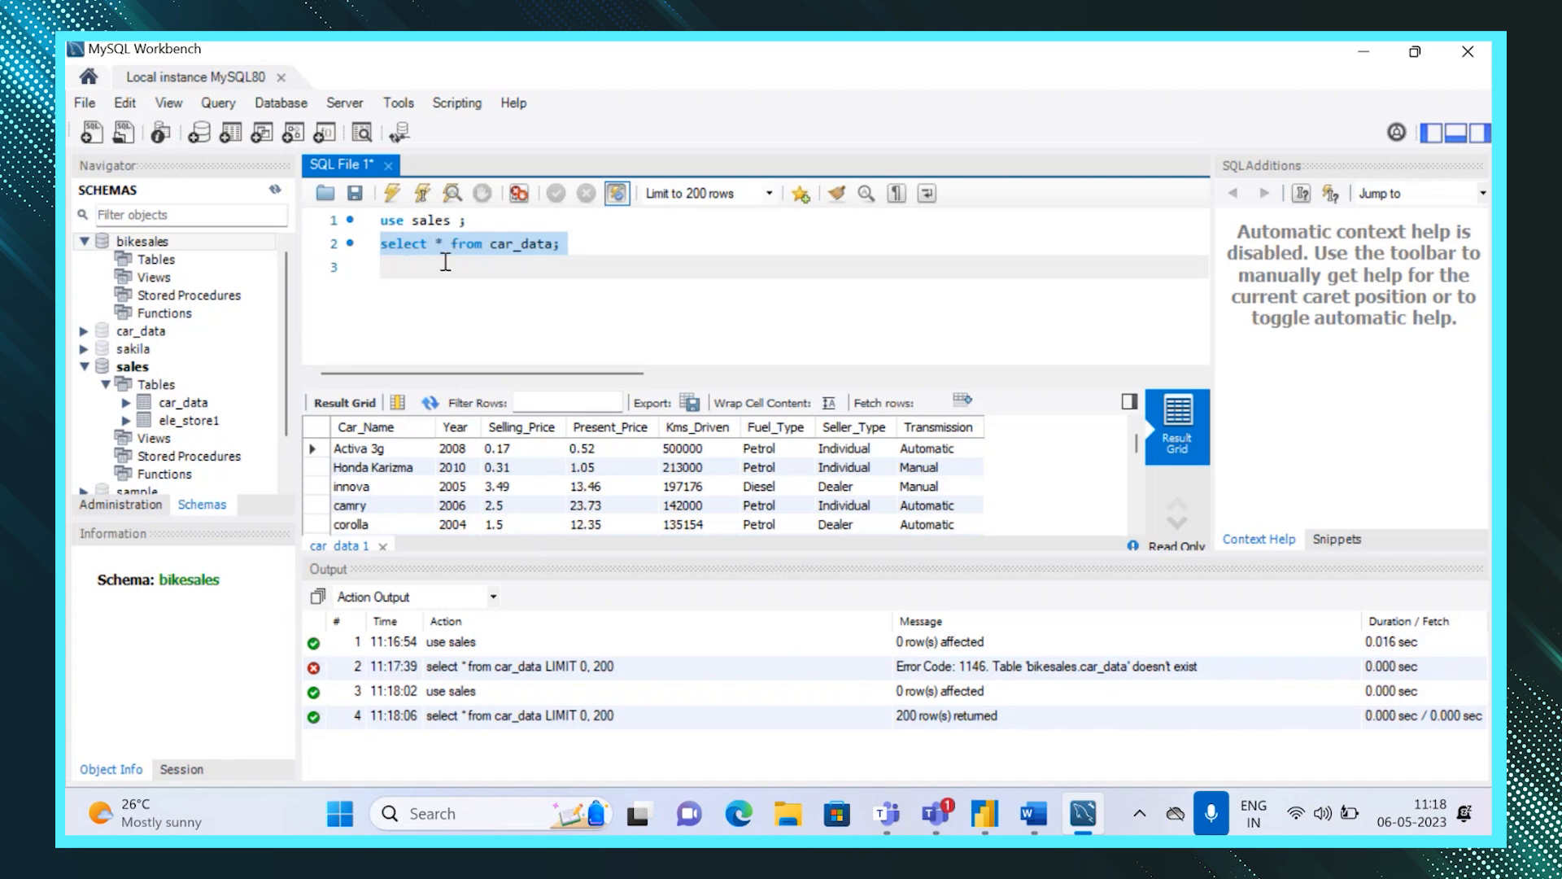
pyautogui.click(554, 254)
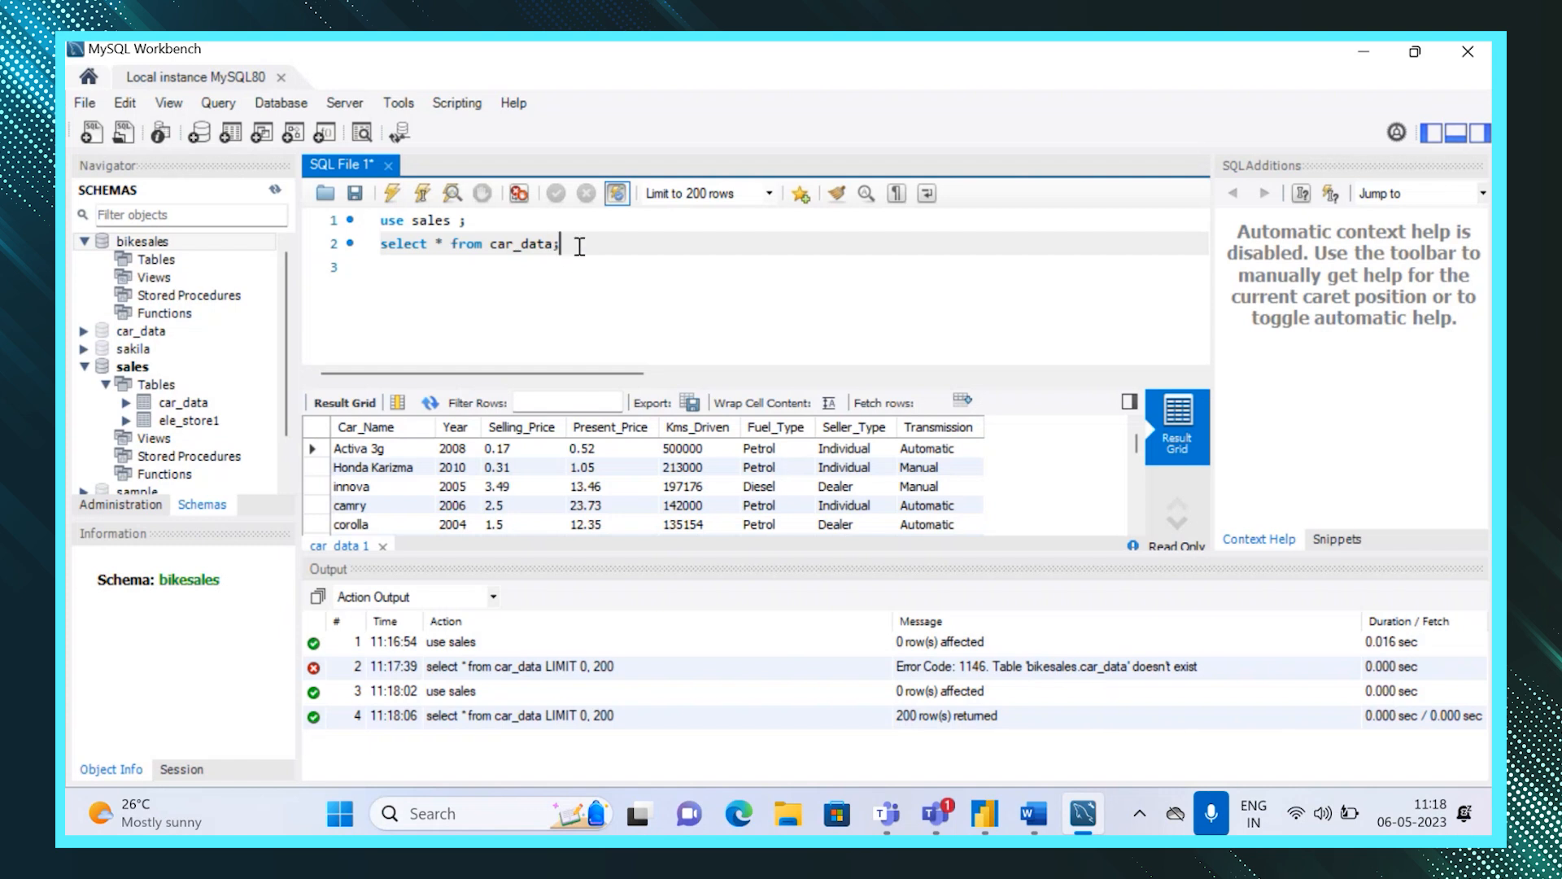
pyautogui.click(394, 267)
pyautogui.hotkey('shift', 'Up')
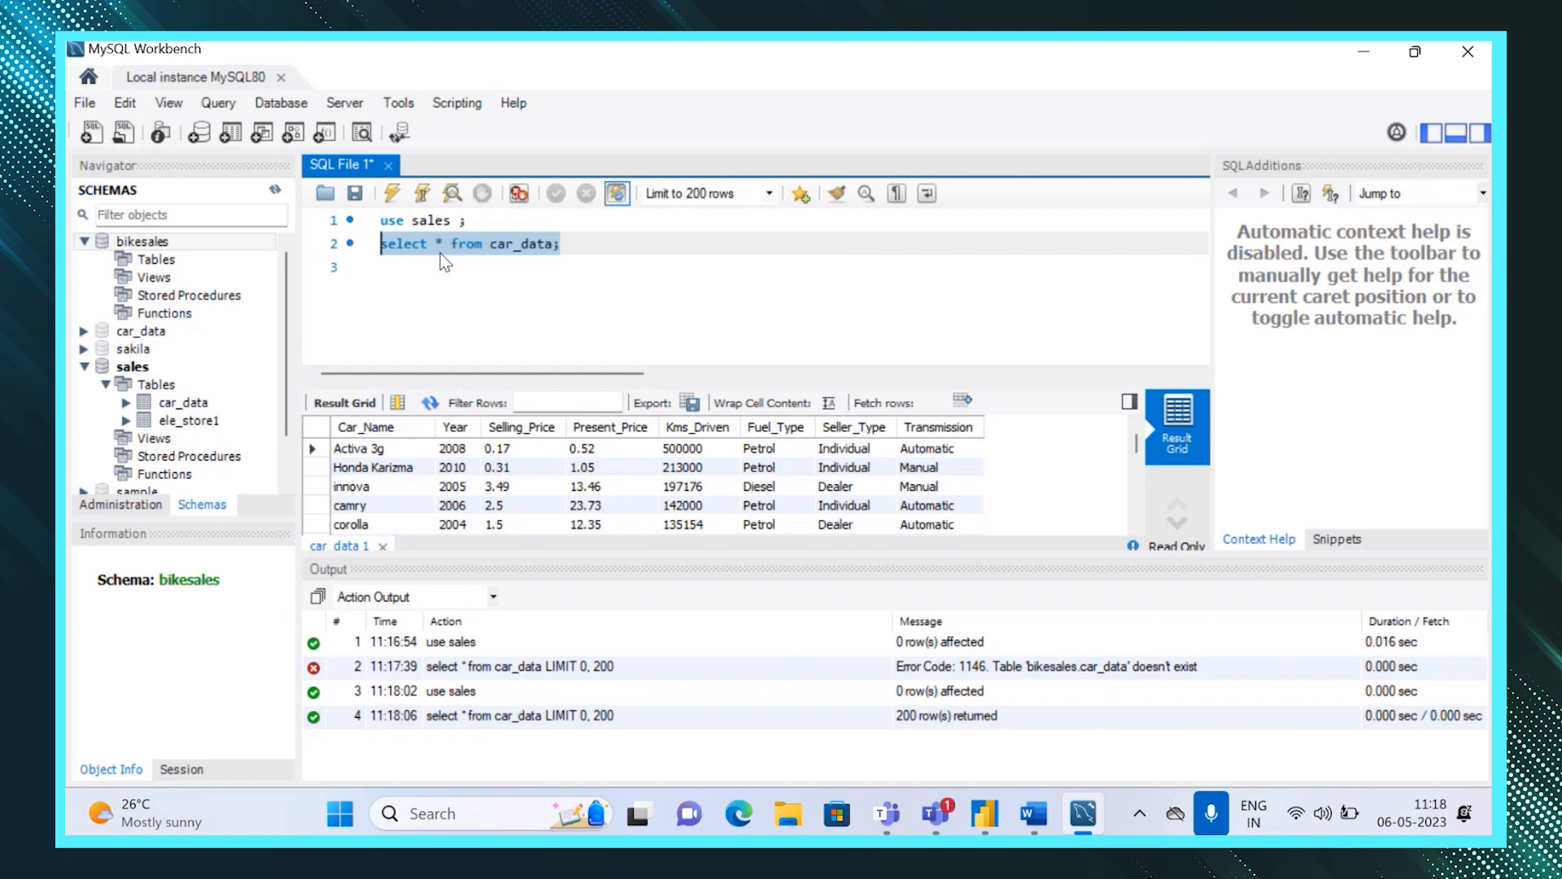
pyautogui.click(702, 193)
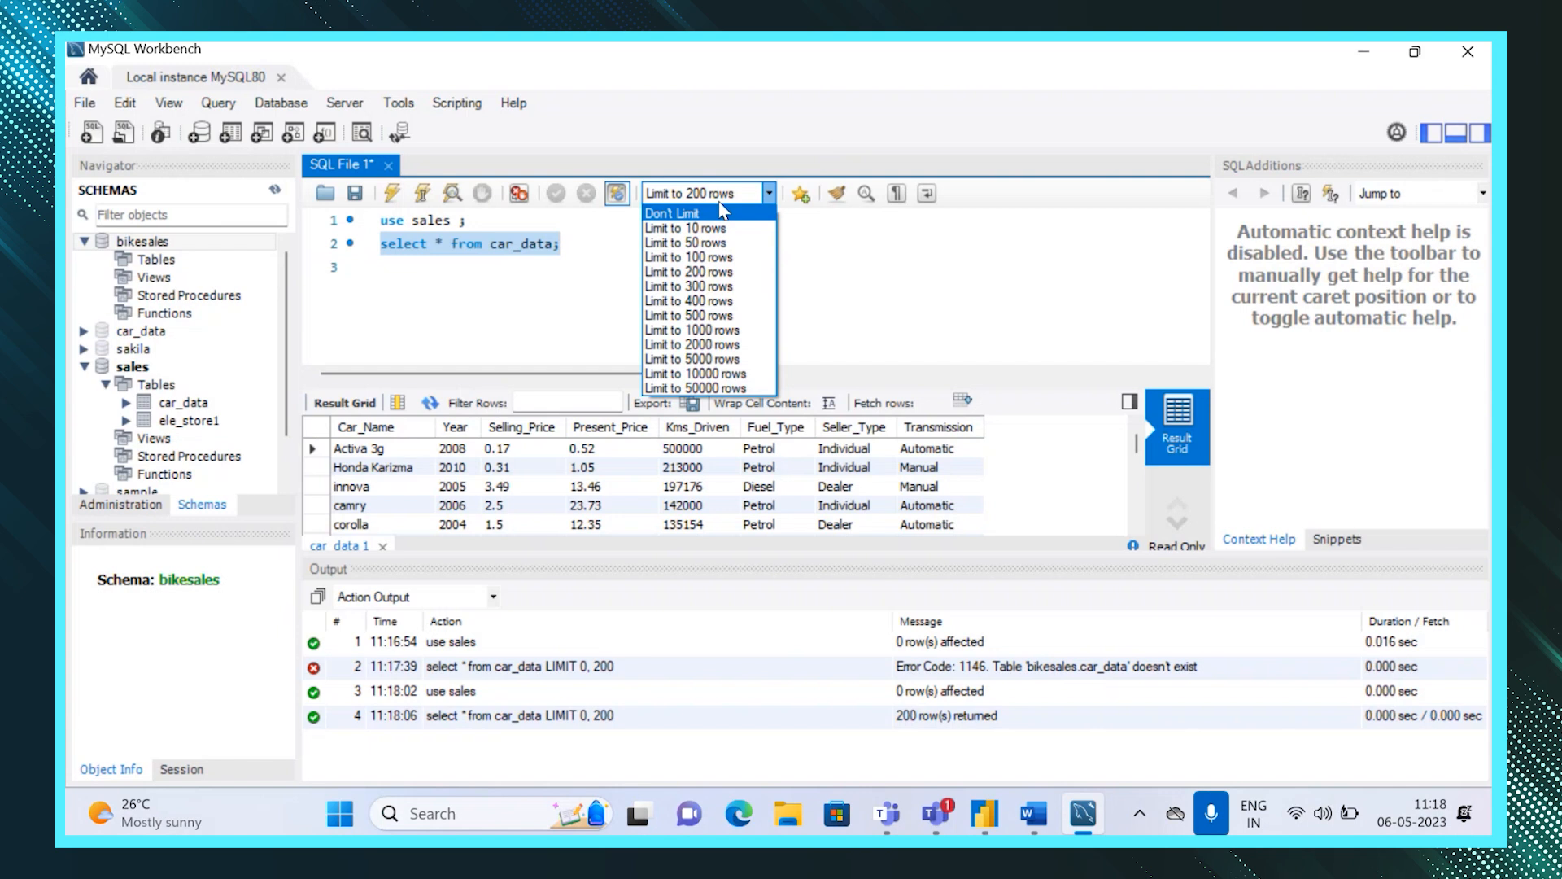
pyautogui.click(526, 330)
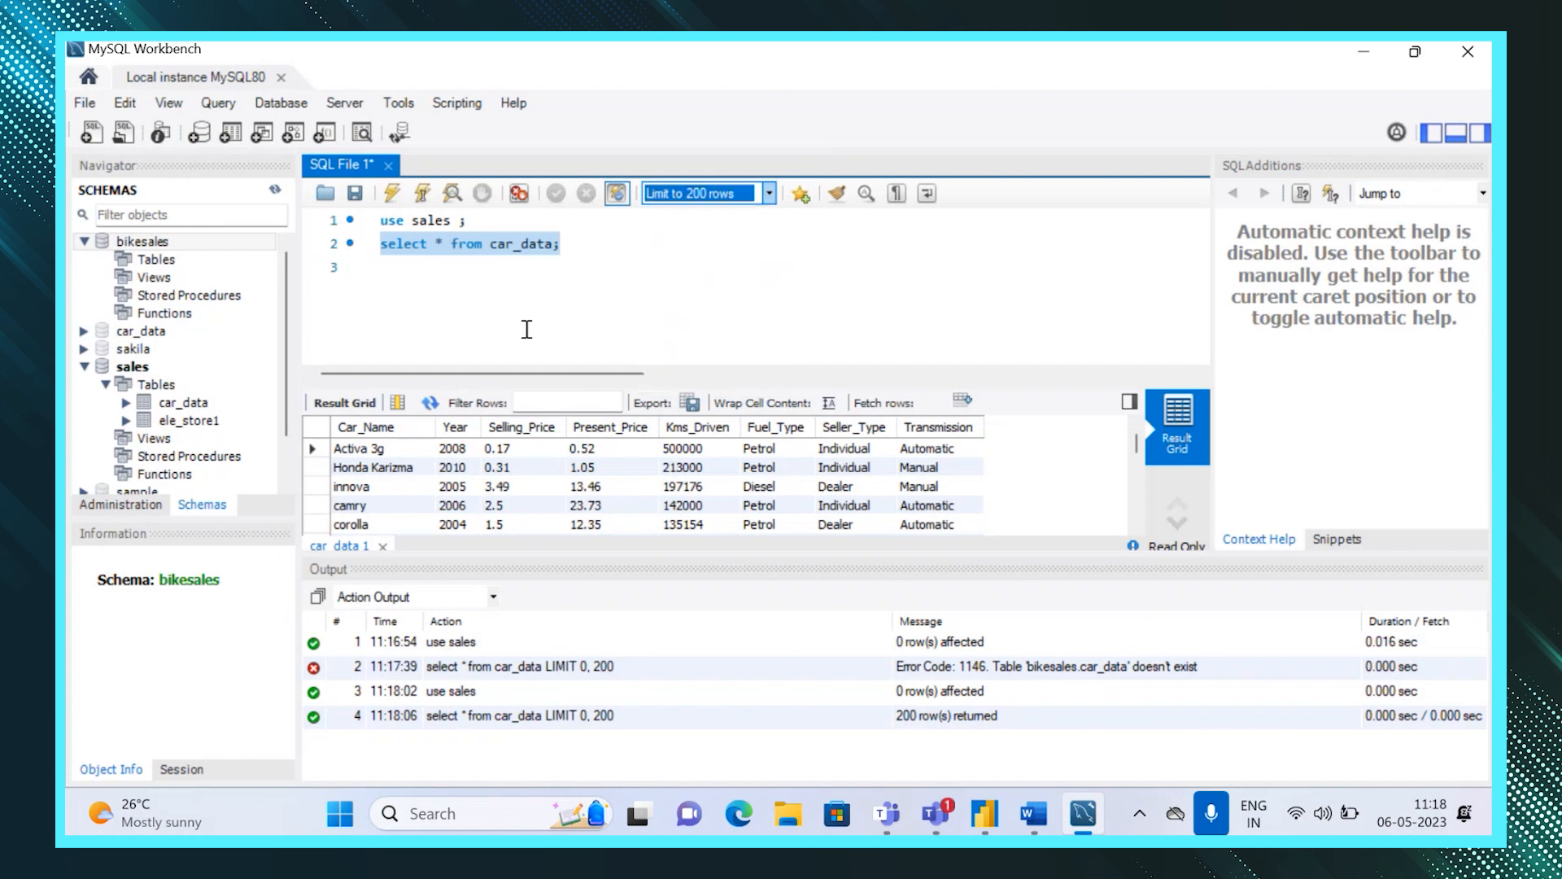
pyautogui.click(575, 248)
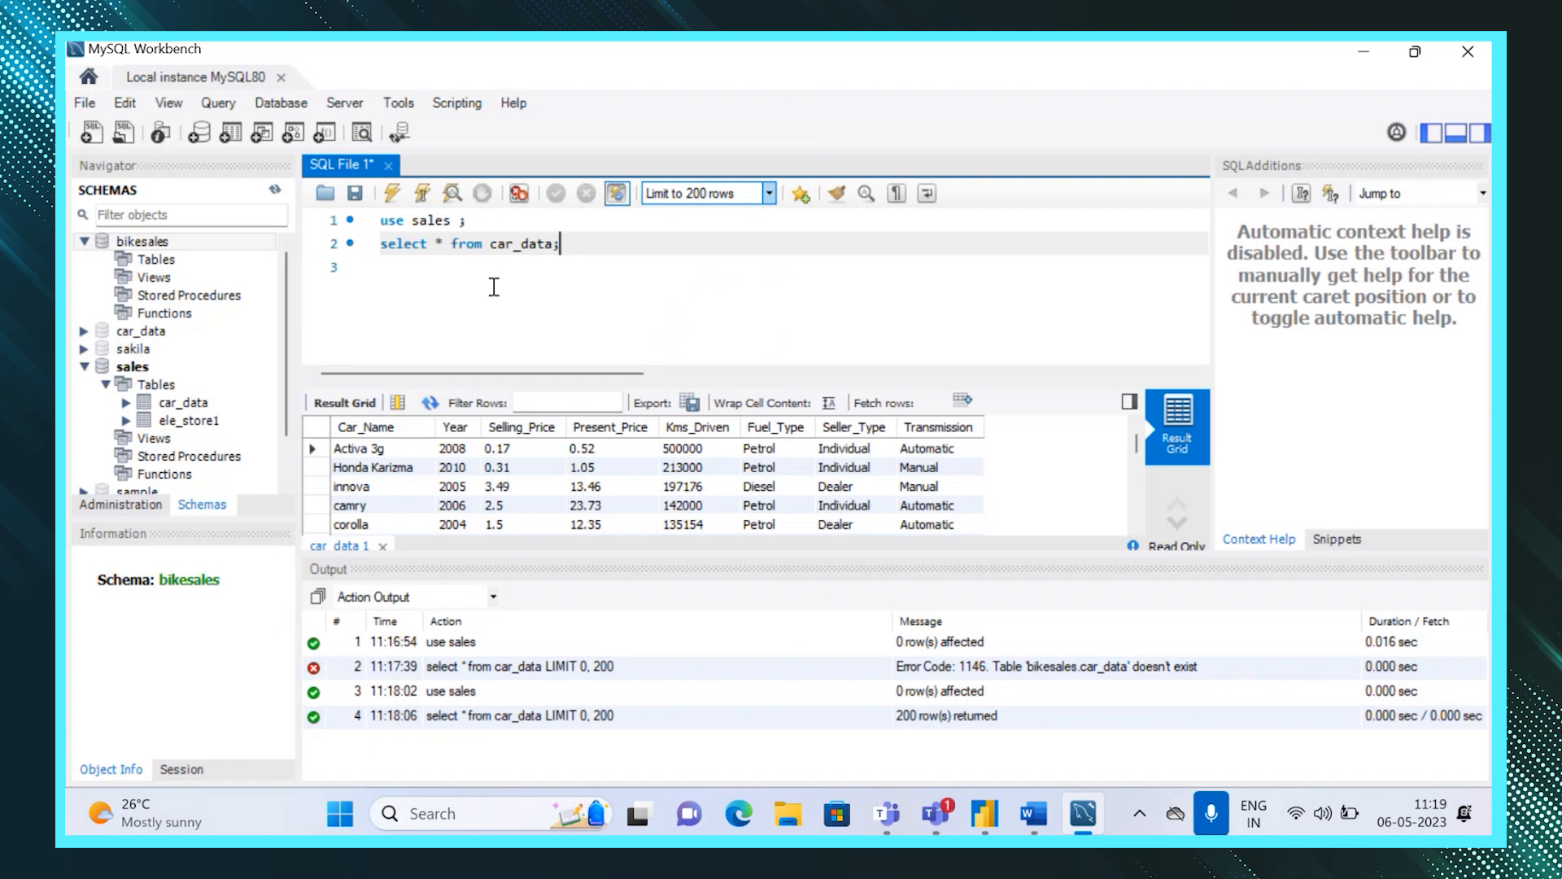
pyautogui.click(382, 268)
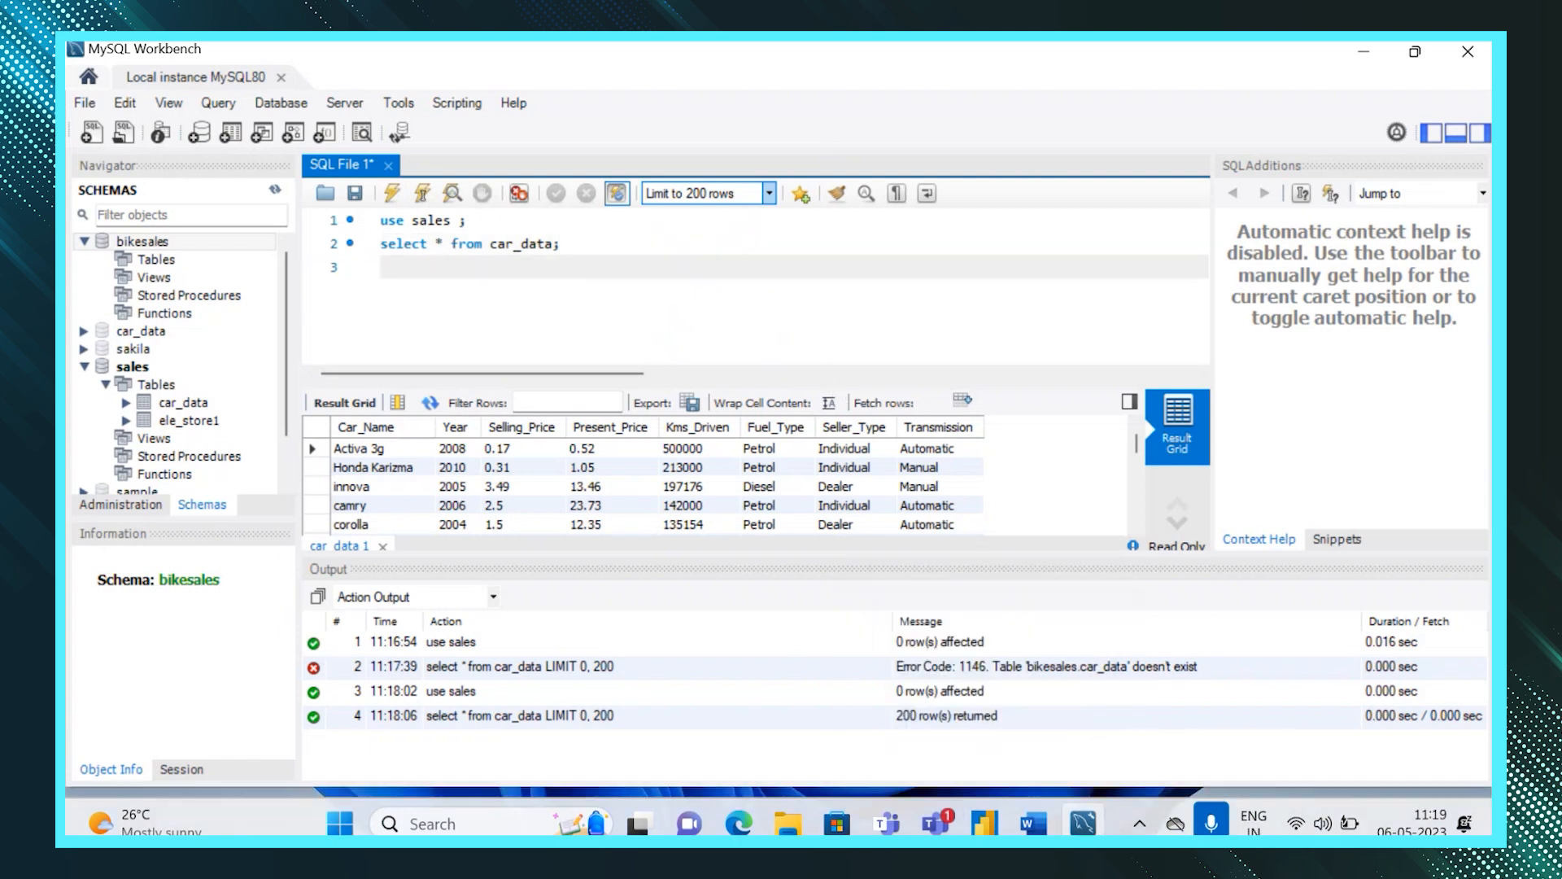
# Switch to Power BI Desktop and open the MySQL database connector from Get Data.
pyautogui.click(984, 818)
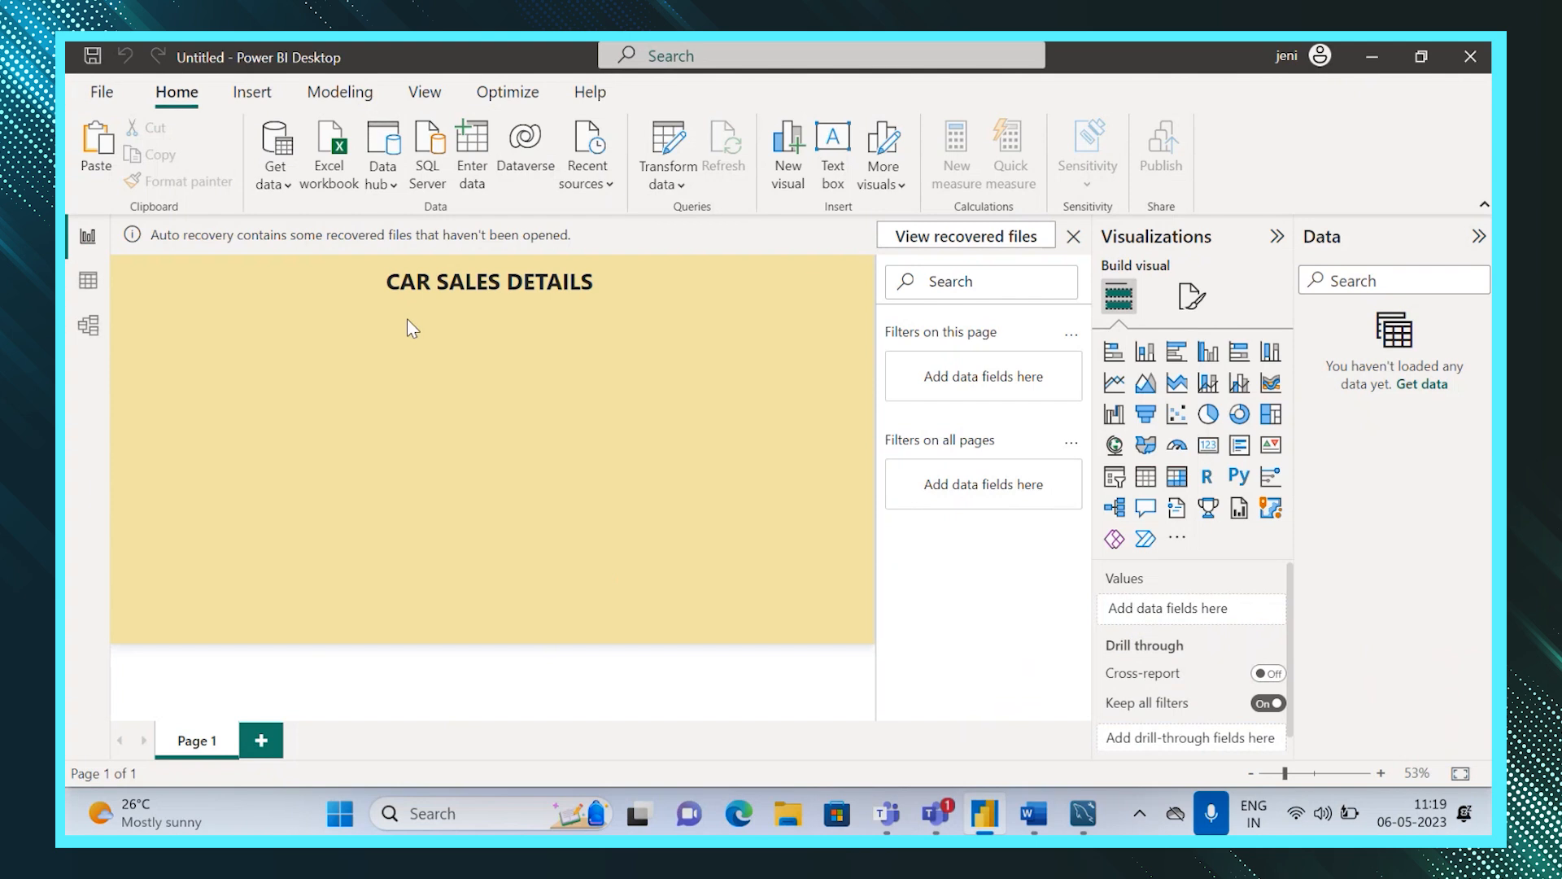
pyautogui.click(276, 186)
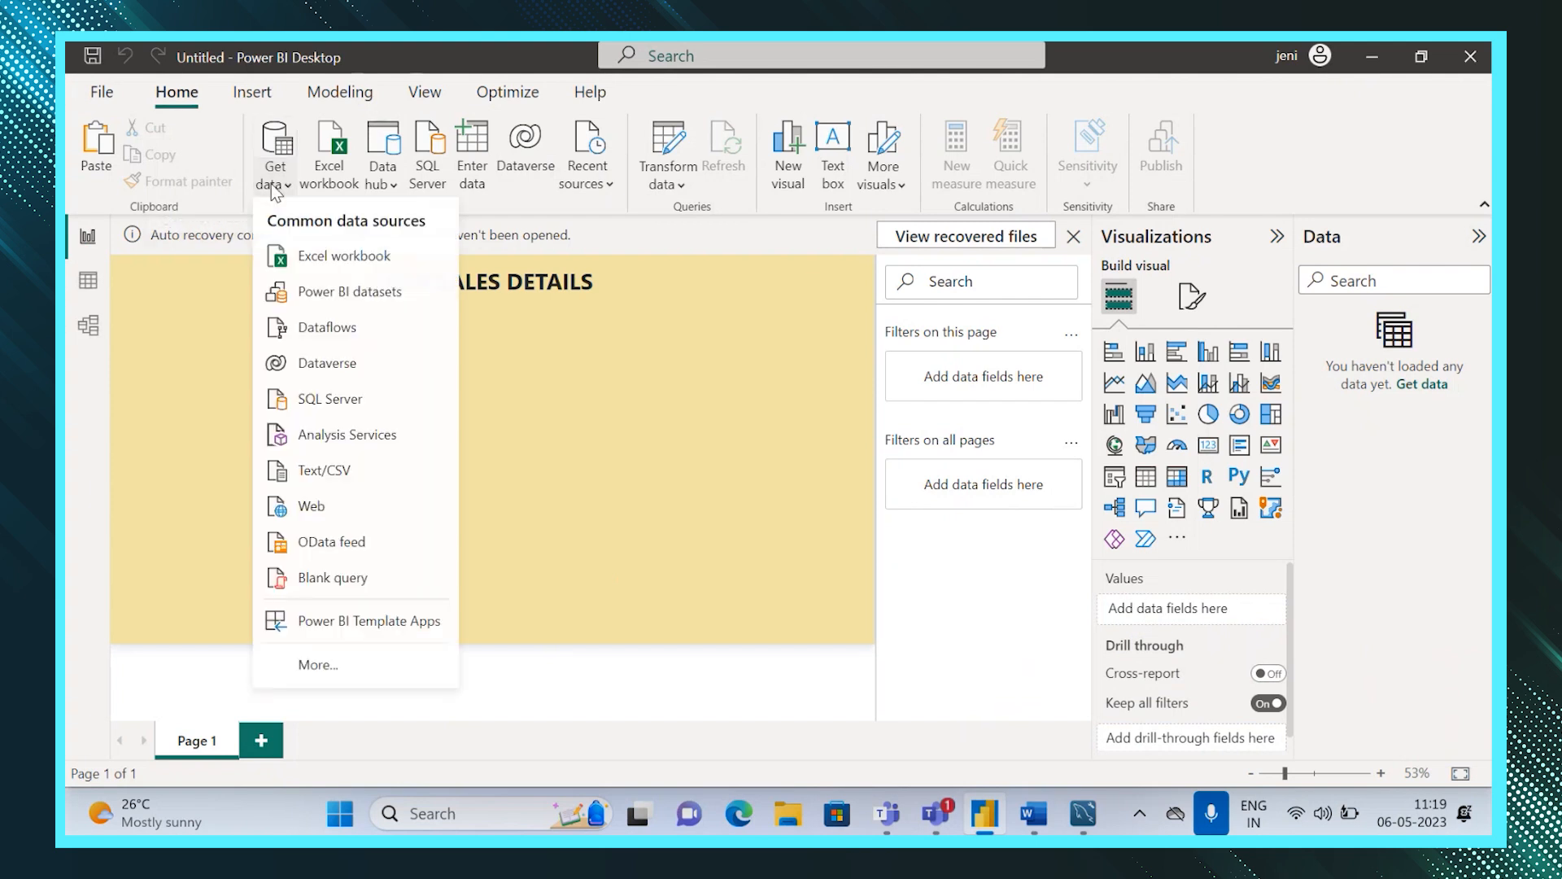
pyautogui.click(318, 664)
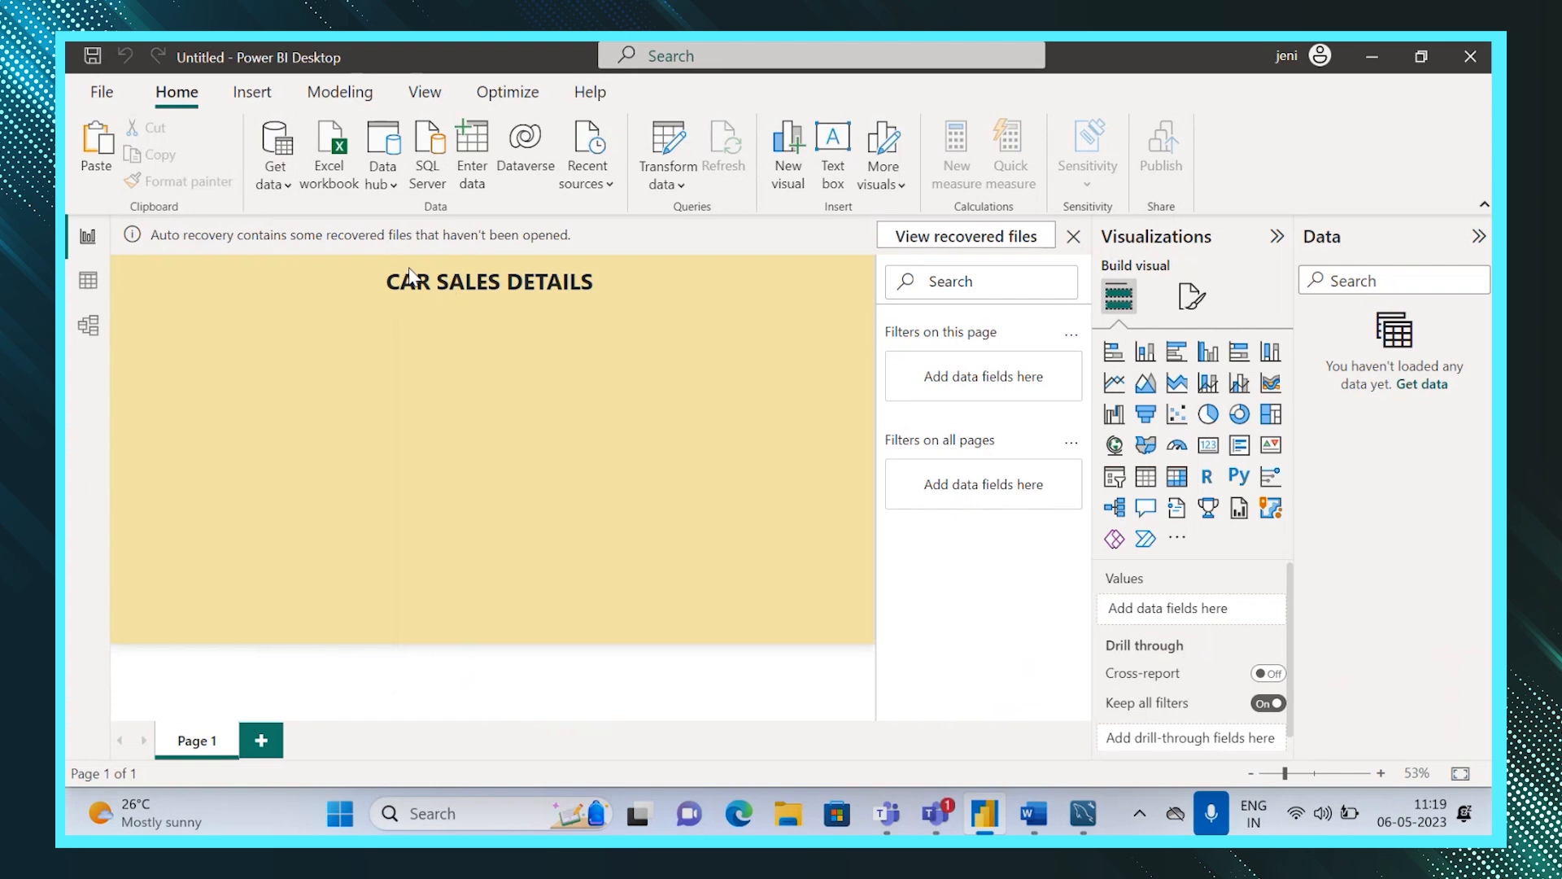
pyautogui.write('mysql')
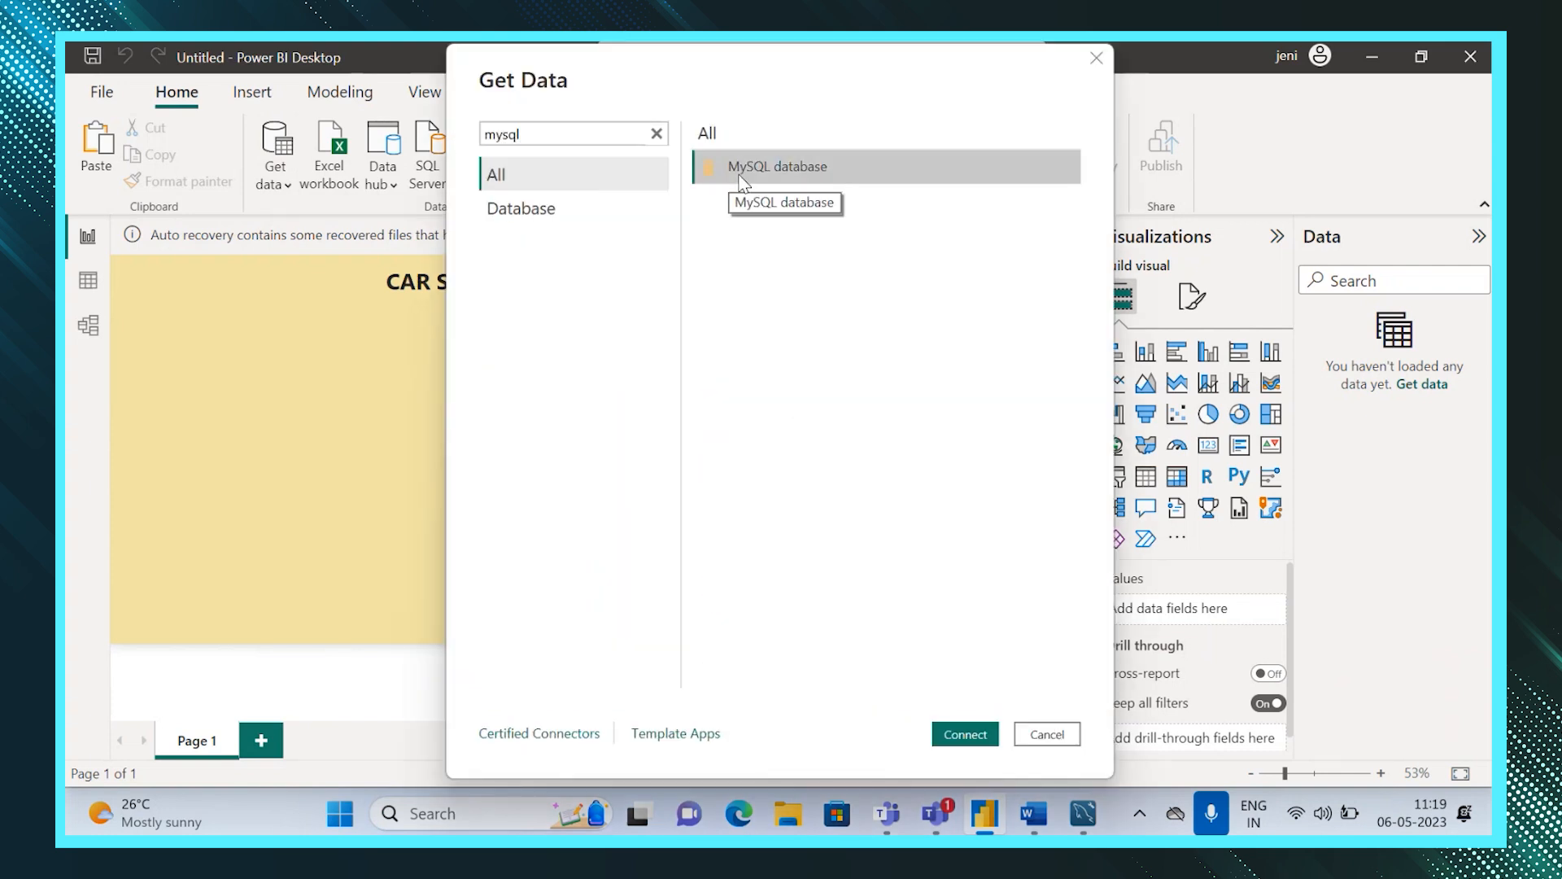
pyautogui.doubleClick(742, 167)
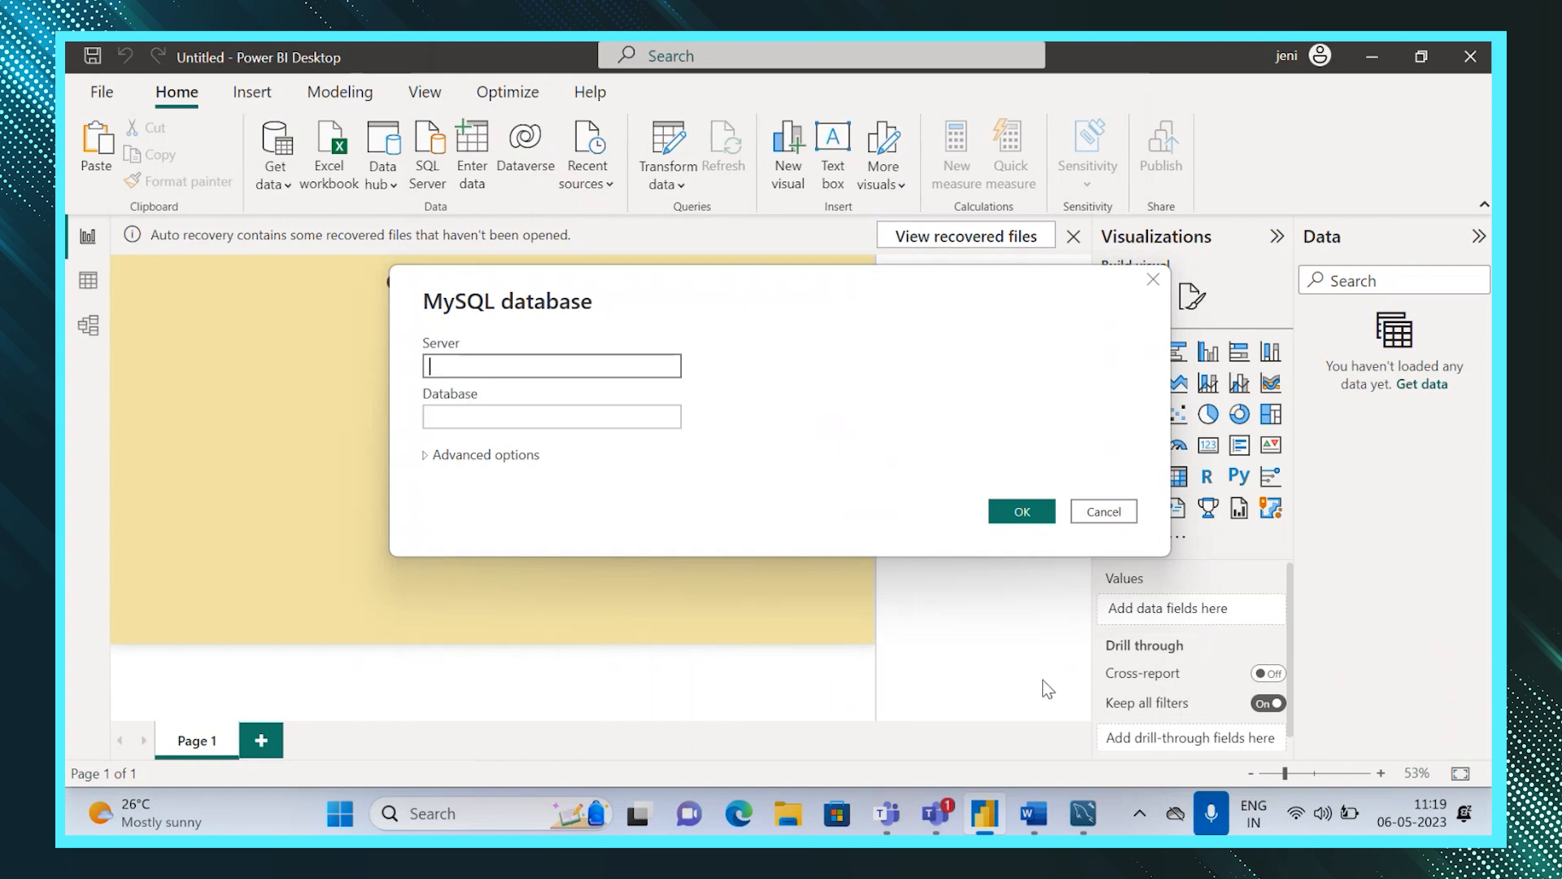
# Switch to MySQL Workbench to check the session connection details, then return to Power BI.
pyautogui.click(1083, 813)
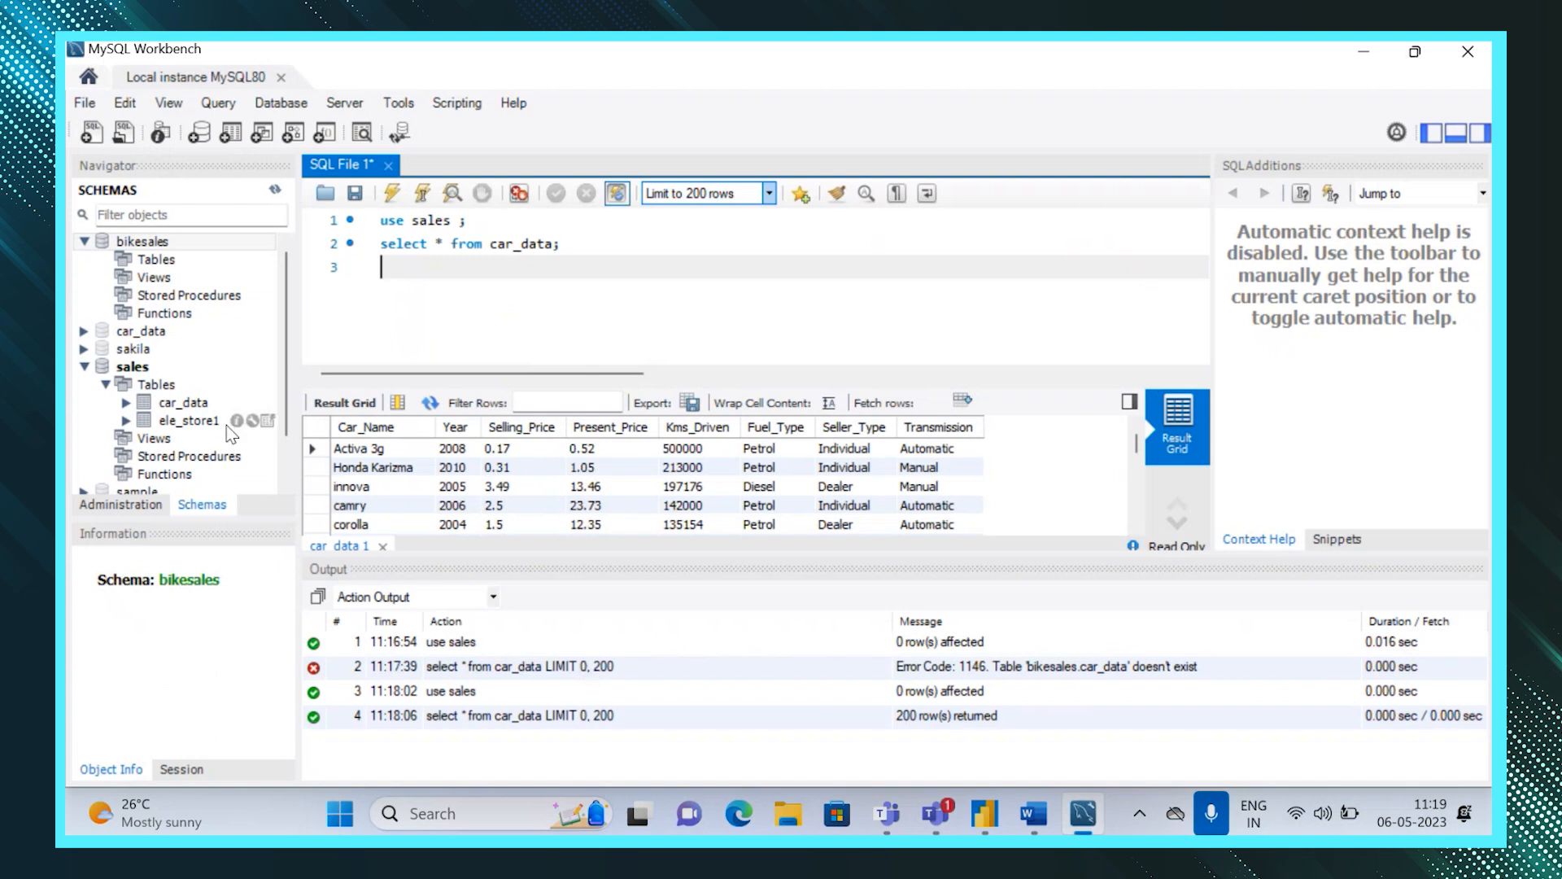
pyautogui.click(180, 773)
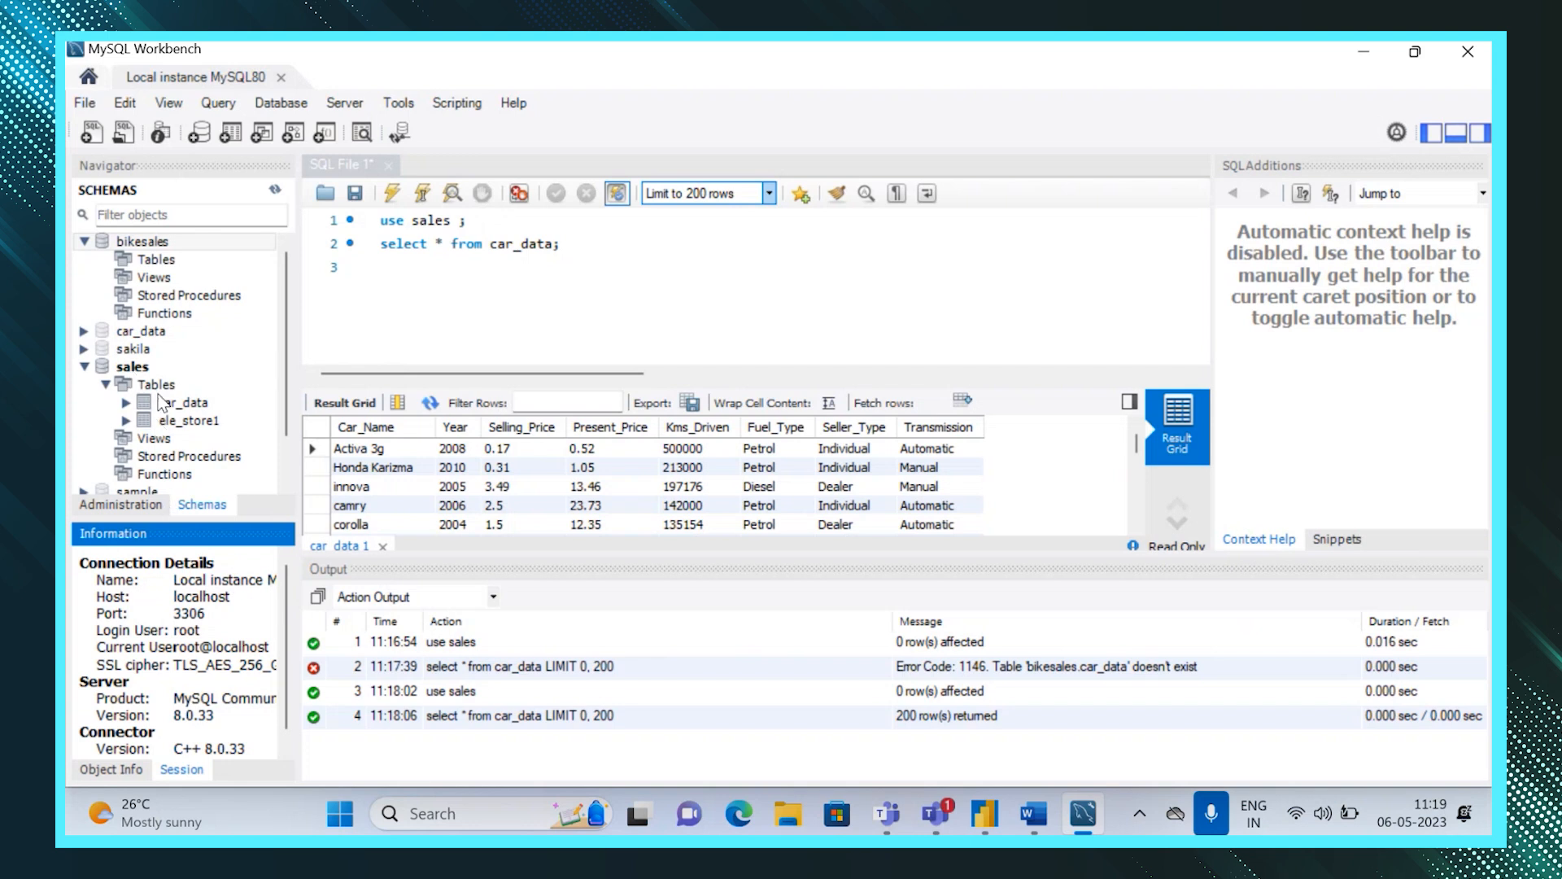
pyautogui.click(984, 814)
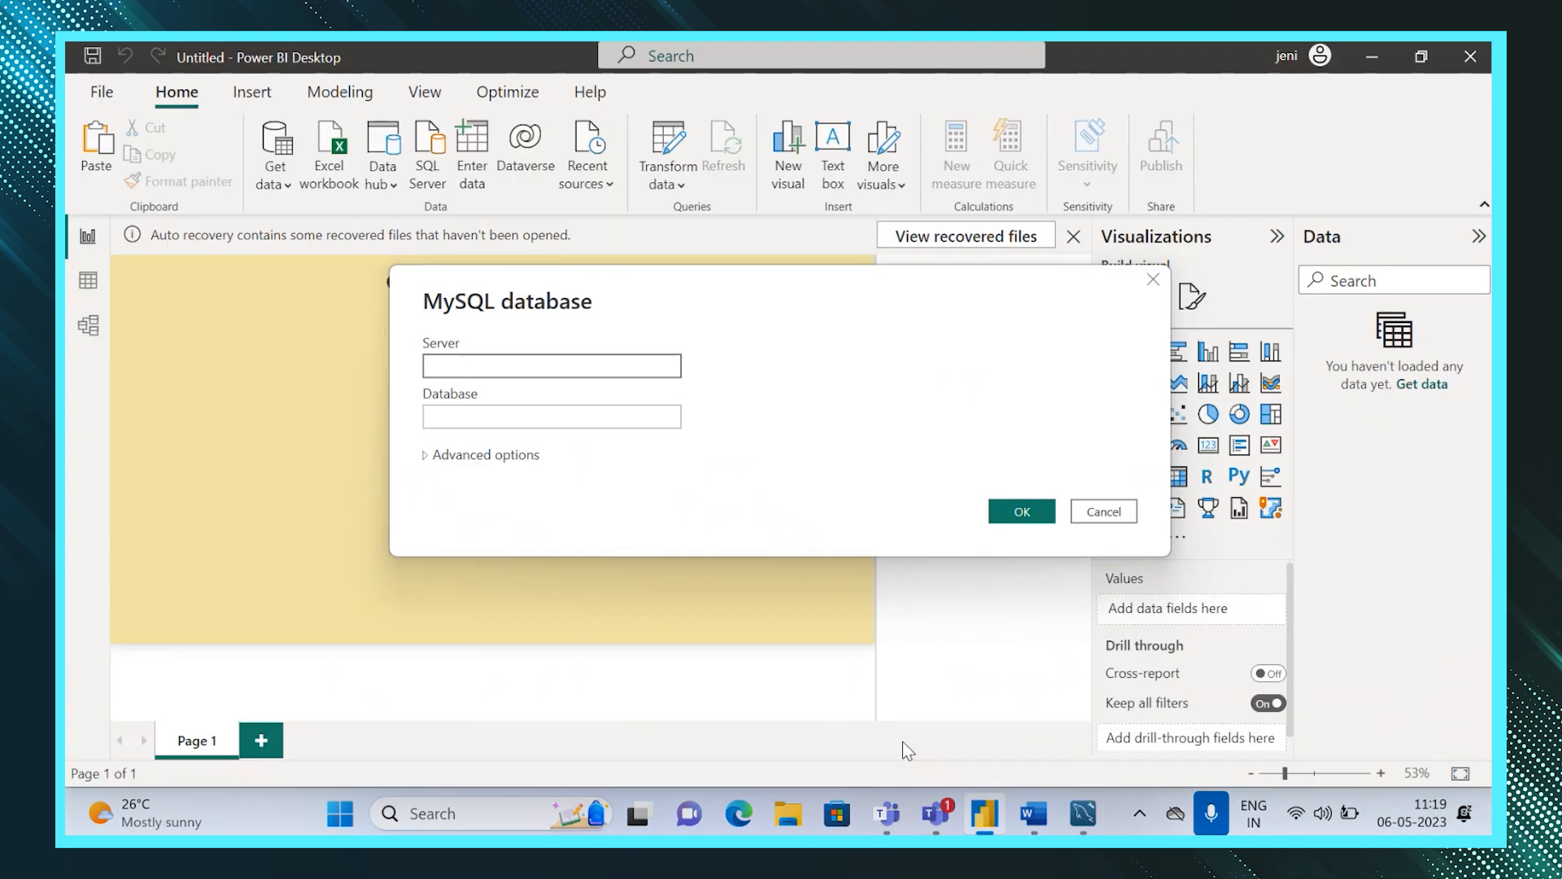
# Connect to MySQL with server localhost and database sales.
pyautogui.click(586, 365)
pyautogui.write('localhost')
pyautogui.click(520, 416)
pyautogui.write('sales')
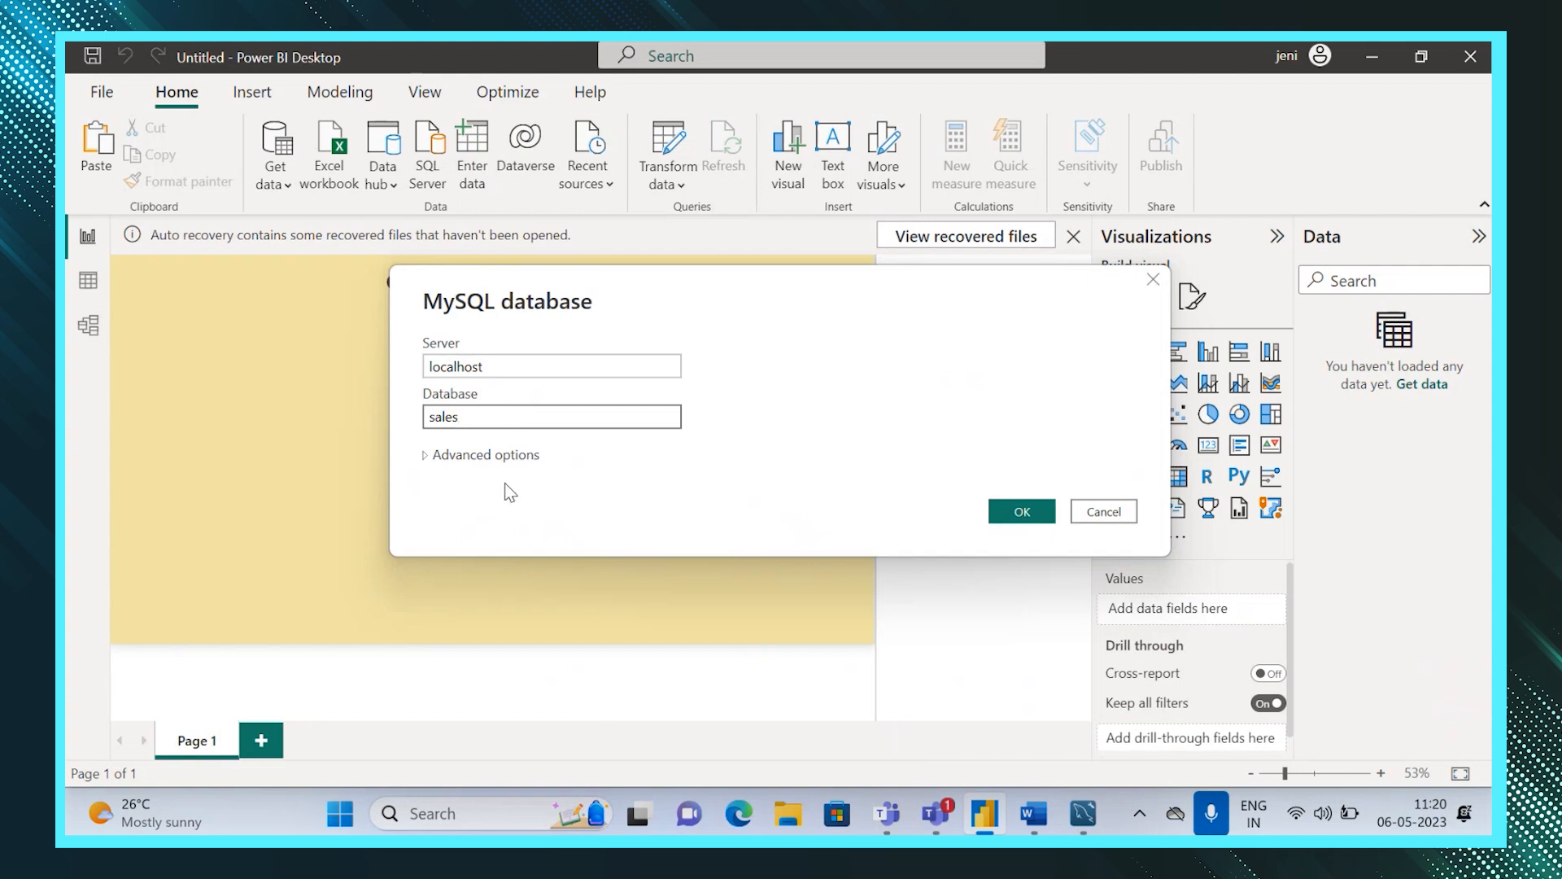
pyautogui.click(1014, 511)
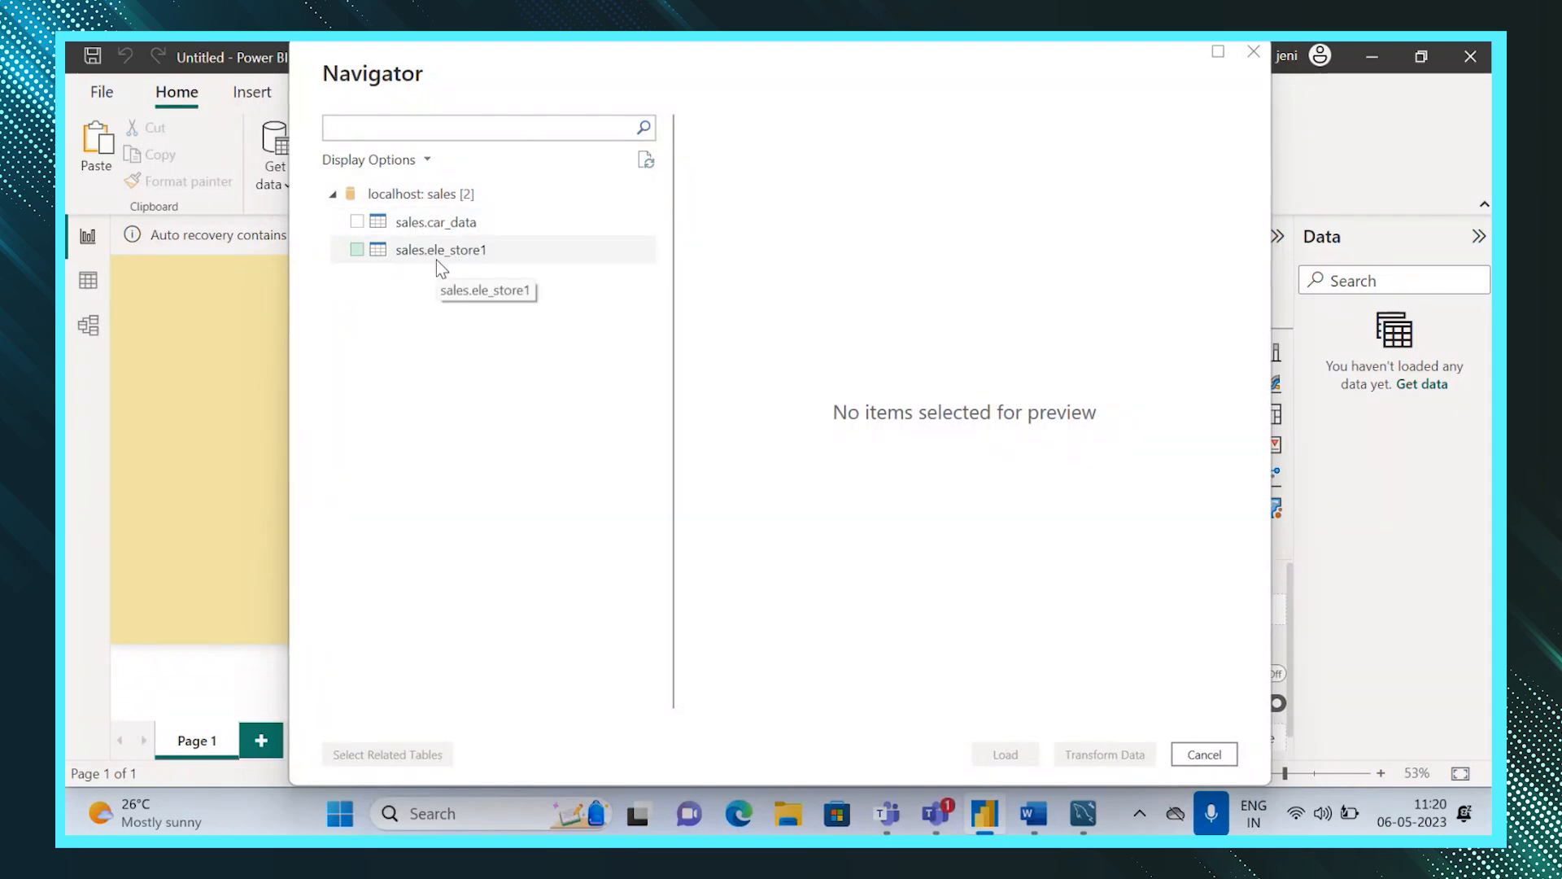
# Select the sales.car_data table in the Navigator.
pyautogui.click(358, 223)
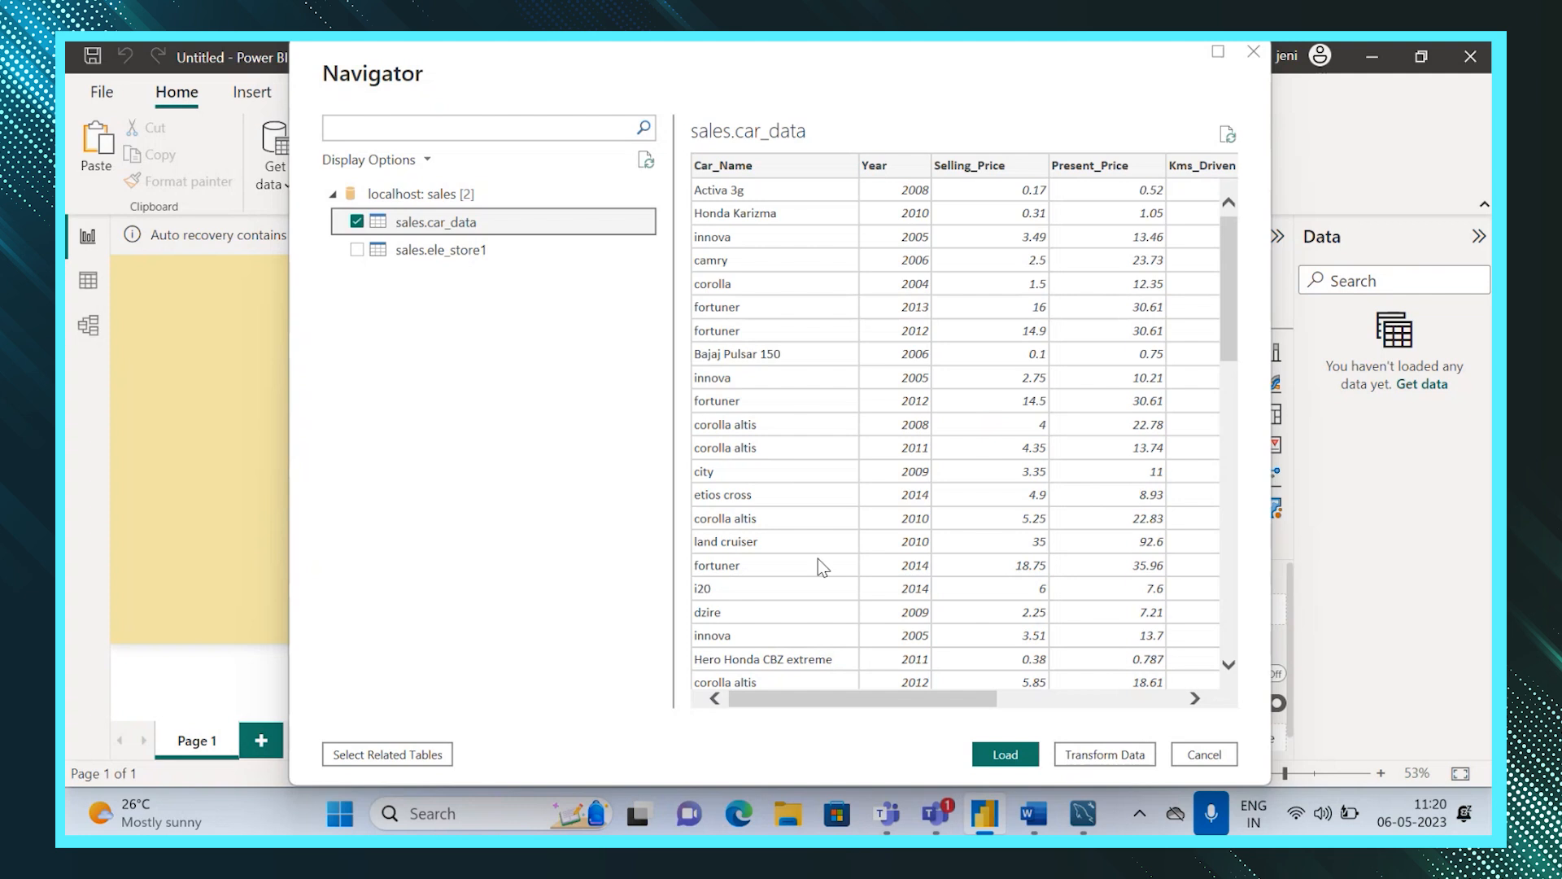
# Load the sales.car_data table into the report and rename the table CARDETAILS.
pyautogui.click(1007, 758)
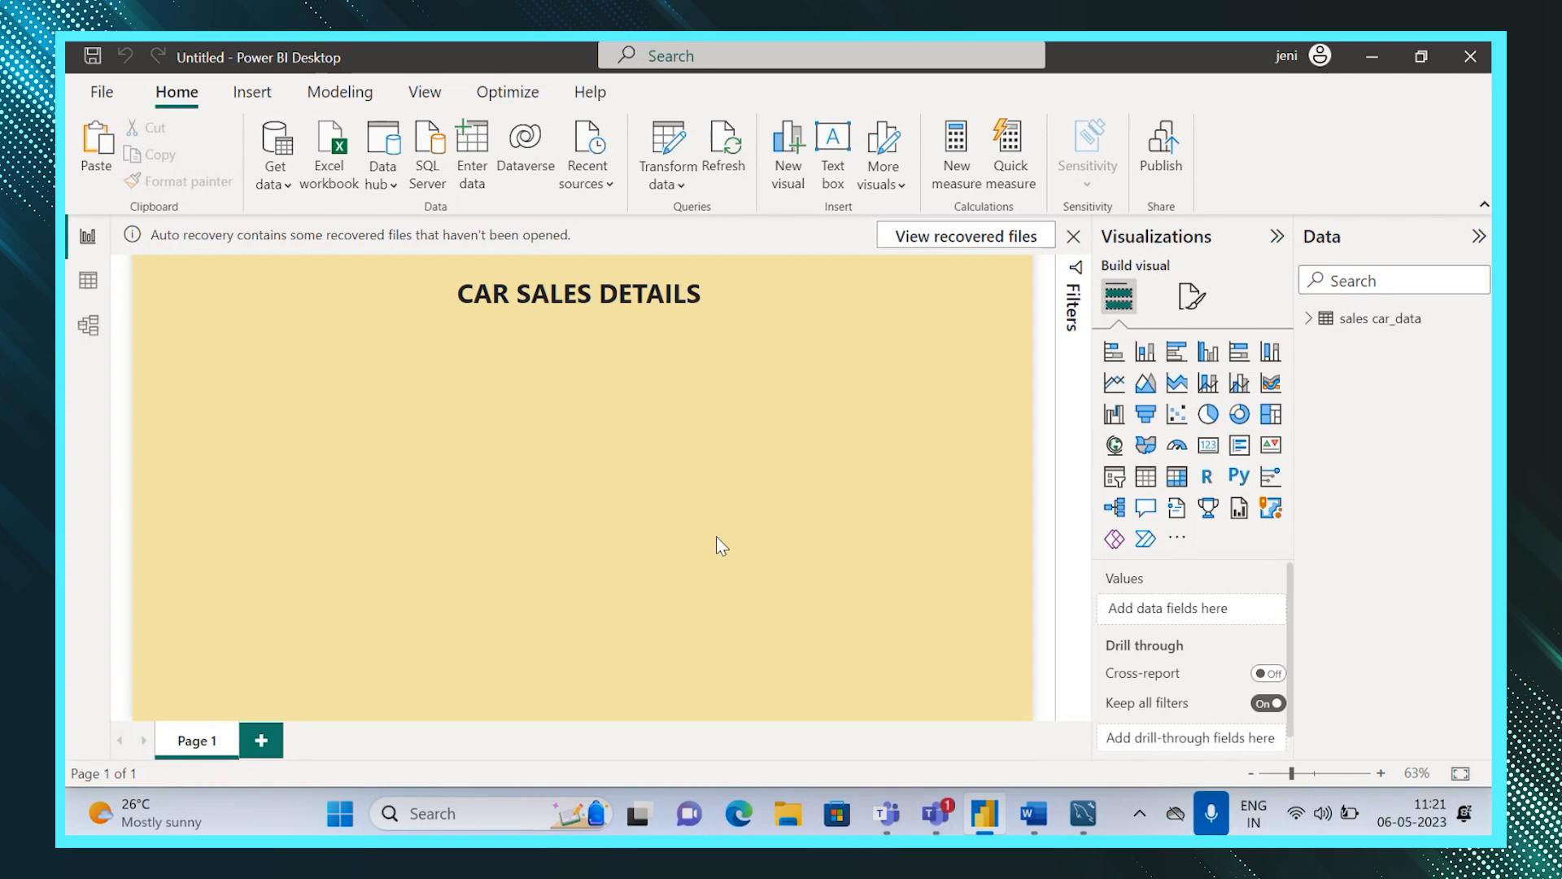
pyautogui.click(1309, 318)
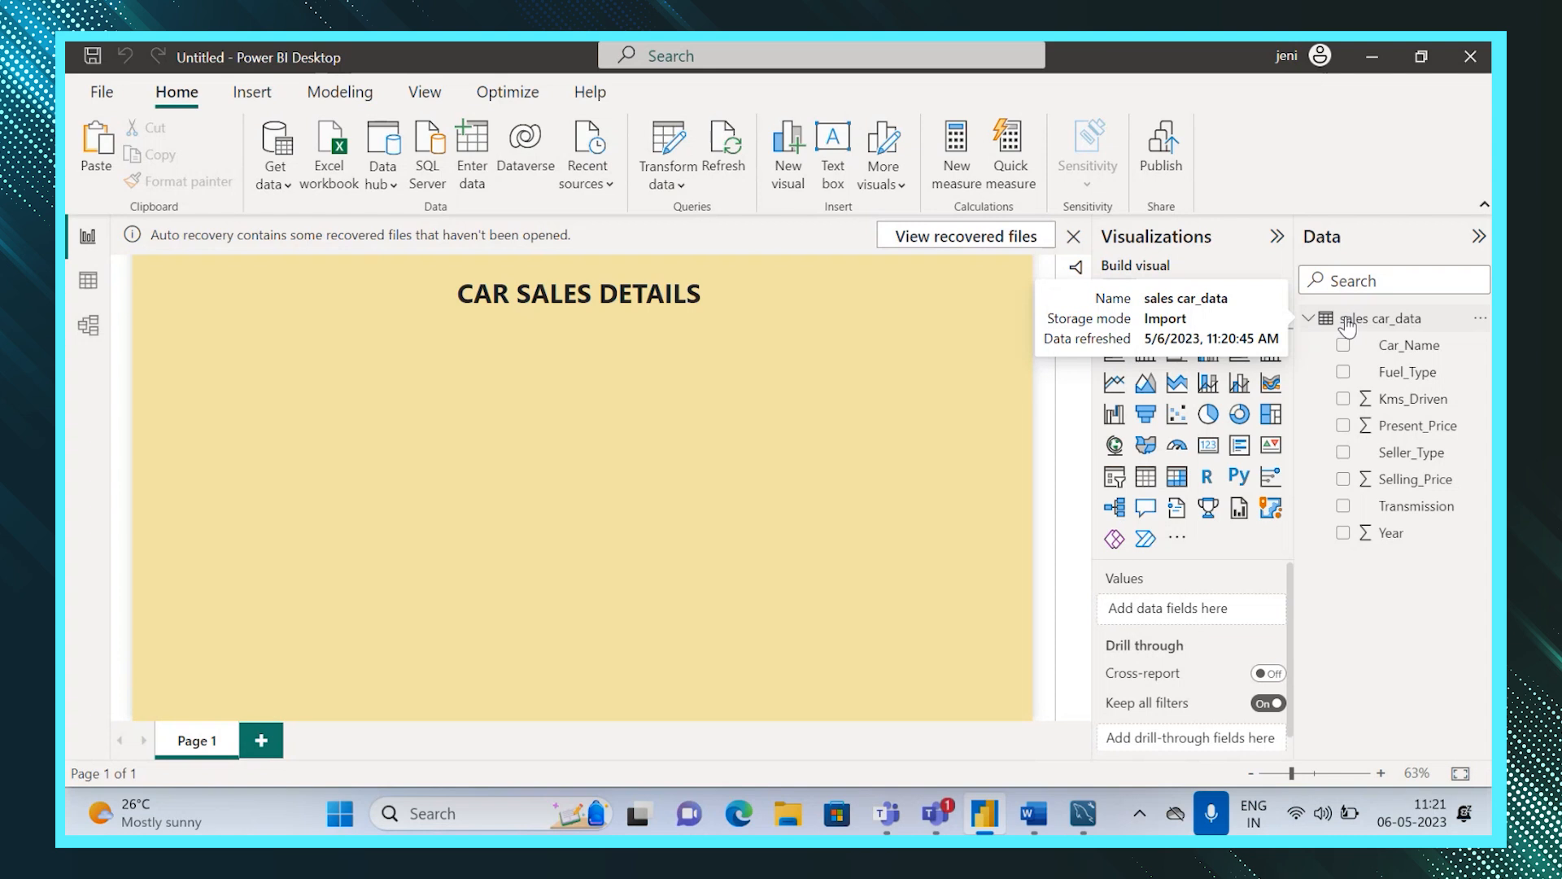
pyautogui.rightClick(1347, 321)
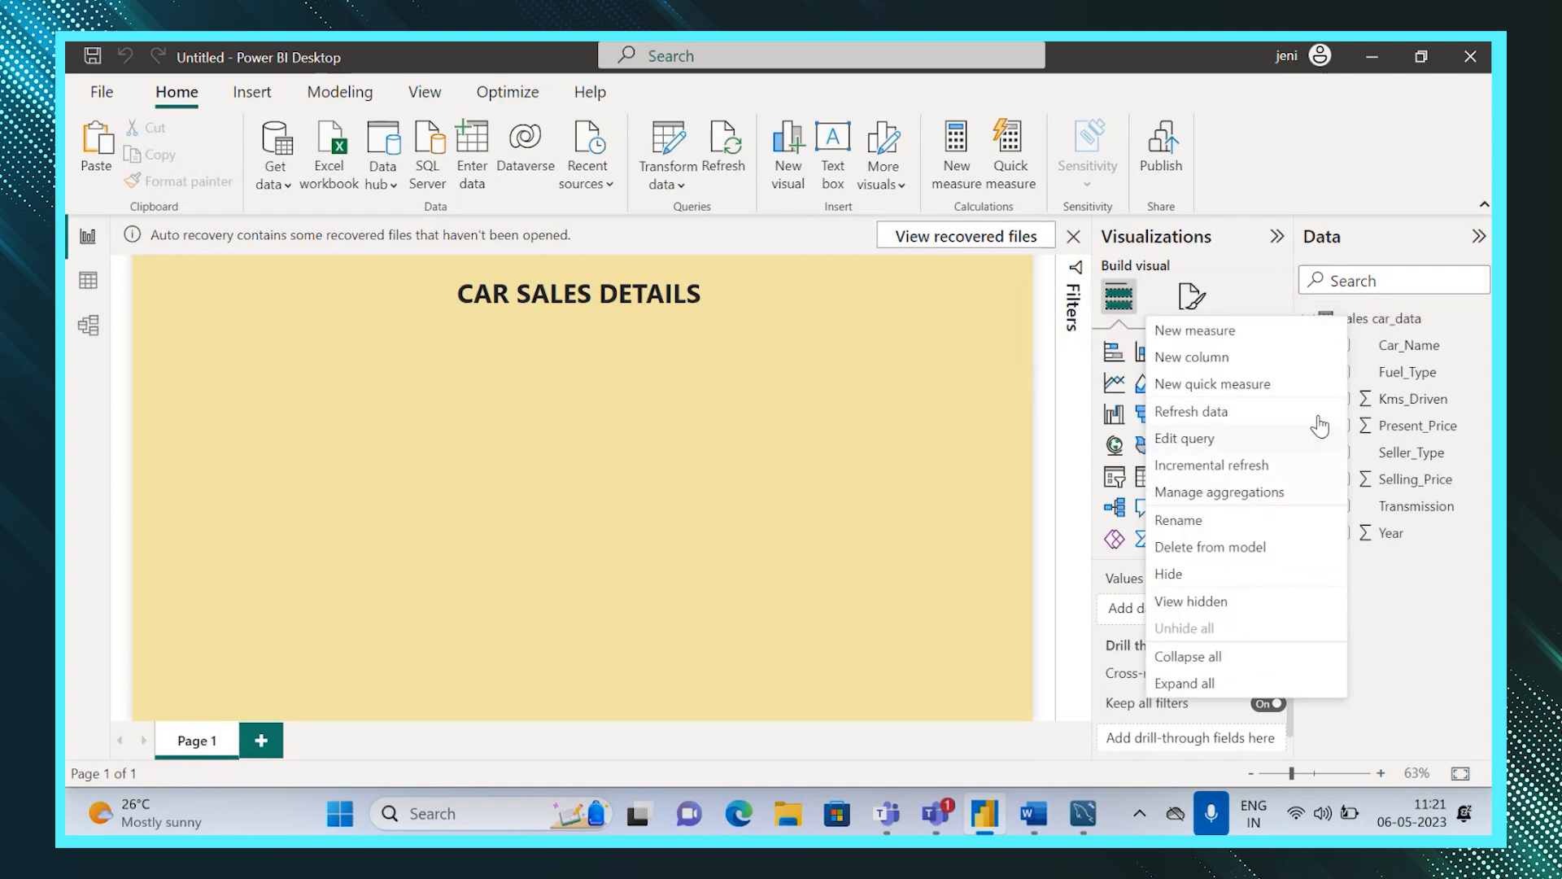
pyautogui.click(1373, 346)
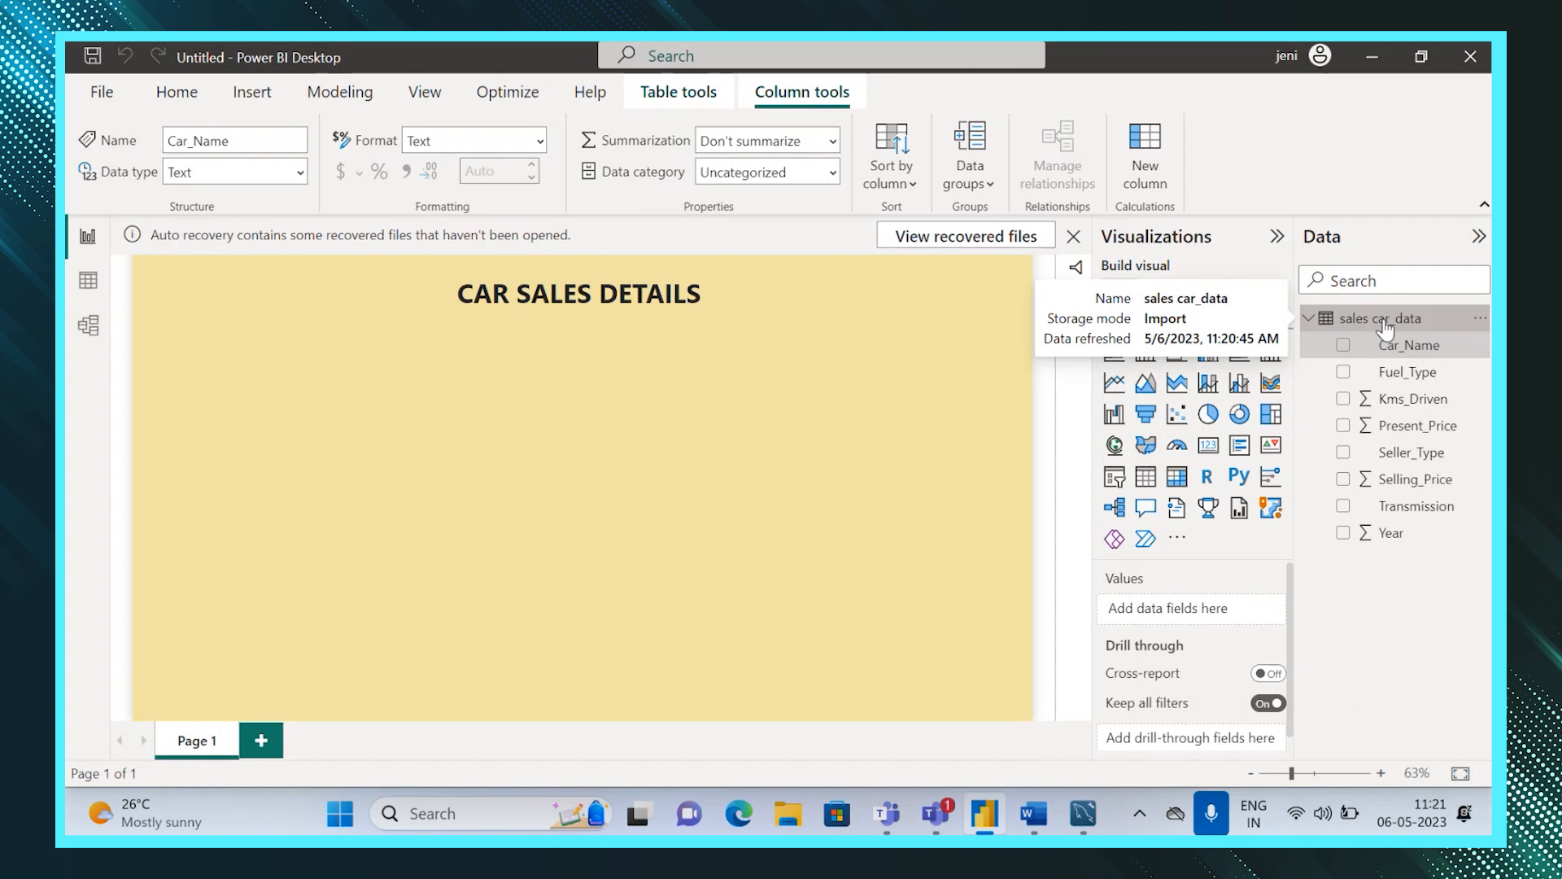
pyautogui.rightClick(1385, 329)
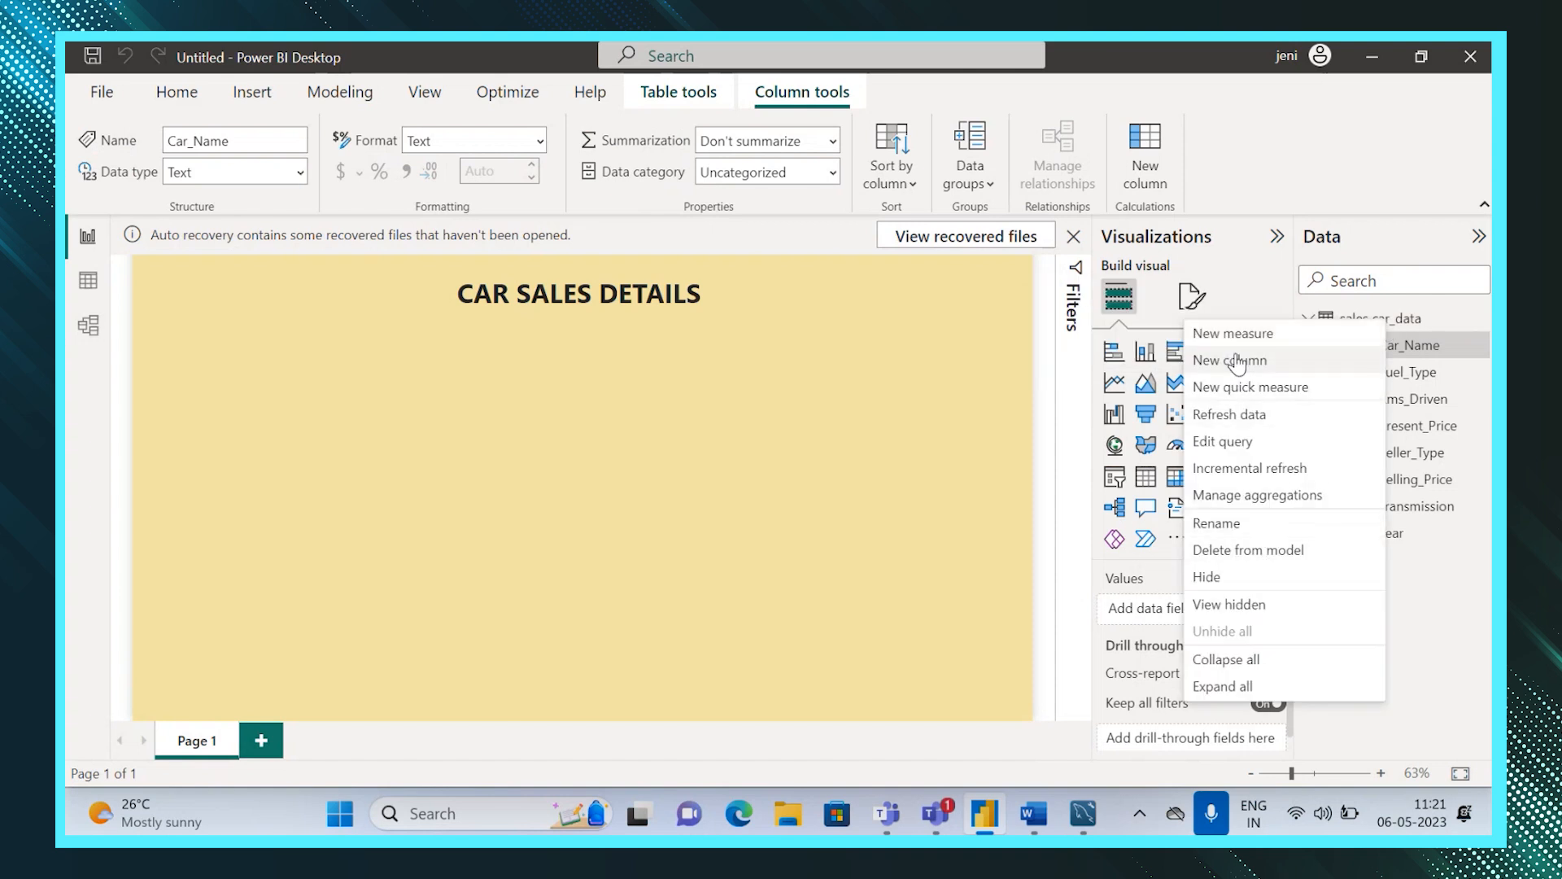
pyautogui.click(1219, 525)
pyautogui.write('CARDETAILS')
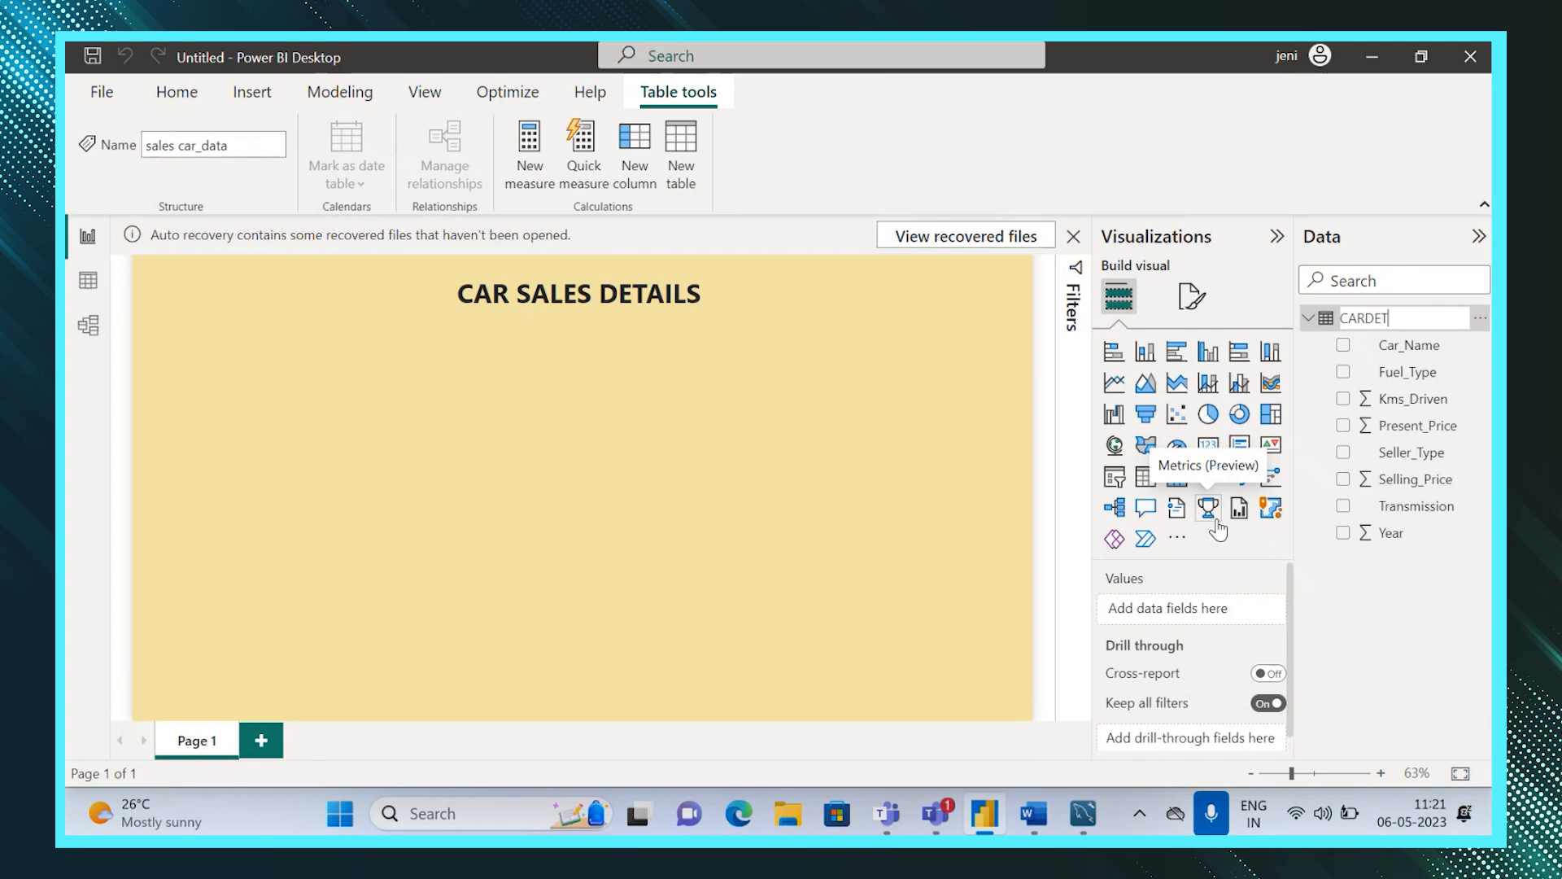
pyautogui.press('Return')
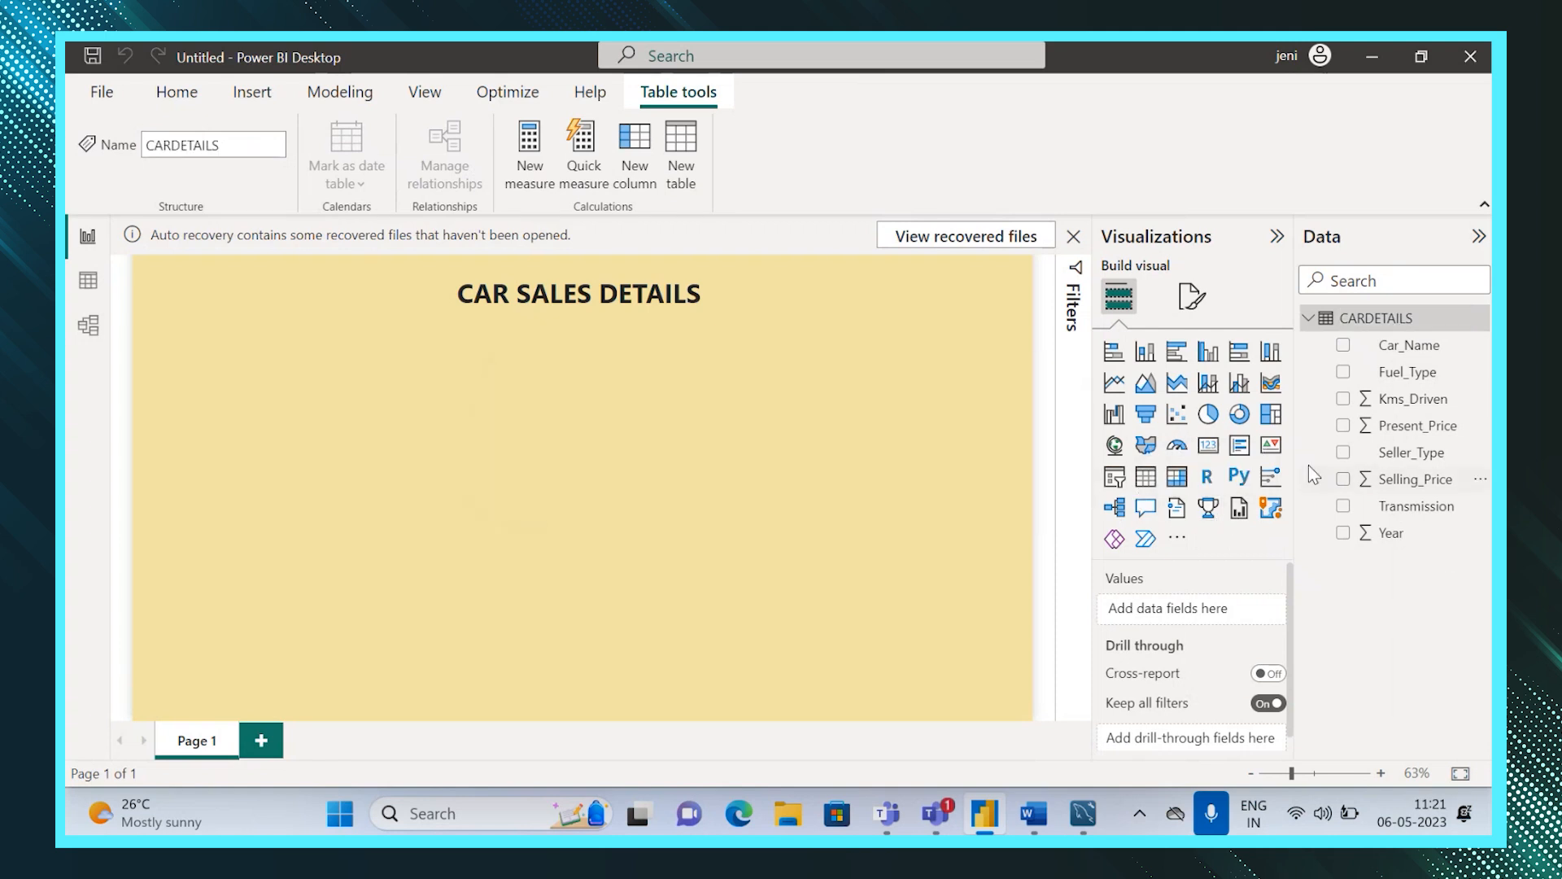
# Create a new measure total Cars = count(CARDETAILS[Car_Name]) in the CARDETAILS table.
pyautogui.rightClick(1379, 322)
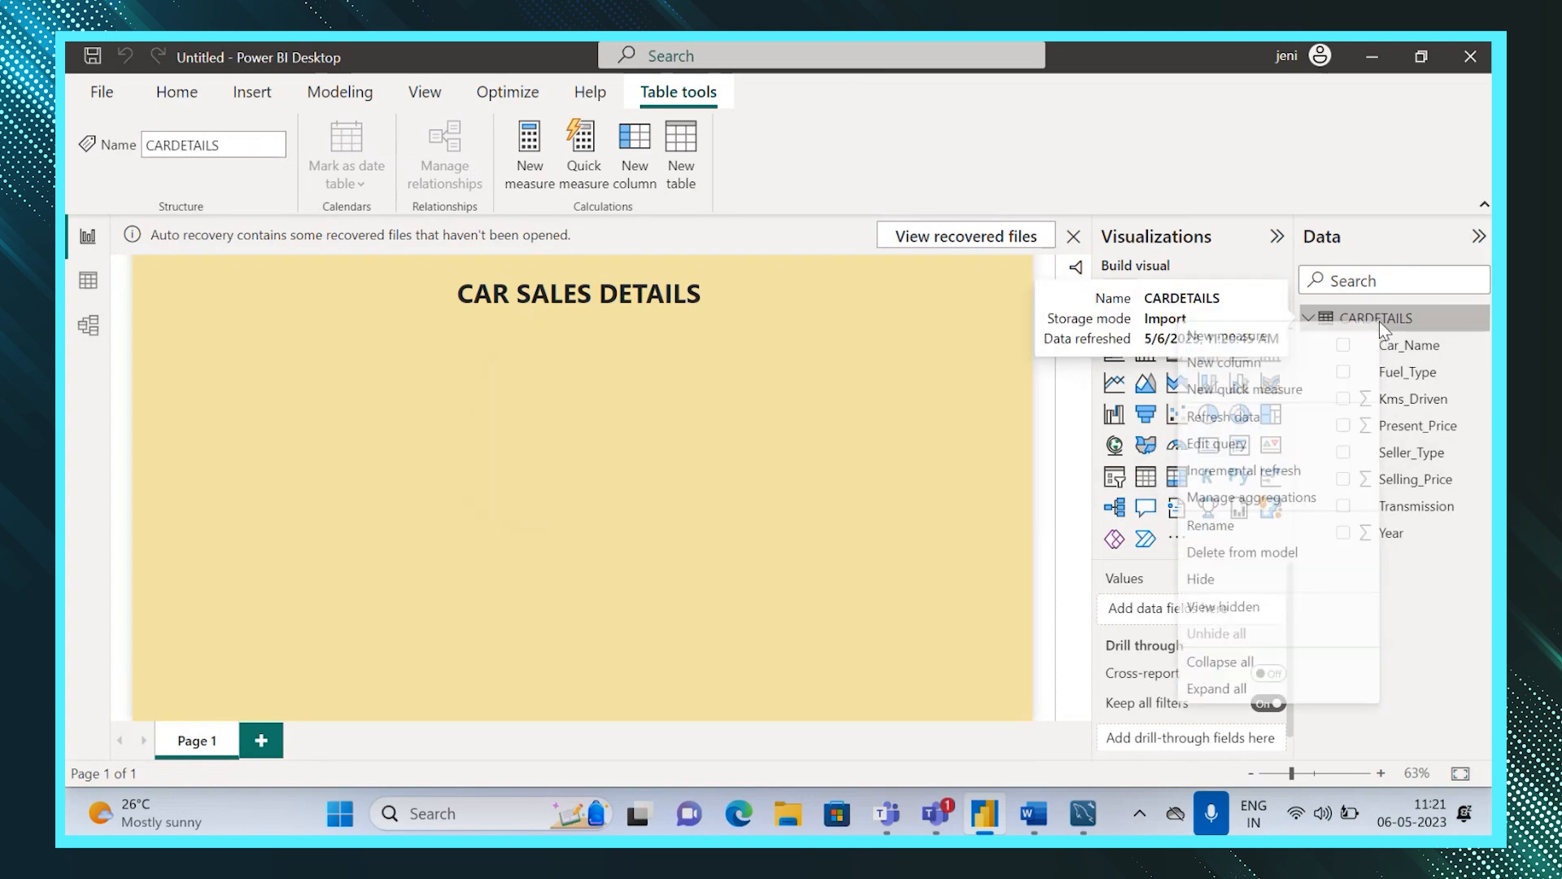
pyautogui.click(1310, 338)
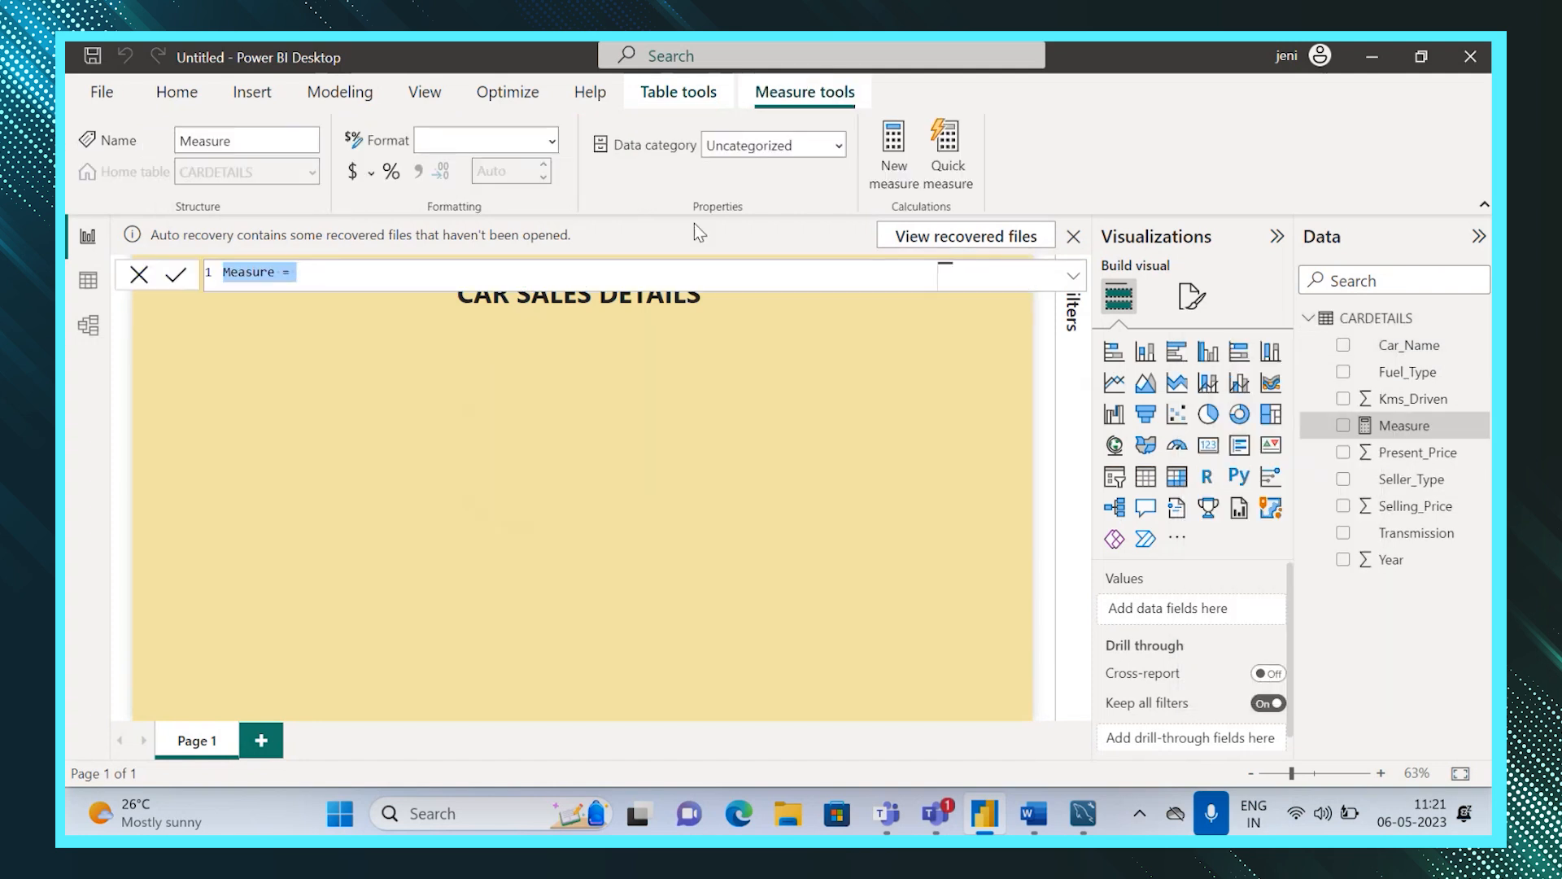
pyautogui.click(276, 273)
pyautogui.press('BackSpace')
pyautogui.press('BackSpace')
pyautogui.press('BackSpace')
pyautogui.press('BackSpace')
pyautogui.press('BackSpace')
pyautogui.press('BackSpace')
pyautogui.press('BackSpace')
pyautogui.write('total Cars')
pyautogui.click(330, 275)
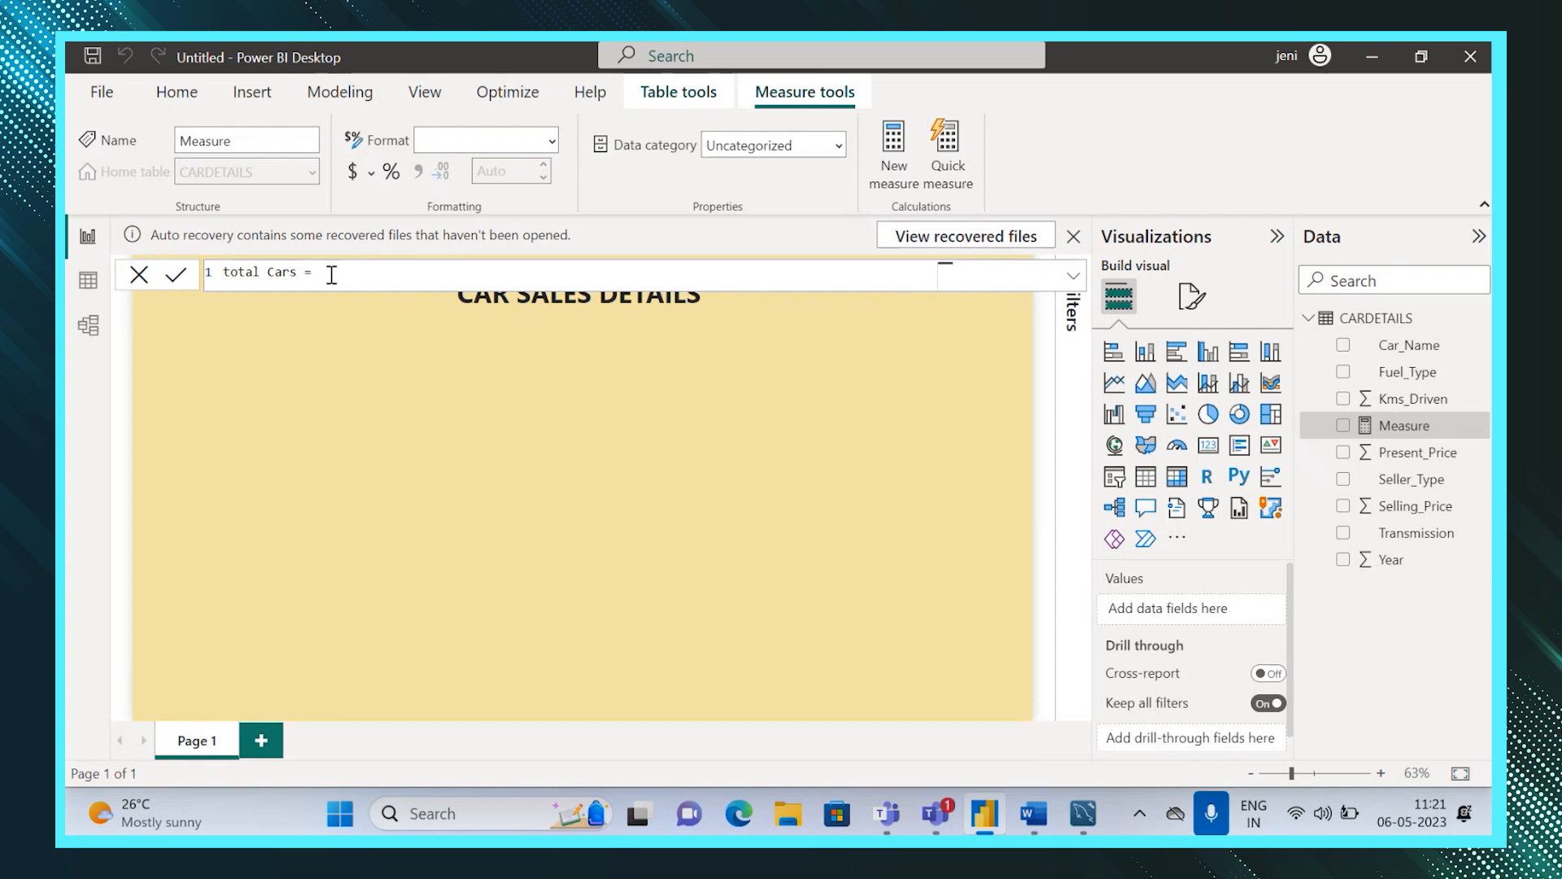
pyautogui.write('count(')
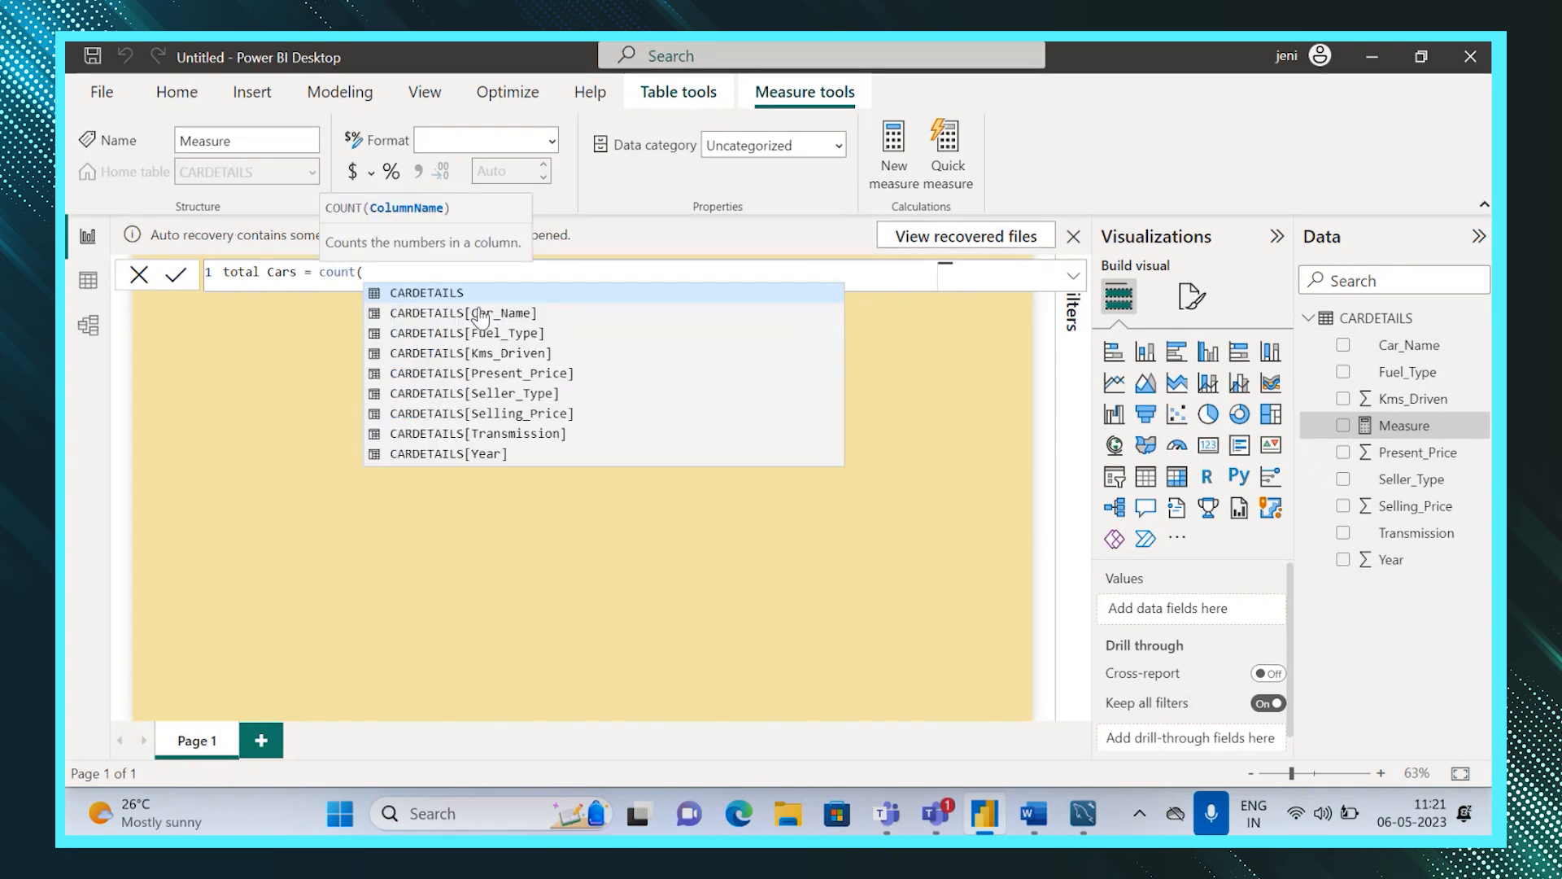
pyautogui.click(480, 314)
pyautogui.press('Return')
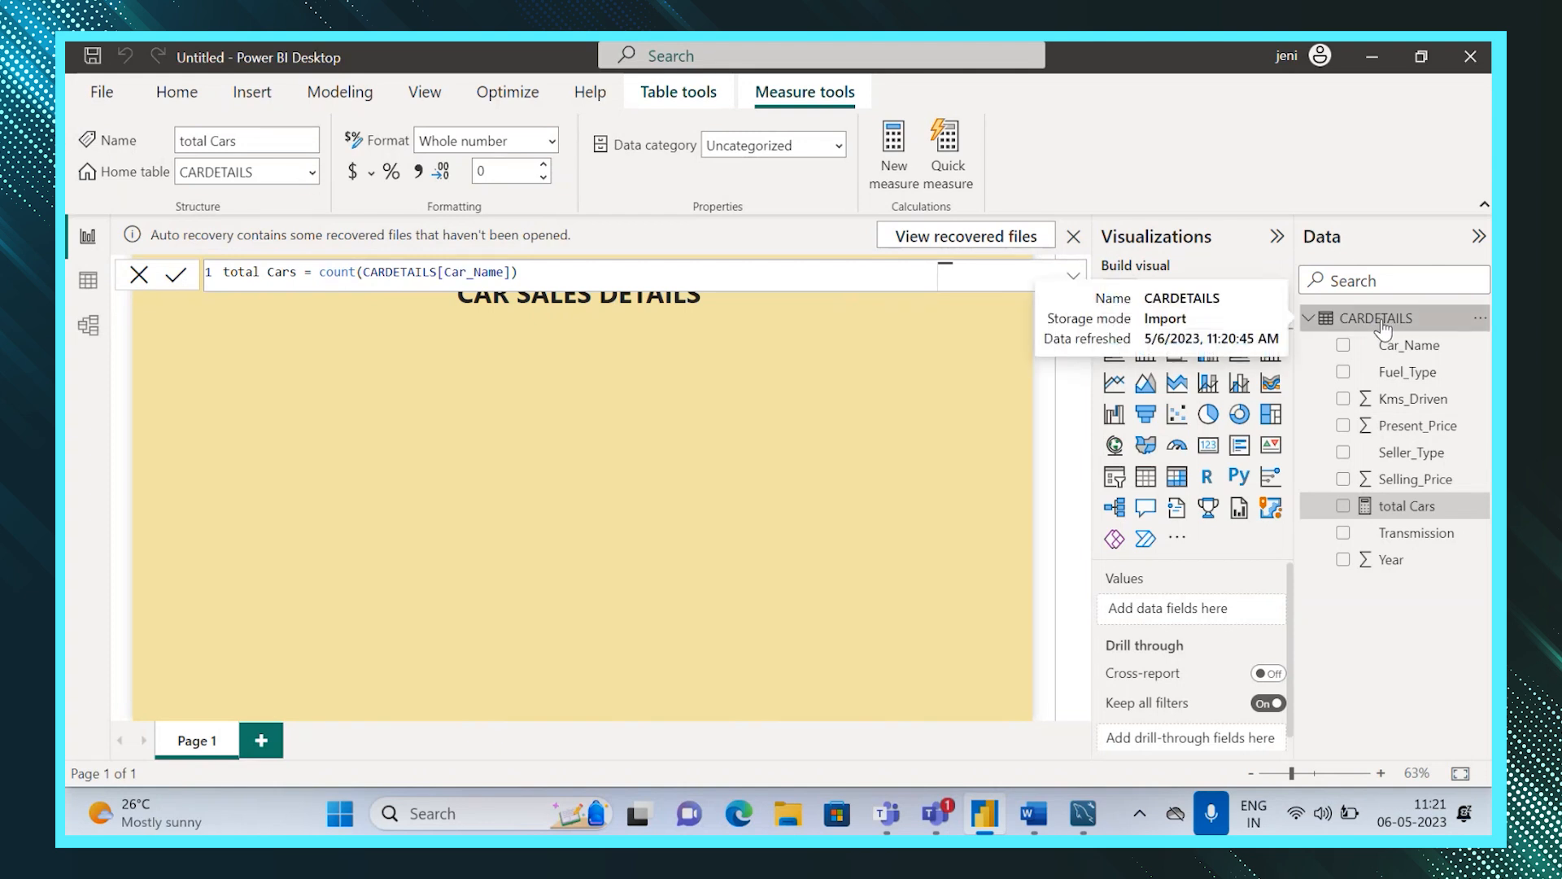
# Create a new measure Total Price = sum(CARDETAILS[Selling_Price]) in the CARDETAILS table.
pyautogui.rightClick(1383, 325)
pyautogui.press('Escape')
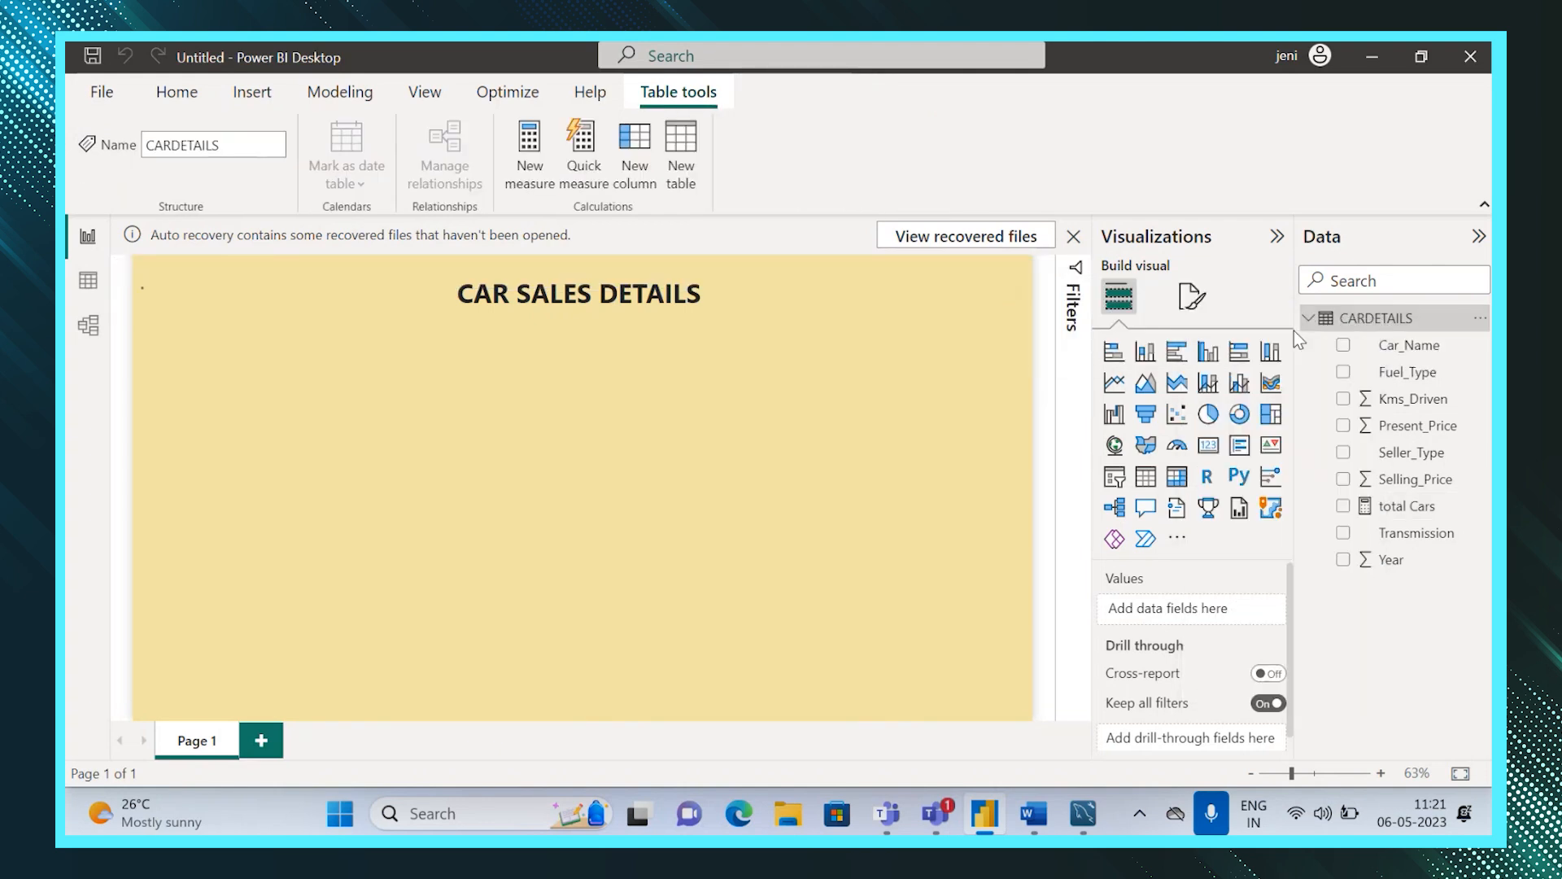
pyautogui.click(282, 273)
pyautogui.press('BackSpace')
pyautogui.press('BackSpace')
pyautogui.press('BackSpace')
pyautogui.press('BackSpace')
pyautogui.press('BackSpace')
pyautogui.press('BackSpace')
pyautogui.press('BackSpace')
pyautogui.press('BackSpace')
pyautogui.write('Total ')
pyautogui.write('Price=')
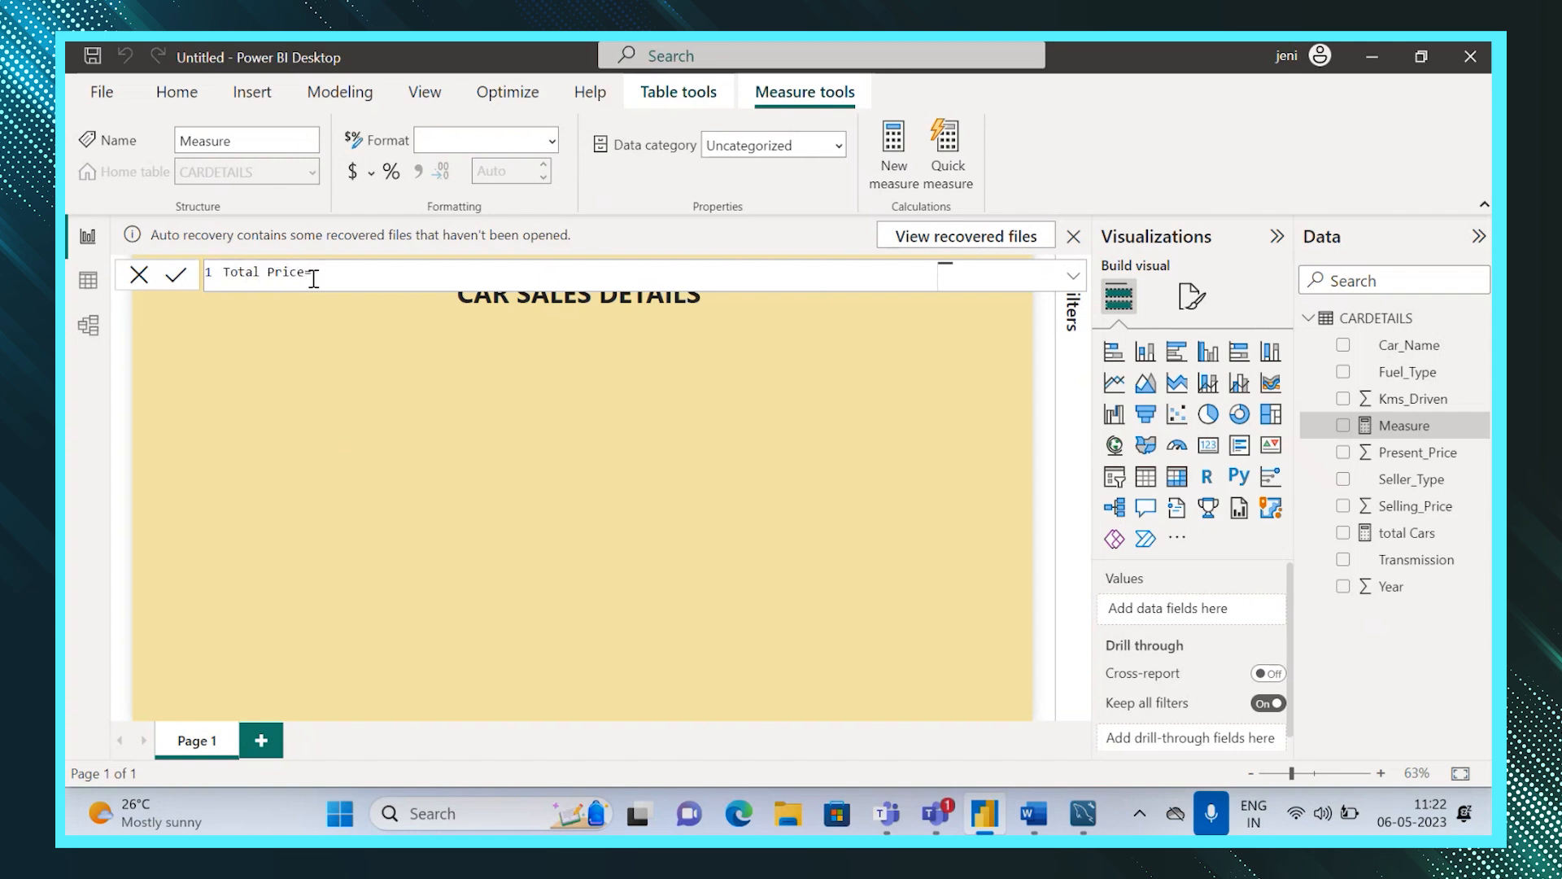
pyautogui.click(346, 277)
pyautogui.write('sum(CARDETAILS[Selling_Price')
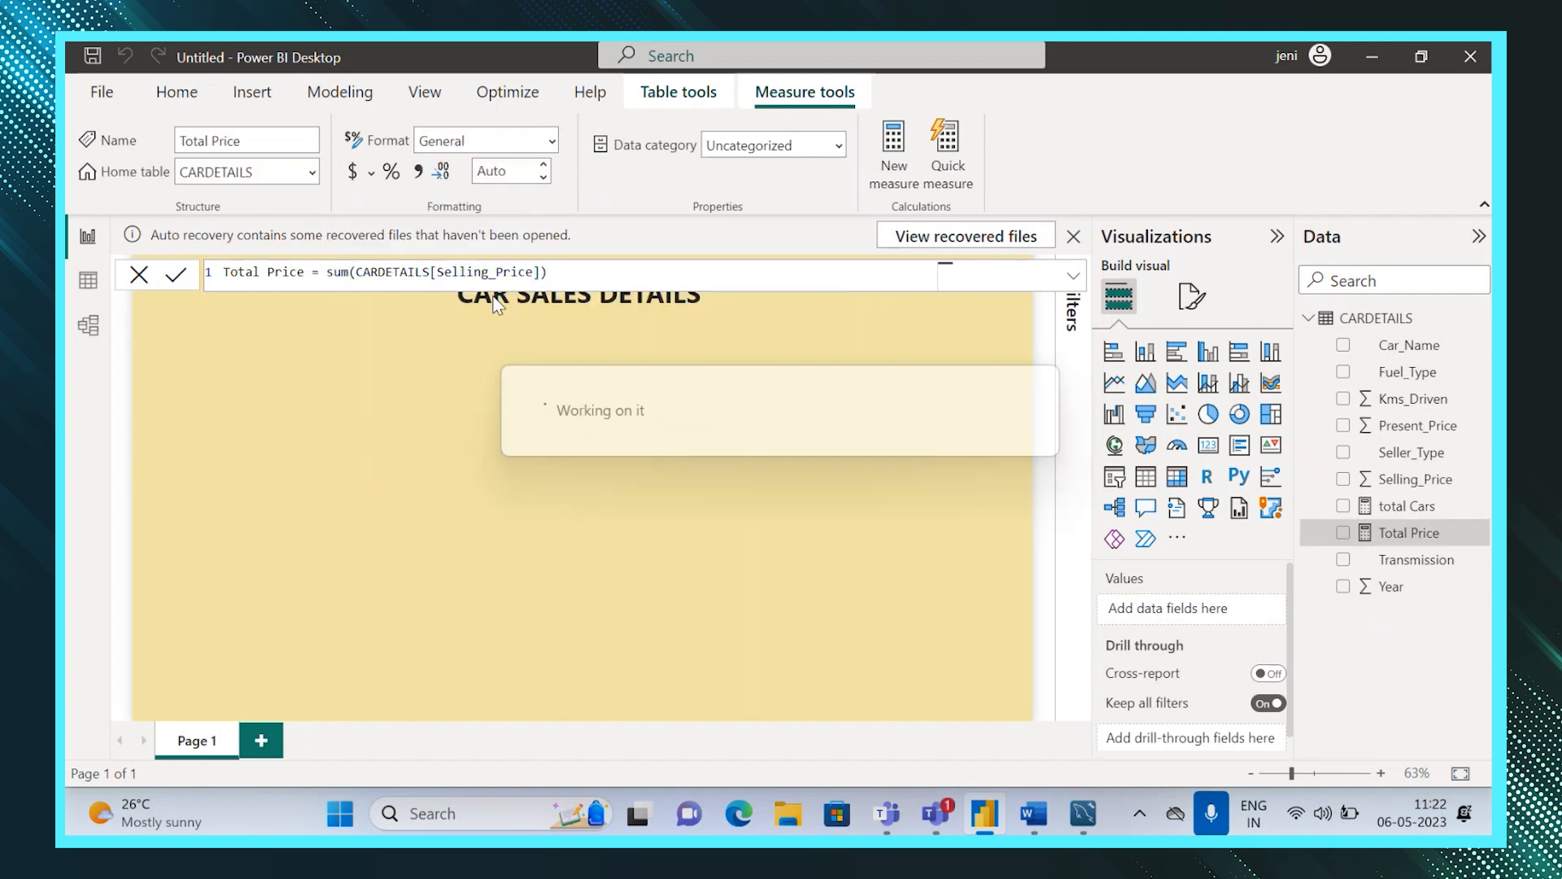
pyautogui.click(672, 327)
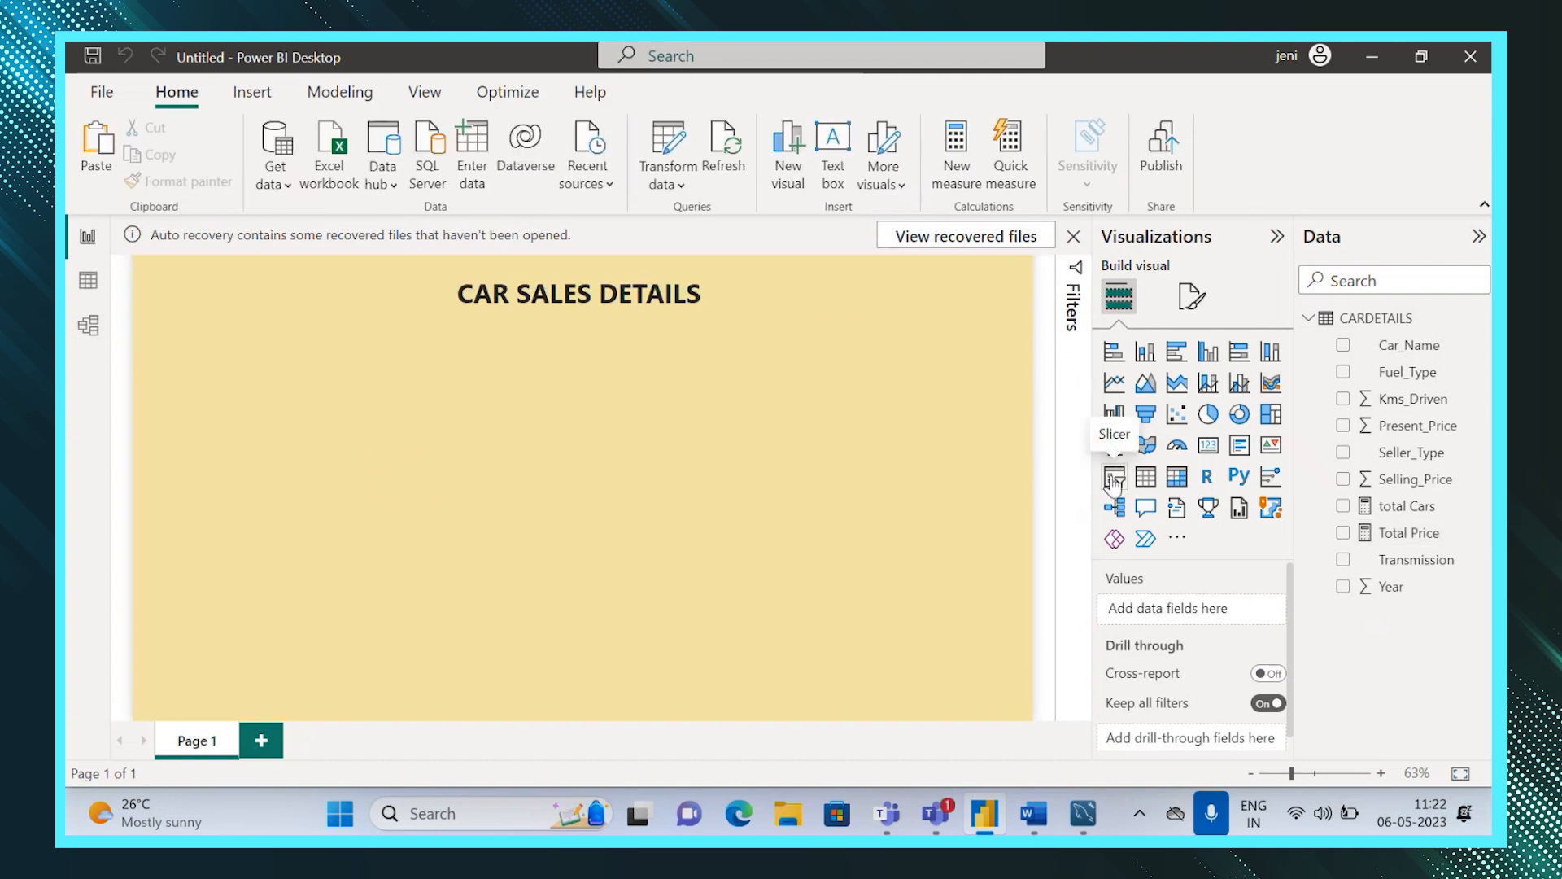
# Add a stacked bar chart to the page and resize it to fill the left part of the canvas.
pyautogui.click(1128, 357)
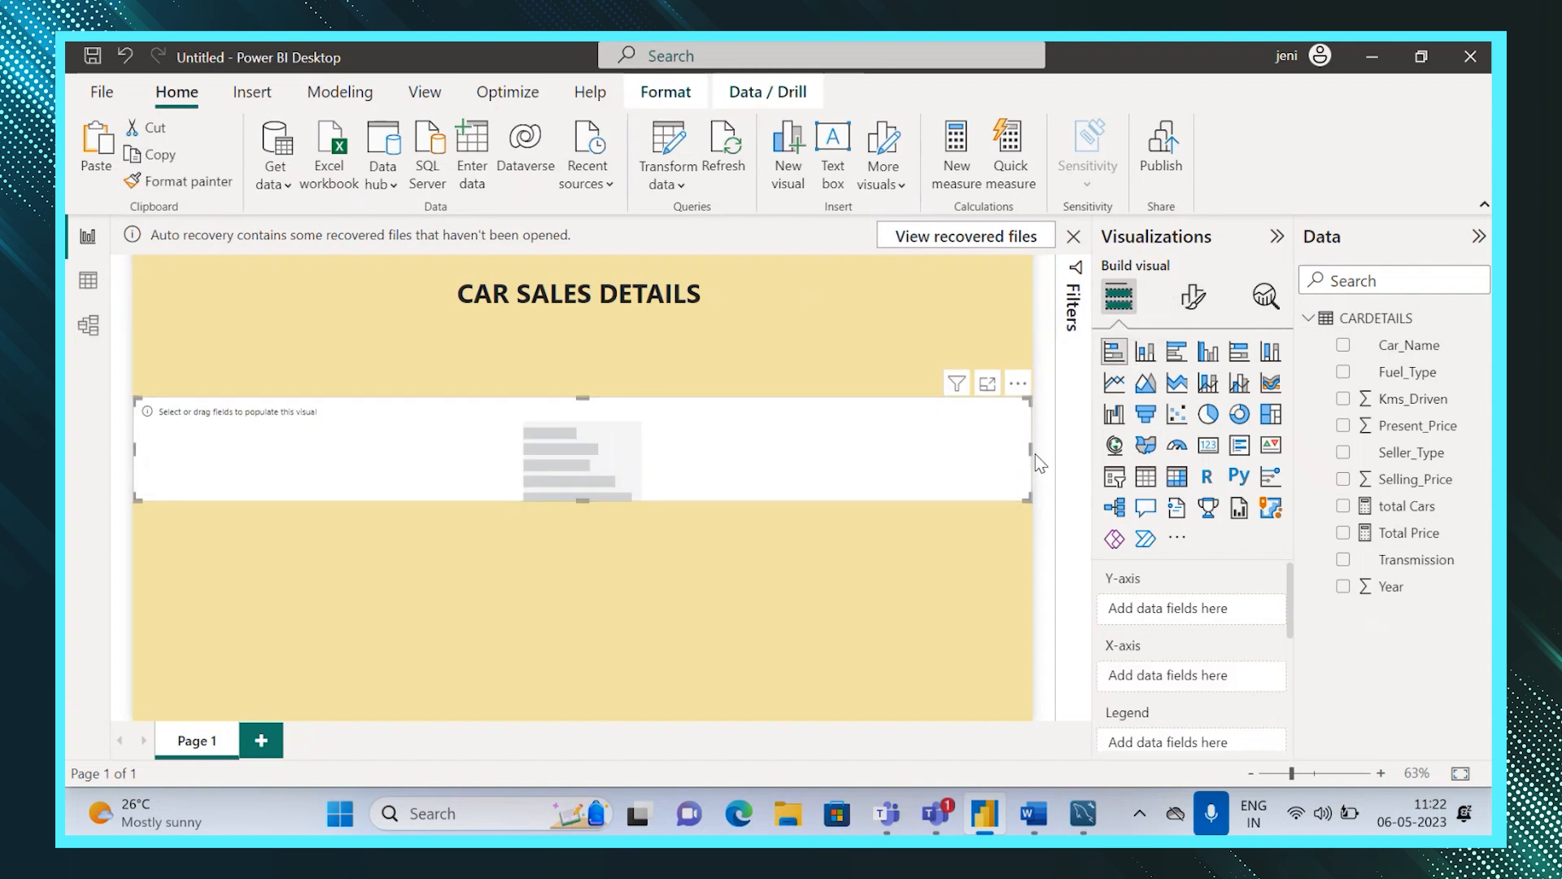
pyautogui.moveTo(1035, 451); pyautogui.dragTo(534, 474)
pyautogui.moveTo(335, 502); pyautogui.dragTo(335, 671)
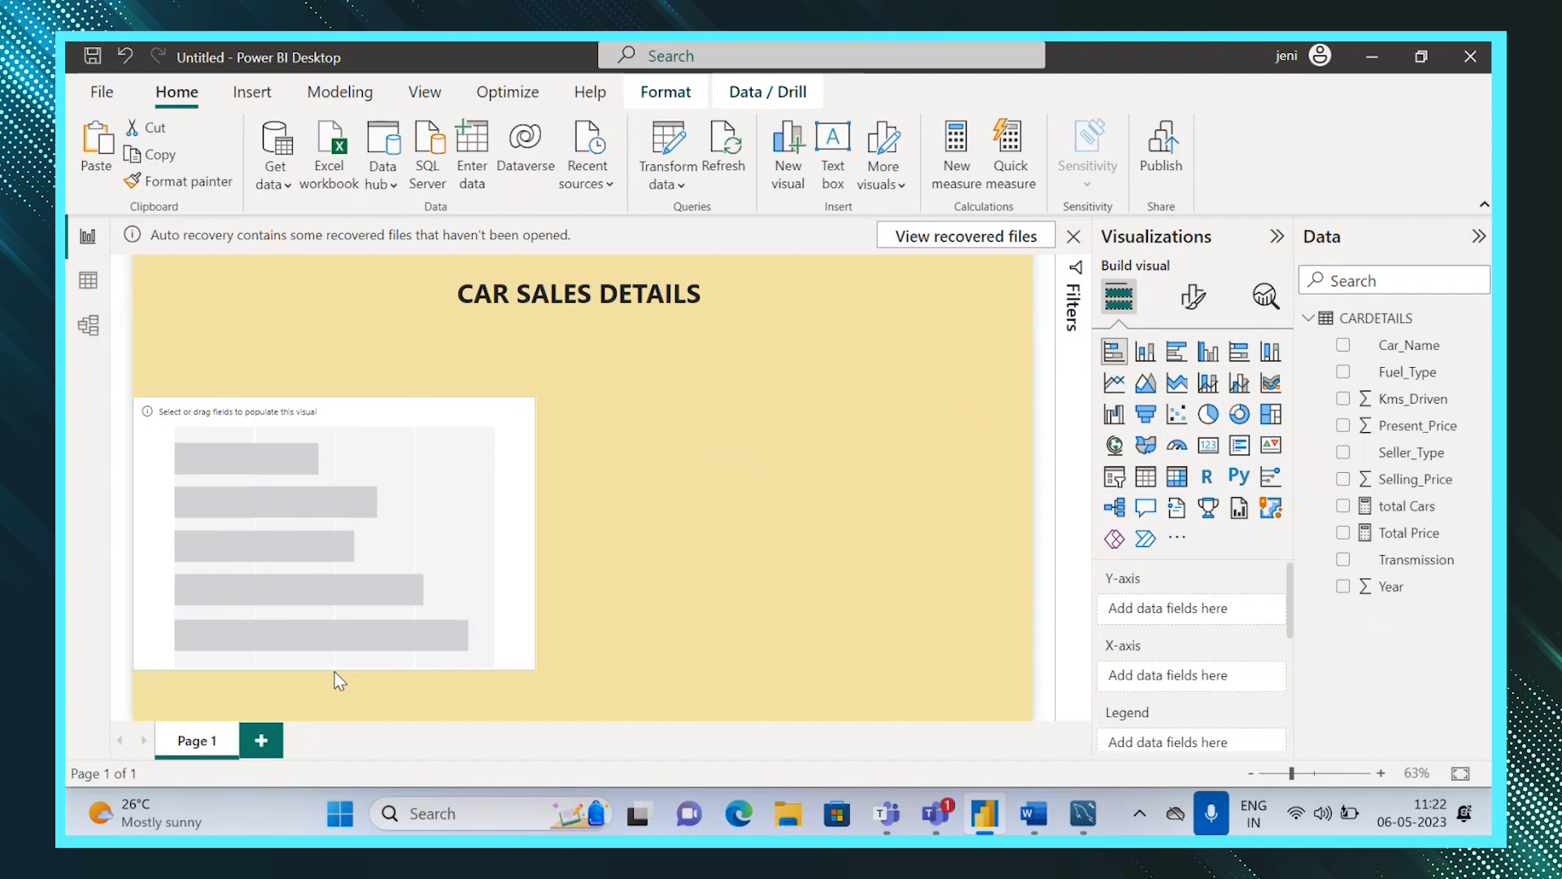
pyautogui.moveTo(332, 404); pyautogui.dragTo(333, 358)
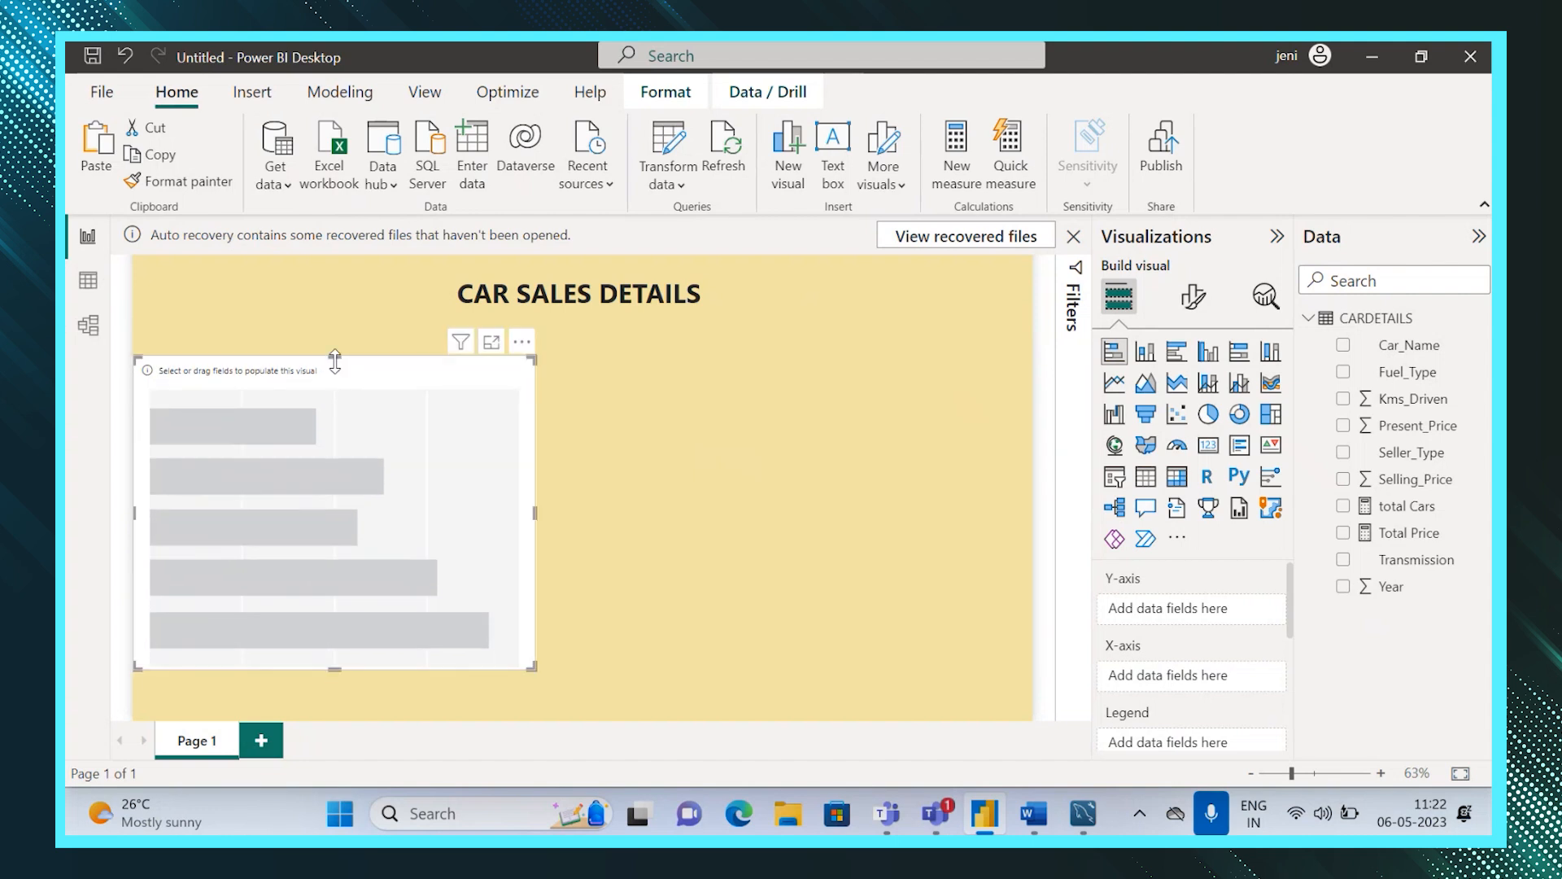
# Plot Kms_Driven by Car_Name in the bar chart and widen the chart slightly.
pyautogui.moveTo(1432, 358); pyautogui.dragTo(1221, 612)
pyautogui.moveTo(1388, 399); pyautogui.dragTo(1188, 686)
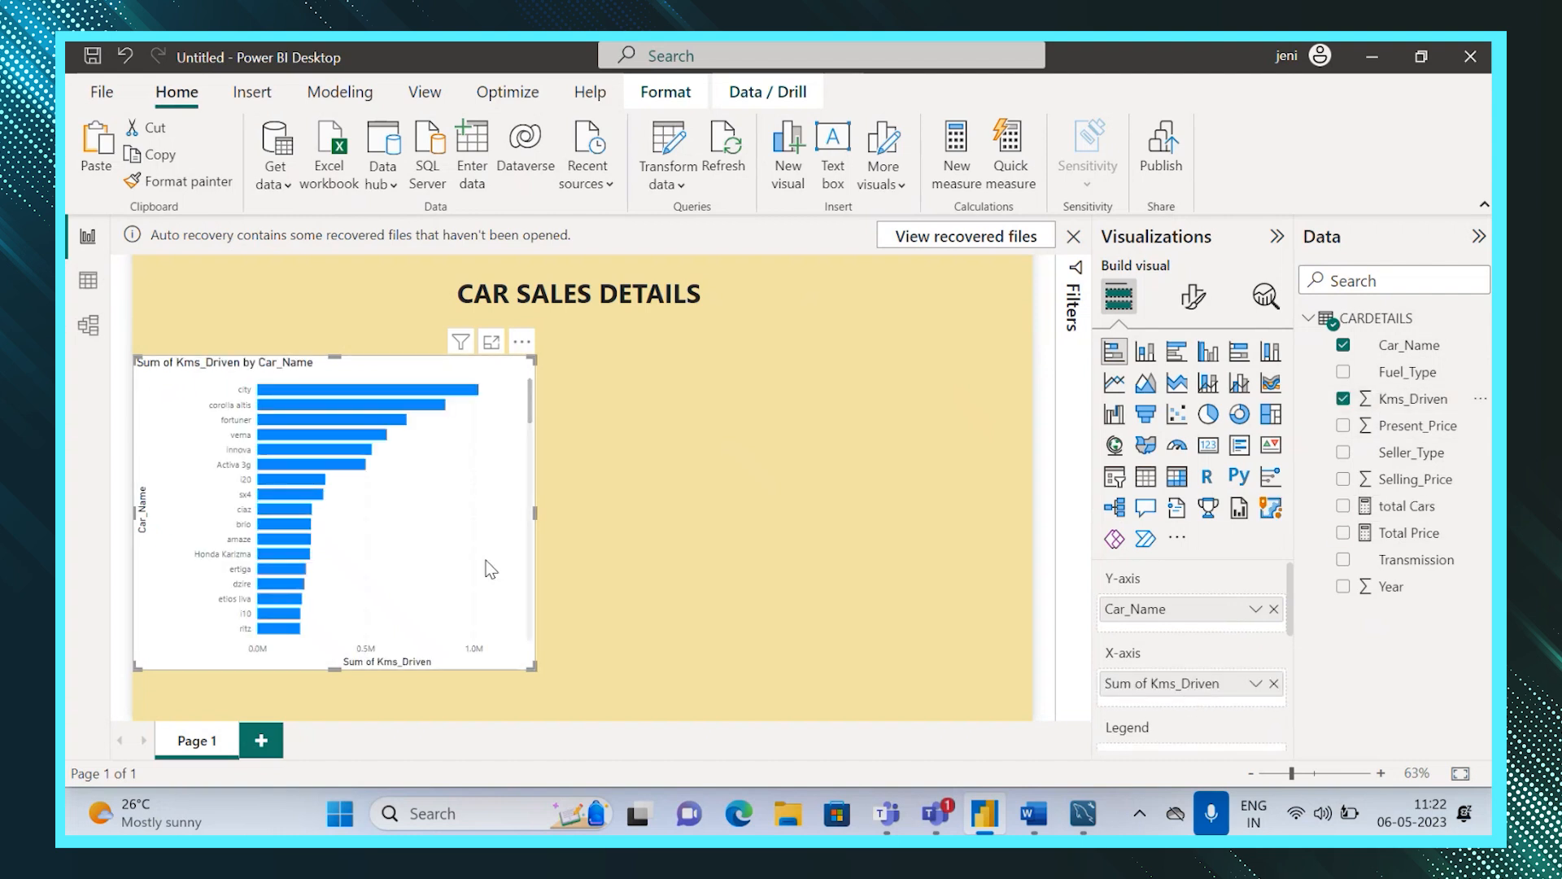
pyautogui.moveTo(535, 511); pyautogui.dragTo(597, 524)
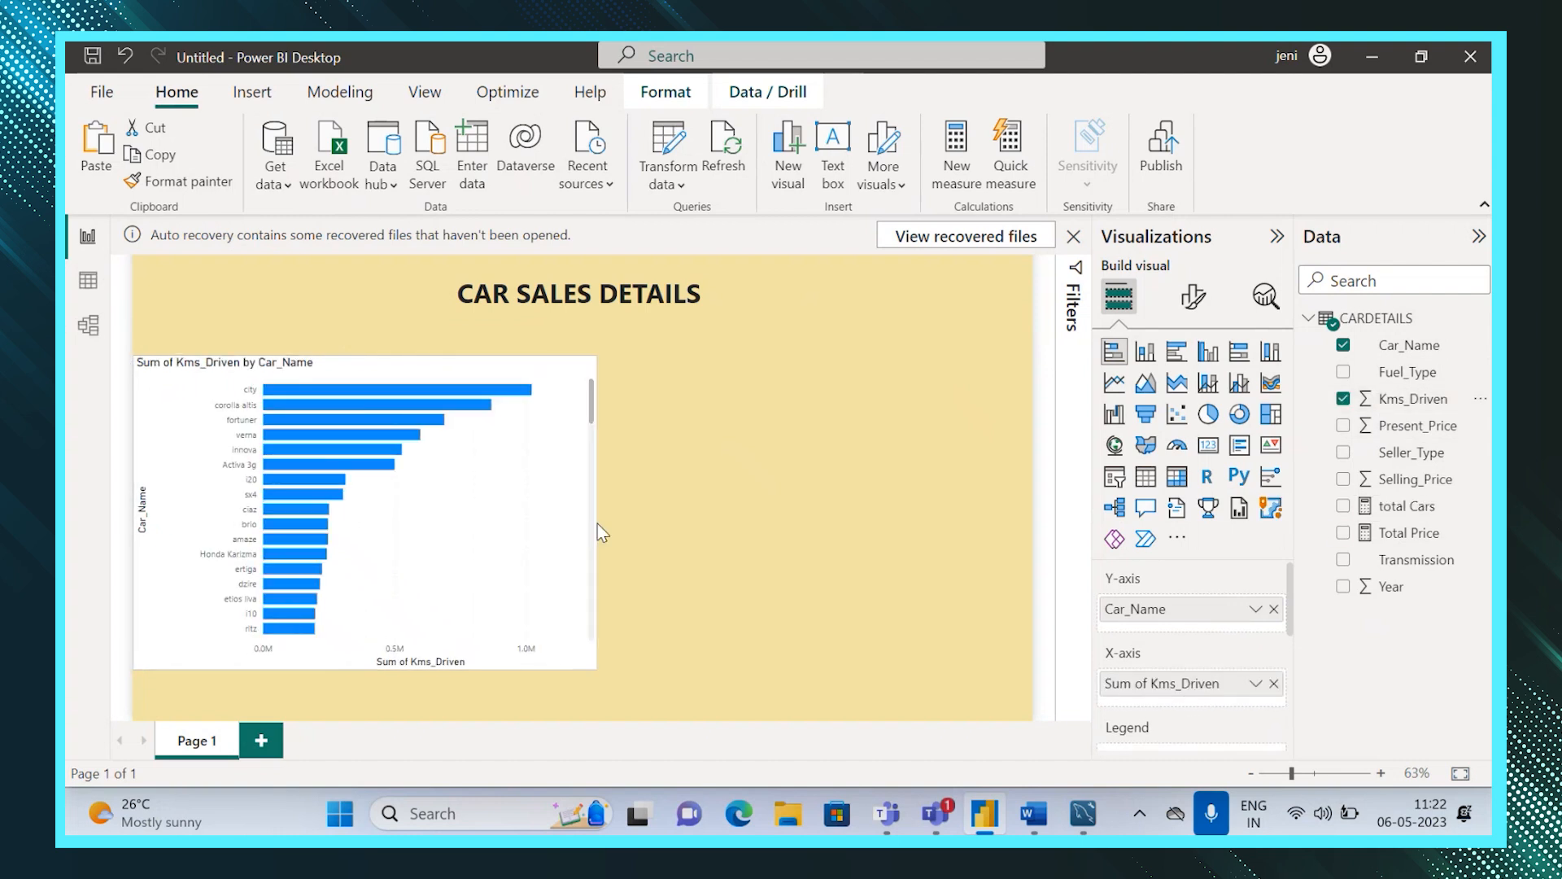
# Filter the bar chart to show the top 5 Car_Name values by Sum of Kms_Driven.
pyautogui.click(1071, 334)
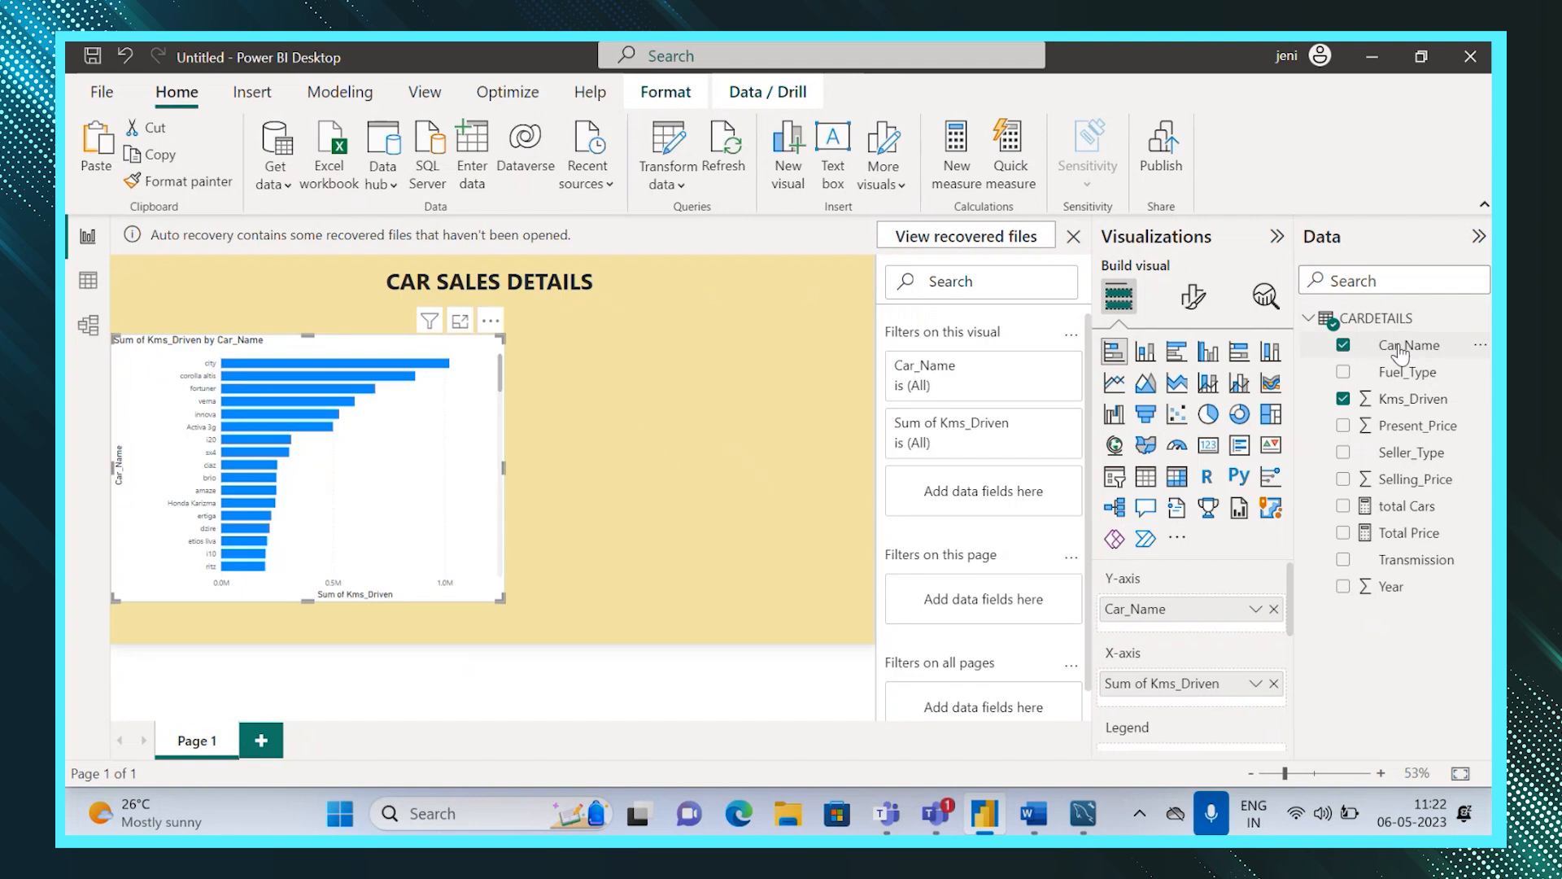
pyautogui.moveTo(1400, 352); pyautogui.dragTo(983, 389)
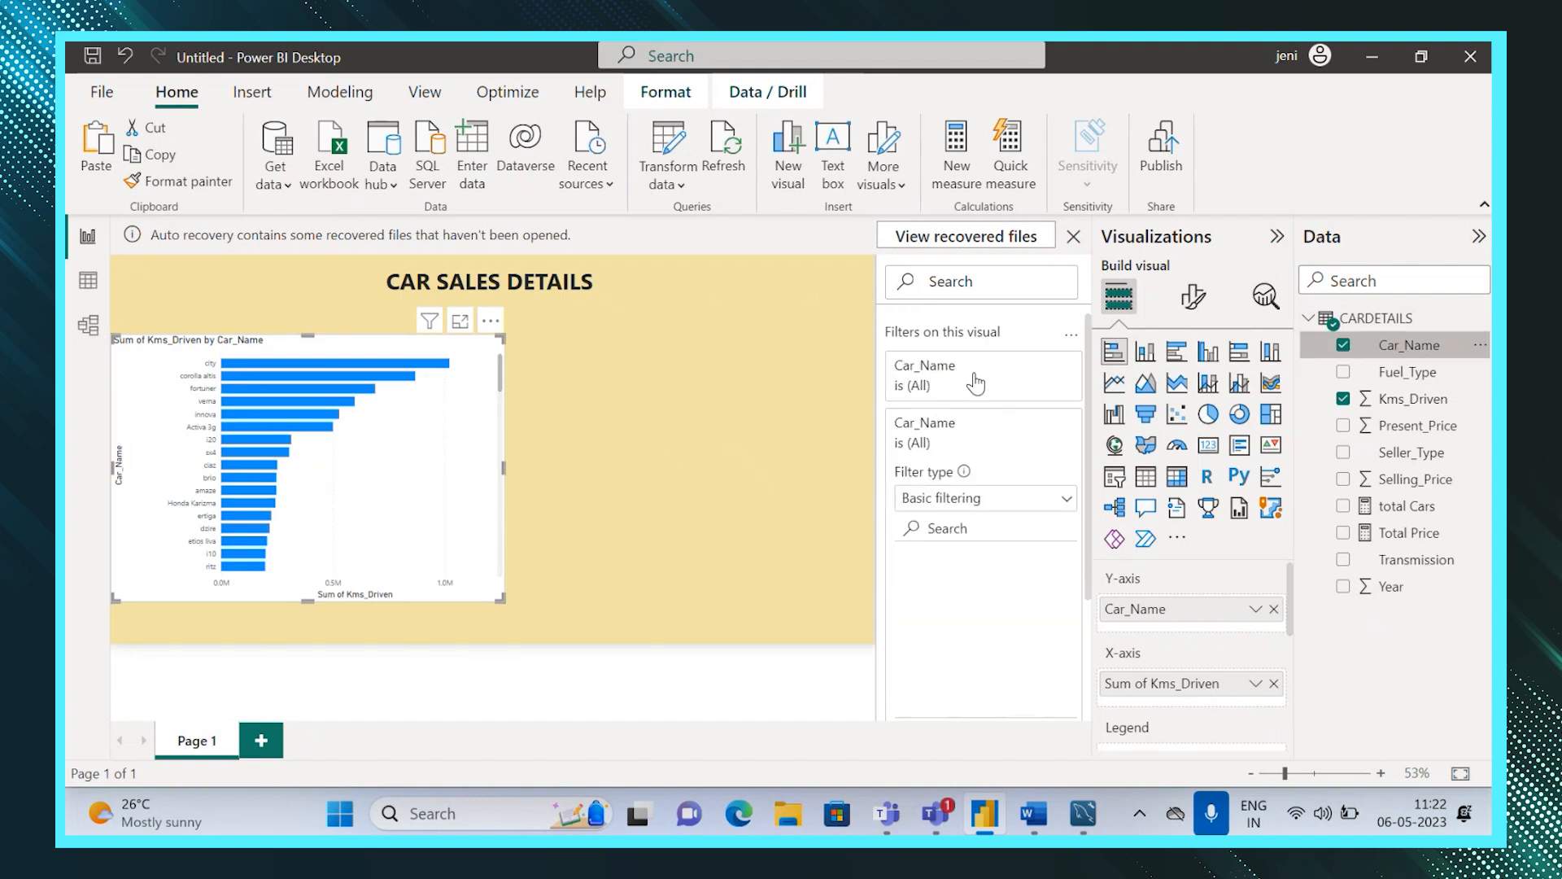
pyautogui.click(1066, 501)
pyautogui.click(913, 585)
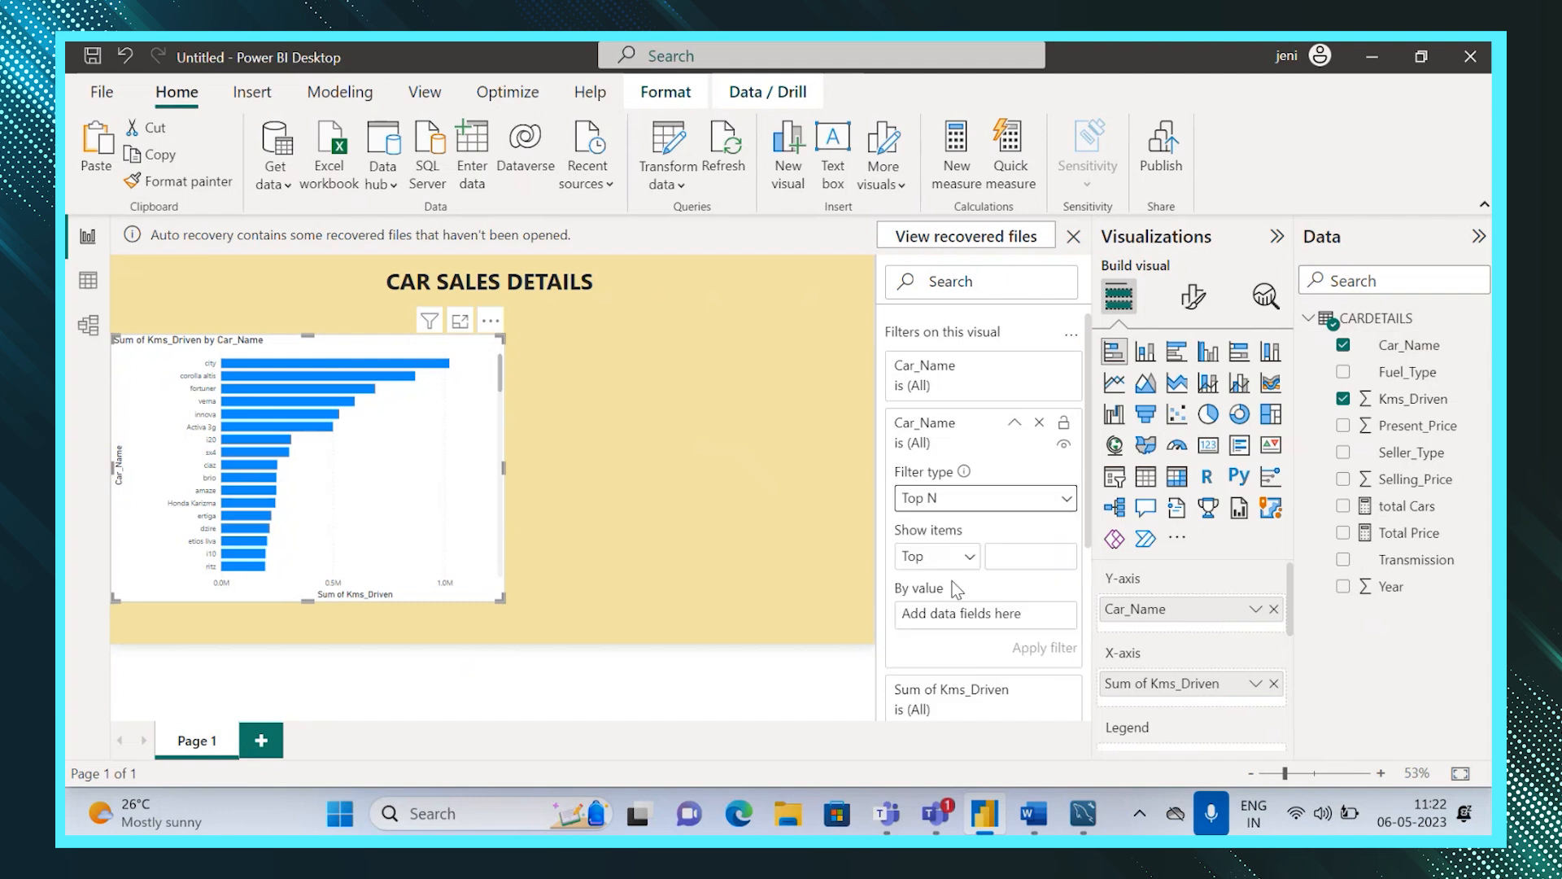
pyautogui.click(1025, 557)
pyautogui.write('5')
pyautogui.moveTo(1413, 398); pyautogui.dragTo(1009, 616)
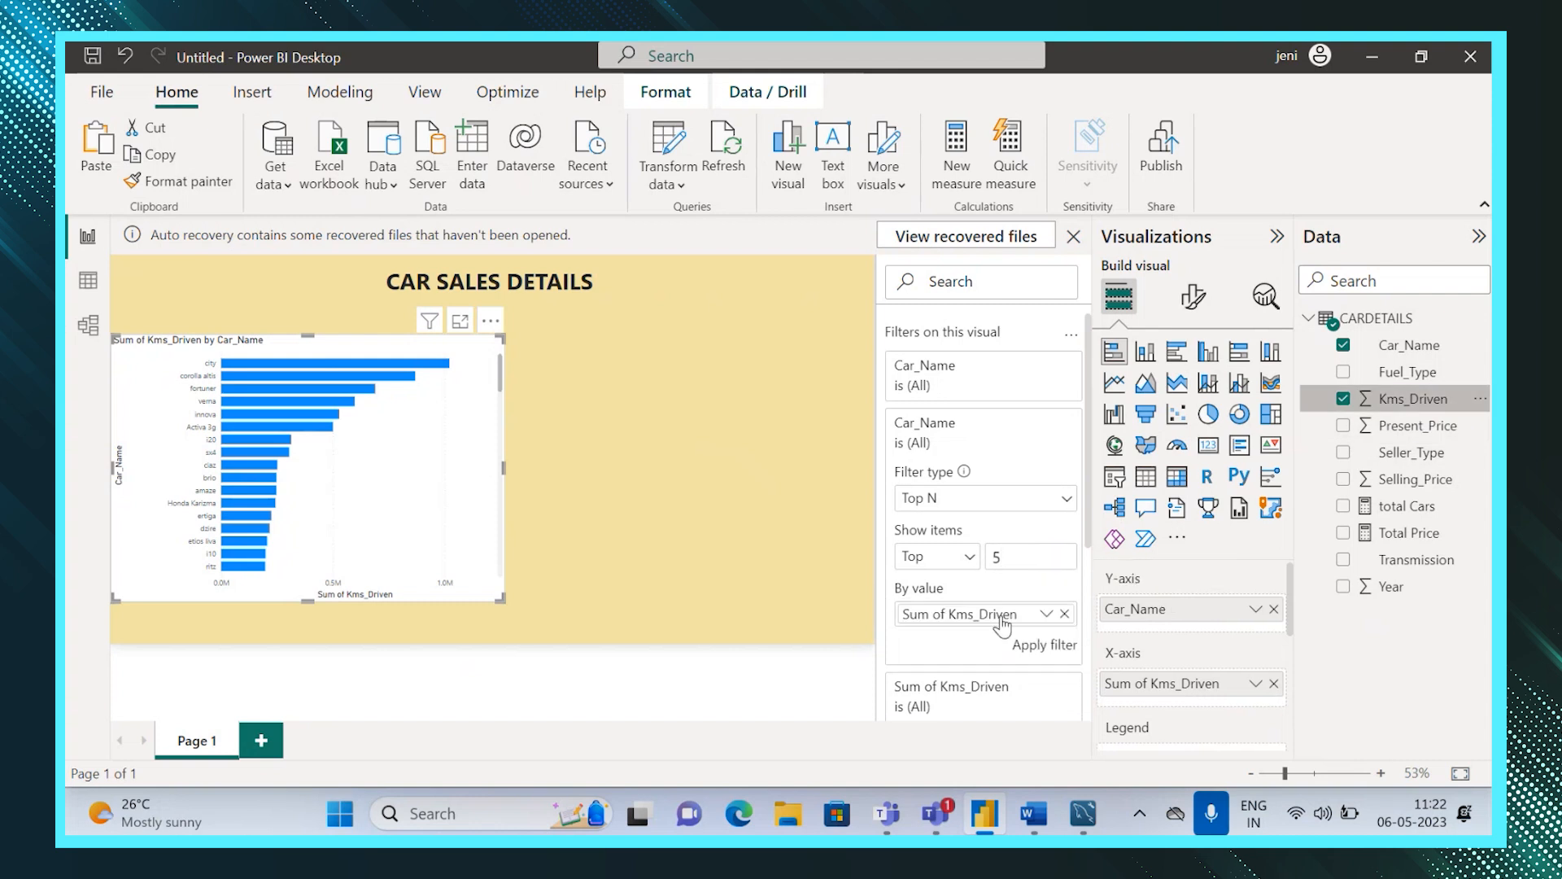
pyautogui.click(1039, 652)
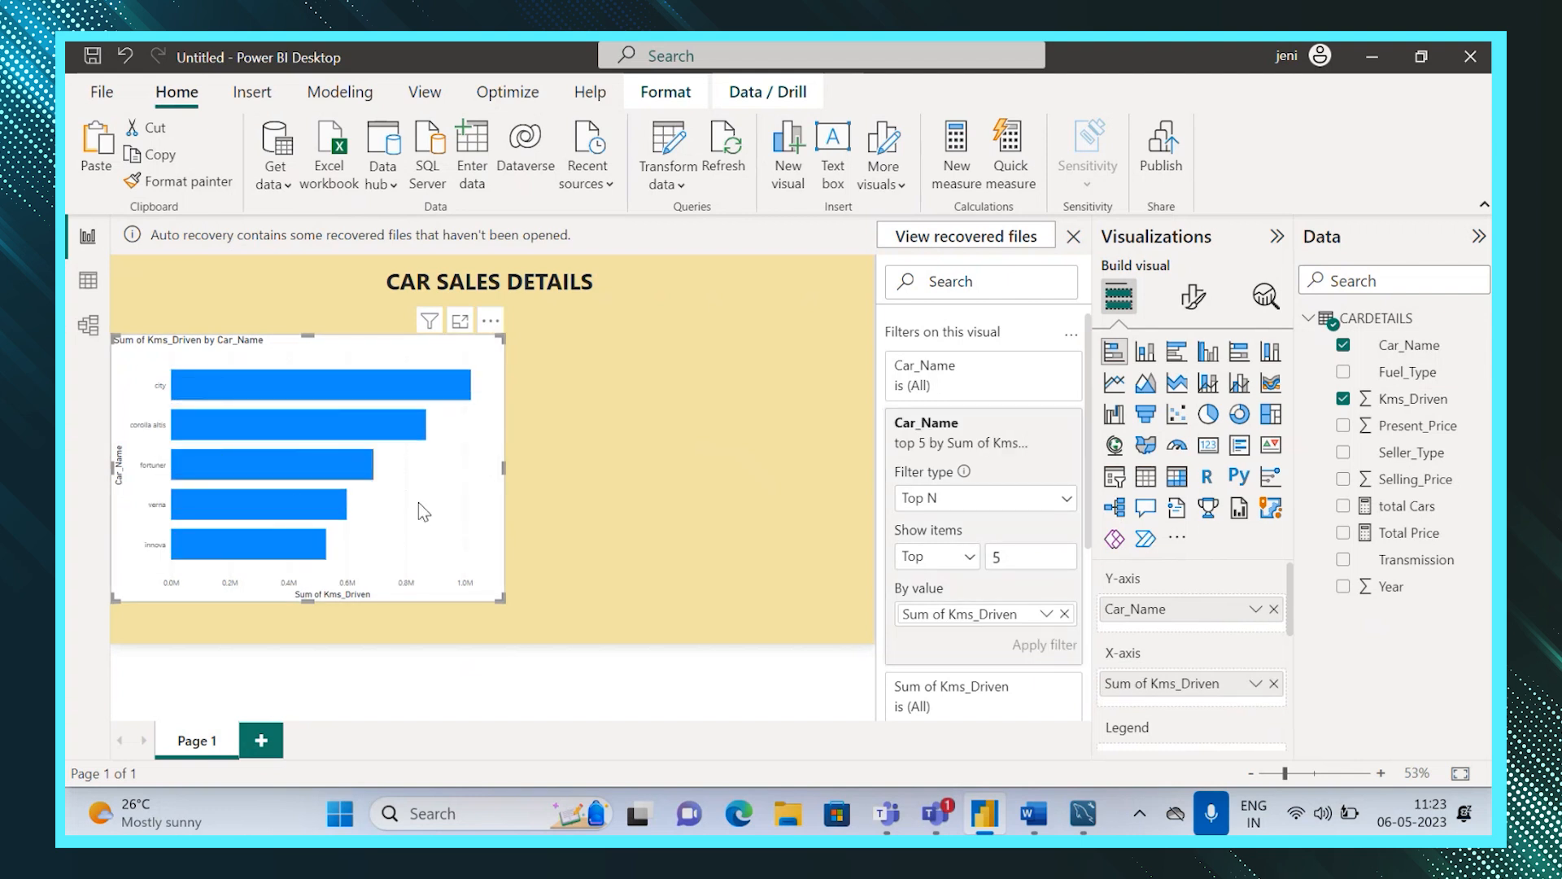
# Add a table visual showing Car_Name, Kms_Driven, Selling_Price and Fuel_Type beside the bar chart.
pyautogui.click(627, 464)
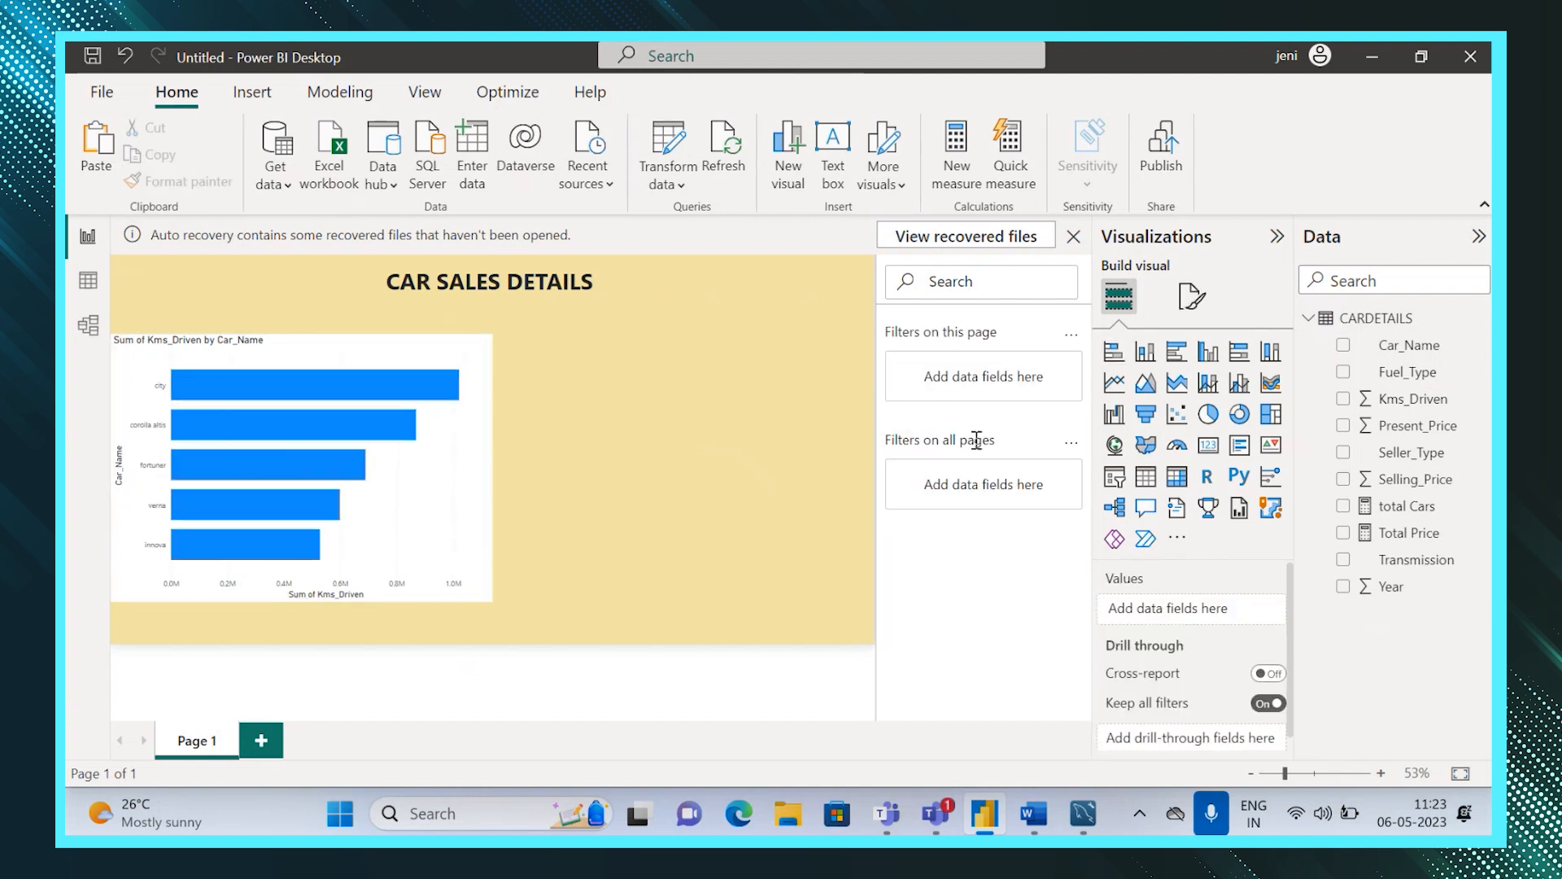
pyautogui.click(1143, 485)
pyautogui.moveTo(1388, 334); pyautogui.dragTo(1188, 594)
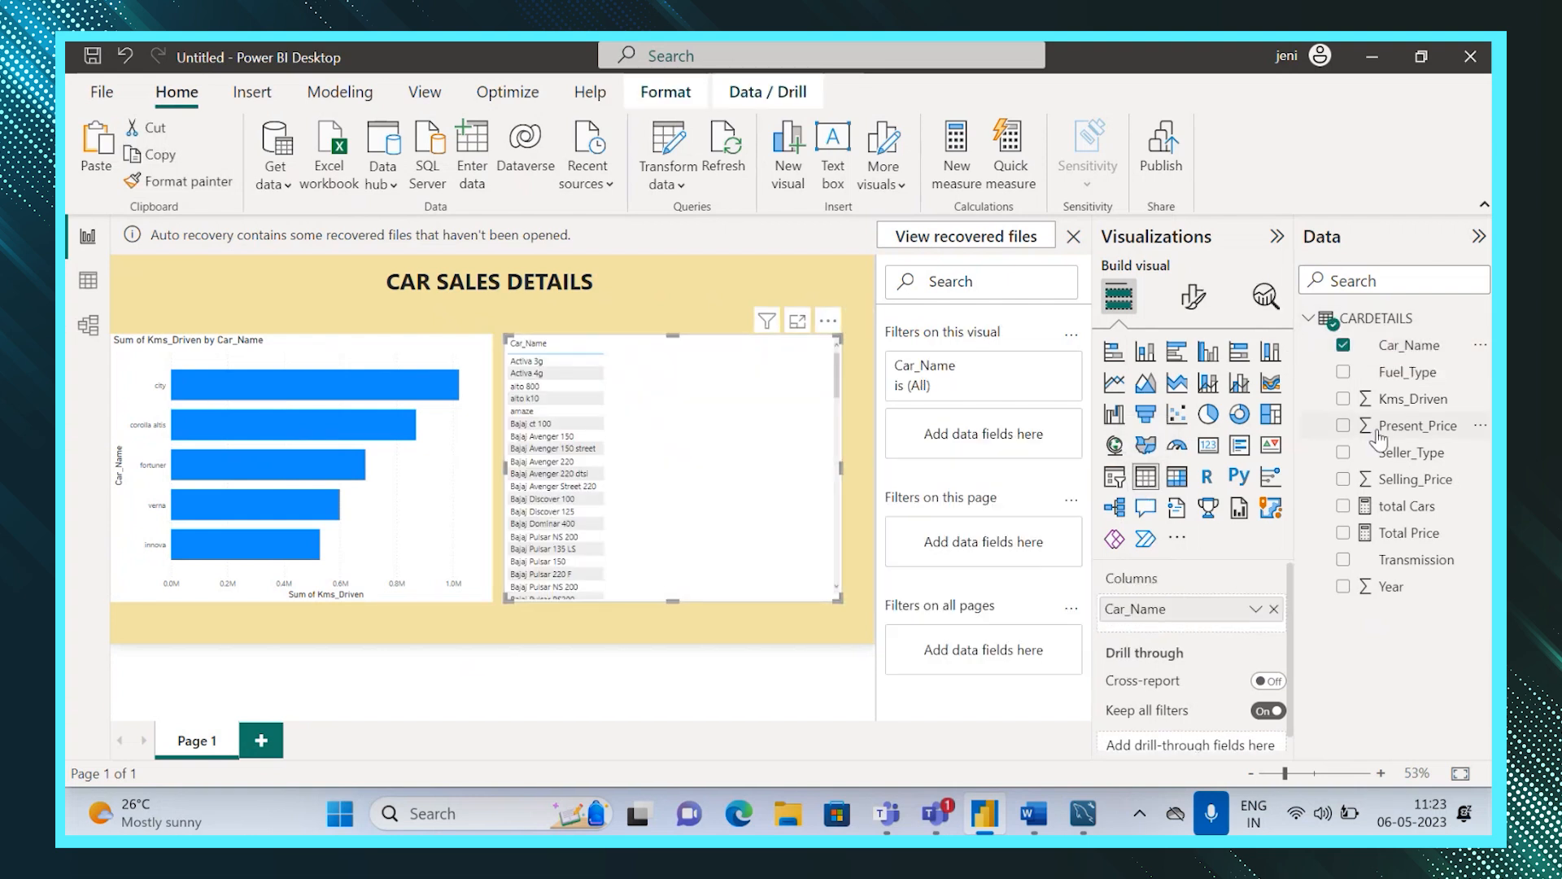
pyautogui.moveTo(1383, 398); pyautogui.dragTo(1189, 636)
pyautogui.moveTo(1369, 485); pyautogui.dragTo(1180, 659)
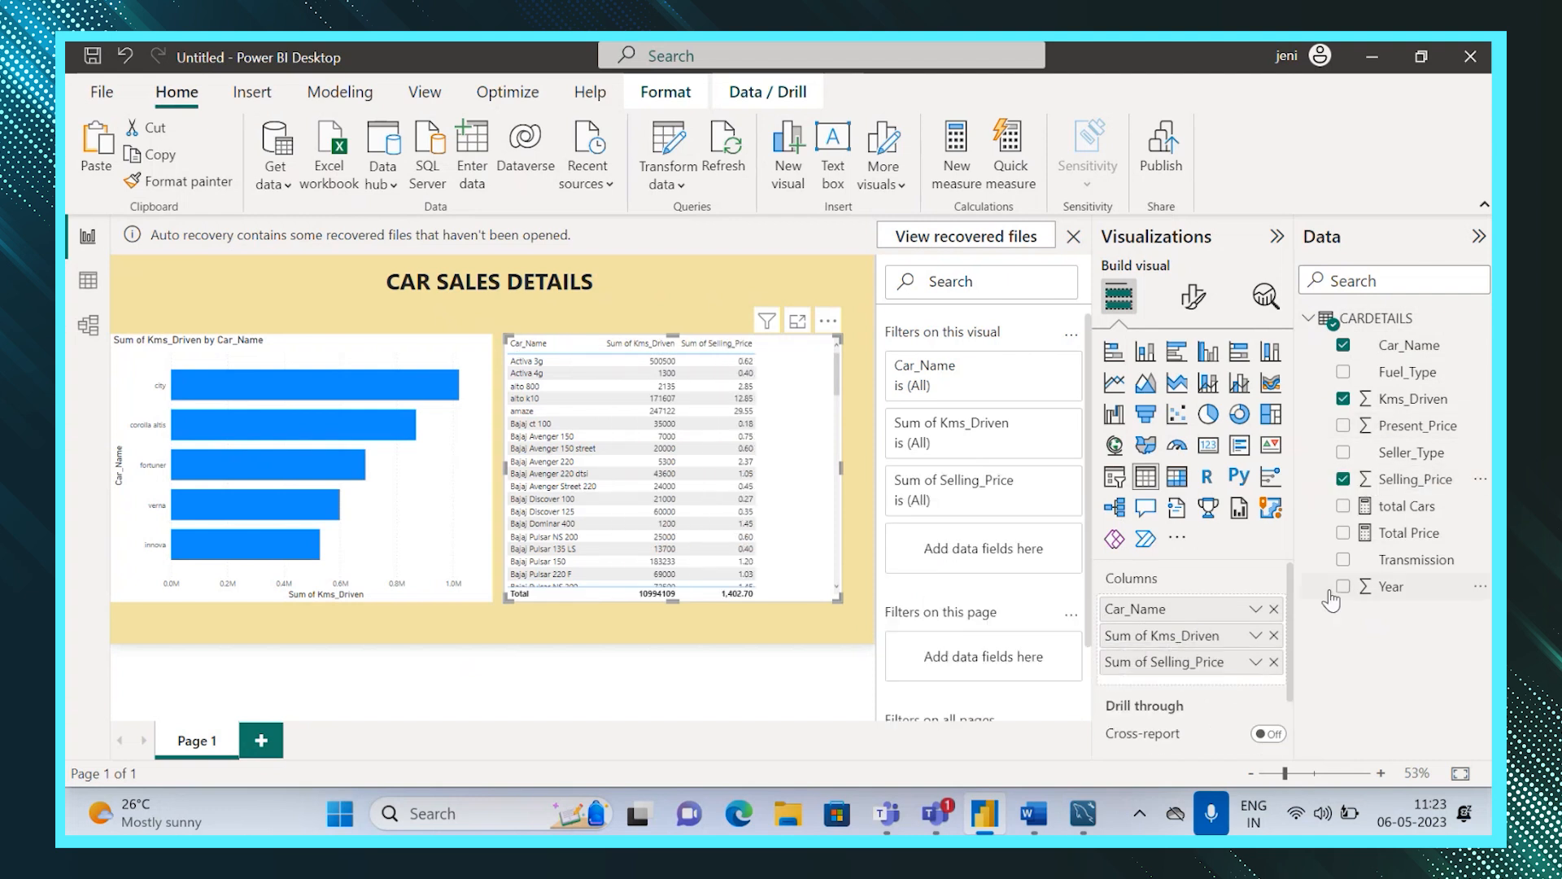
pyautogui.click(1407, 376)
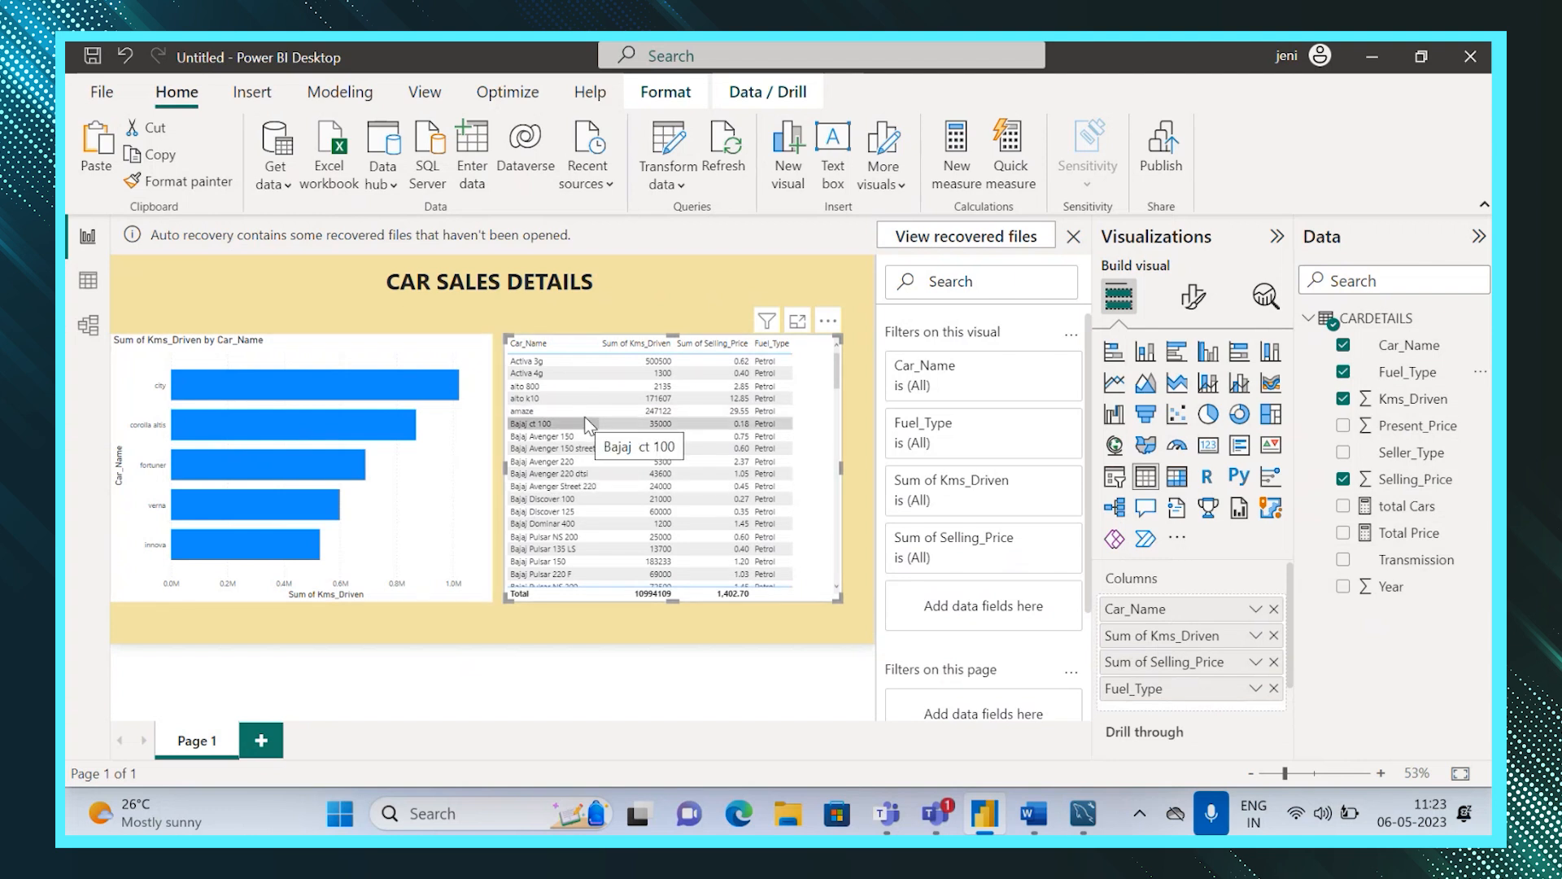
# Set the bar chart's background transparency to 100% in its general format effects.
pyautogui.click(423, 483)
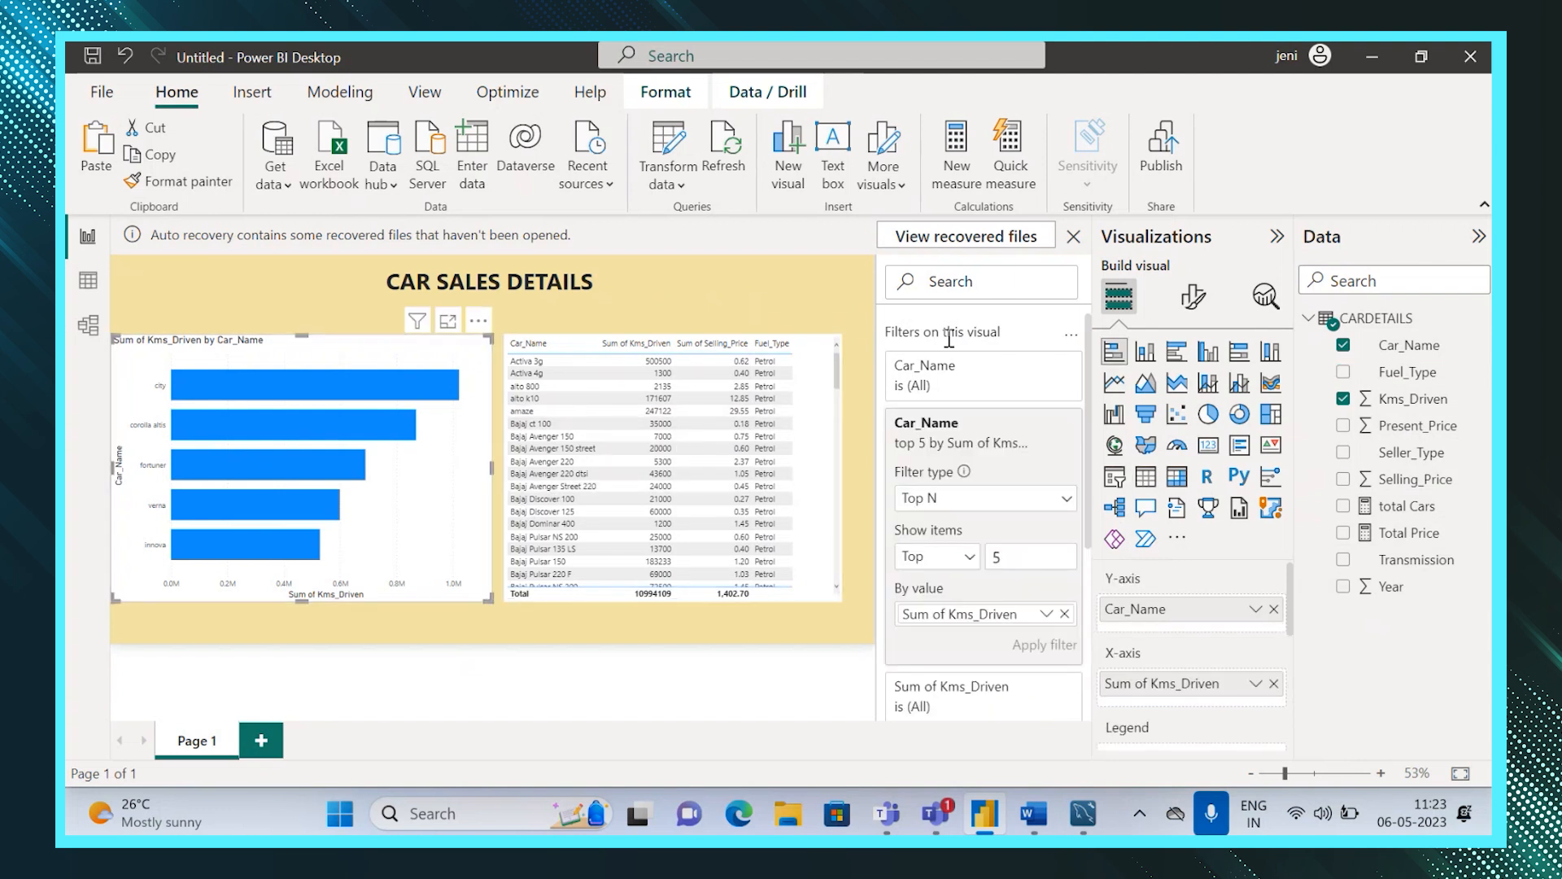
pyautogui.click(1201, 294)
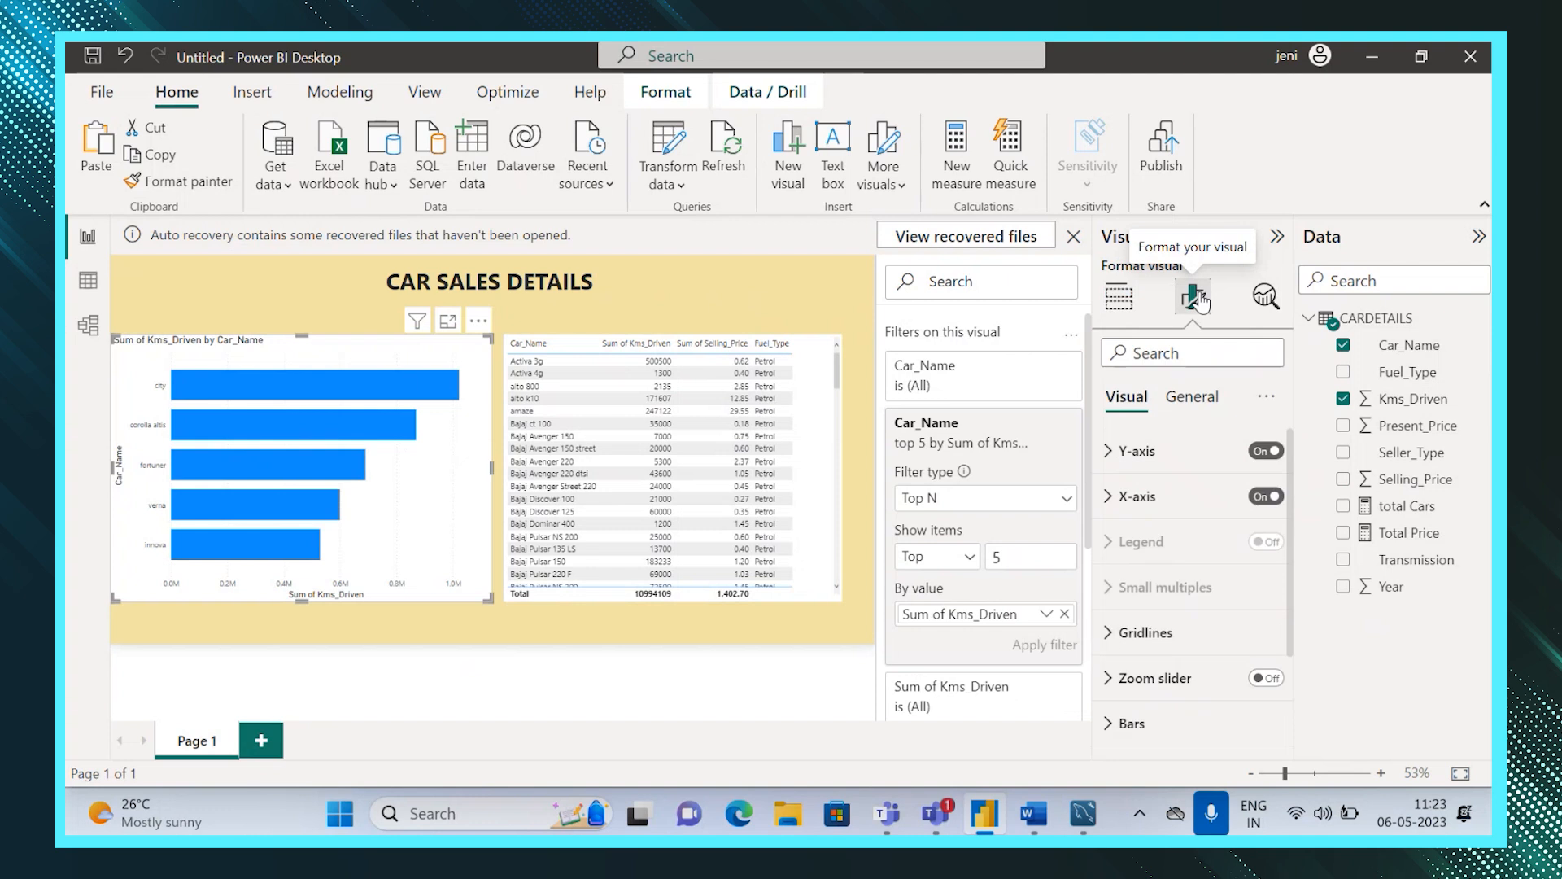
pyautogui.click(1201, 407)
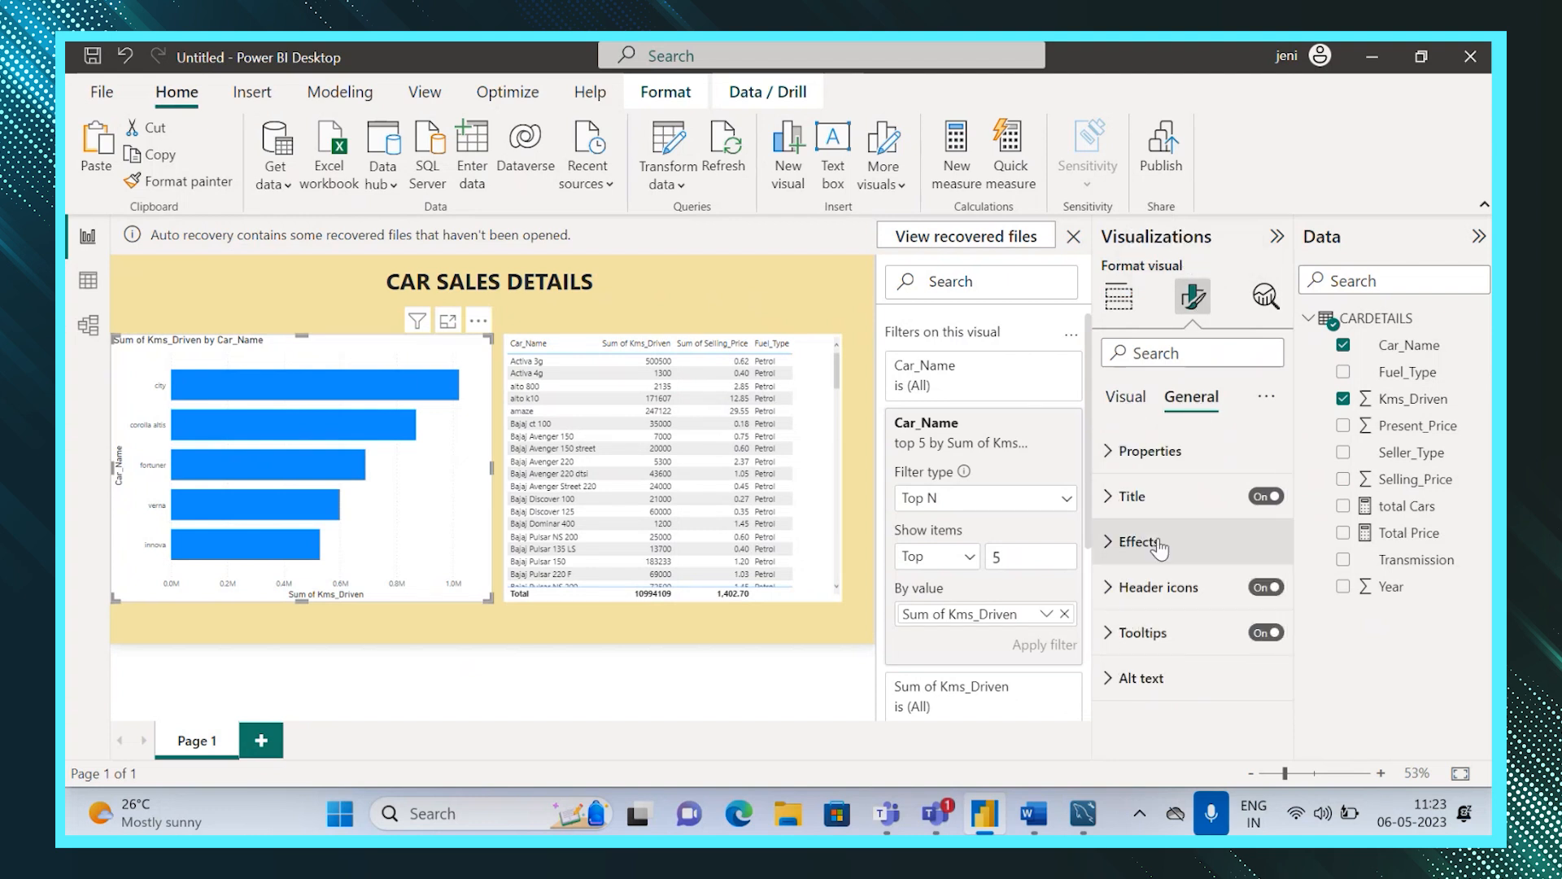
pyautogui.click(1106, 542)
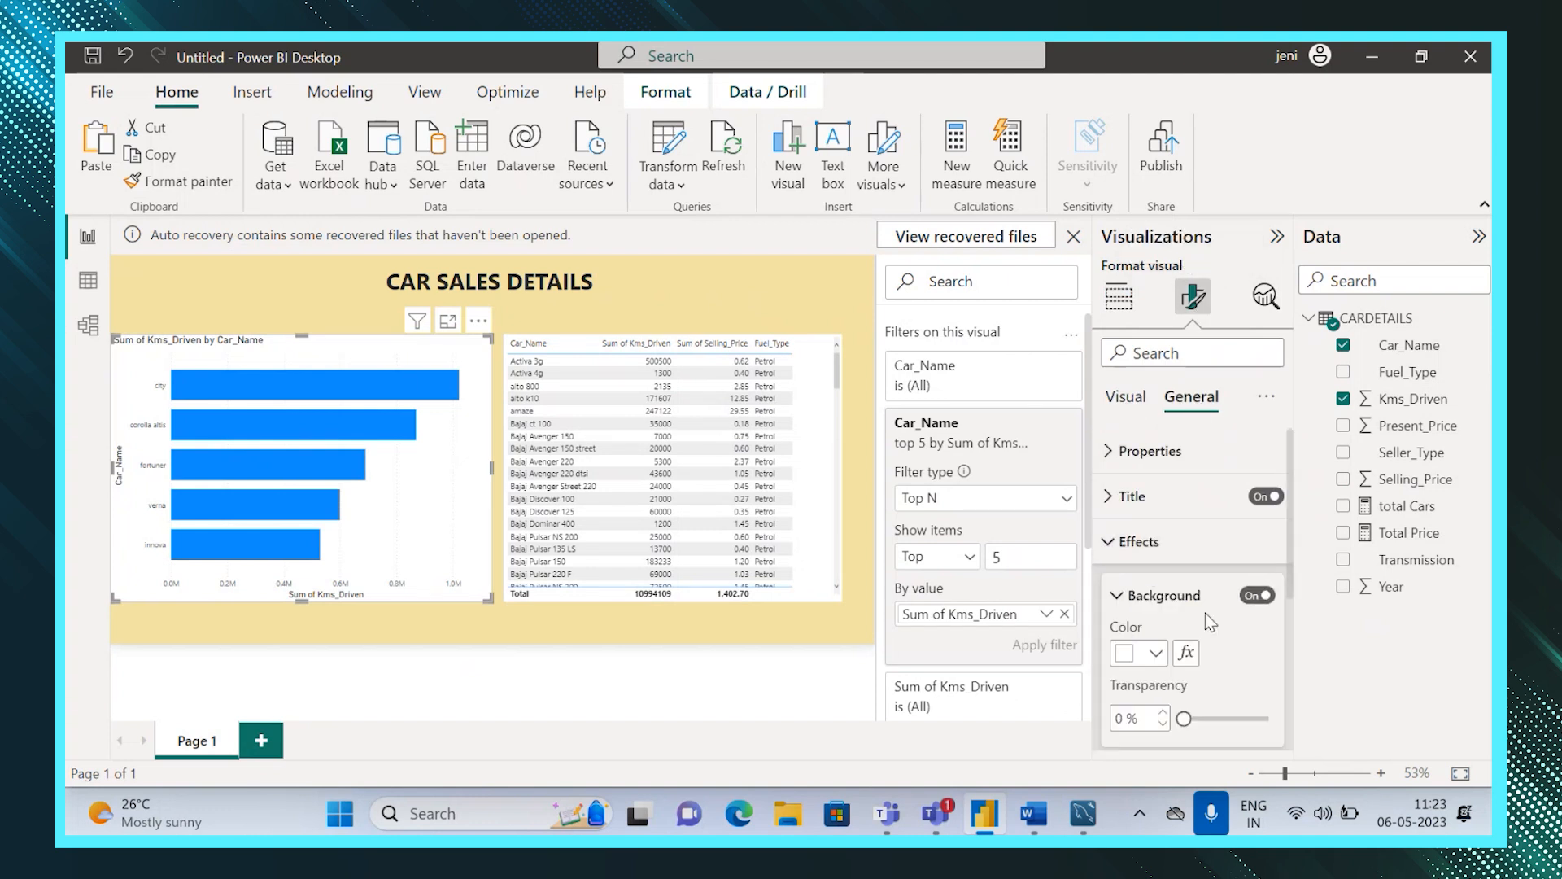
pyautogui.moveTo(1186, 719); pyautogui.dragTo(1286, 736)
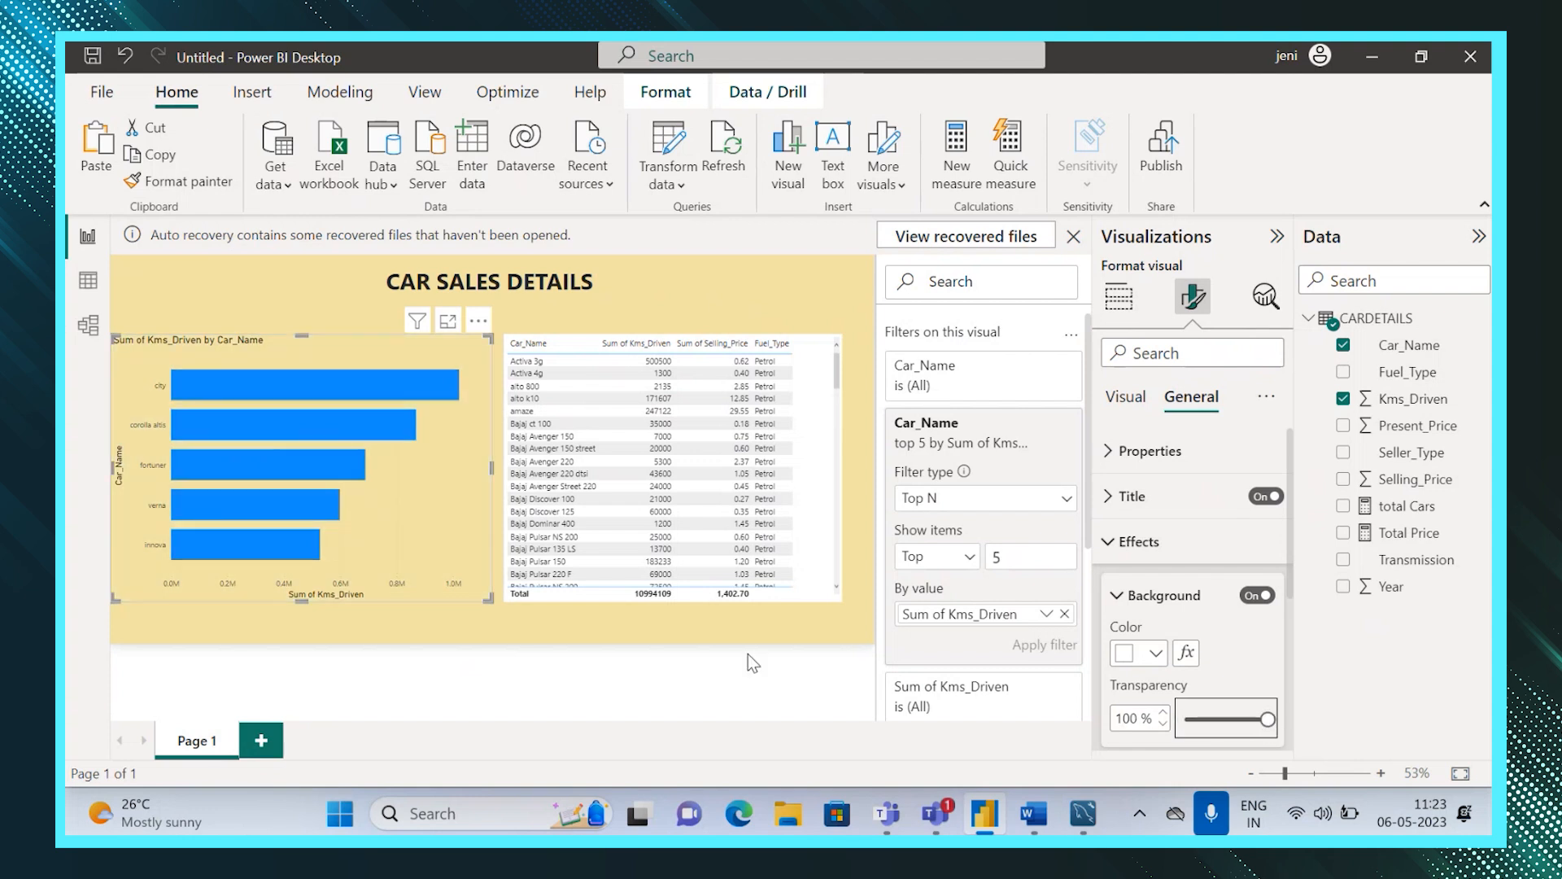
pyautogui.click(689, 640)
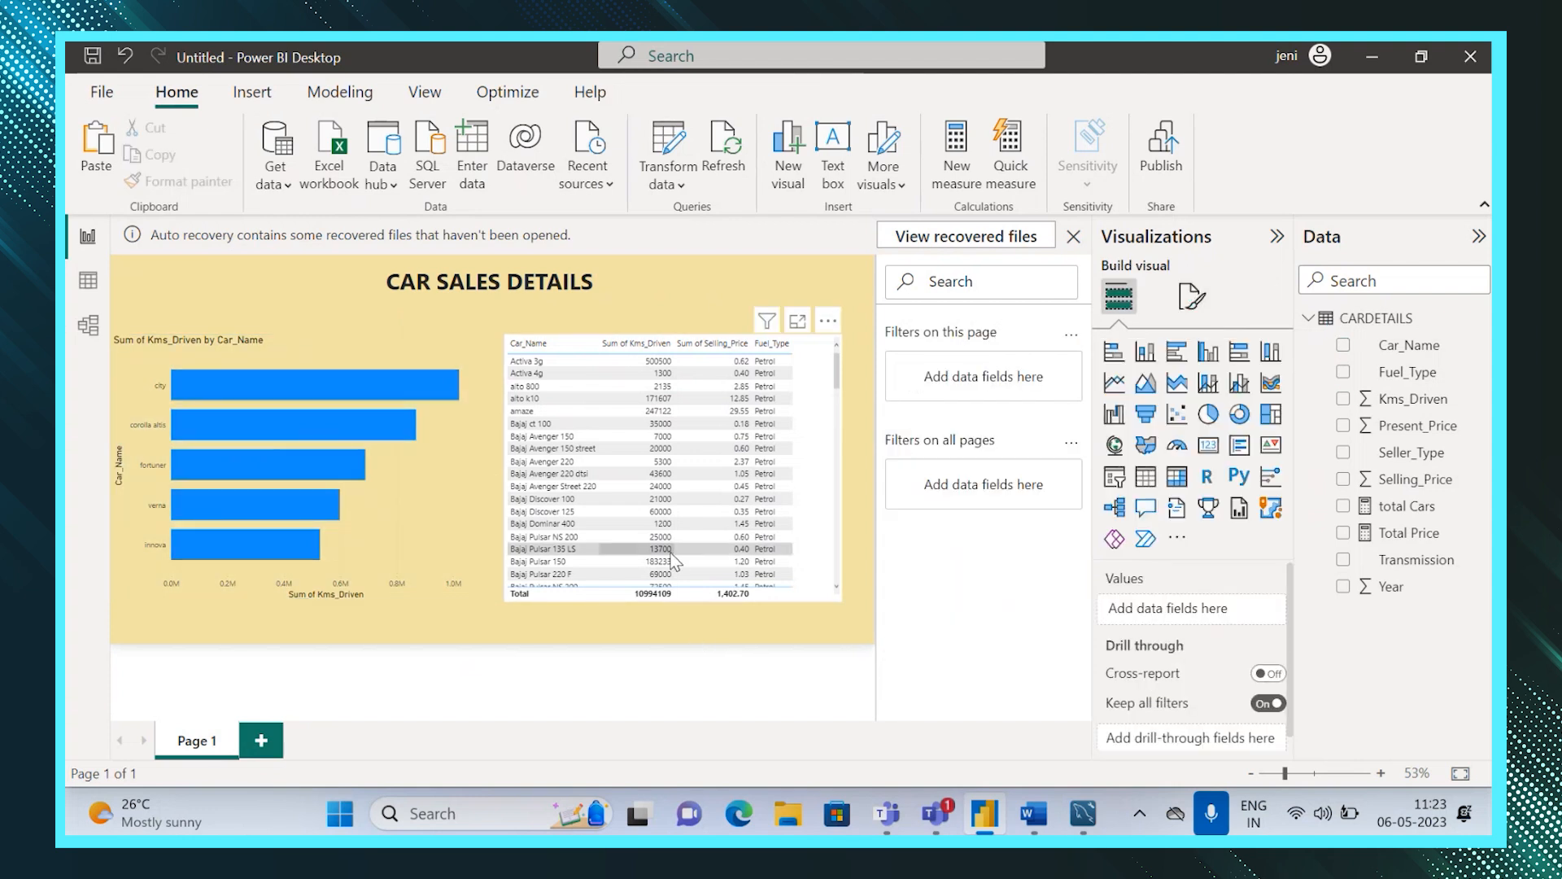
pyautogui.click(671, 553)
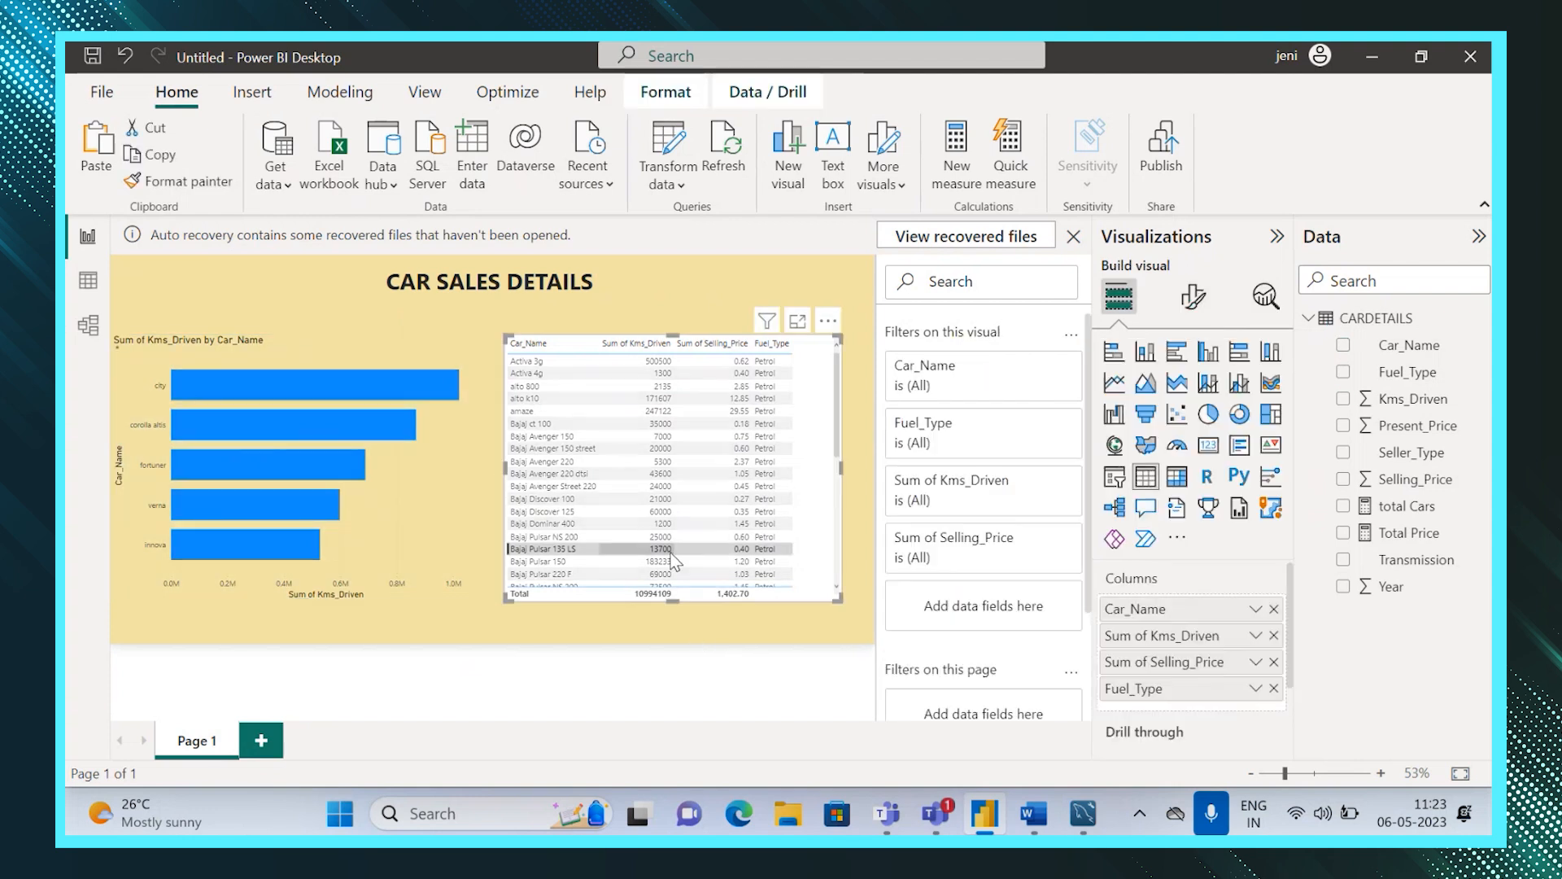
pyautogui.click(1192, 299)
# Rename the bar chart's title to "Kms_Driven by Car_Name".
pyautogui.click(196, 362)
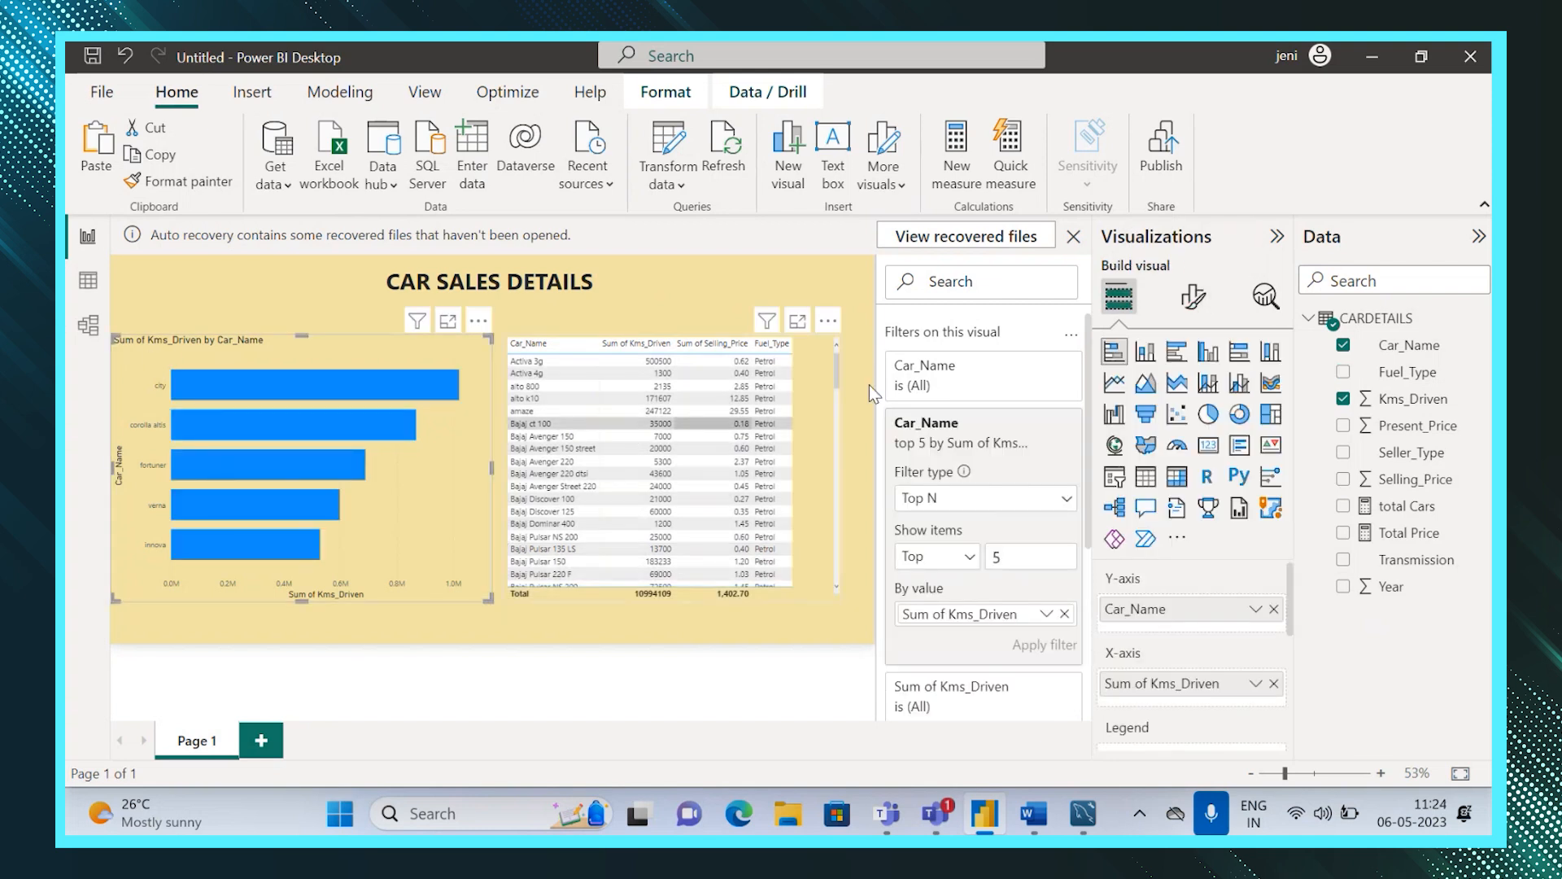
pyautogui.click(1192, 297)
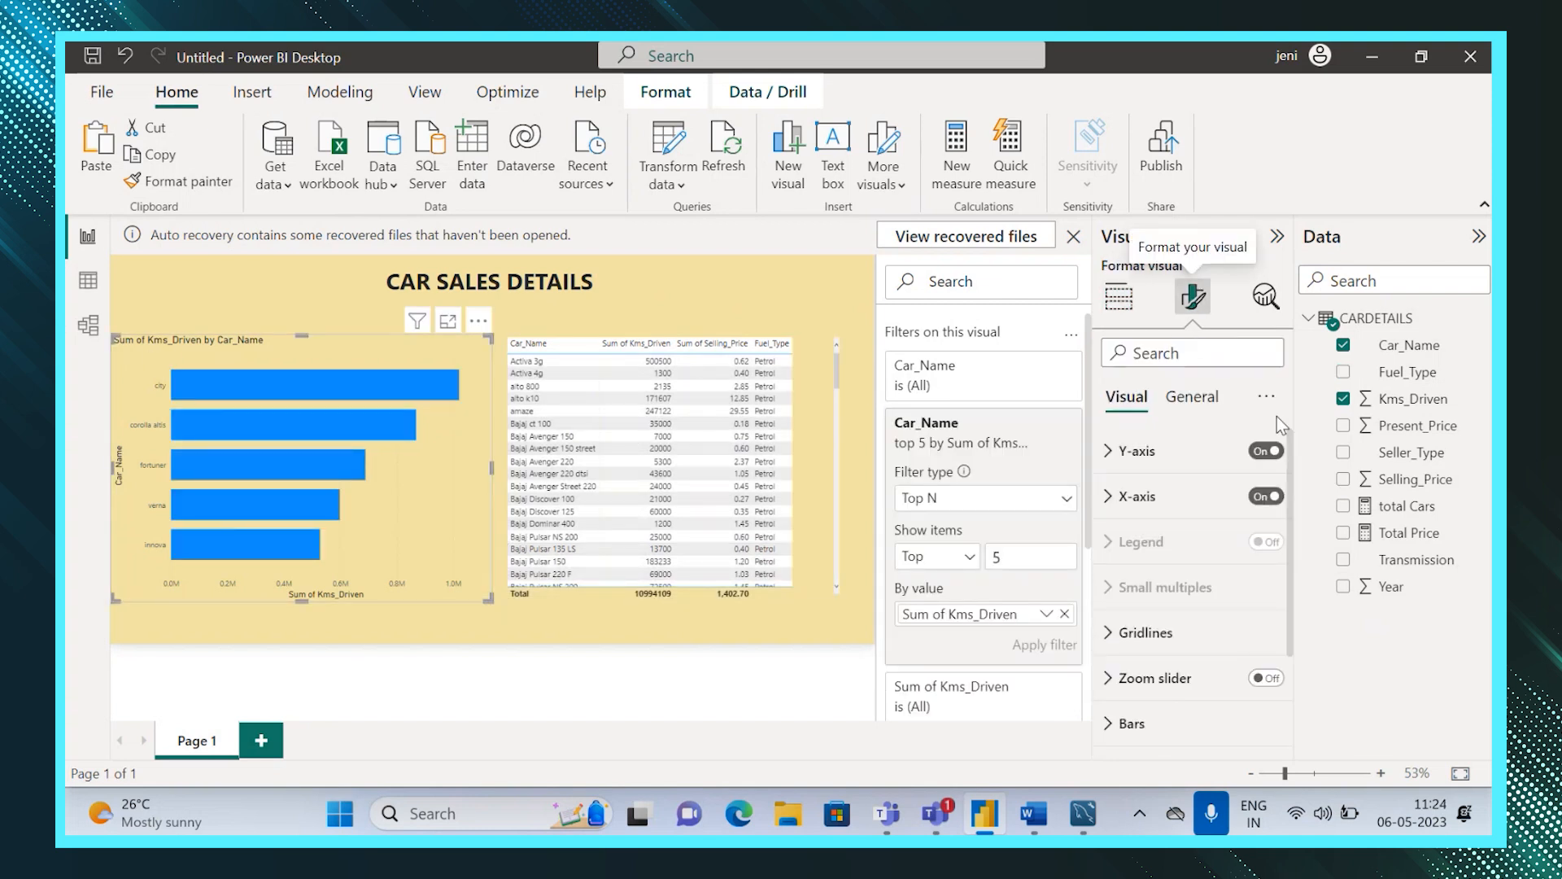
pyautogui.click(1203, 398)
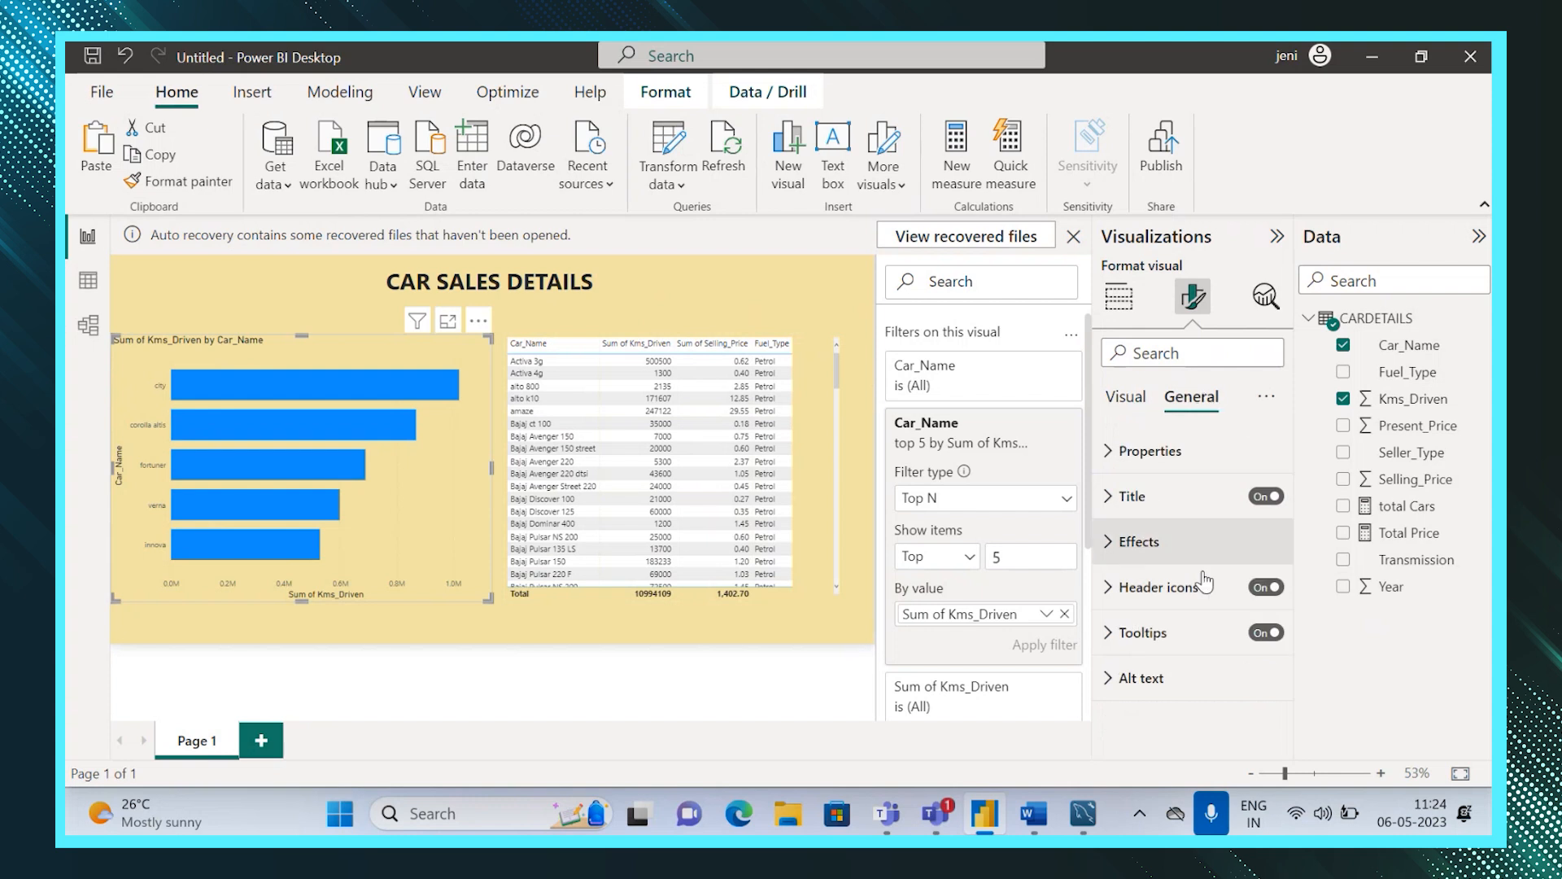
pyautogui.click(1111, 500)
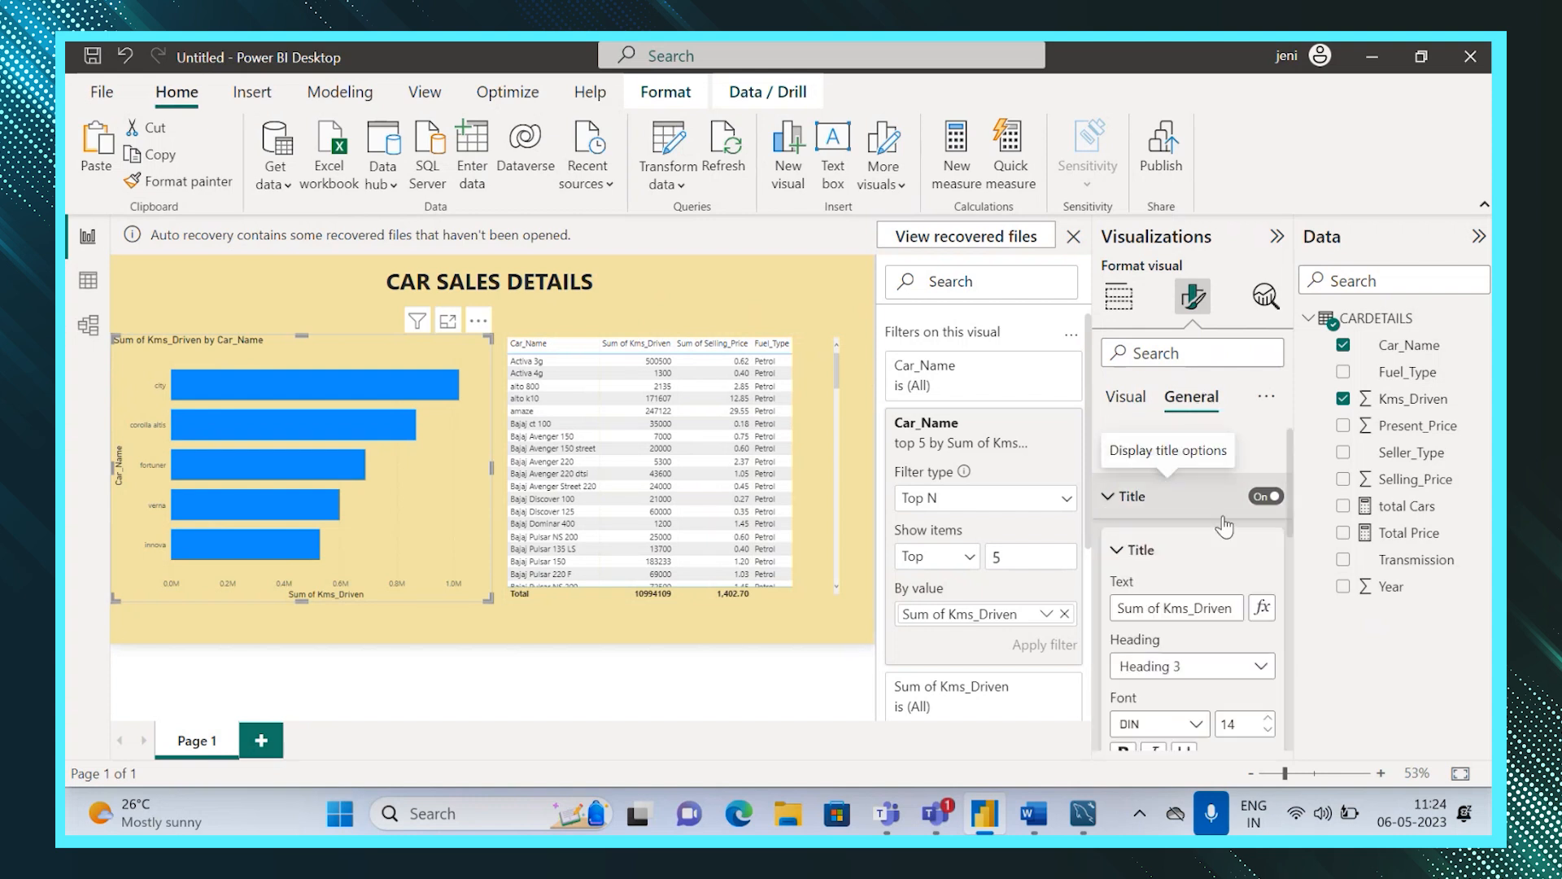
pyautogui.click(1165, 612)
pyautogui.press('BackSpace')
pyautogui.press('BackSpace')
pyautogui.press('BackSpace')
pyautogui.press('BackSpace')
pyautogui.press('BackSpace')
pyautogui.press('BackSpace')
pyautogui.press('BackSpace')
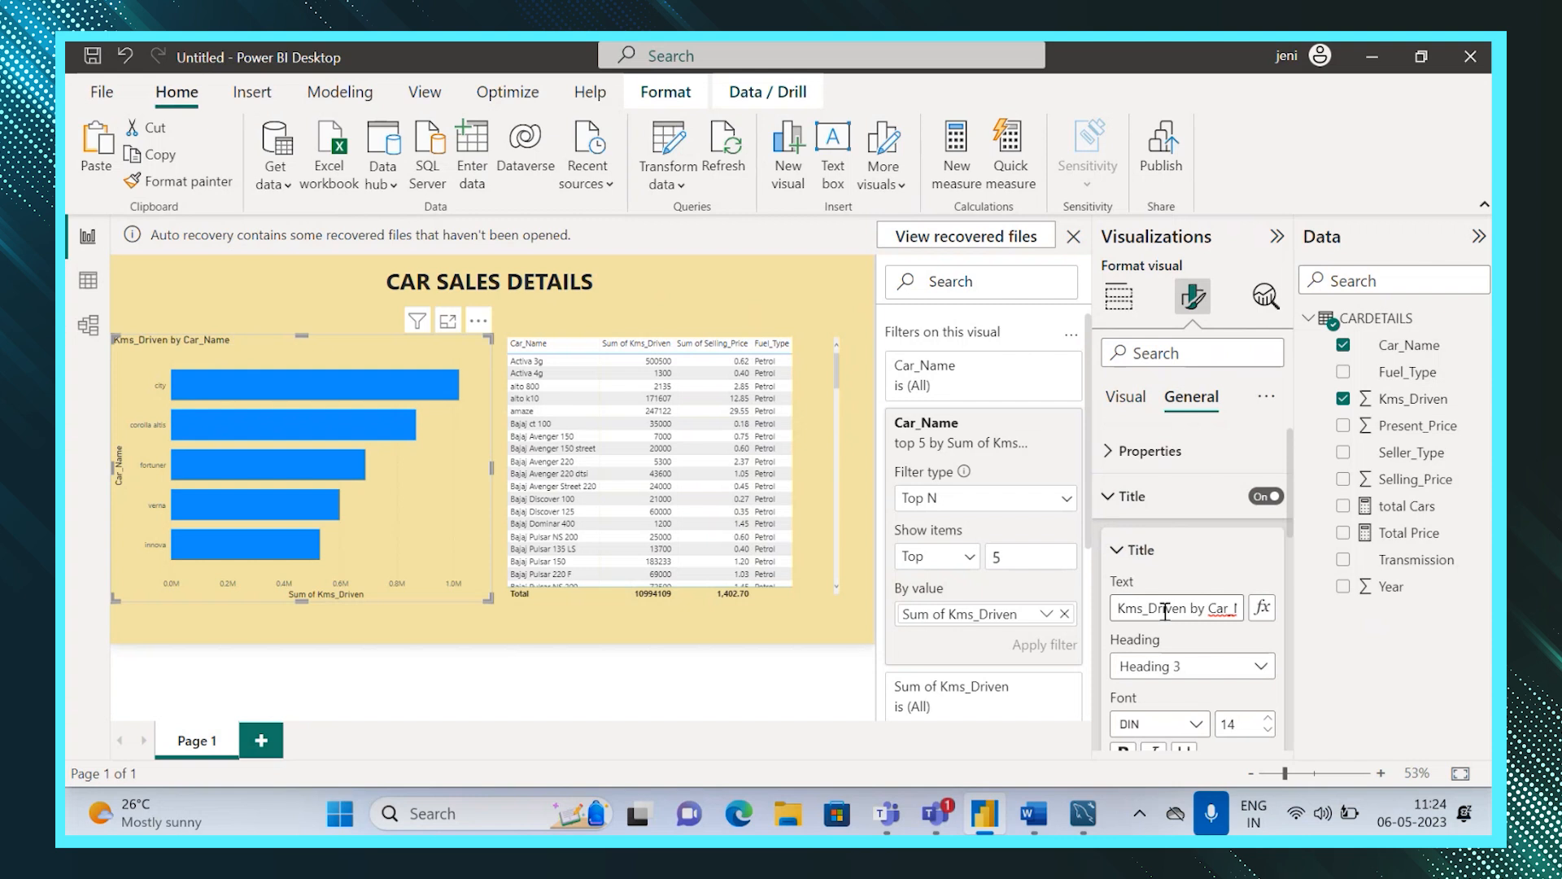
# Format the bar chart title as bold, centered, white text on a black background.
pyautogui.scroll(-5, 1290, 529)
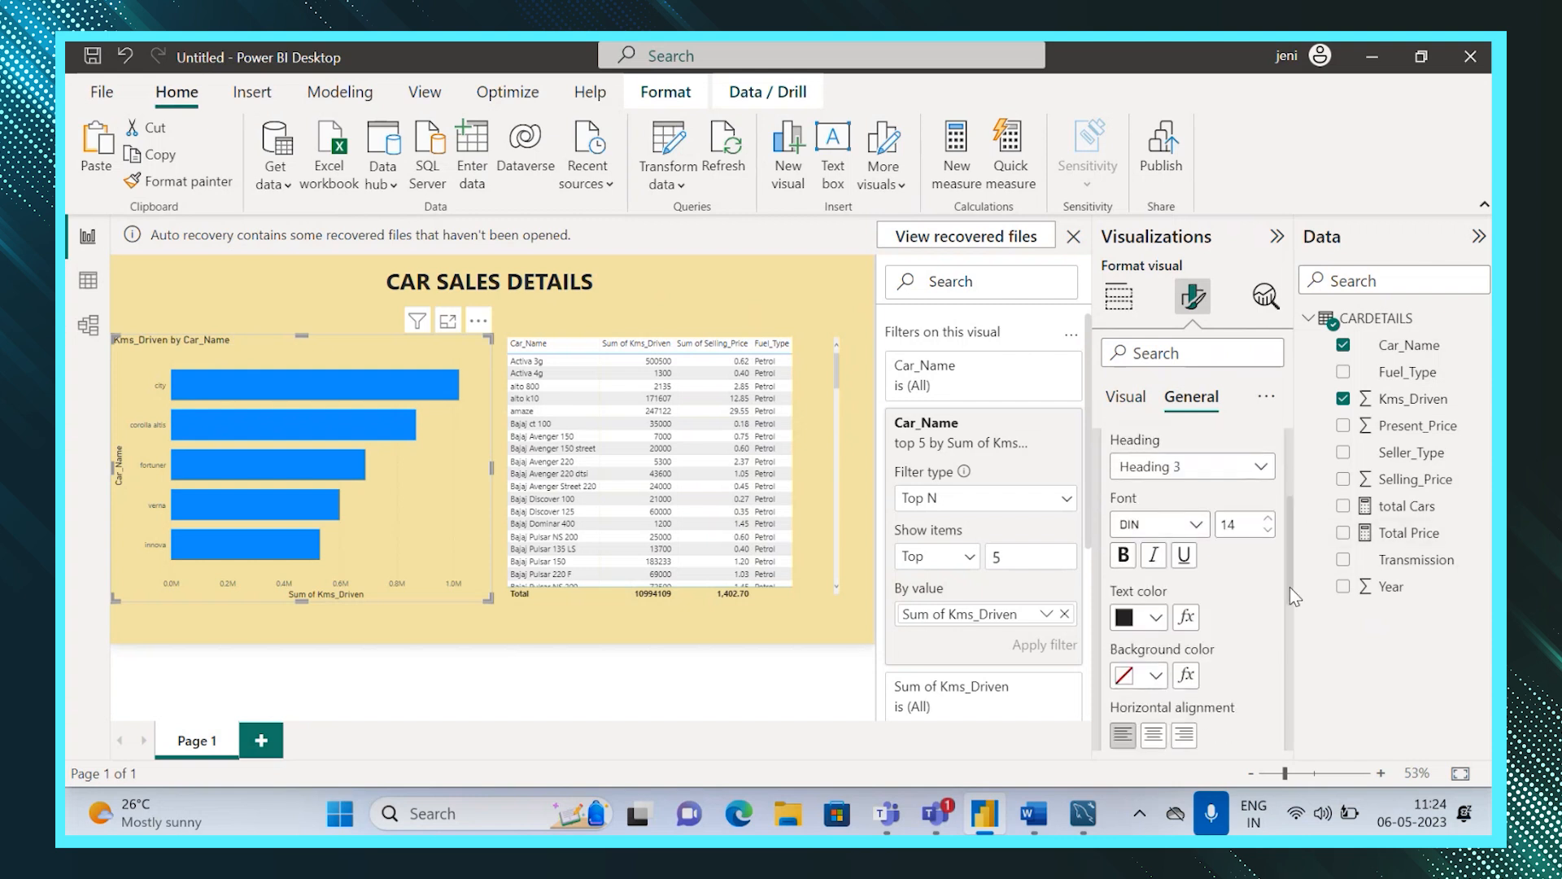
pyautogui.click(1126, 561)
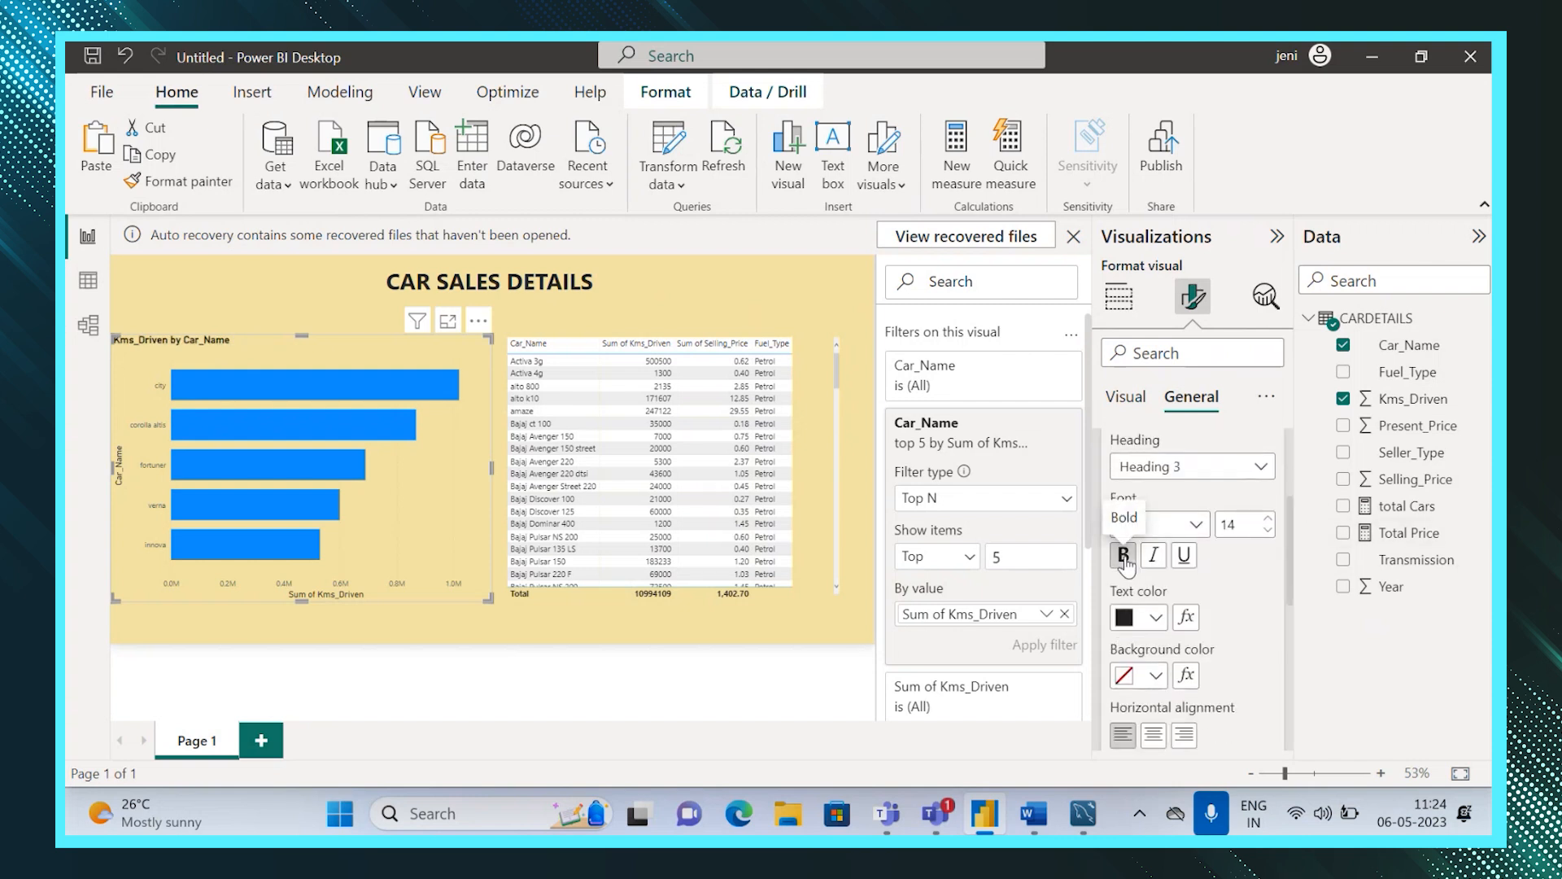
pyautogui.click(1156, 621)
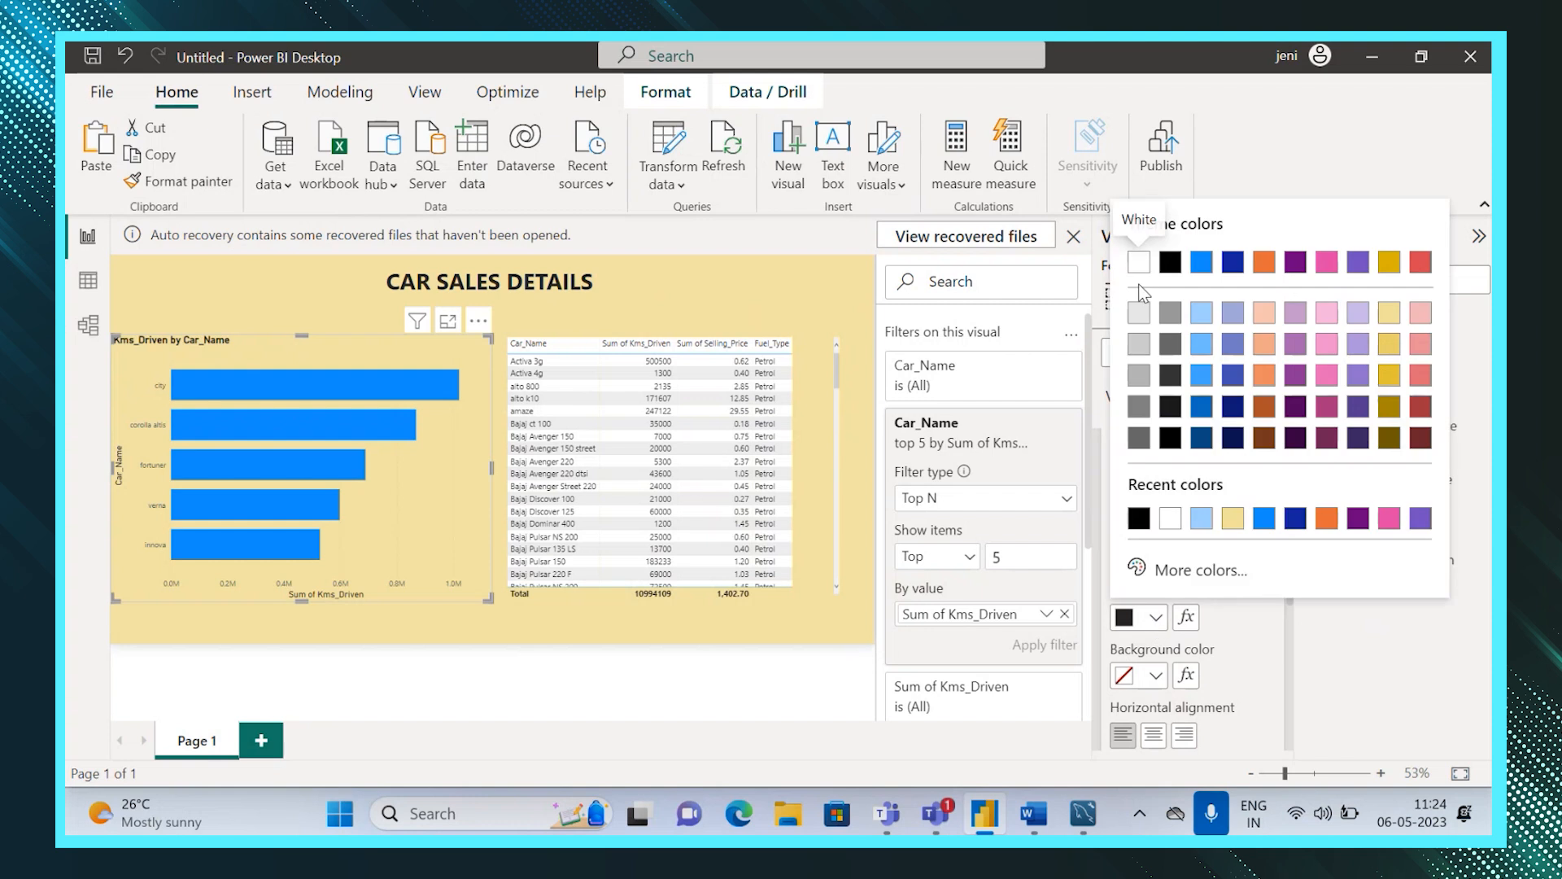
pyautogui.click(1141, 265)
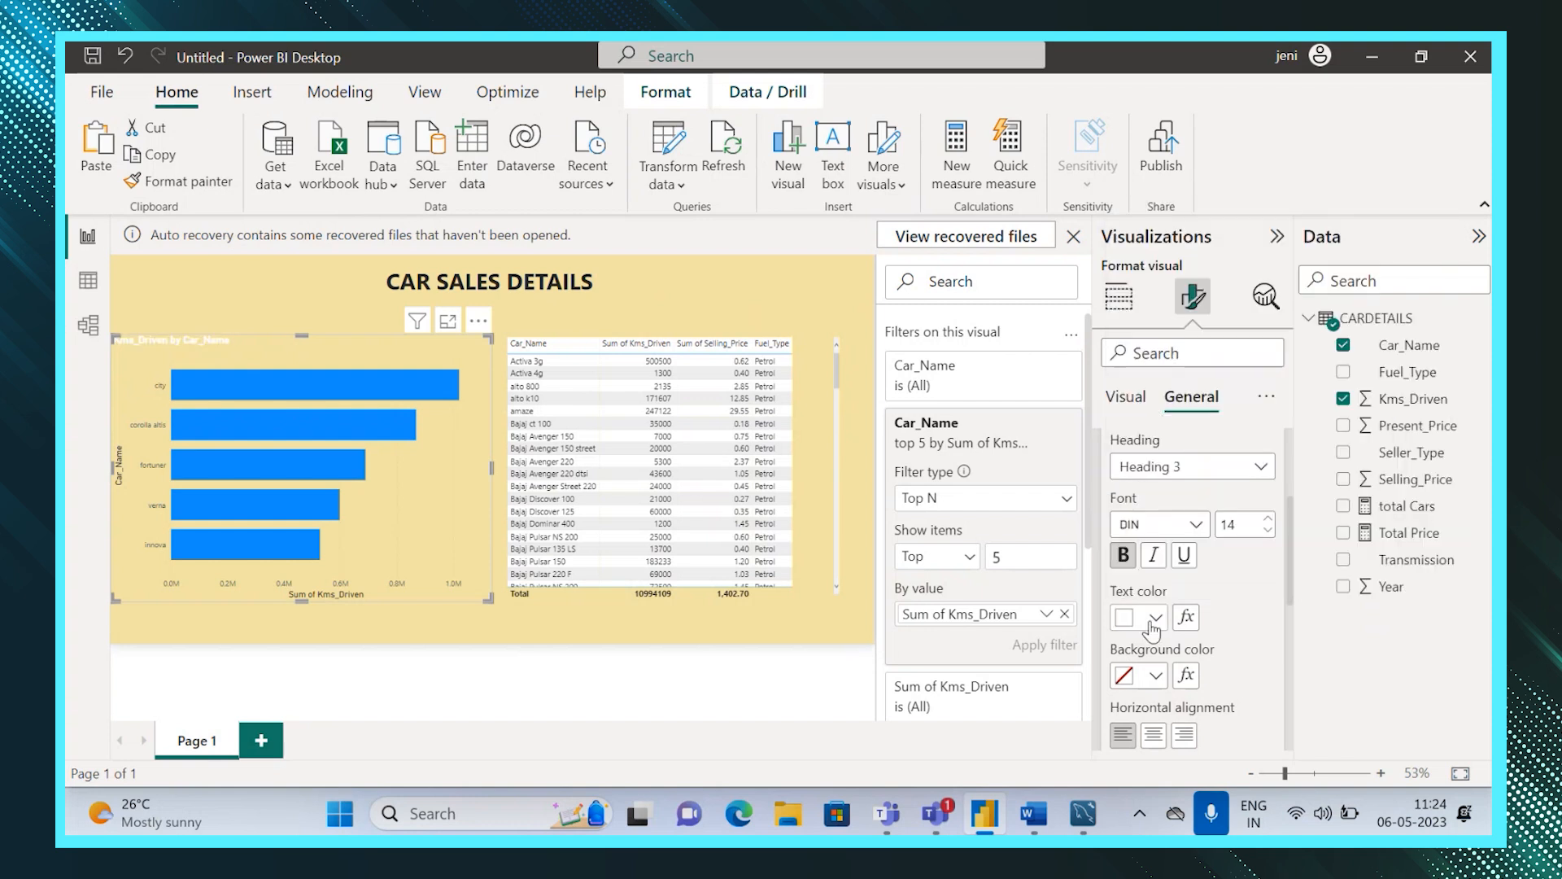
pyautogui.click(1155, 676)
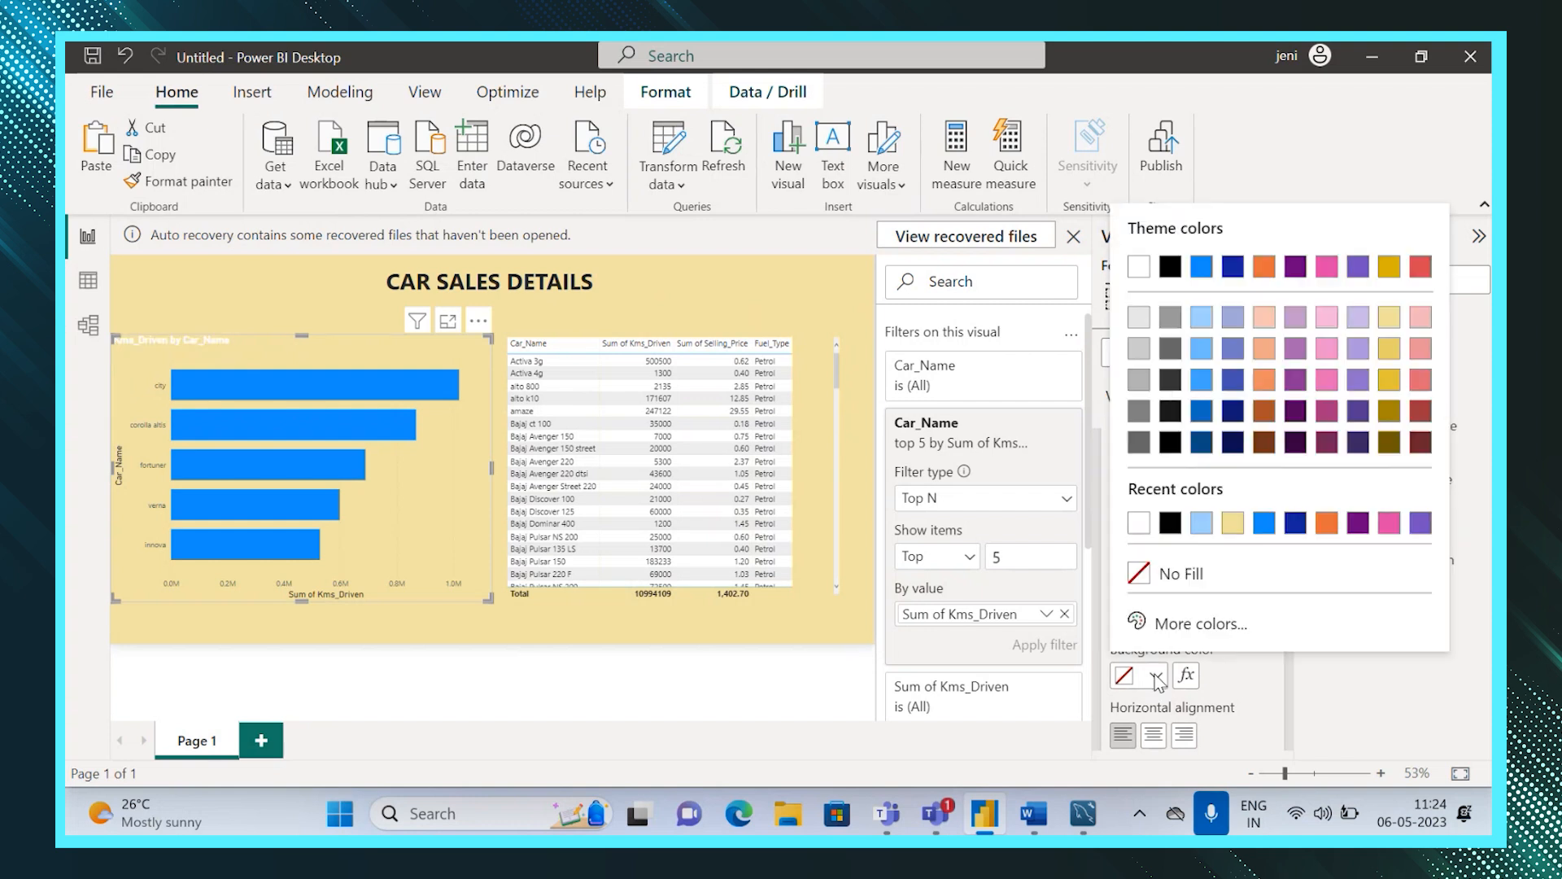
pyautogui.click(1172, 266)
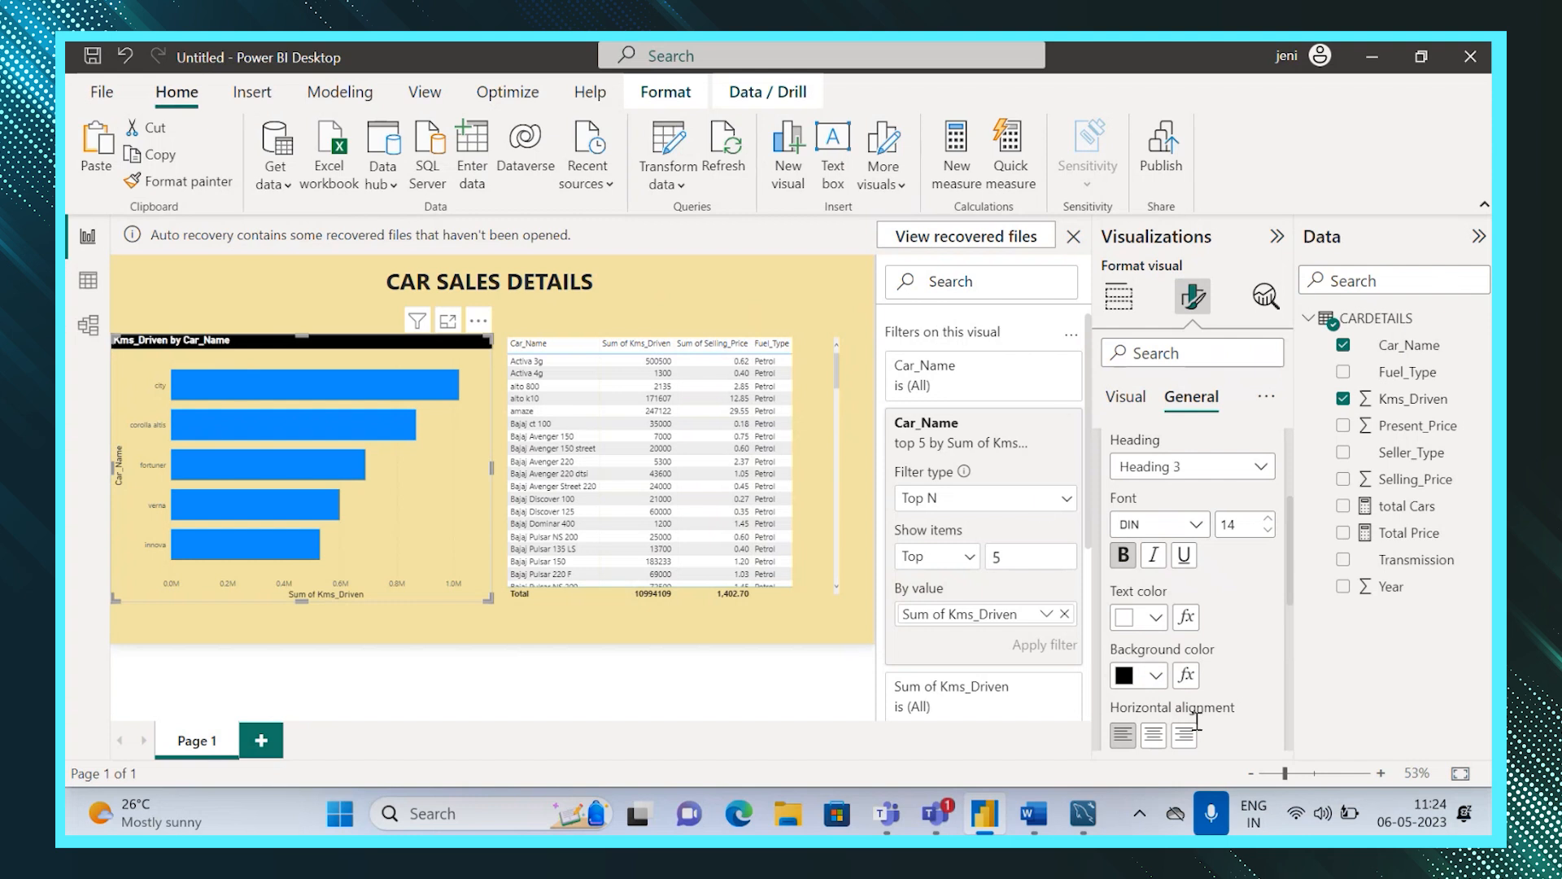
pyautogui.click(1154, 737)
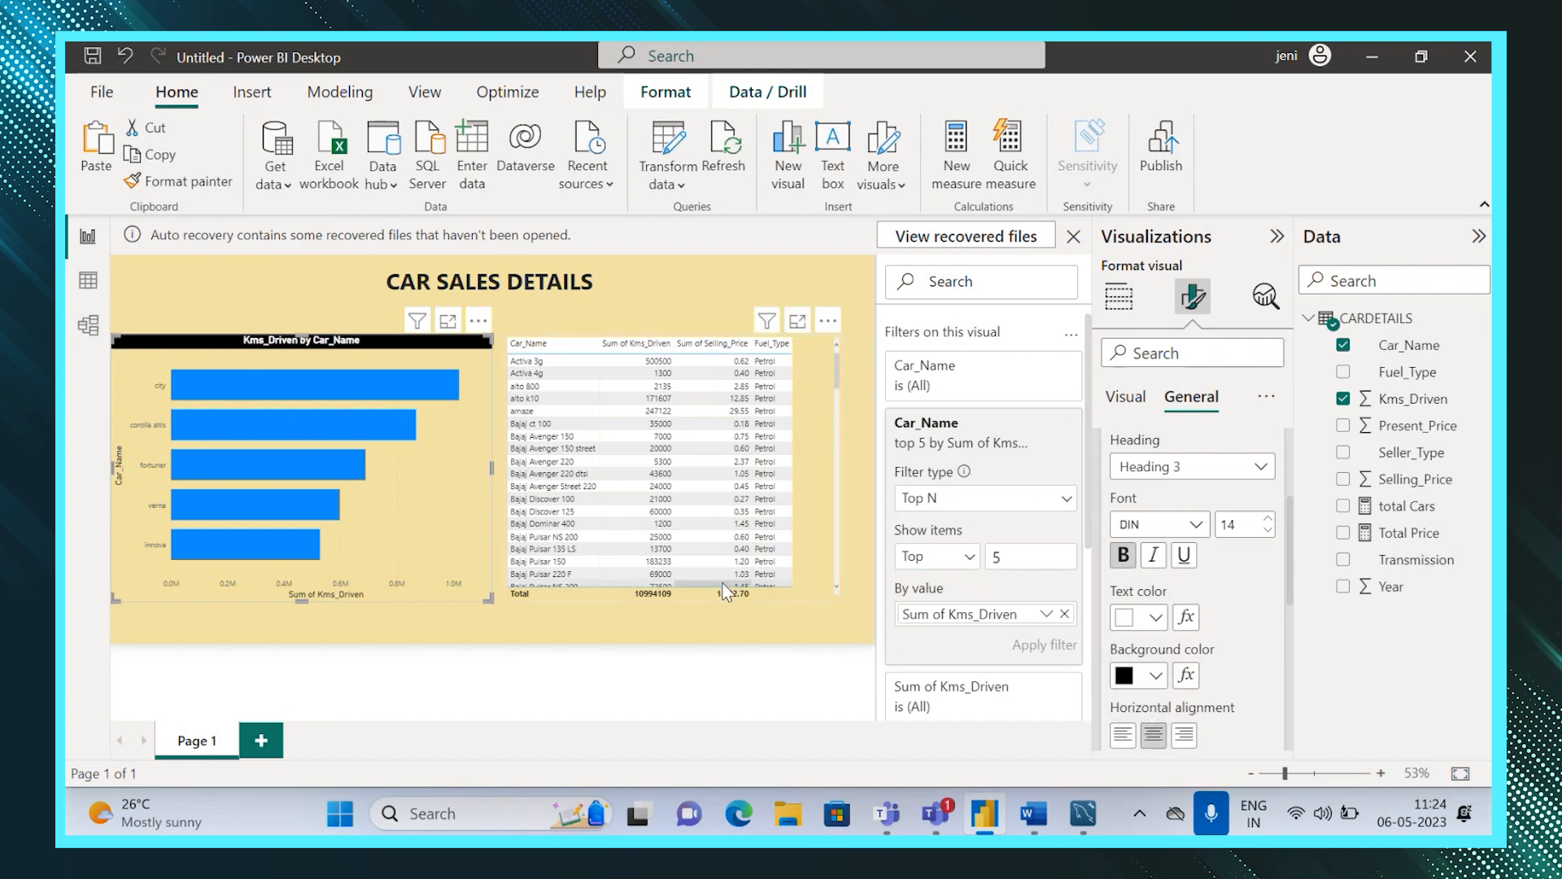
# Turn off the totals row in the table visual.
pyautogui.click(813, 566)
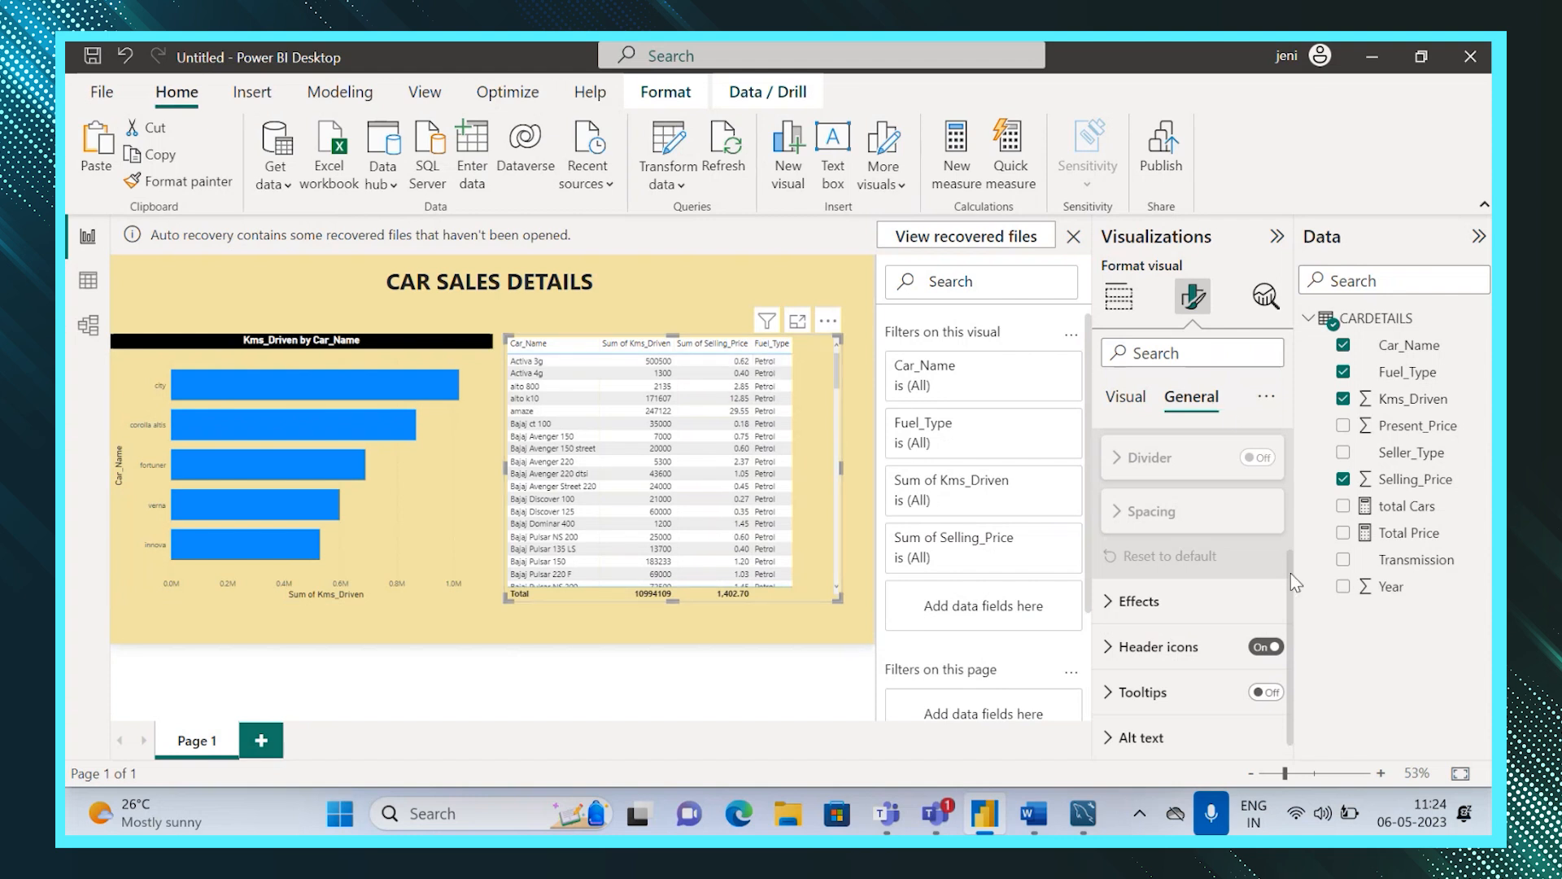
pyautogui.scroll(-1, 1291, 622)
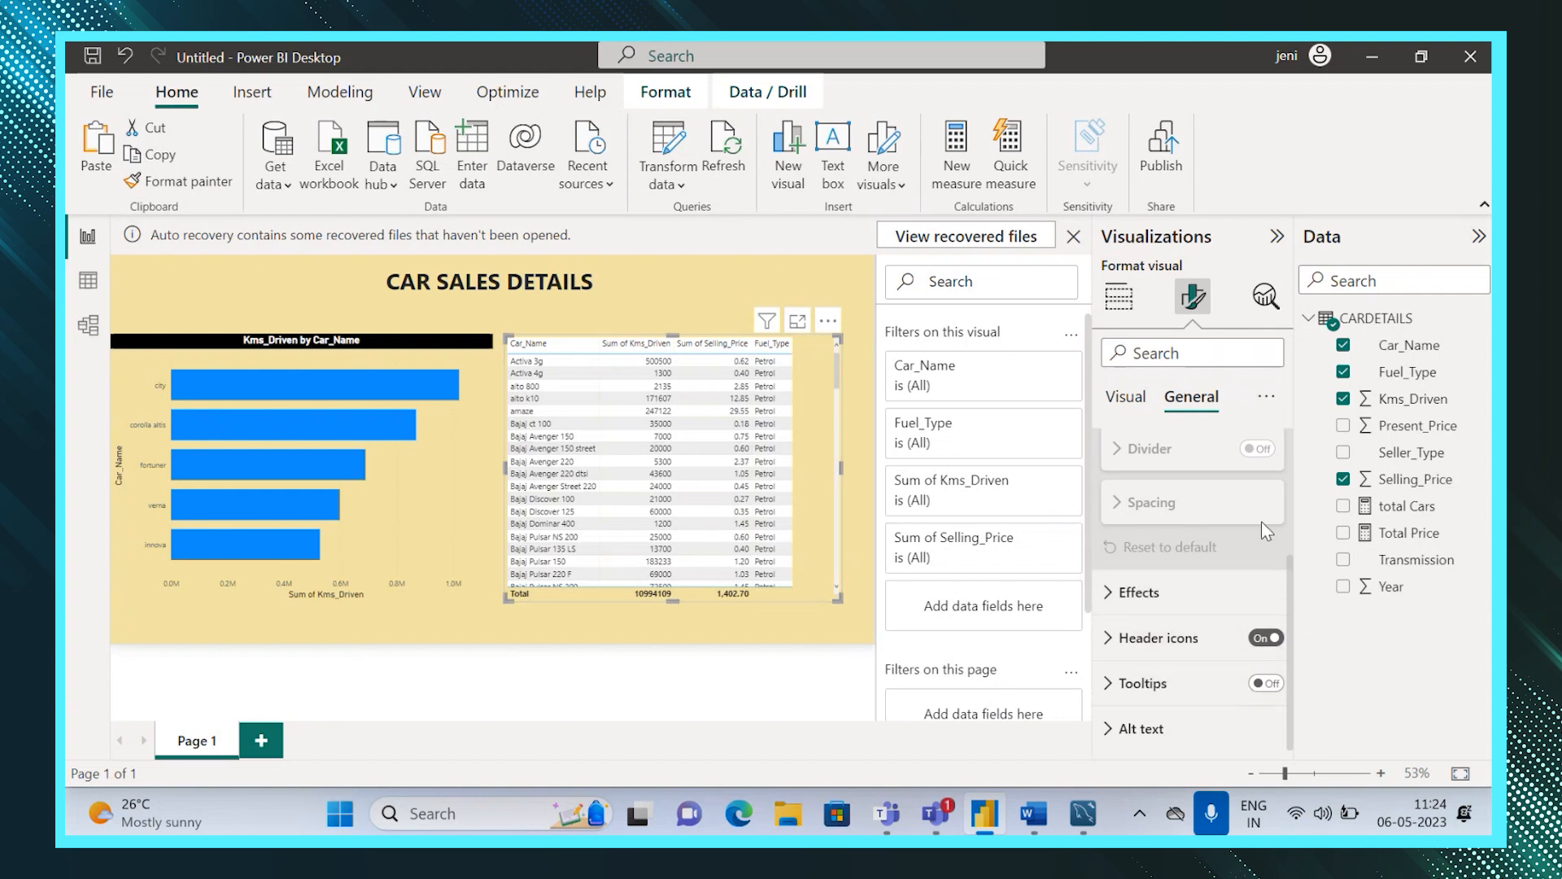
pyautogui.click(1145, 401)
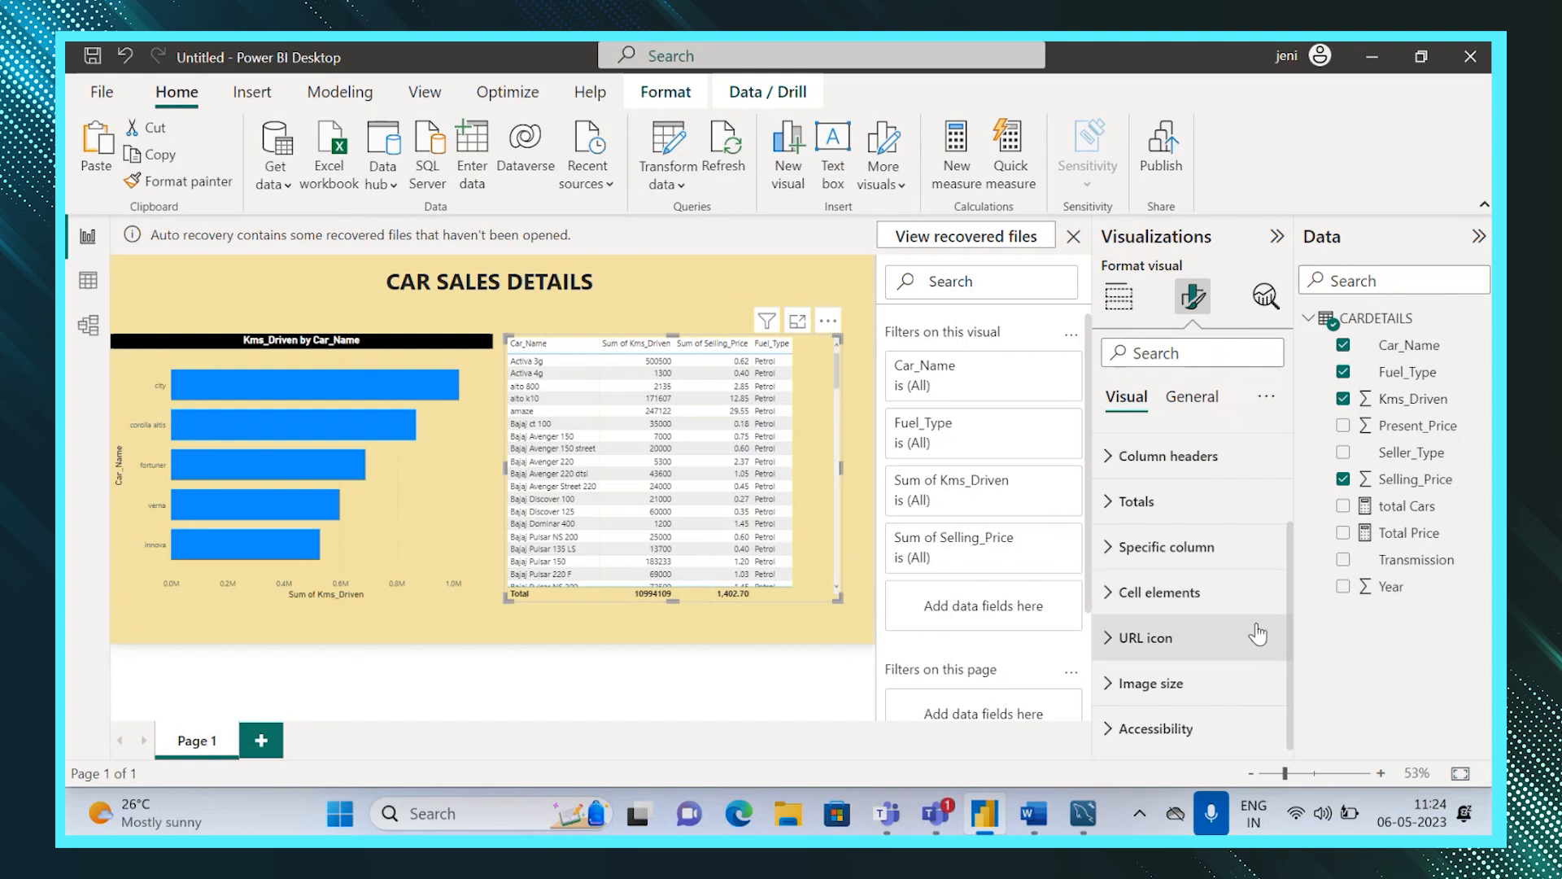
pyautogui.click(1111, 502)
pyautogui.click(1253, 560)
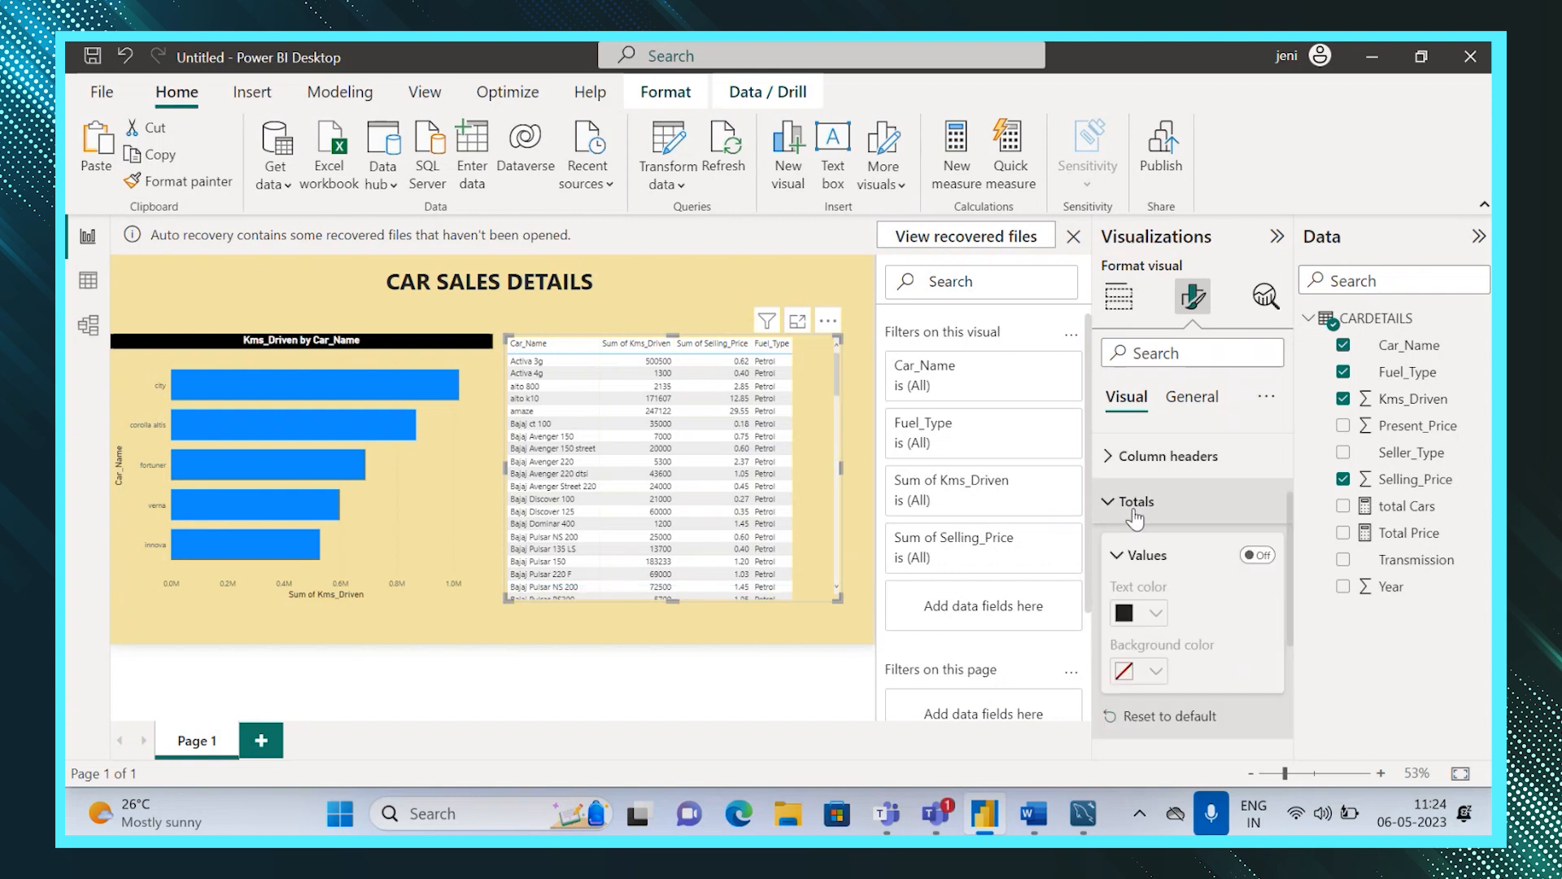
# Format the table's column headers as 13 pt bold white text on a black background.
pyautogui.click(1105, 465)
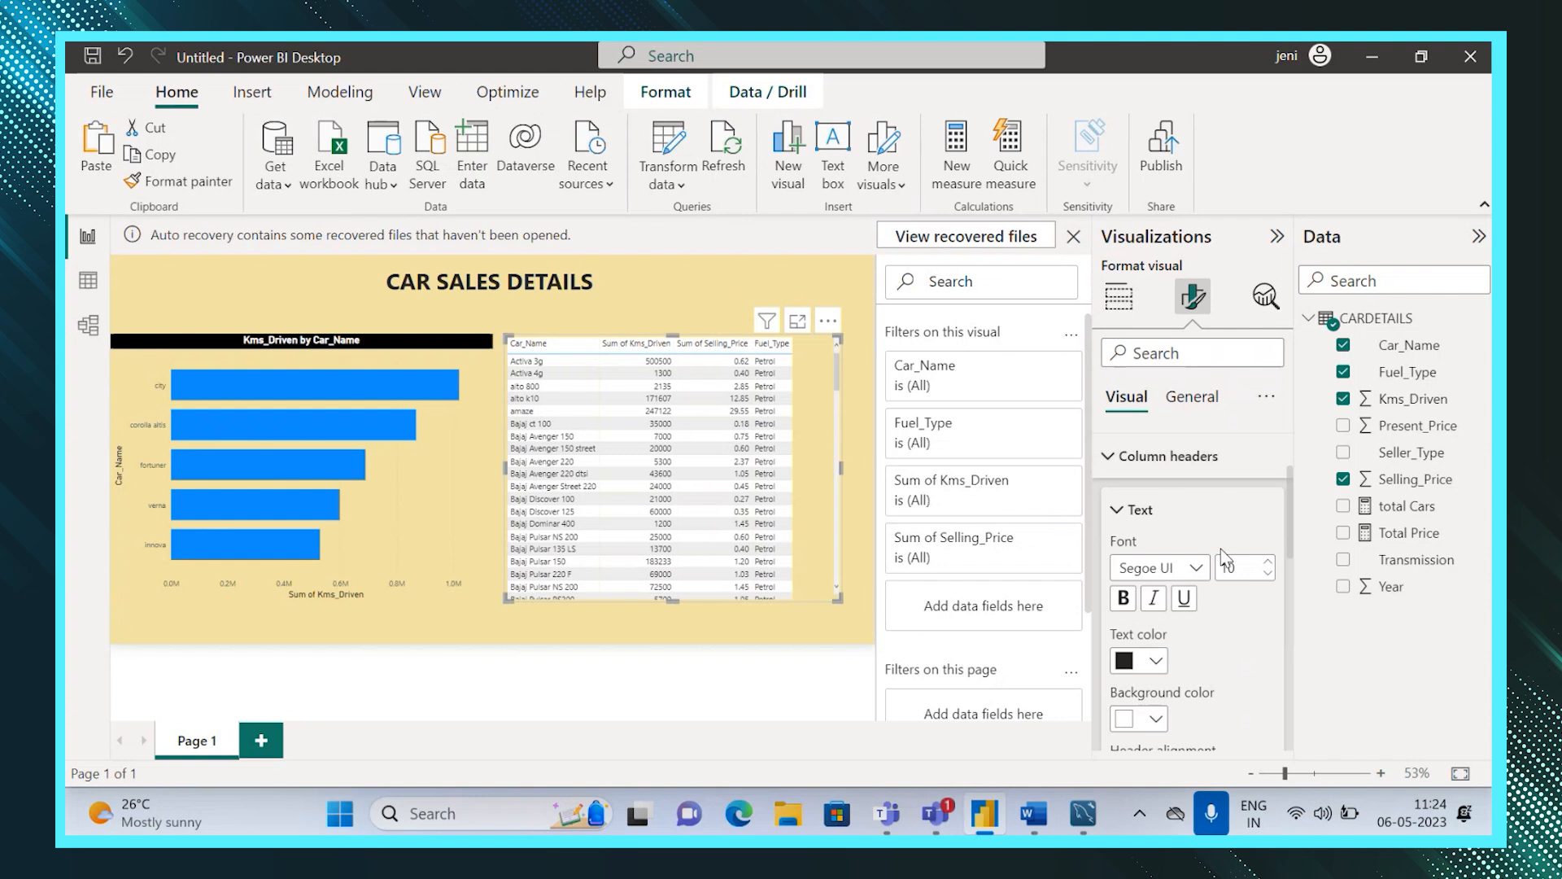
pyautogui.click(1268, 563)
pyautogui.click(1268, 562)
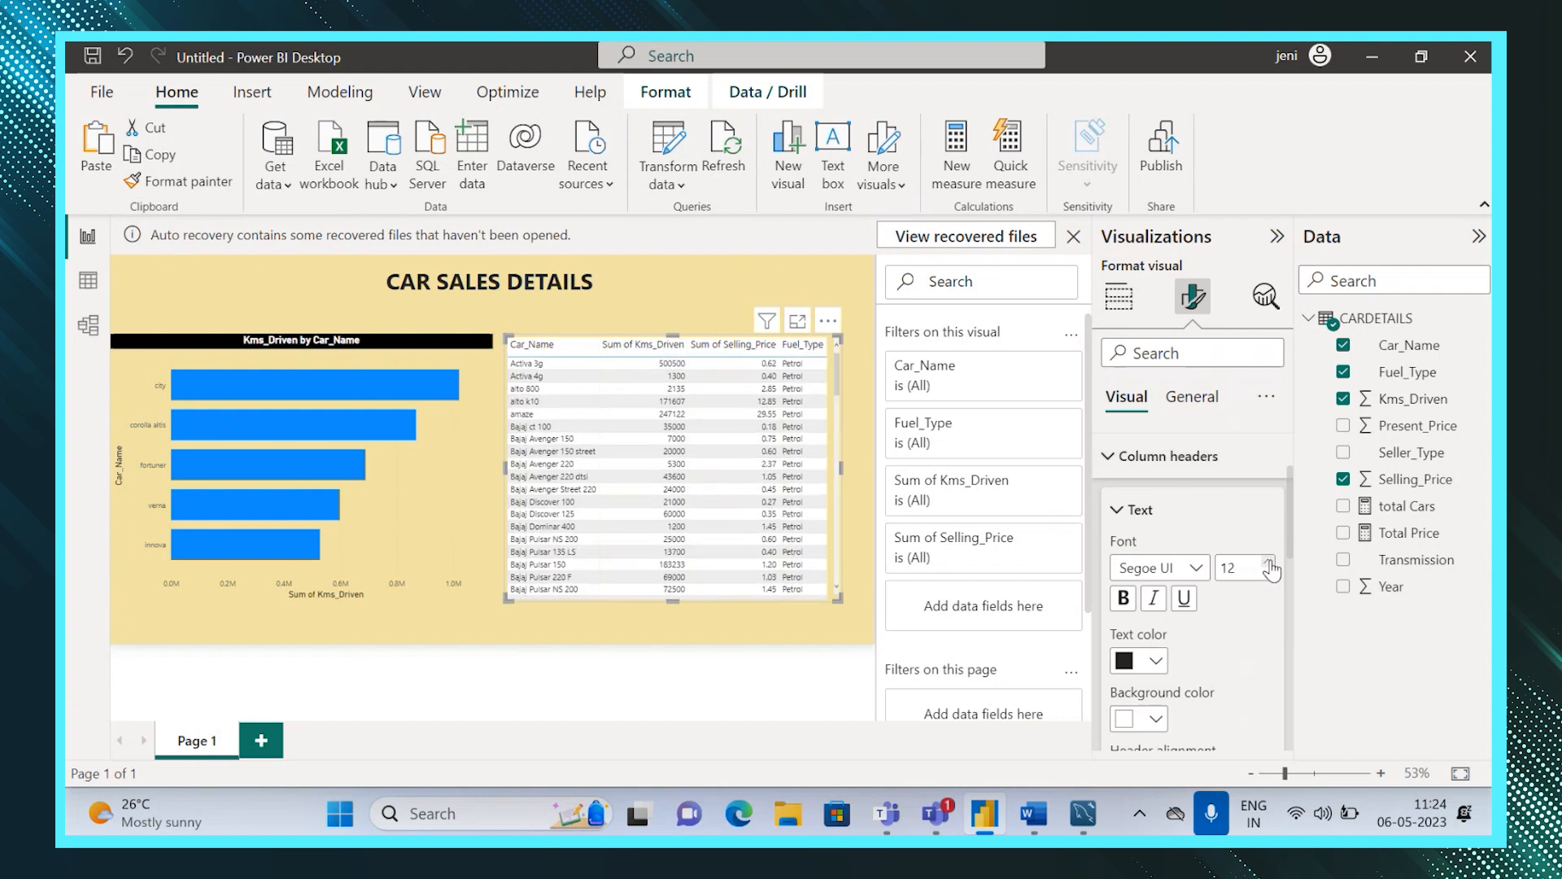
pyautogui.click(1268, 562)
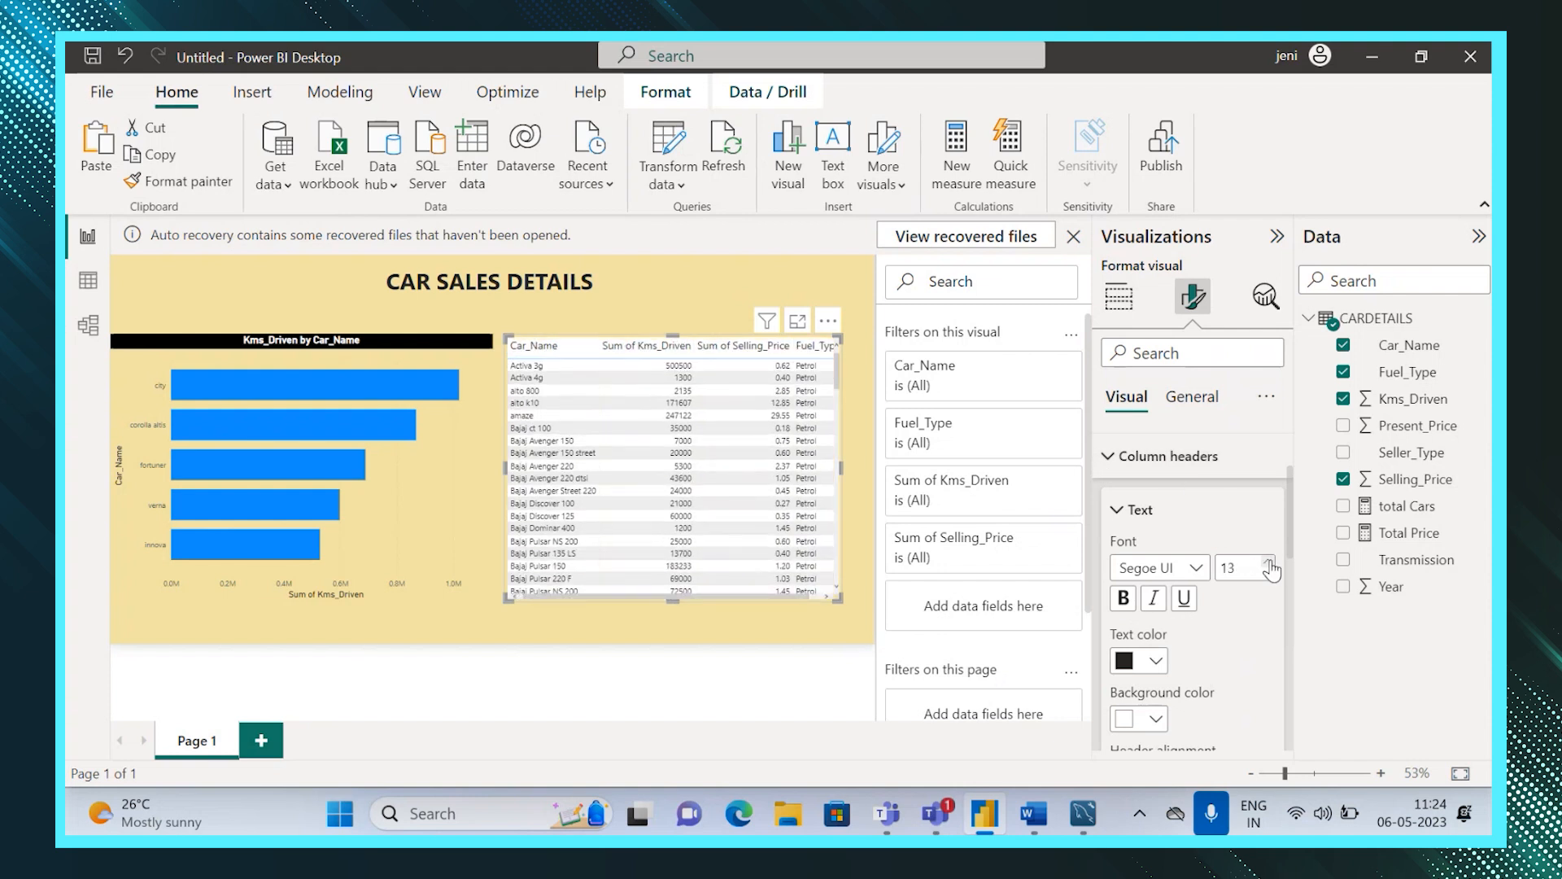
pyautogui.click(1125, 599)
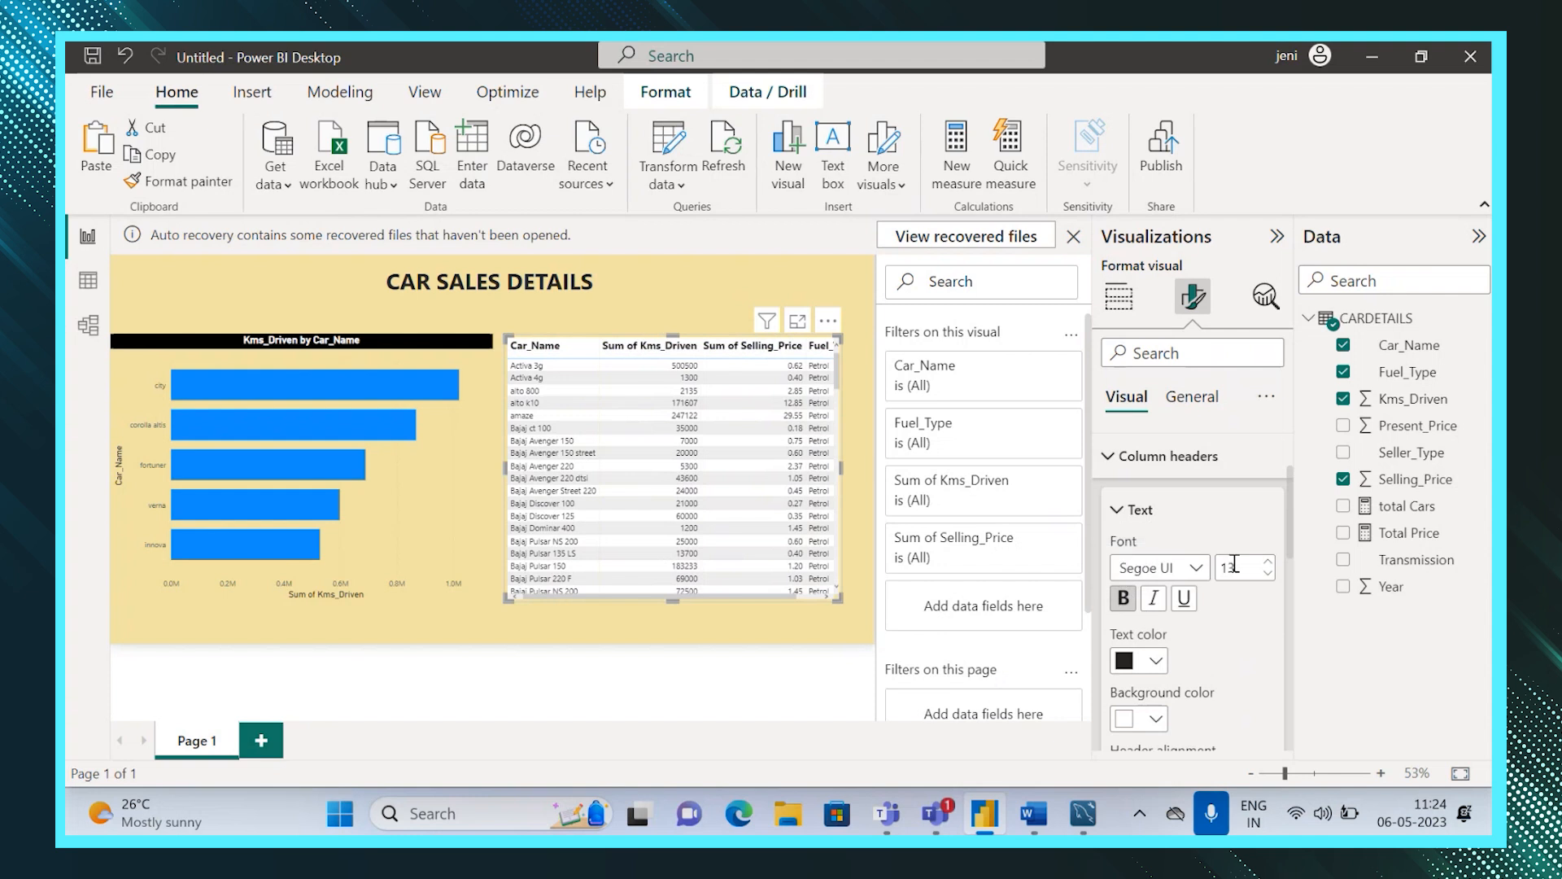
pyautogui.click(1157, 662)
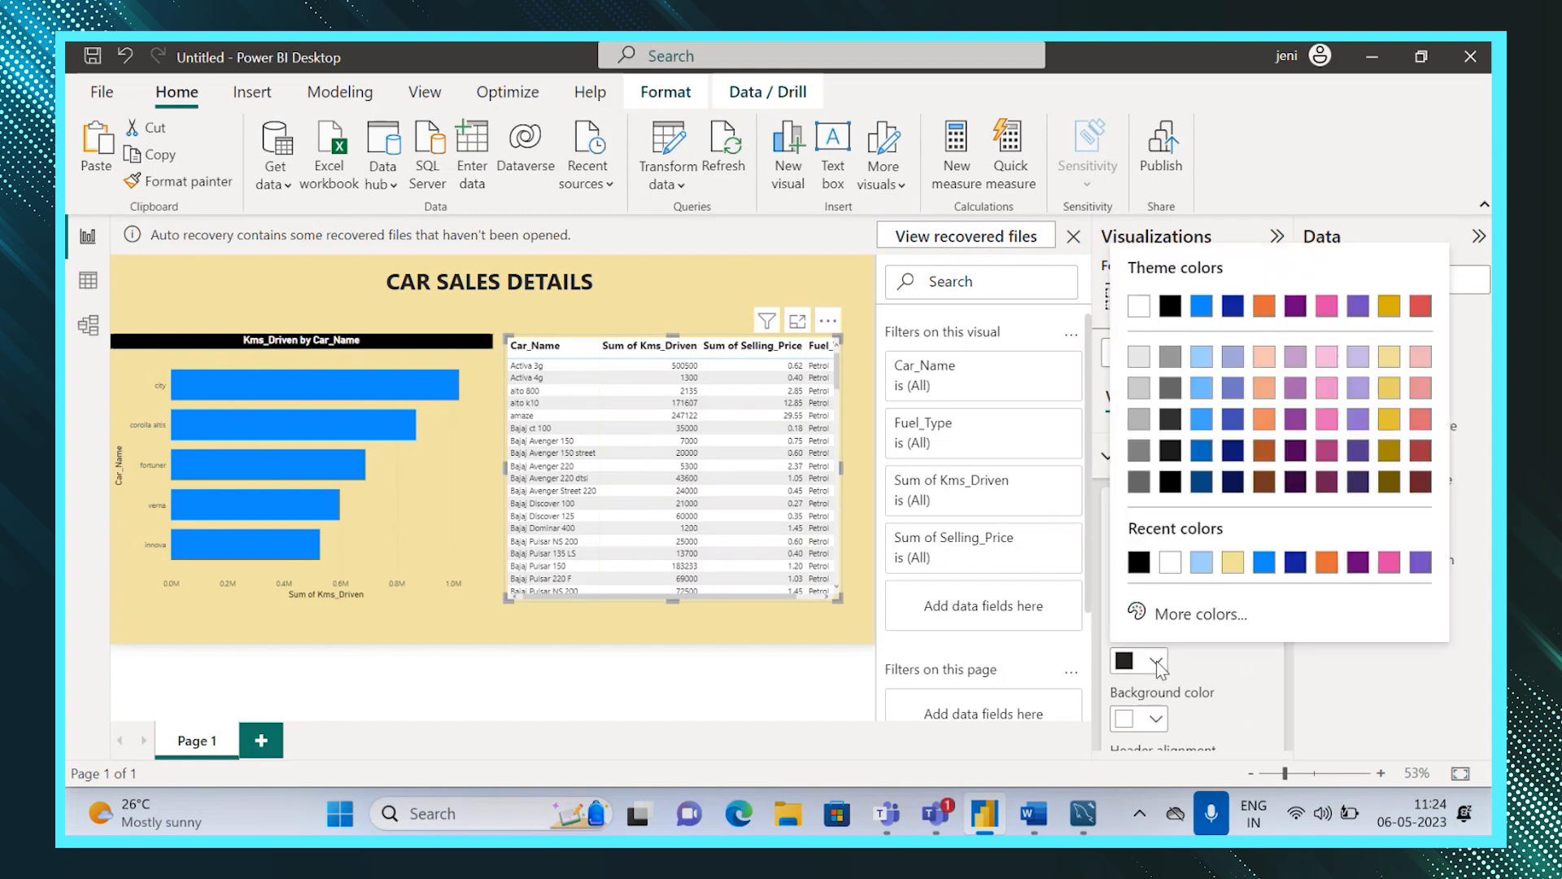
pyautogui.click(1137, 314)
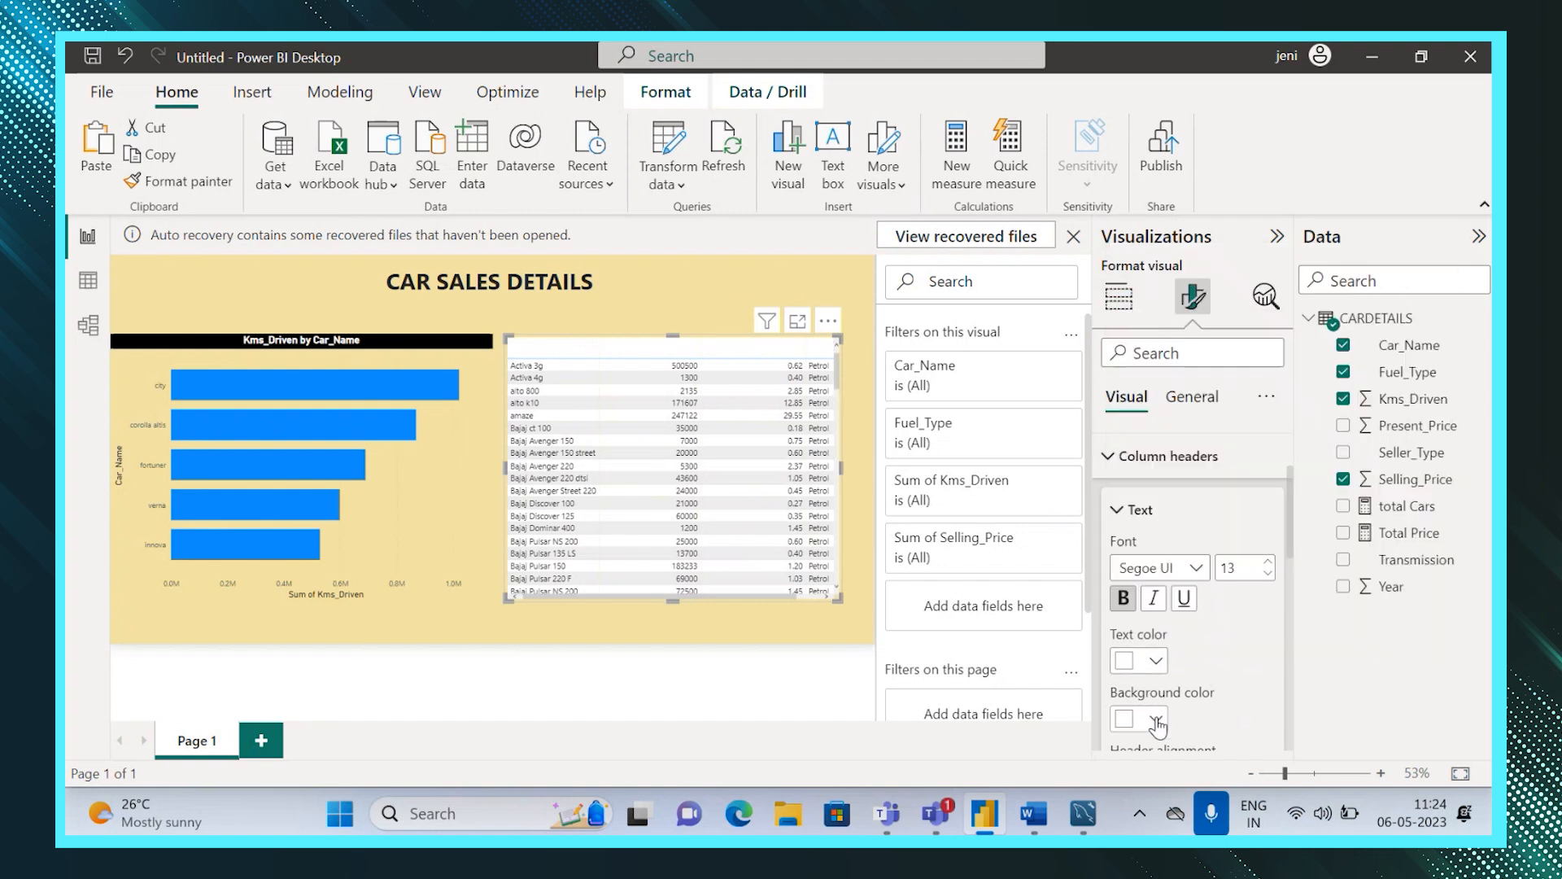
pyautogui.click(1157, 719)
pyautogui.click(1170, 319)
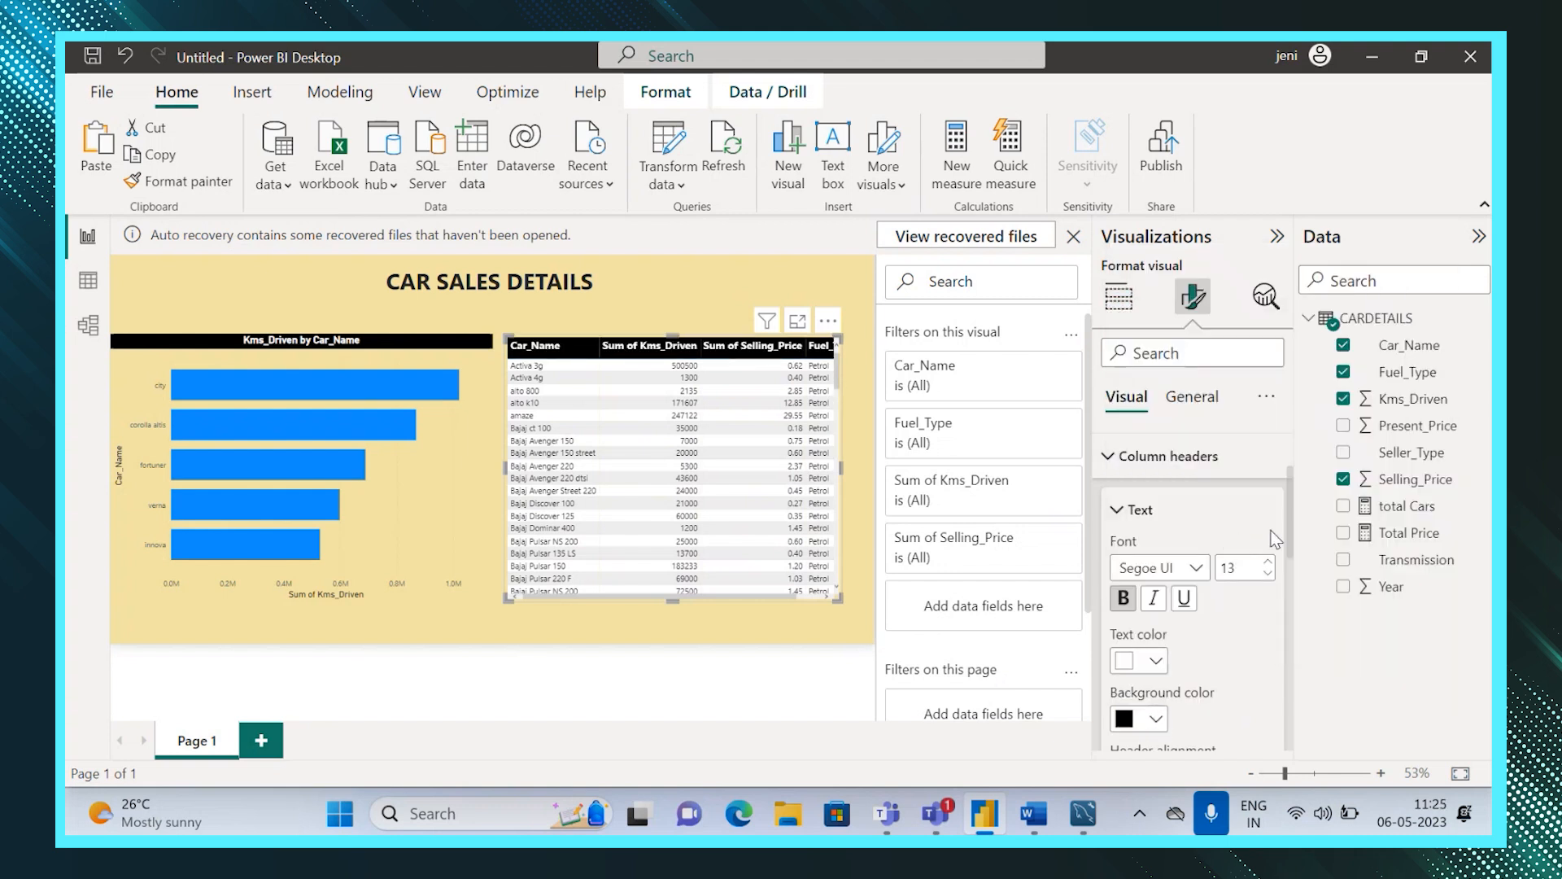
pyautogui.scroll(-1, 1289, 534)
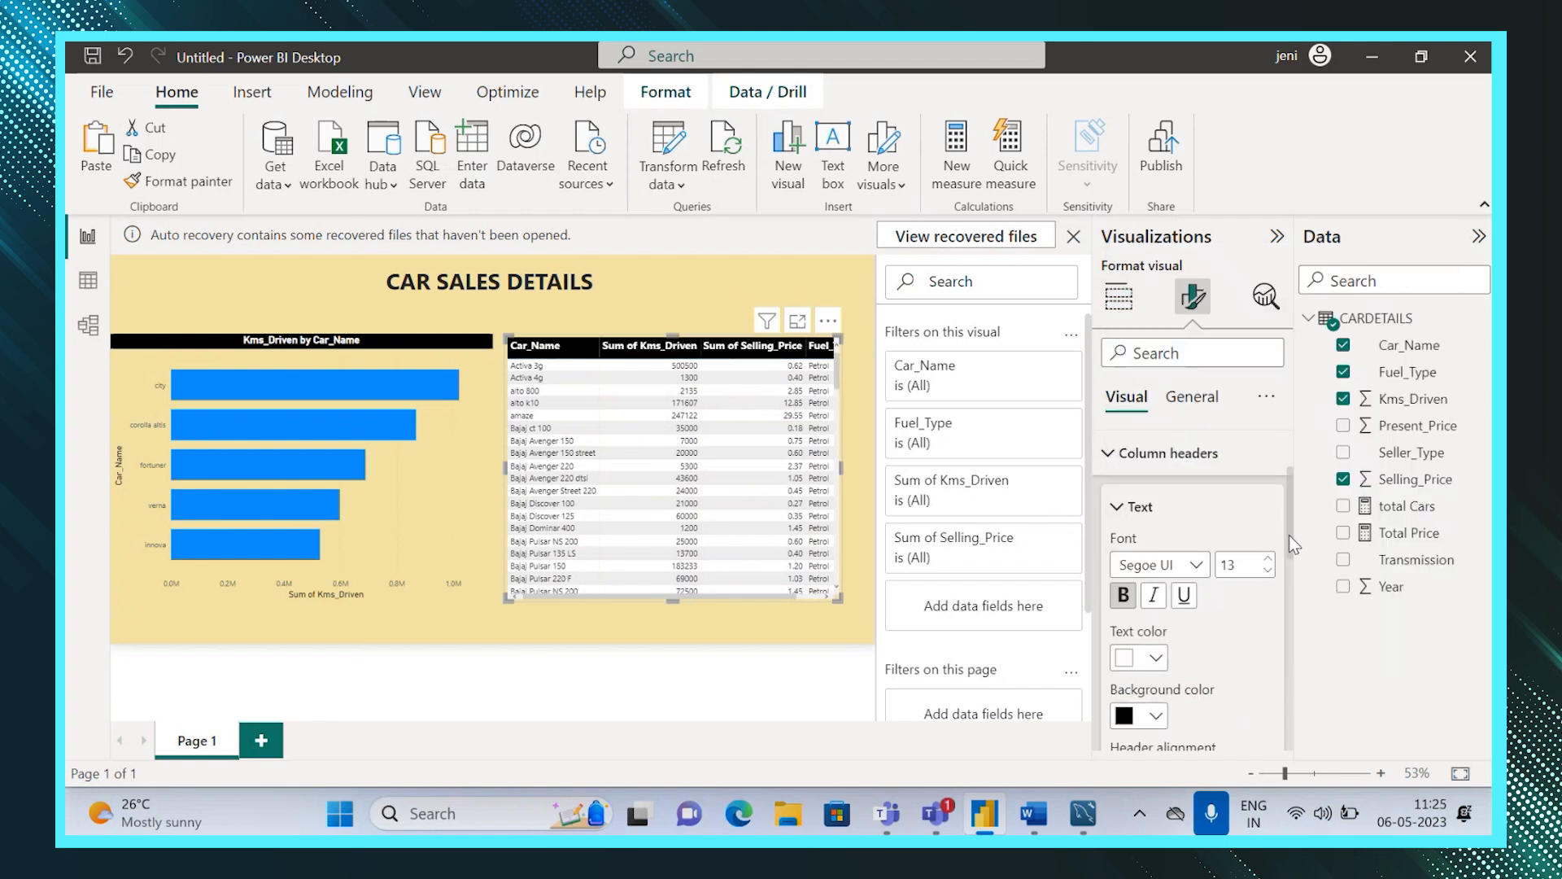
pyautogui.click(1107, 456)
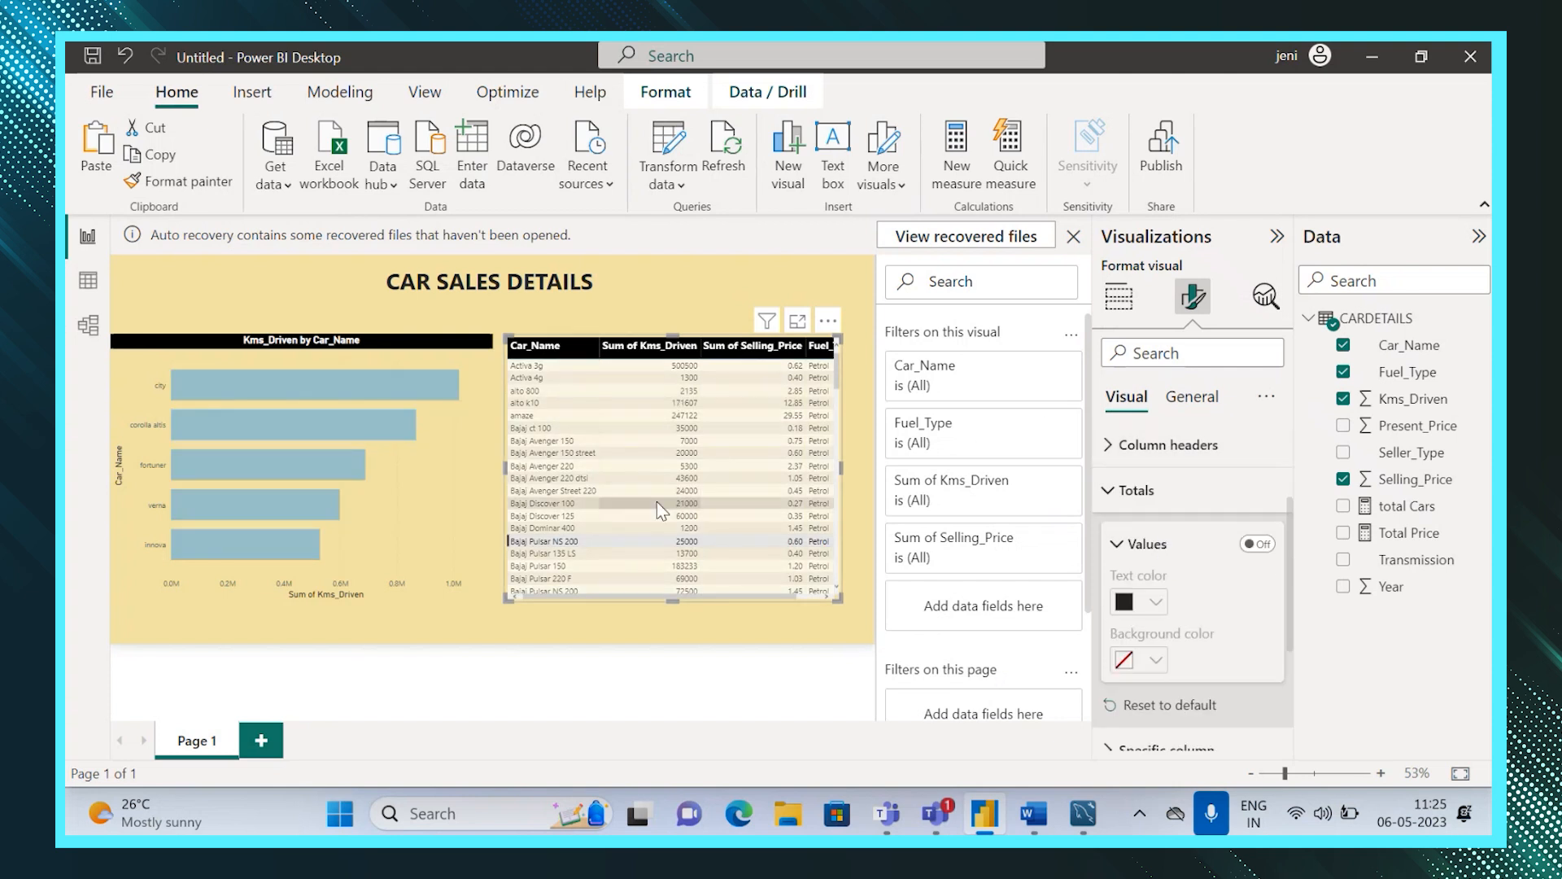
pyautogui.click(1108, 493)
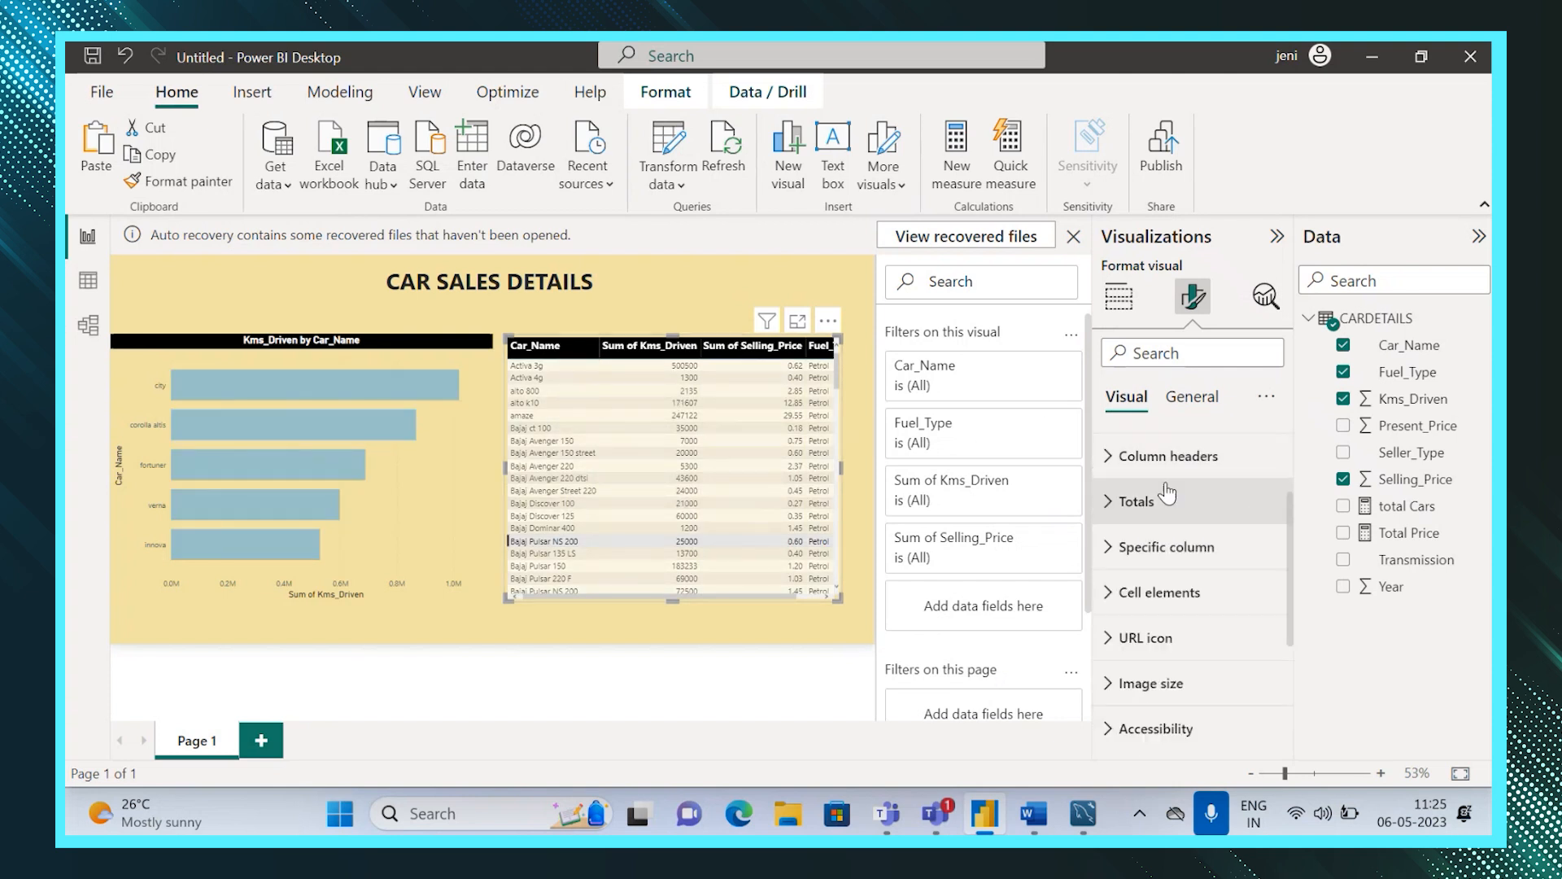
pyautogui.click(1108, 456)
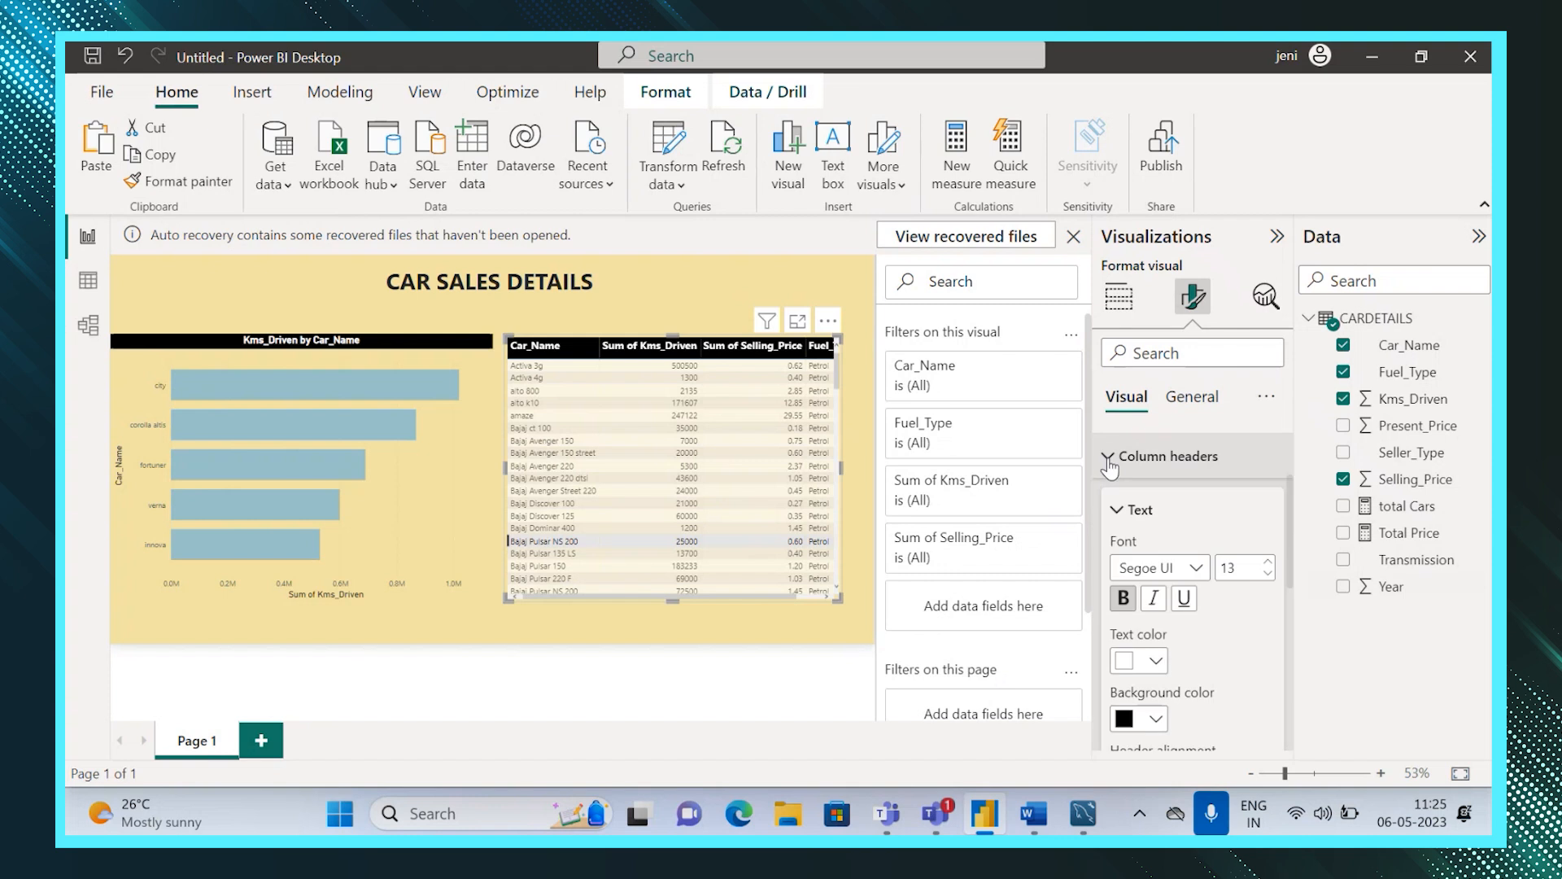
pyautogui.click(1109, 458)
pyautogui.click(1108, 458)
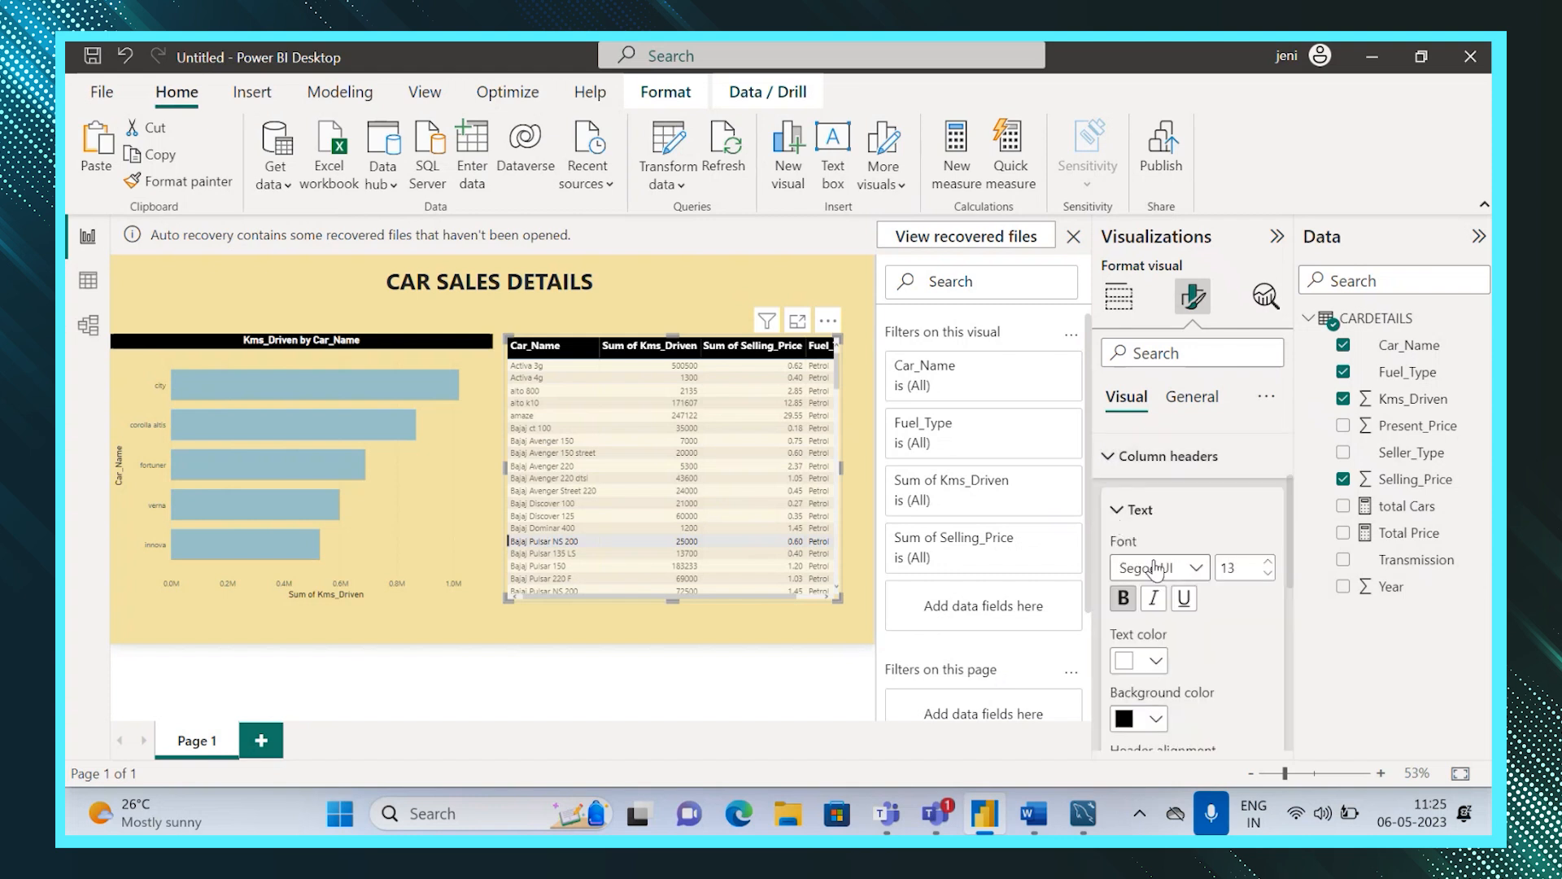
pyautogui.click(1182, 404)
# Set the table's values font to 11 pt bold.
pyautogui.click(1126, 397)
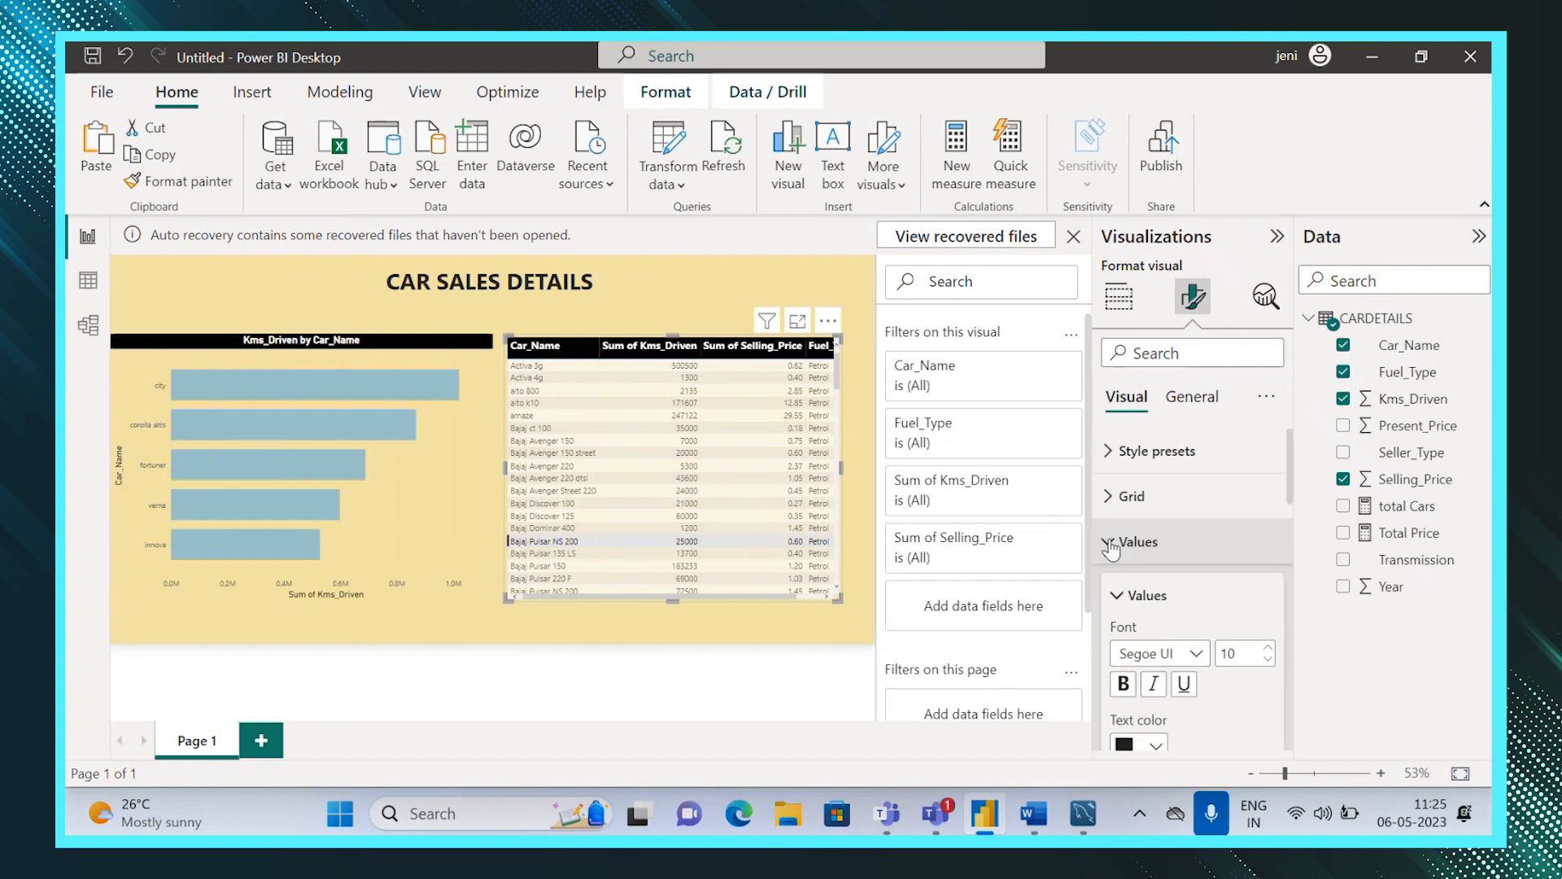
pyautogui.click(1267, 649)
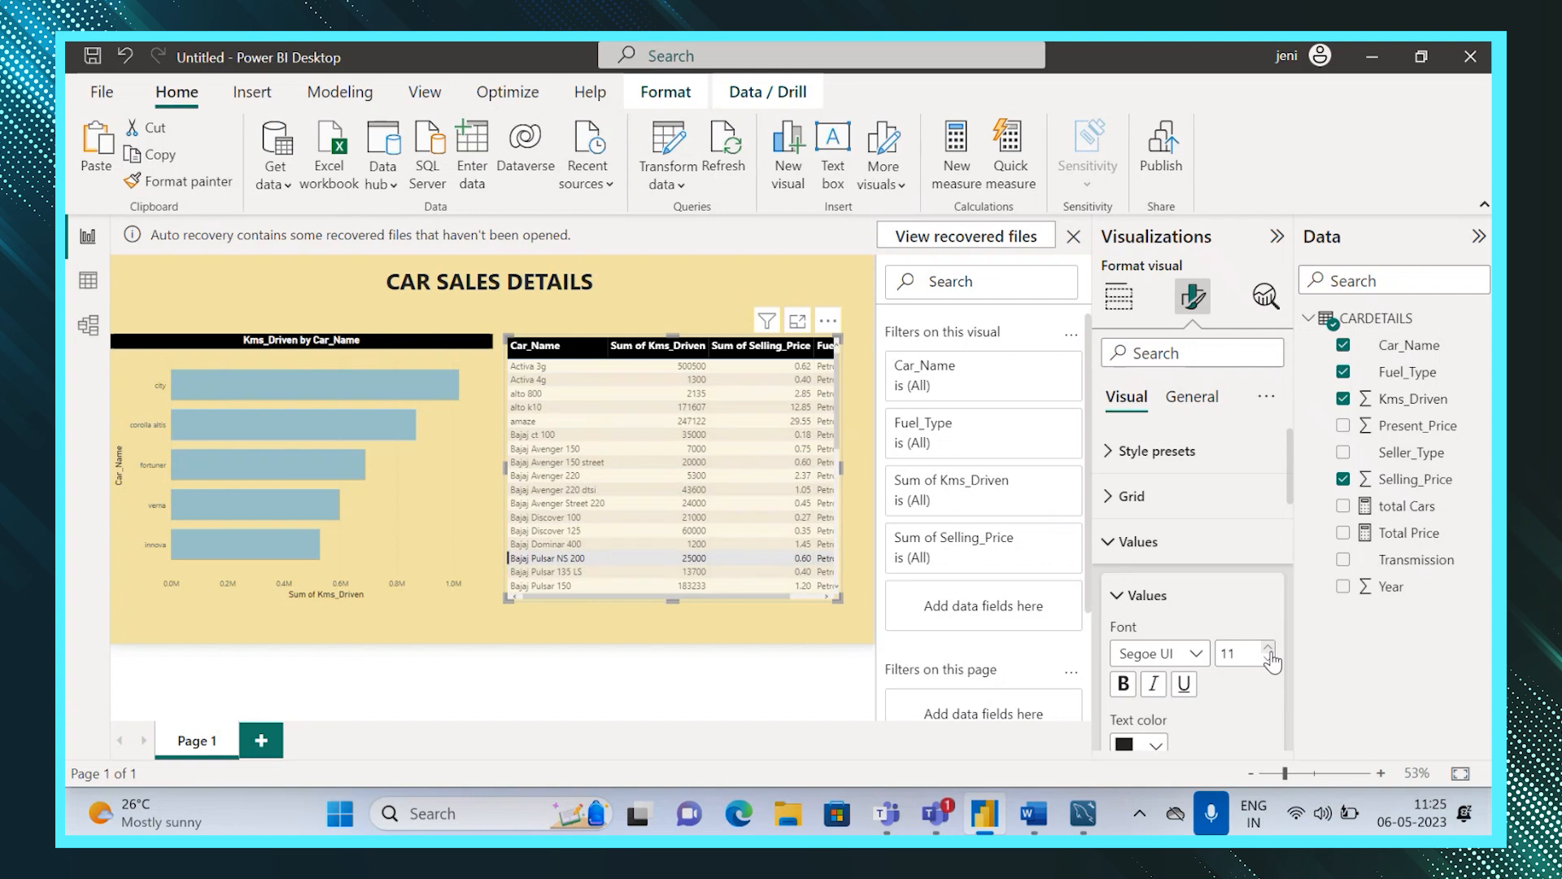
pyautogui.click(1124, 684)
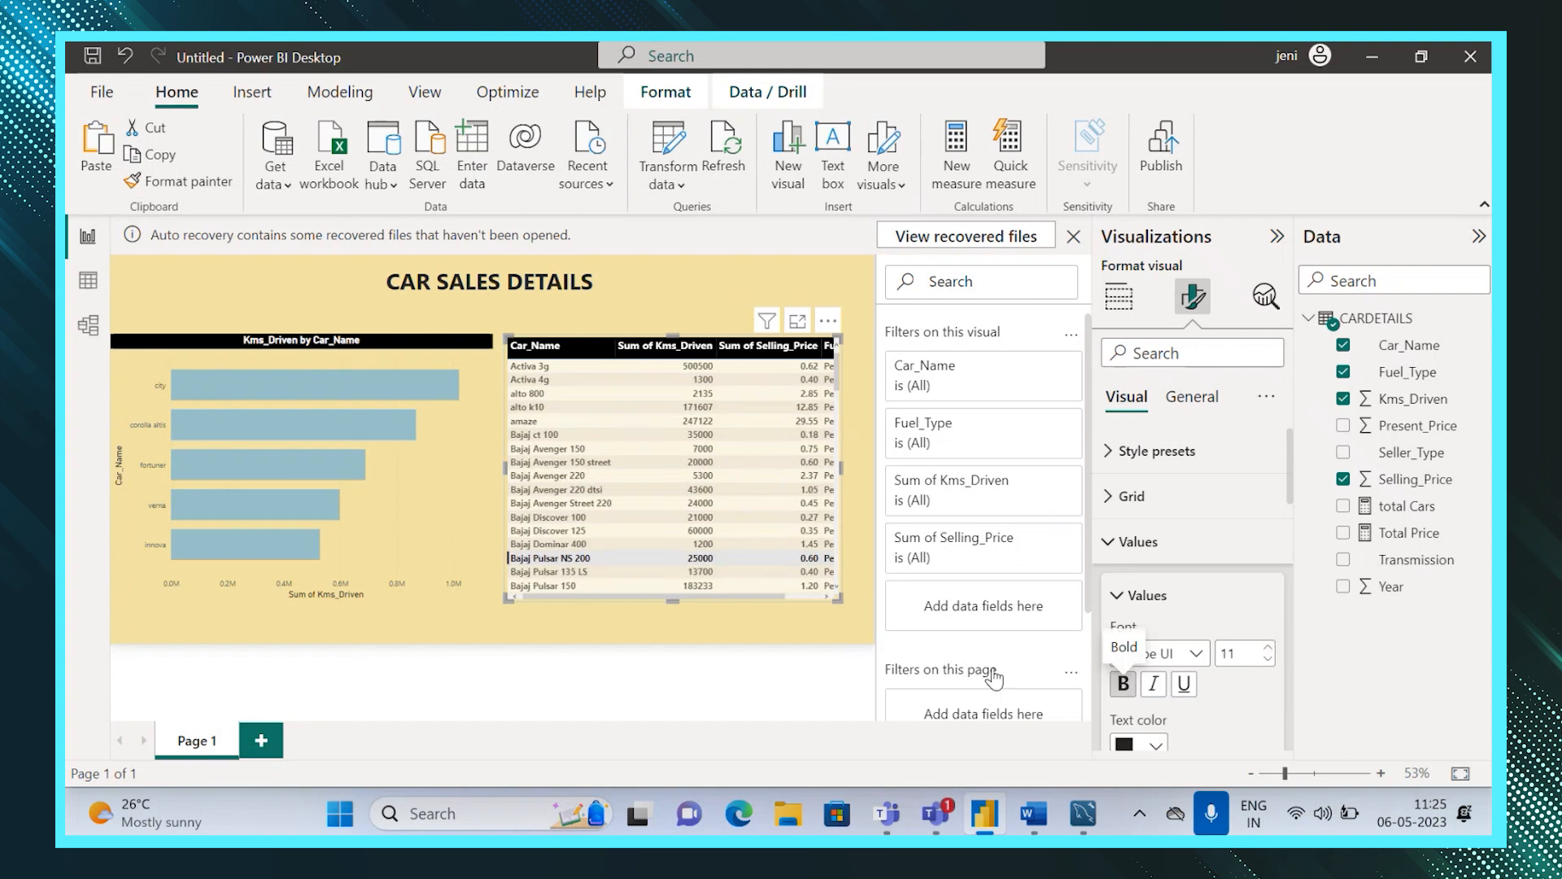
pyautogui.click(724, 631)
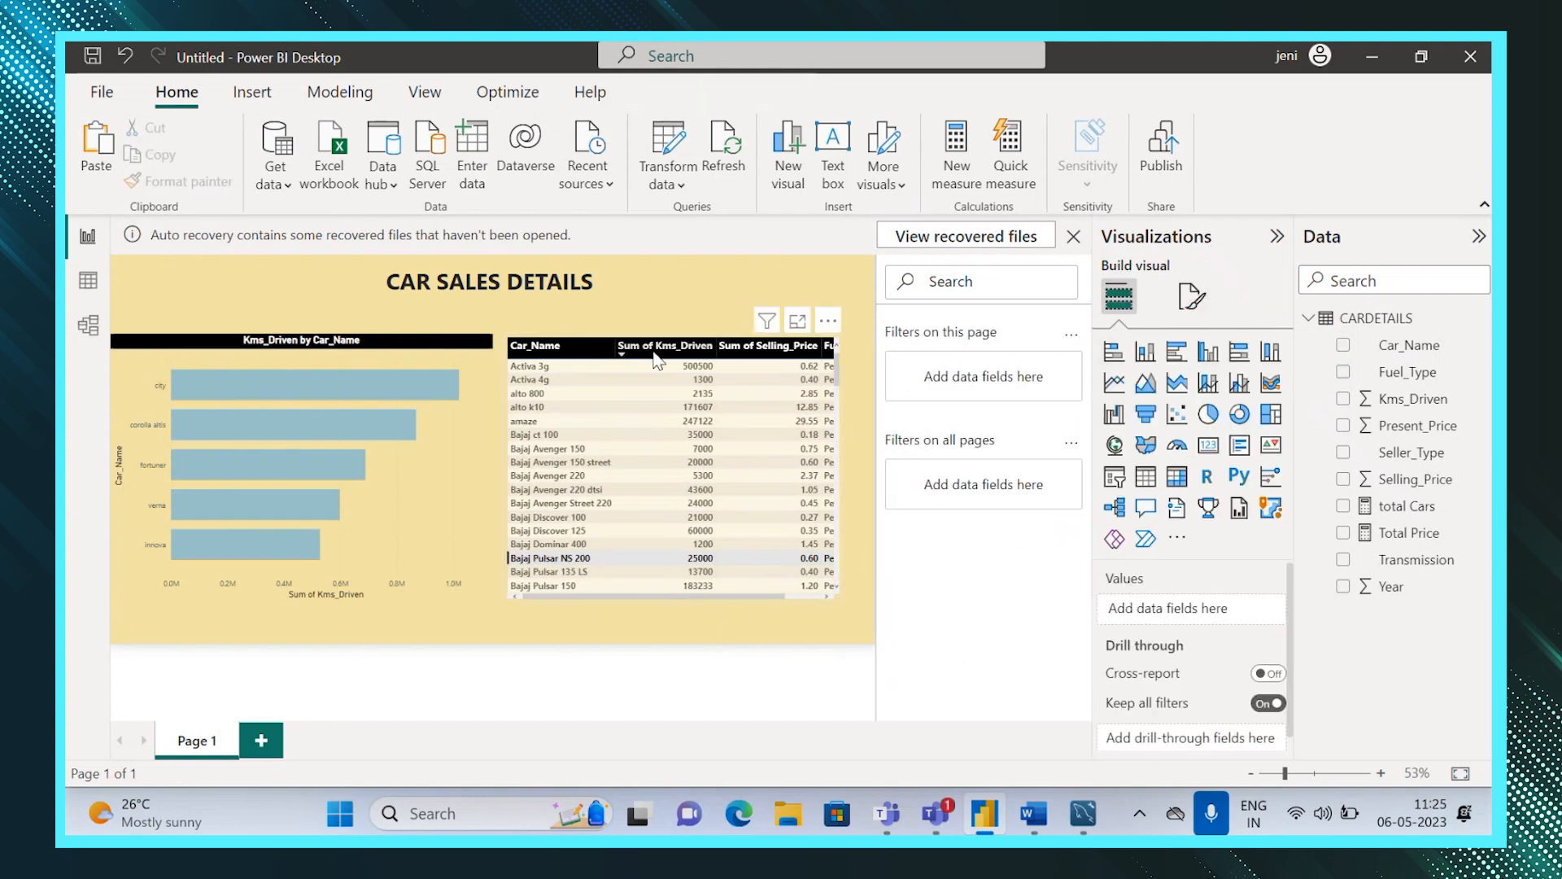
# Add a card visual showing total Cars to the left of the report title.
pyautogui.click(673, 306)
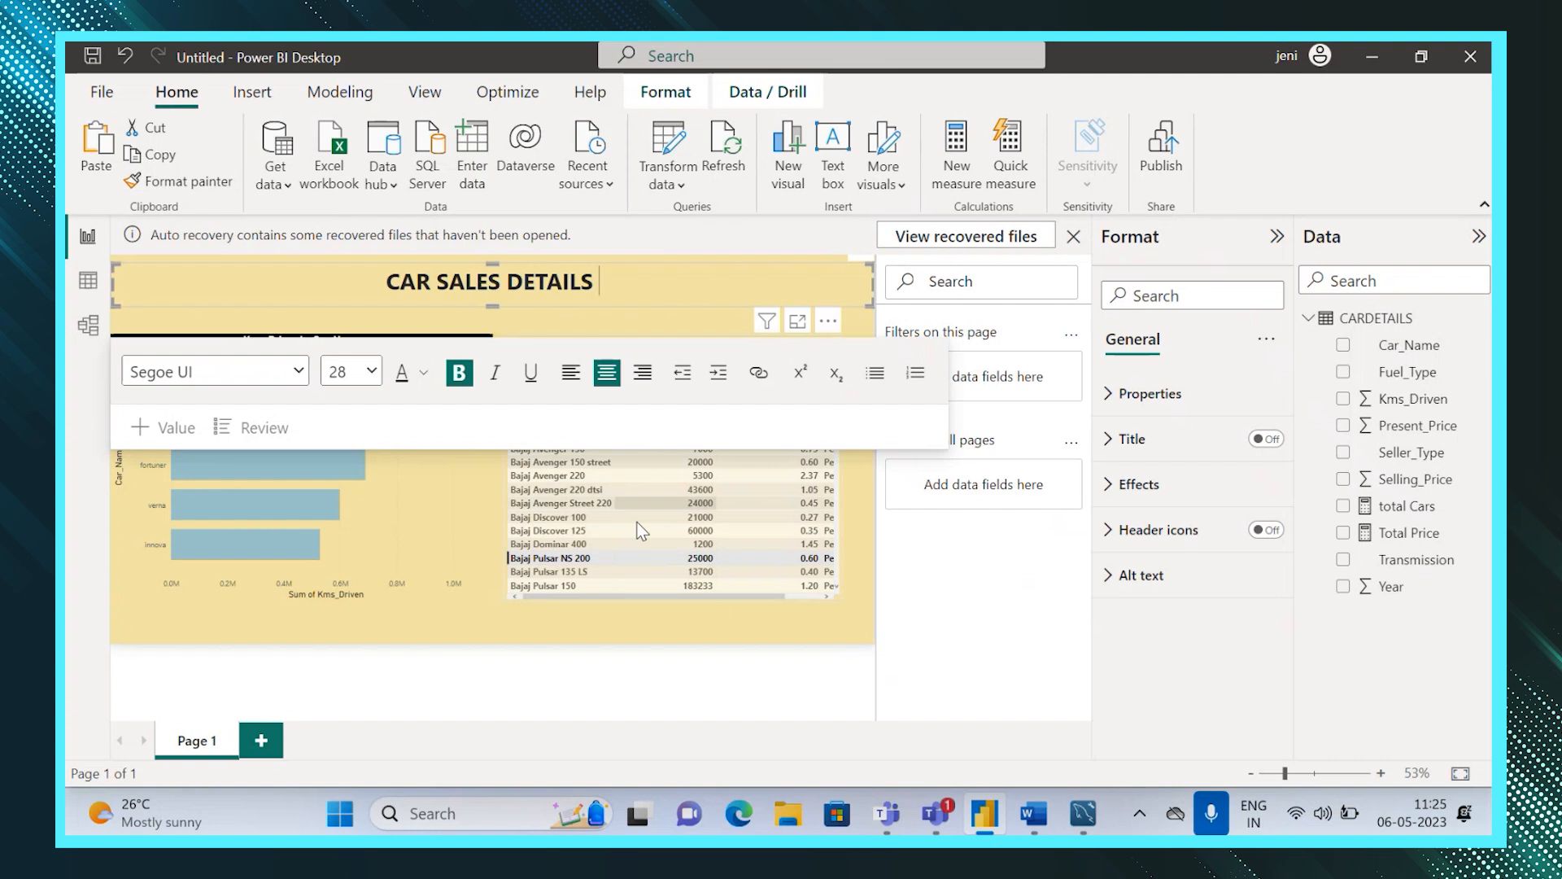
pyautogui.click(788, 641)
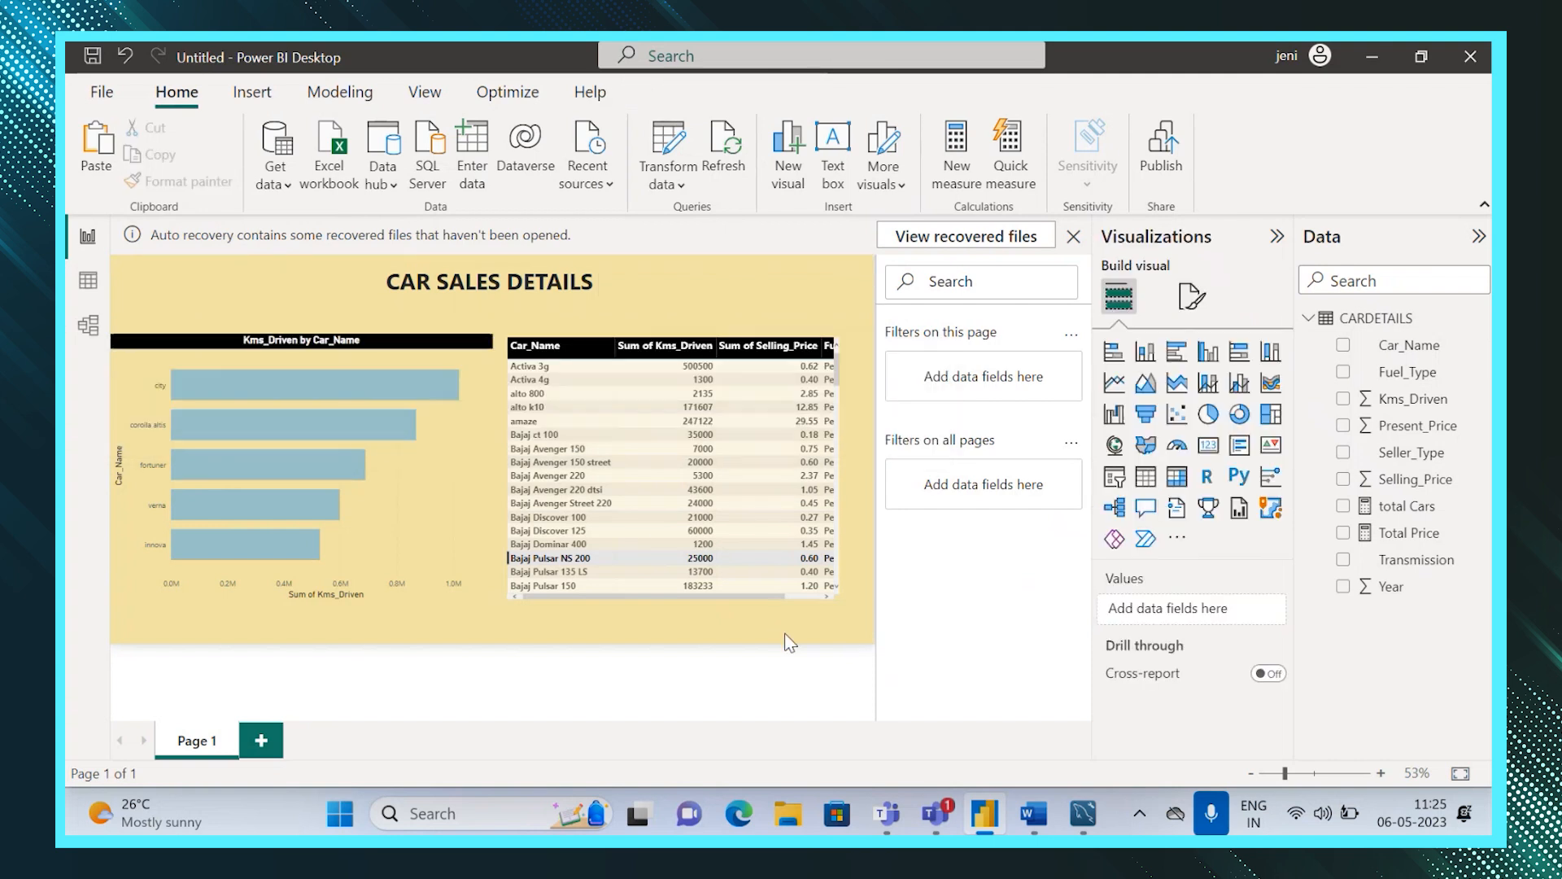
pyautogui.click(1210, 450)
pyautogui.moveTo(260, 451); pyautogui.dragTo(250, 291)
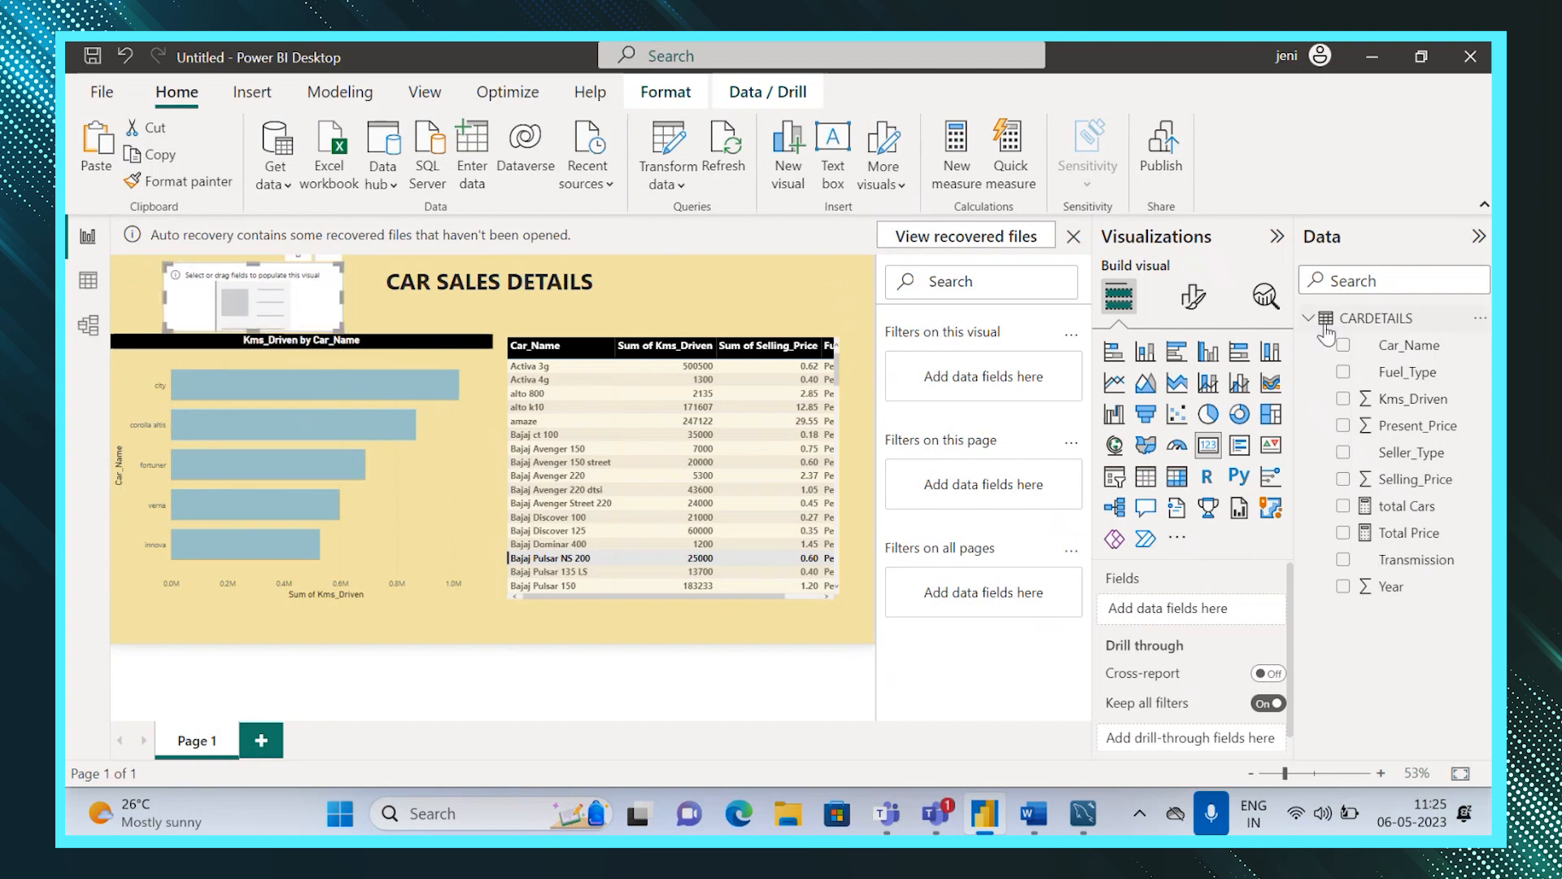
pyautogui.moveTo(1394, 506); pyautogui.dragTo(1172, 614)
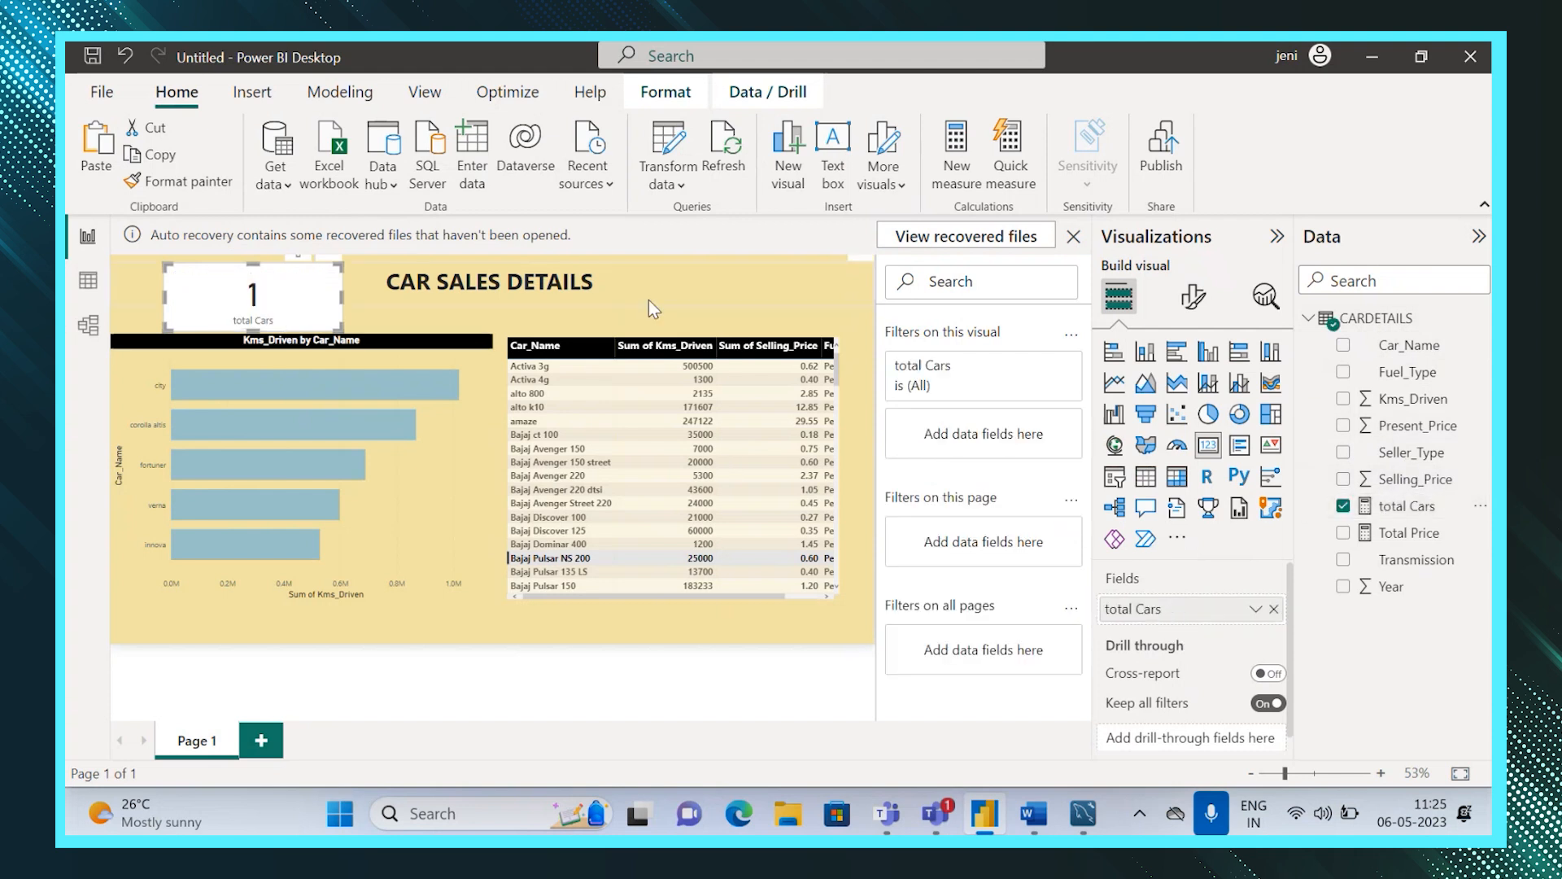
# Paste a copy of the card to the right of the title and replace its field with Total Price.
pyautogui.hotkey('ctrl', 'v')
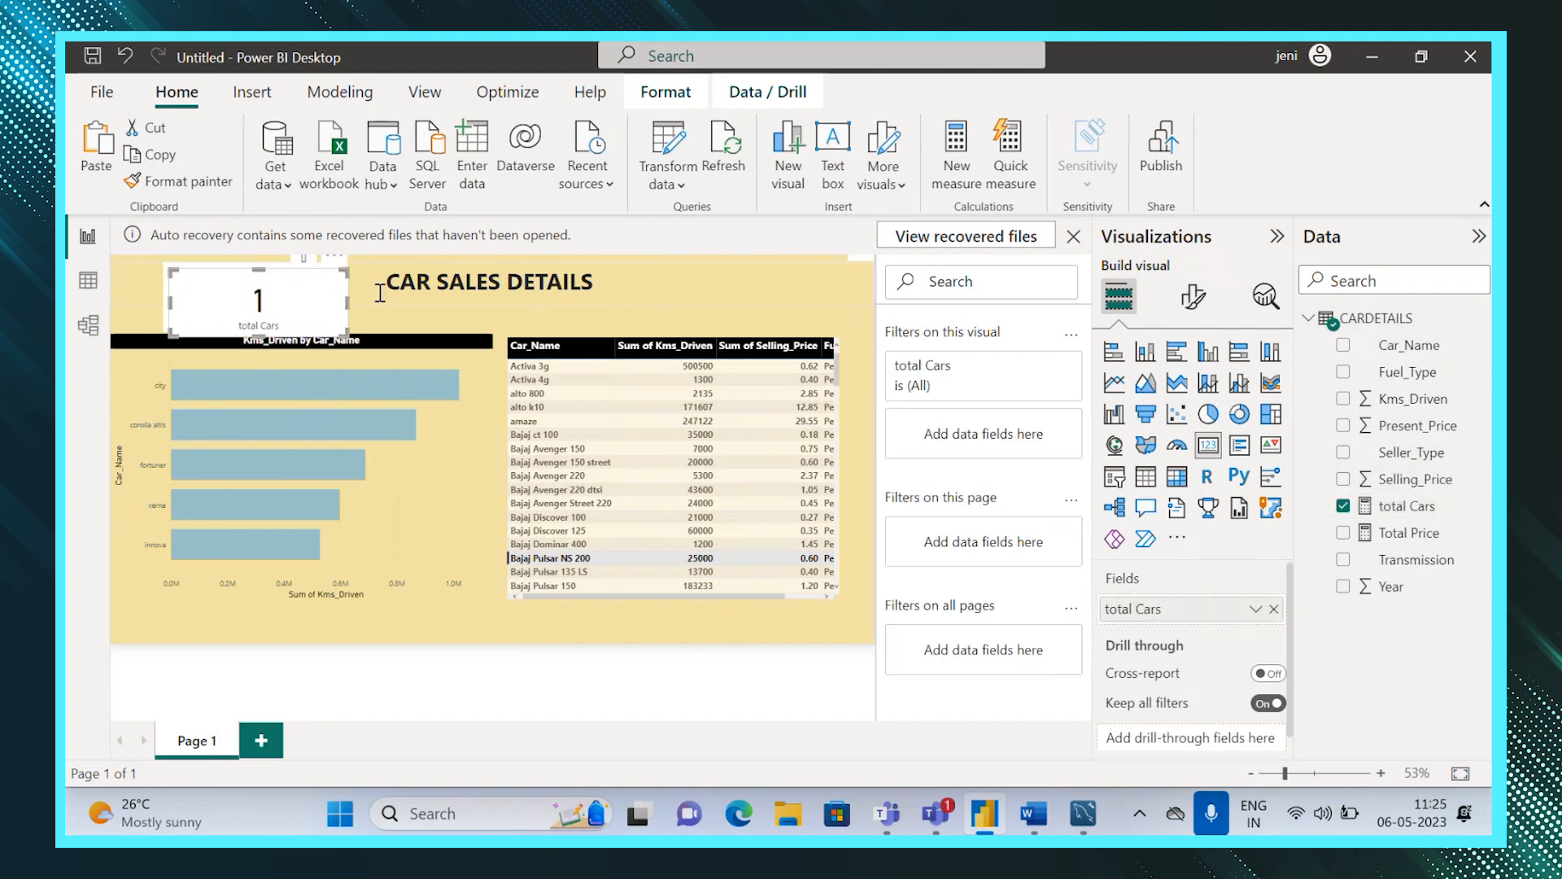
pyautogui.moveTo(286, 316); pyautogui.dragTo(755, 309)
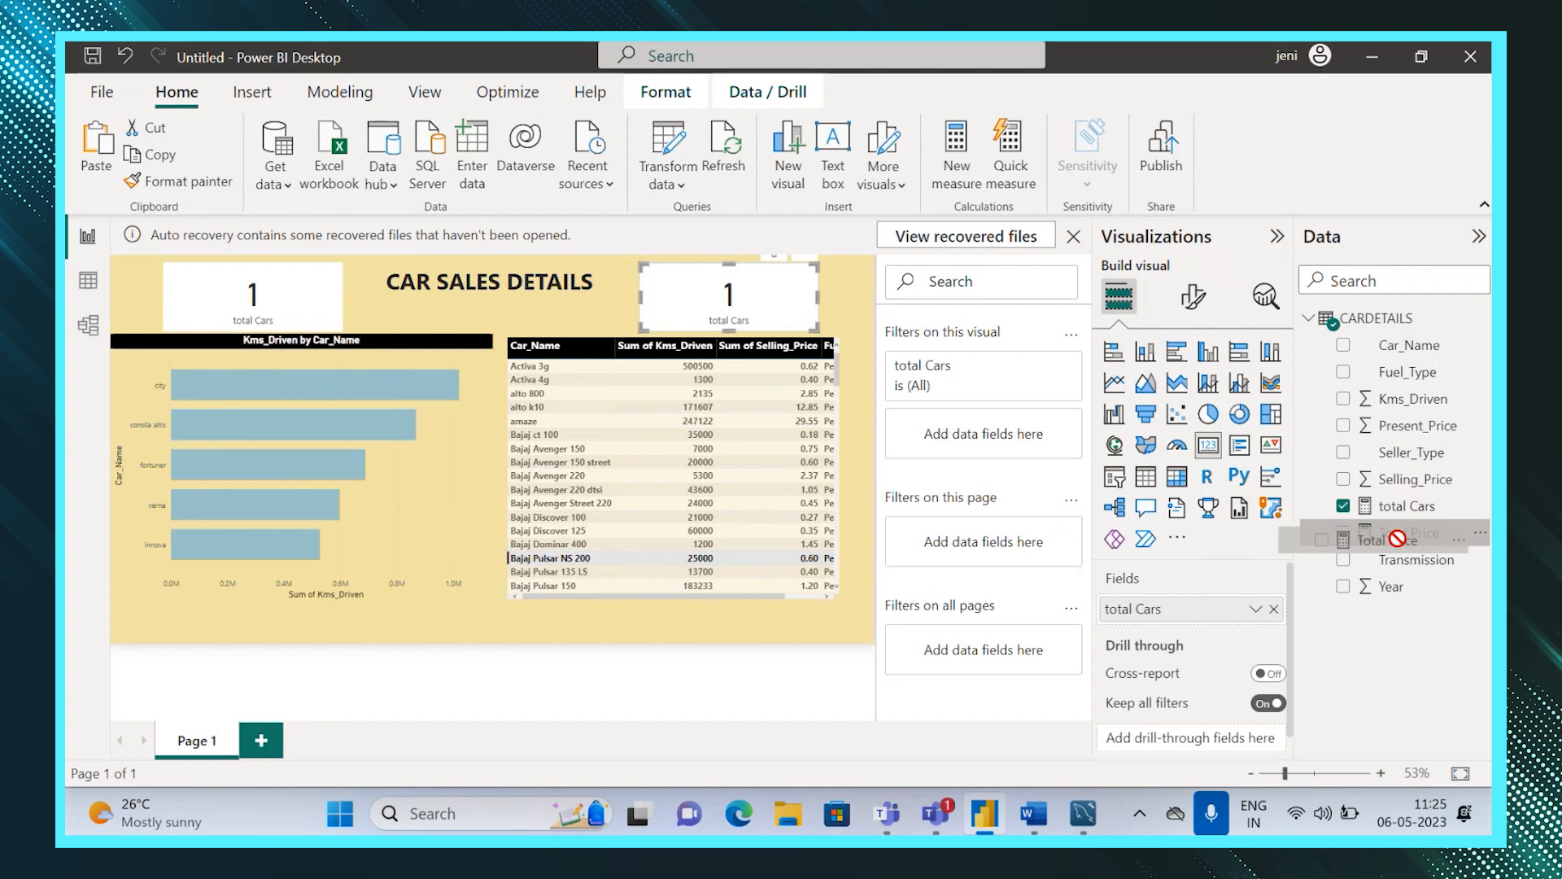
pyautogui.click(1274, 610)
pyautogui.moveTo(1401, 533); pyautogui.dragTo(1192, 594)
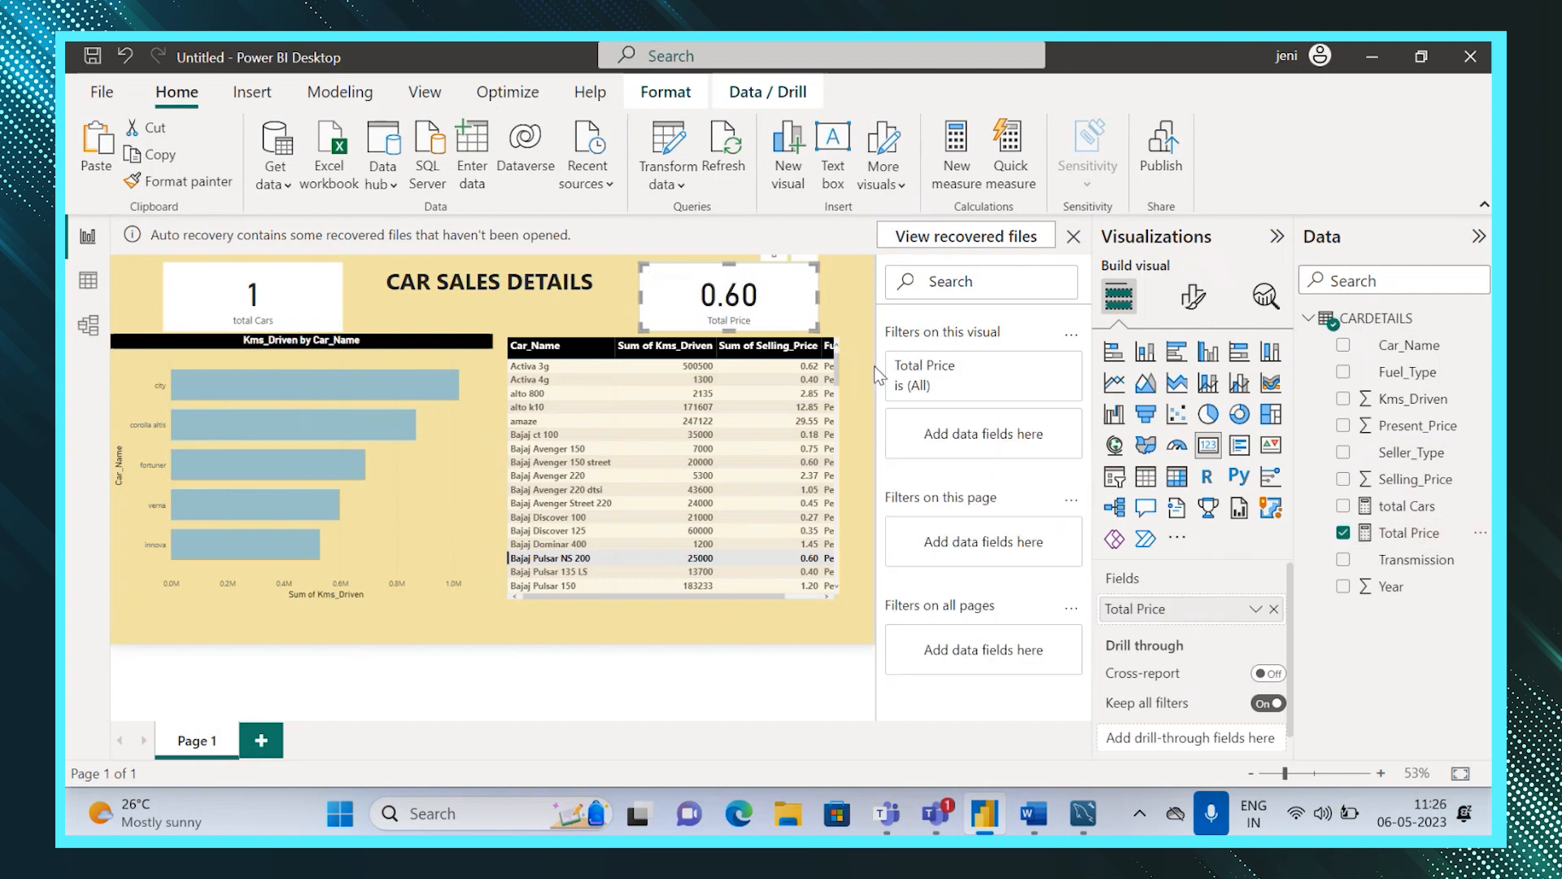
# Set the background transparency of both the Total Price and total Cars cards to 100%.
pyautogui.click(1190, 303)
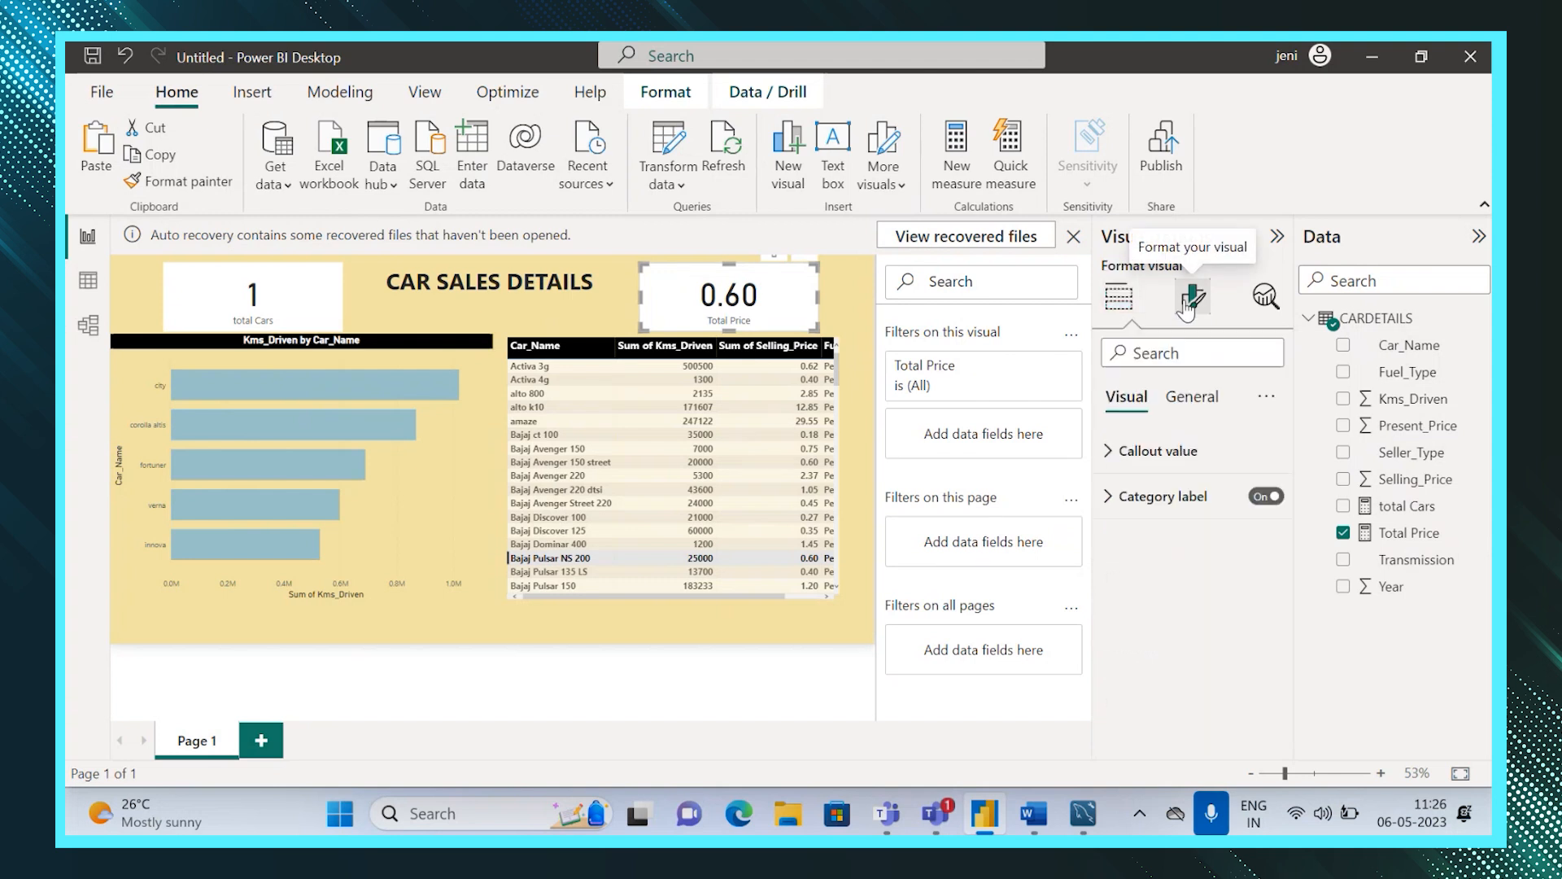
pyautogui.click(1184, 398)
pyautogui.click(1110, 543)
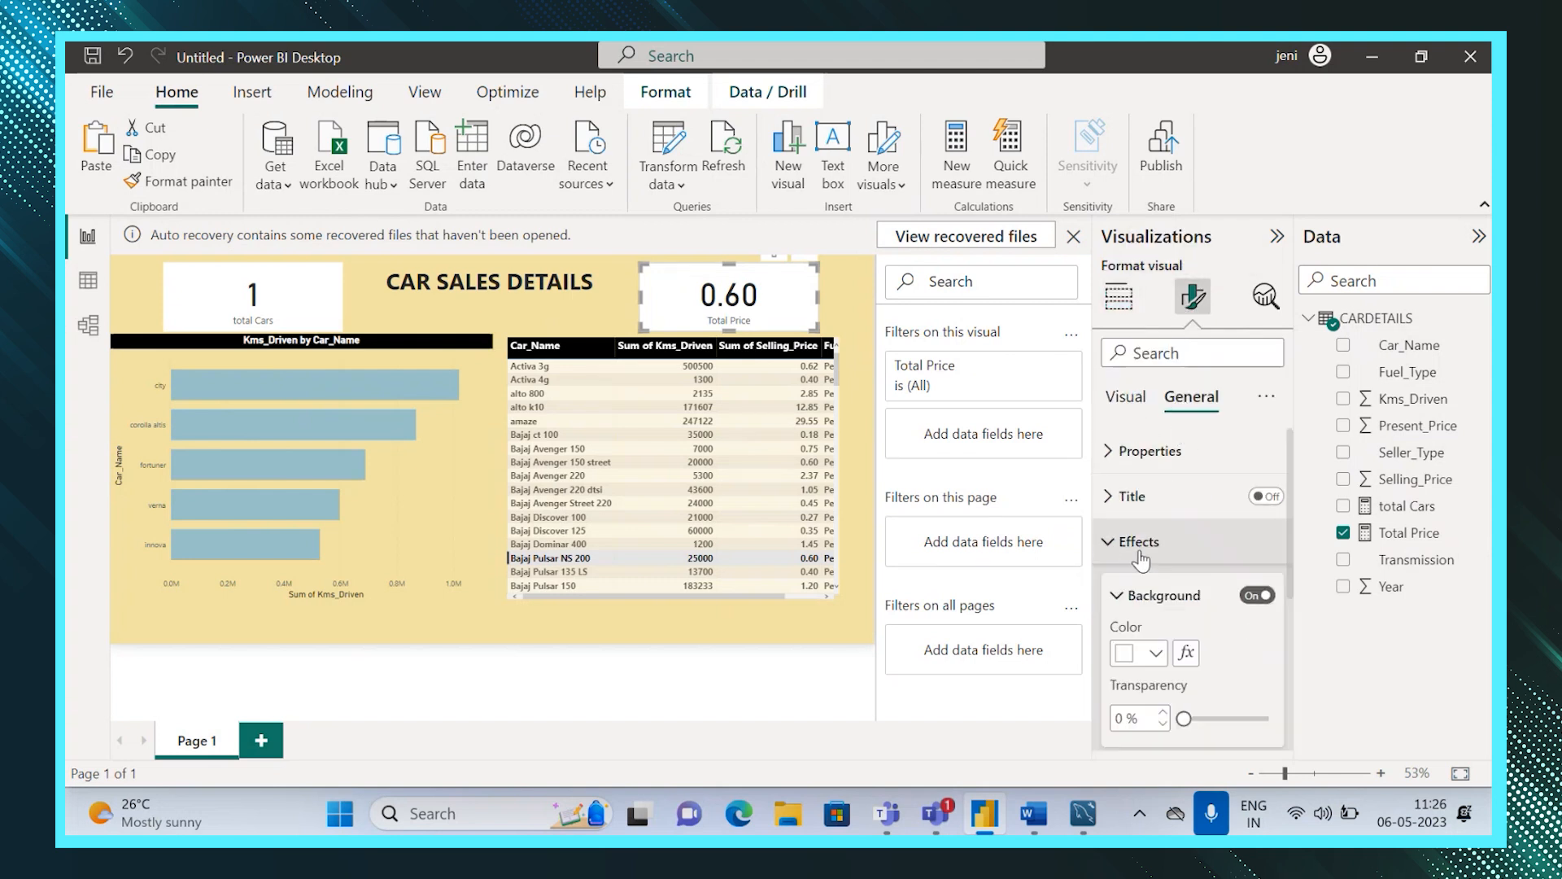
pyautogui.moveTo(1184, 718); pyautogui.dragTo(1267, 718)
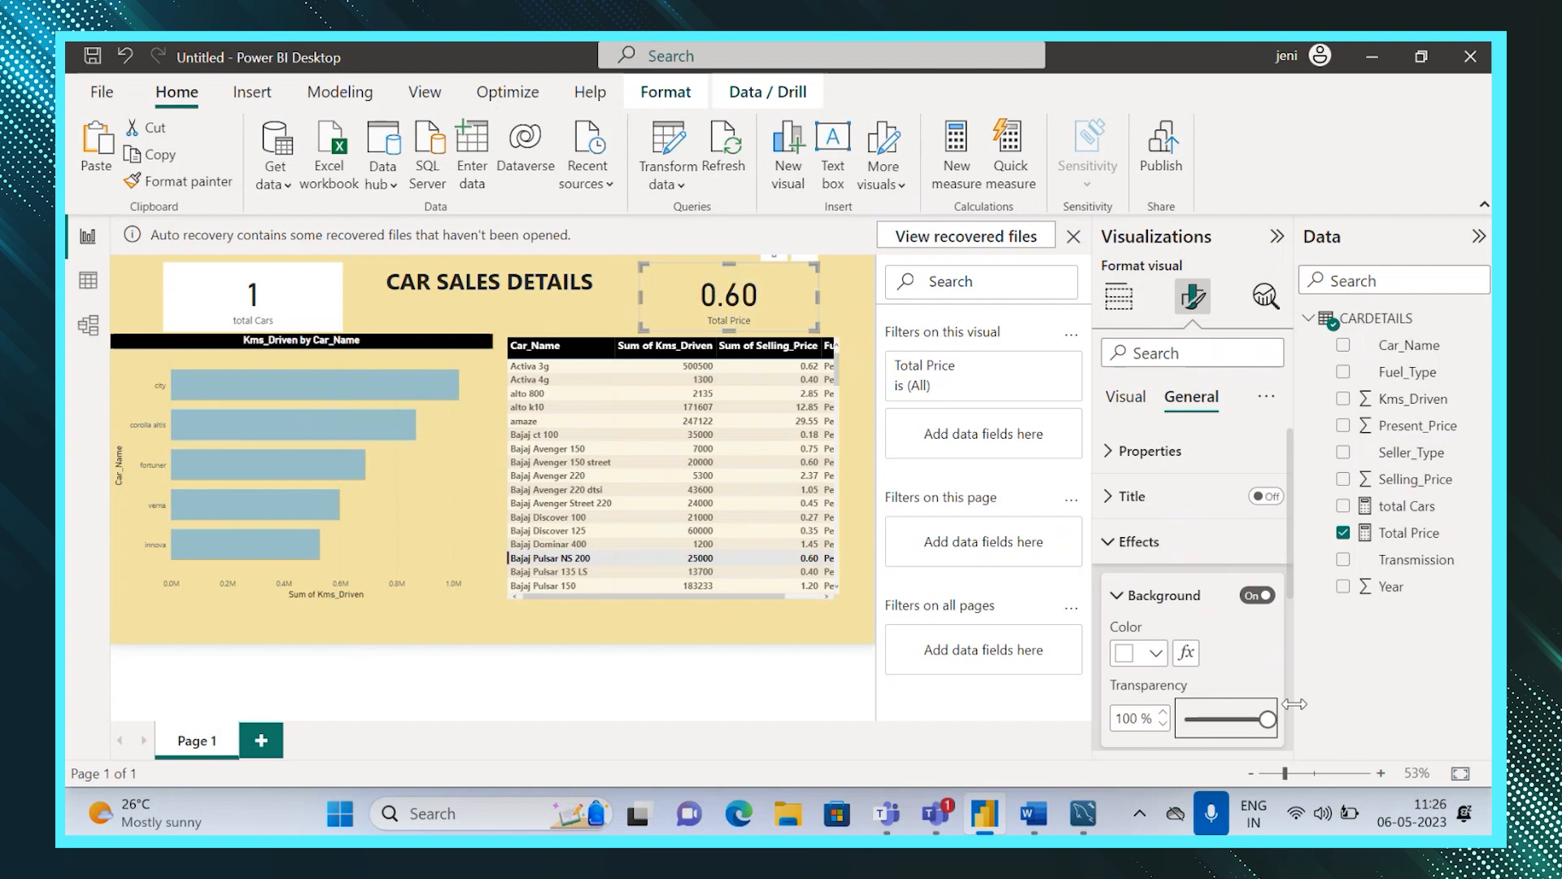
pyautogui.click(290, 309)
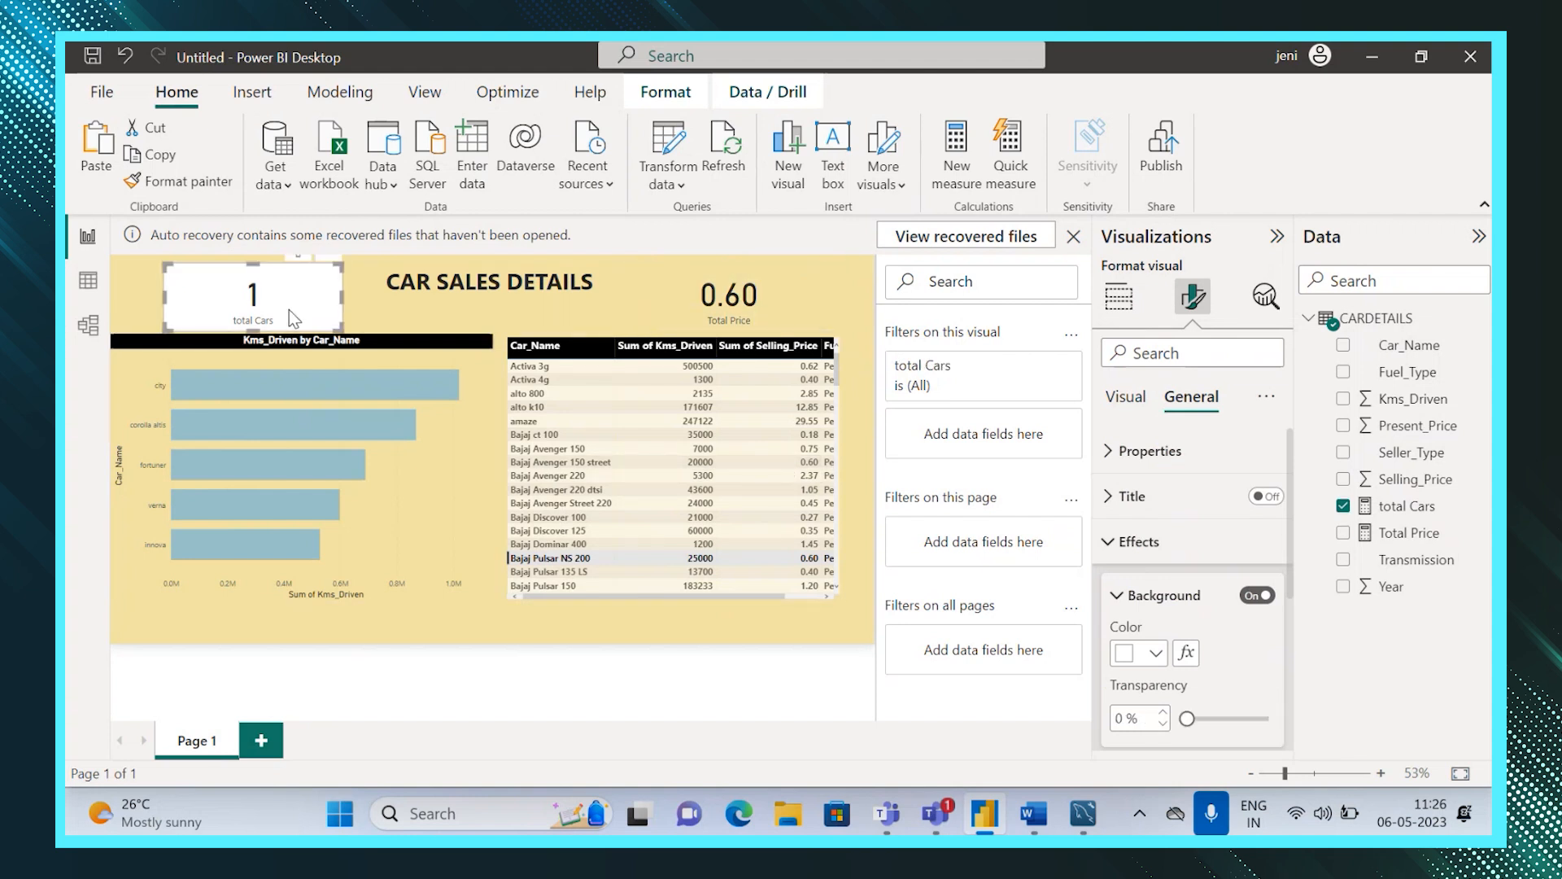
pyautogui.moveTo(1182, 718); pyautogui.dragTo(1268, 718)
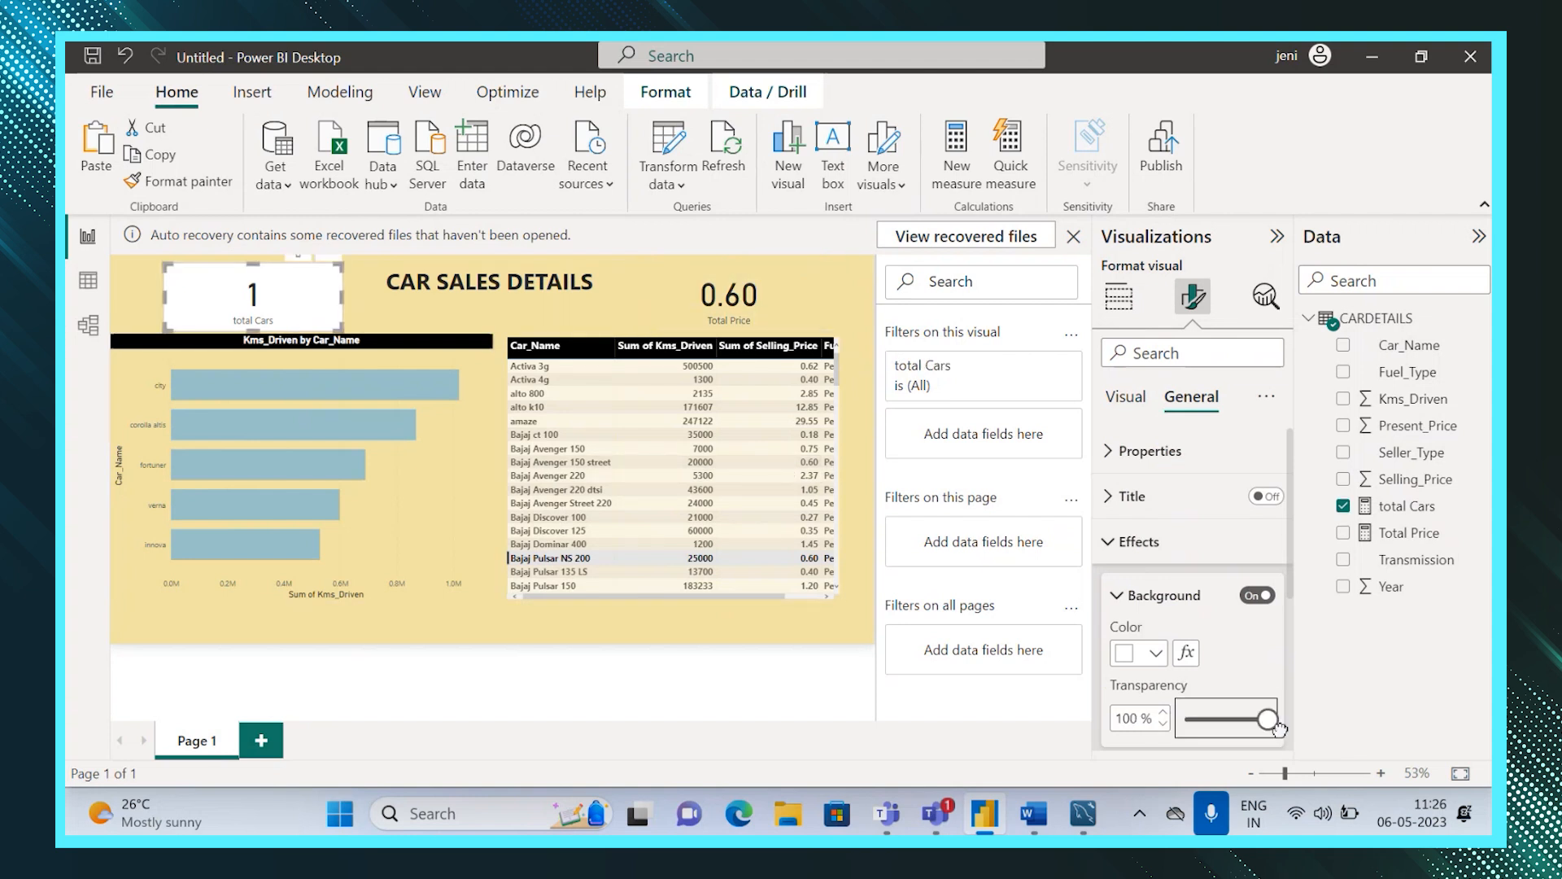
# Select a car's bar to test cross-filtering of the cards and table, then clear the selection.
pyautogui.click(744, 626)
pyautogui.click(179, 291)
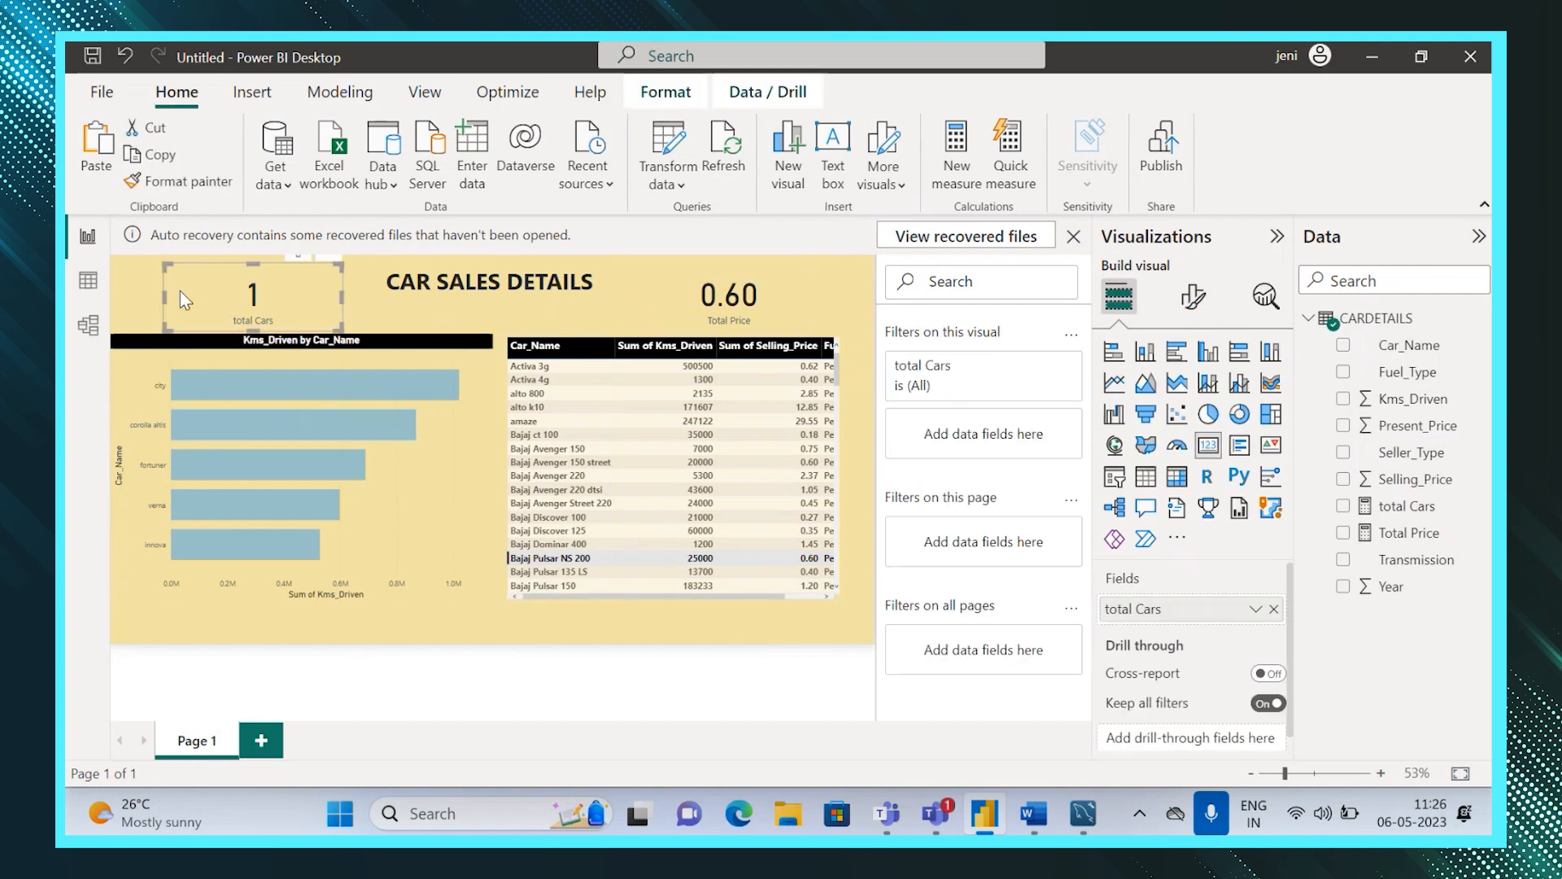
pyautogui.click(298, 439)
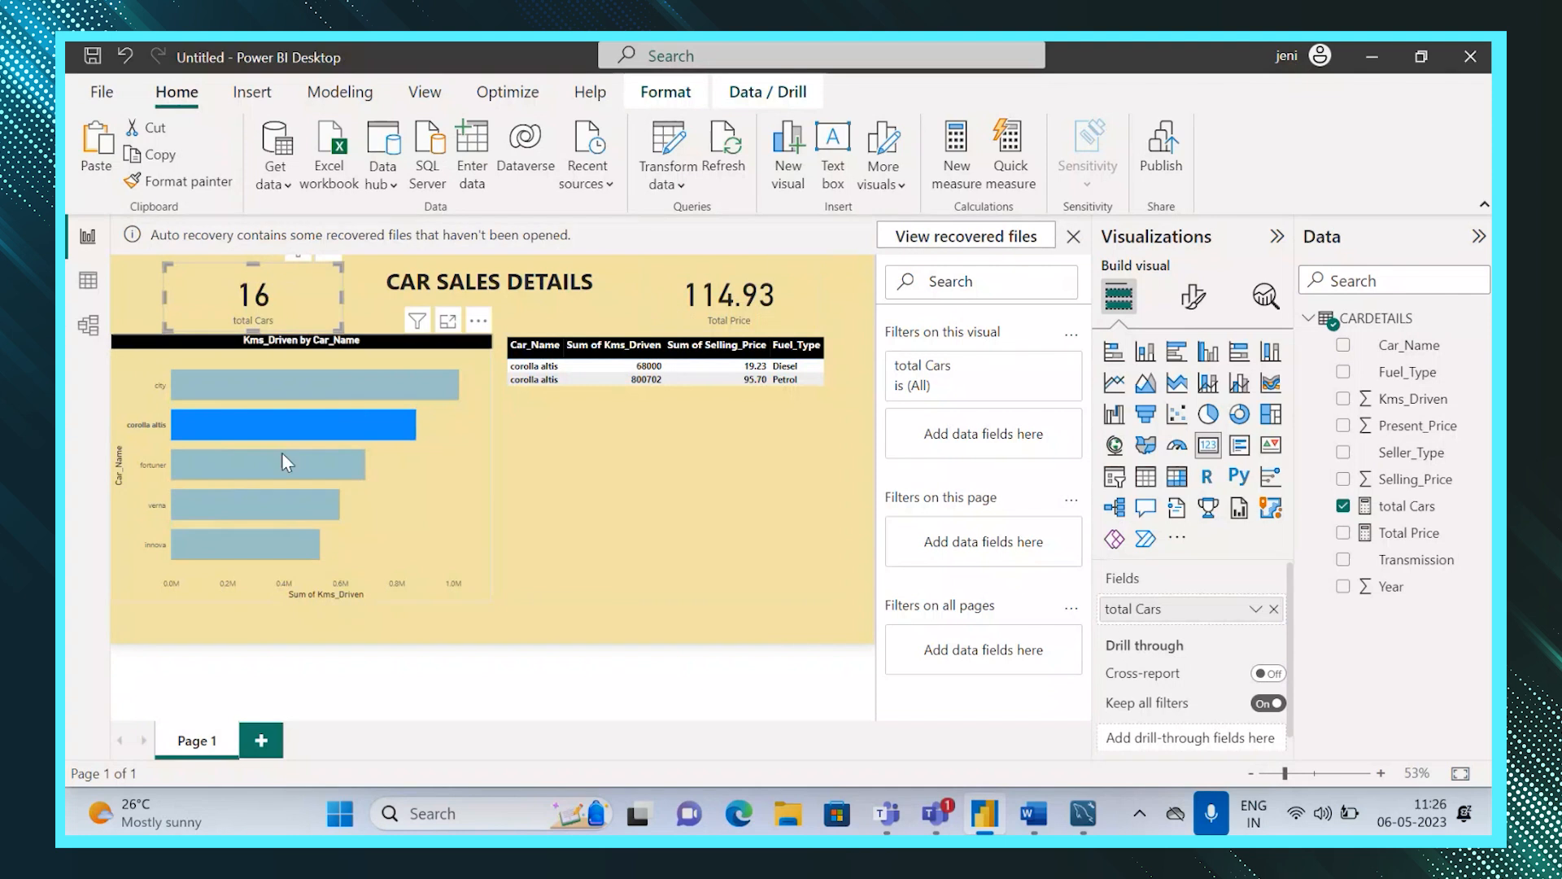
pyautogui.click(847, 622)
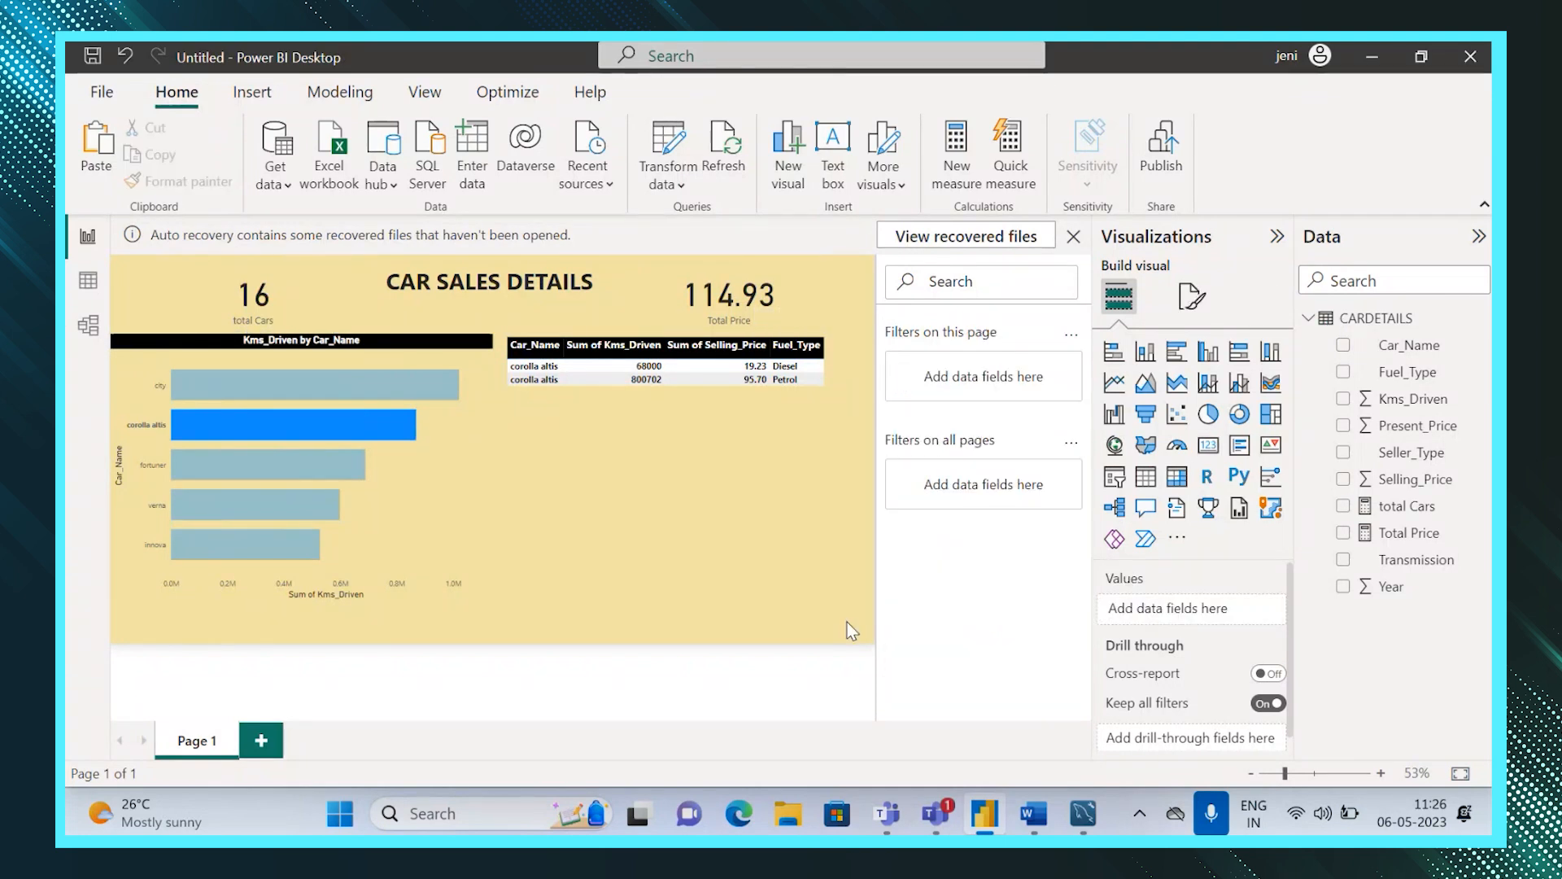
pyautogui.click(154, 309)
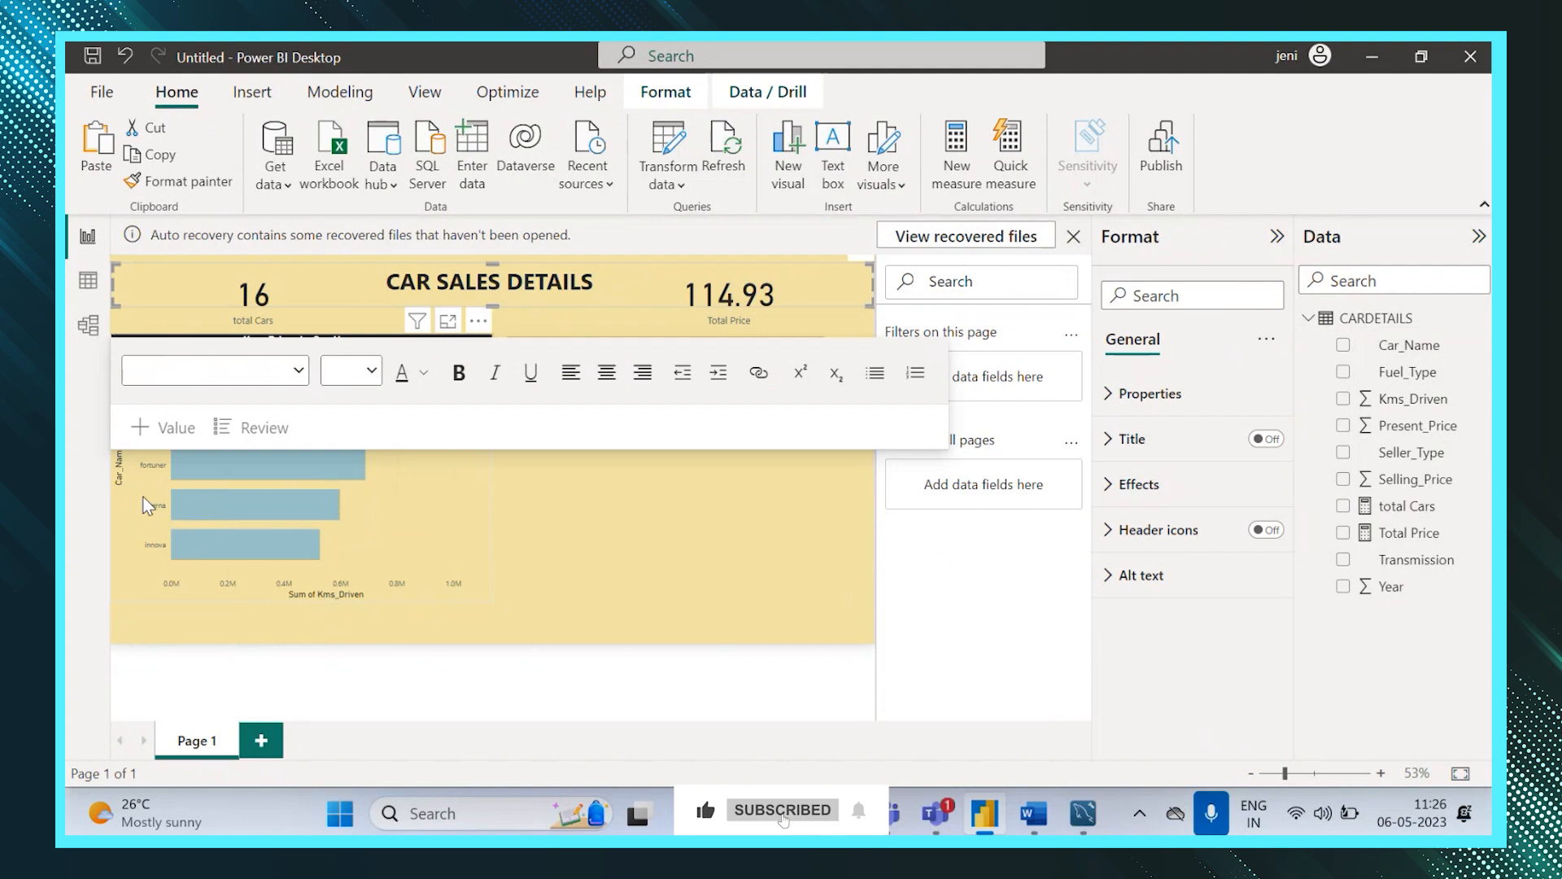
pyautogui.click(148, 505)
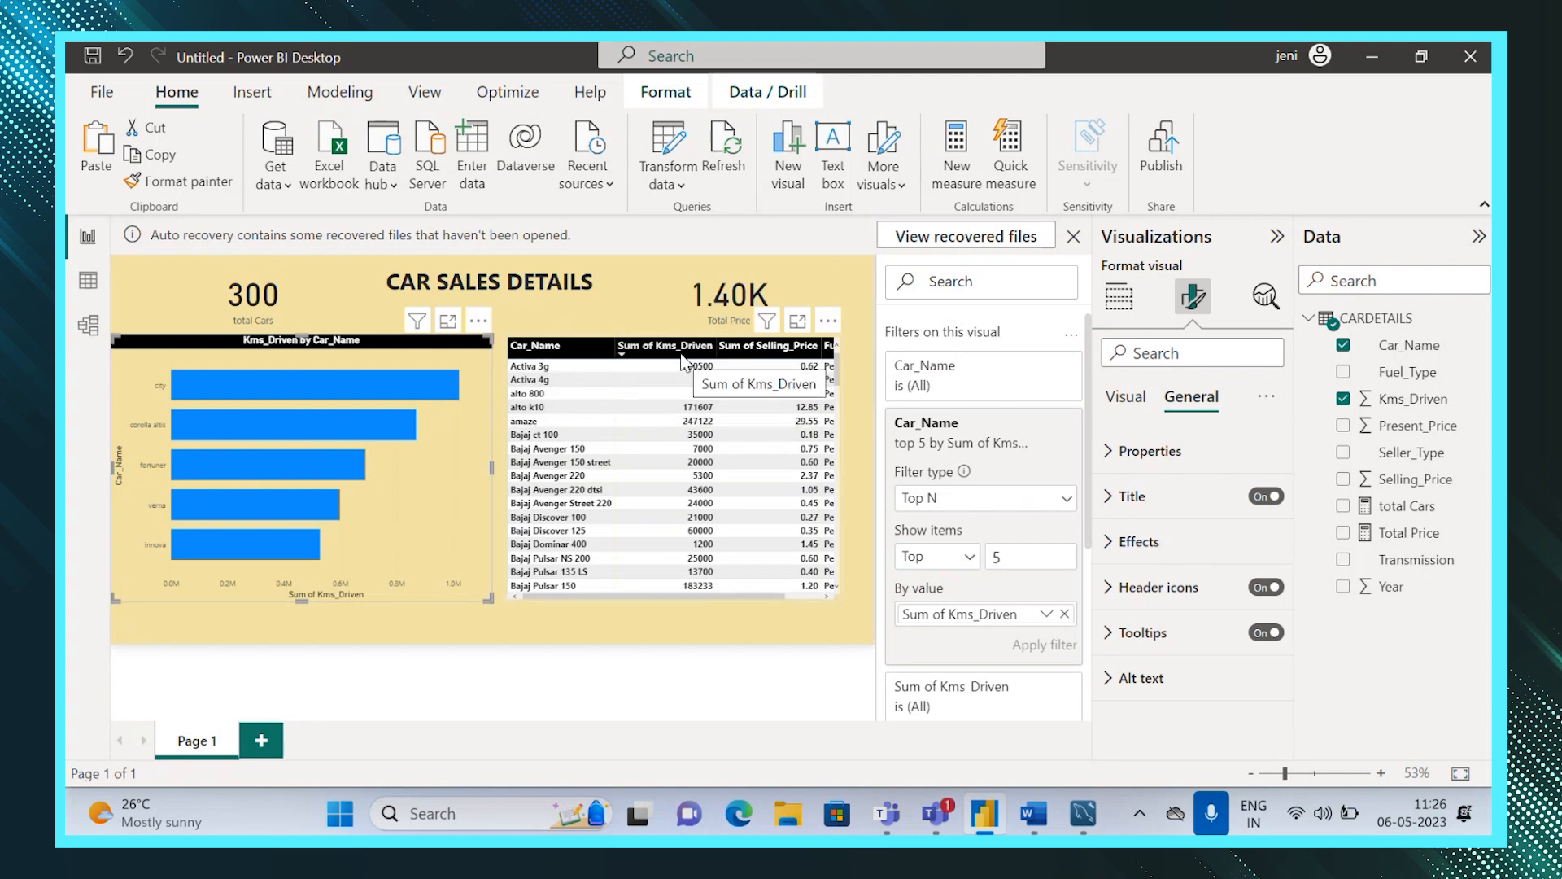
# Rename the table's Sum of Kms_Driven column to Kms_Driven.
pyautogui.click(550, 353)
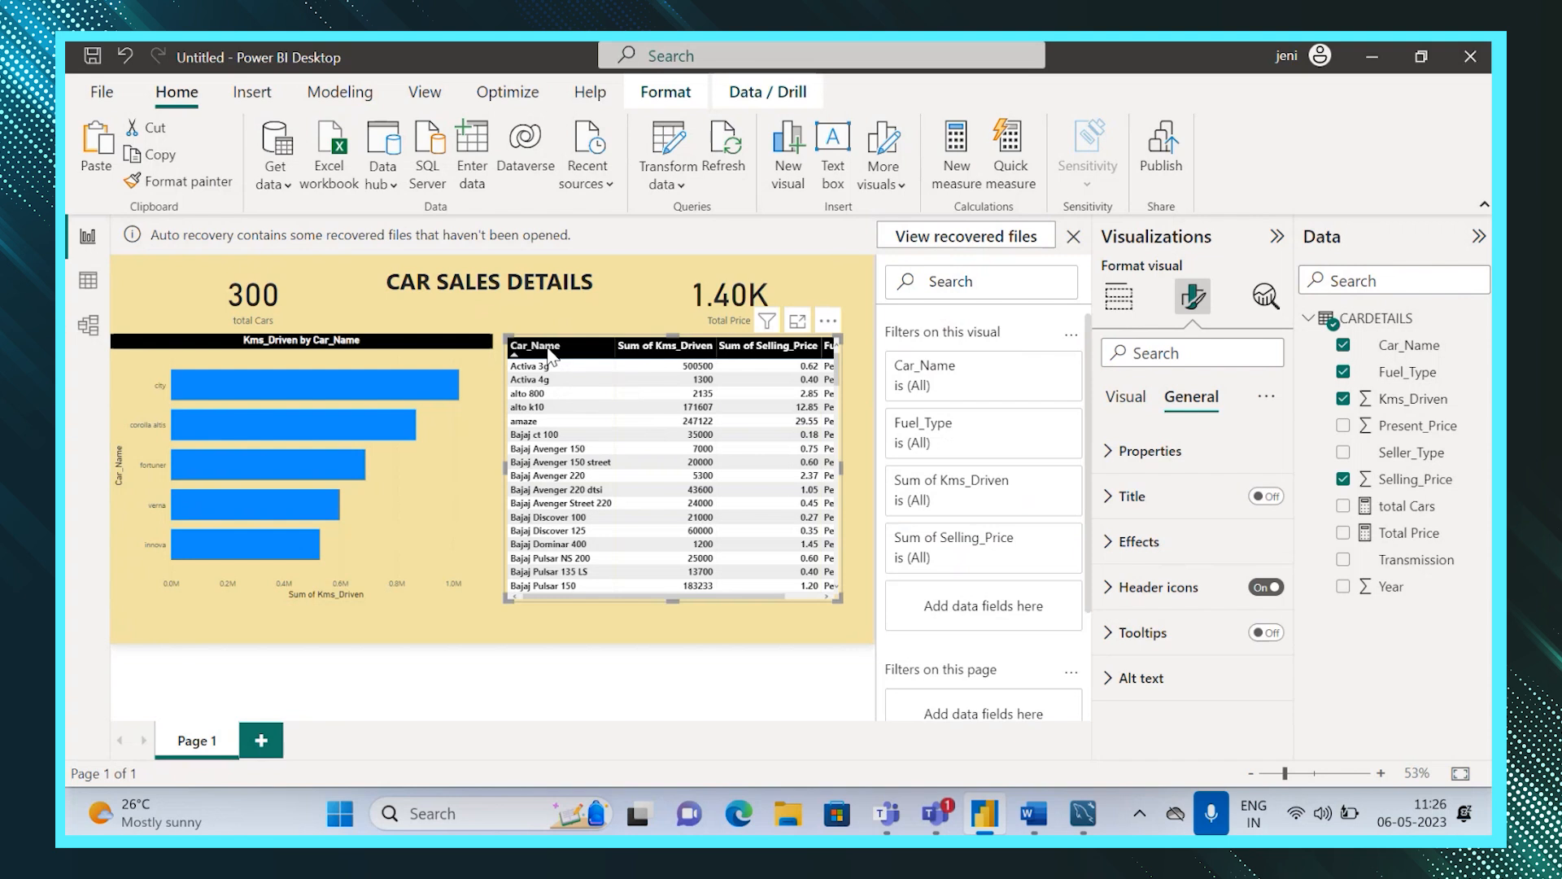
pyautogui.click(1127, 312)
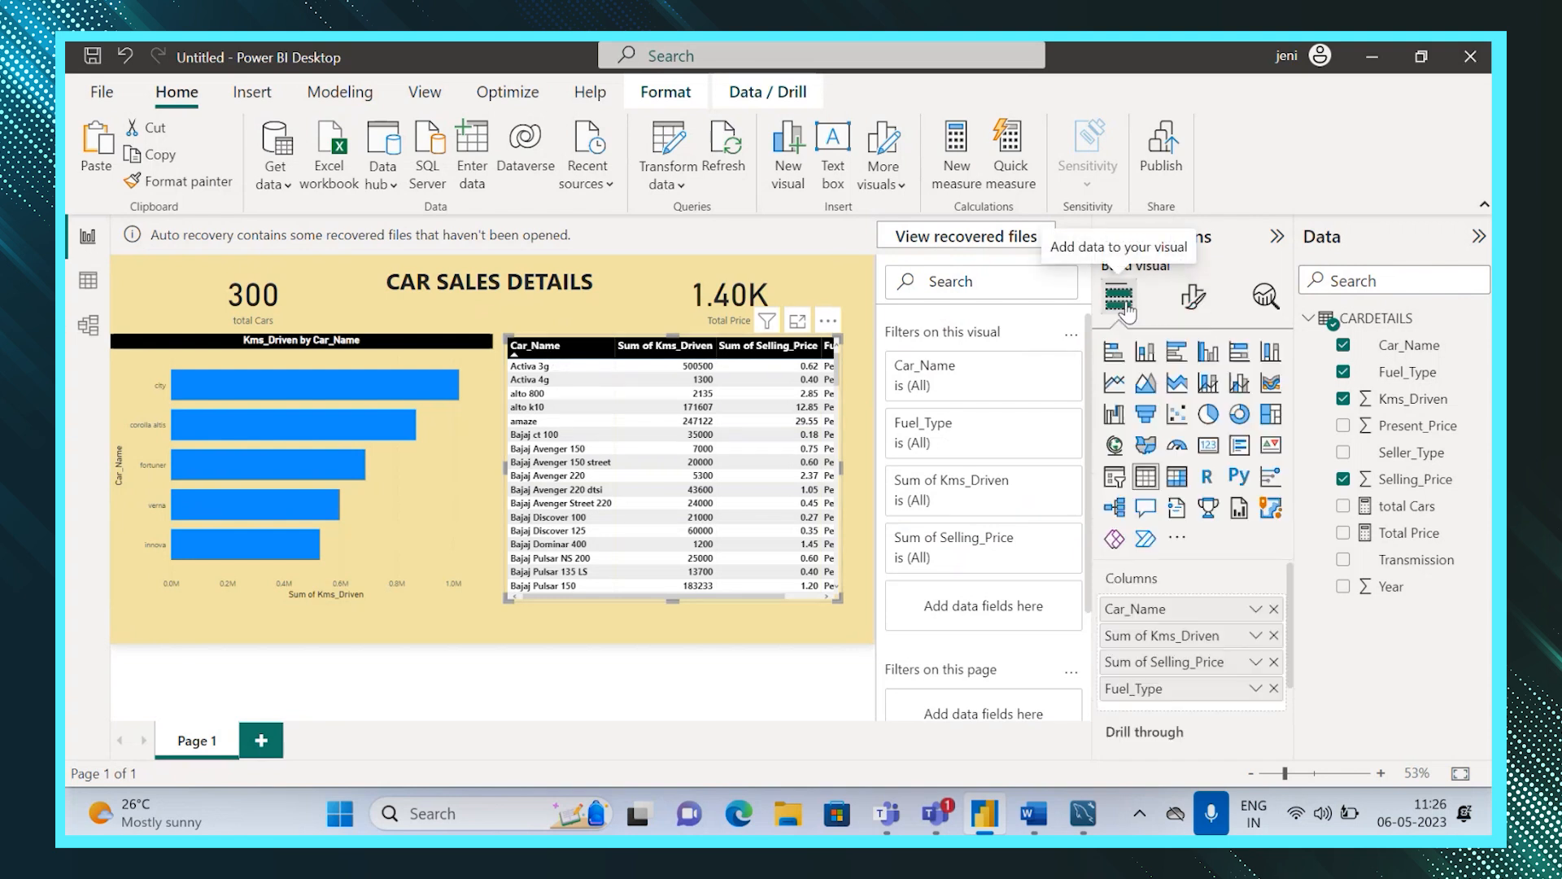
pyautogui.doubleClick(1168, 639)
pyautogui.click(1184, 639)
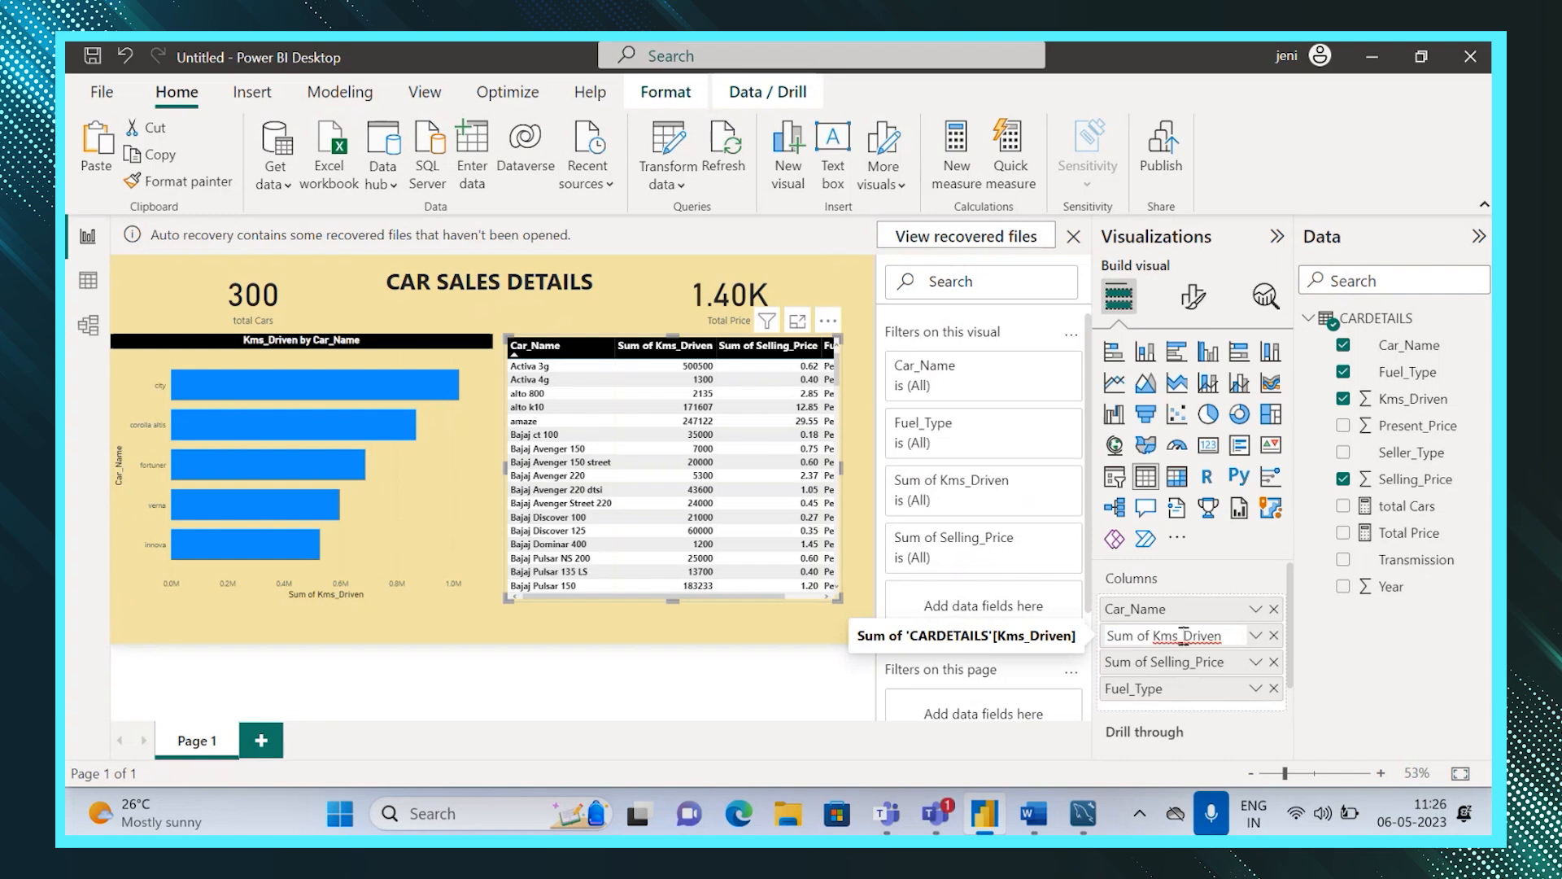
pyautogui.click(1150, 638)
pyautogui.press('BackSpace')
pyautogui.press('BackSpace')
pyautogui.press('BackSpace')
pyautogui.press('BackSpace')
pyautogui.press('BackSpace')
pyautogui.press('BackSpace')
pyautogui.press('Return')
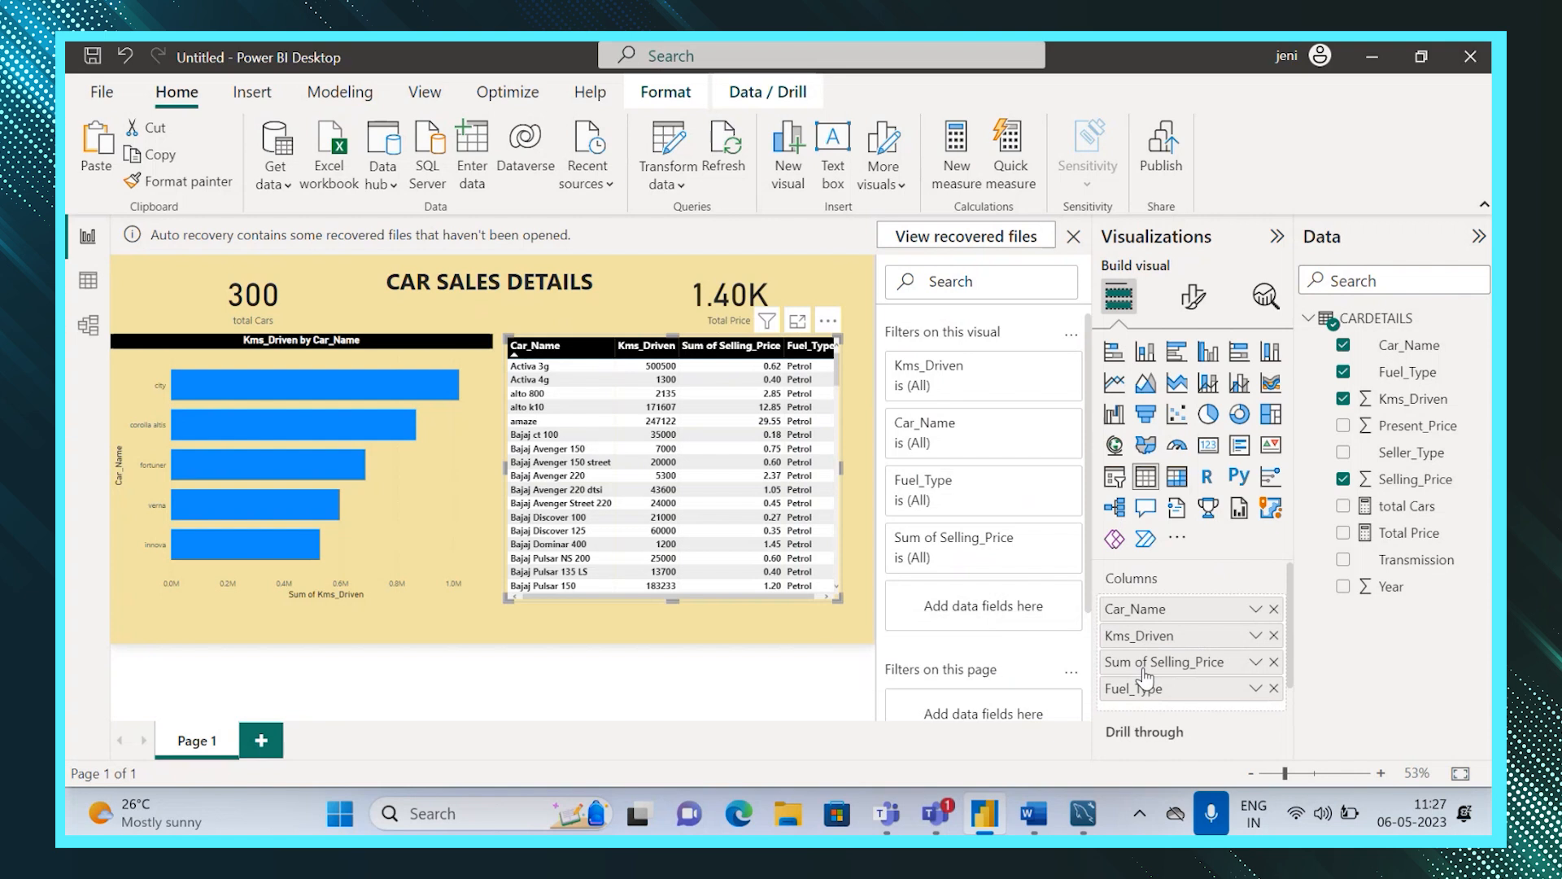
# Rename the table's Sum of Selling_Price column to Selling_Price.
pyautogui.doubleClick(1147, 662)
pyautogui.press('BackSpace')
pyautogui.press('BackSpace')
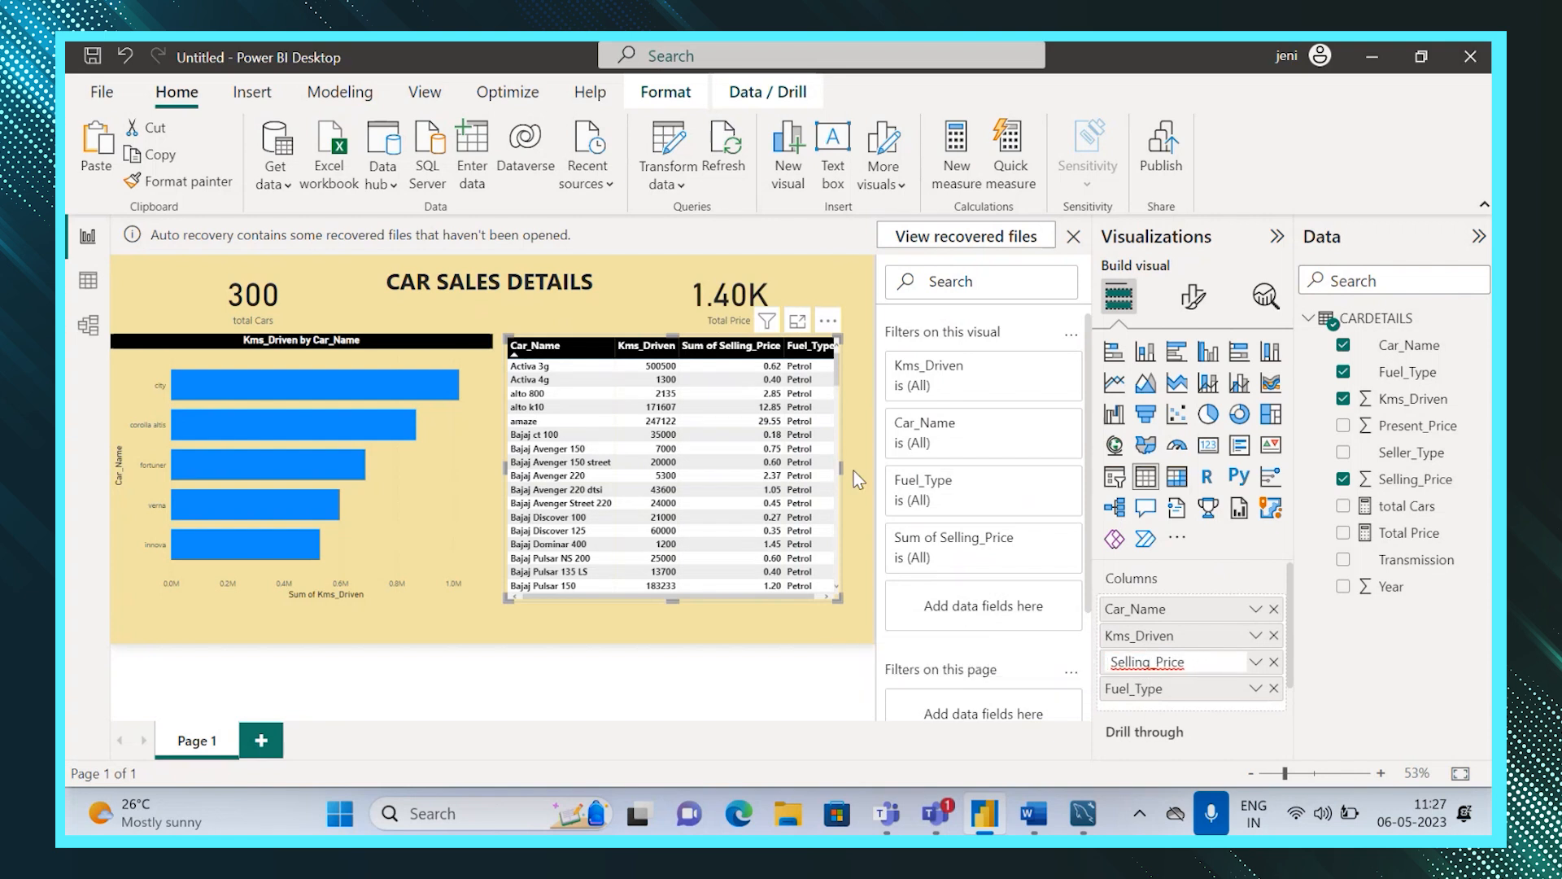
# Widen the table visual slightly and scroll through its rows.
pyautogui.moveTo(840, 469); pyautogui.dragTo(851, 472)
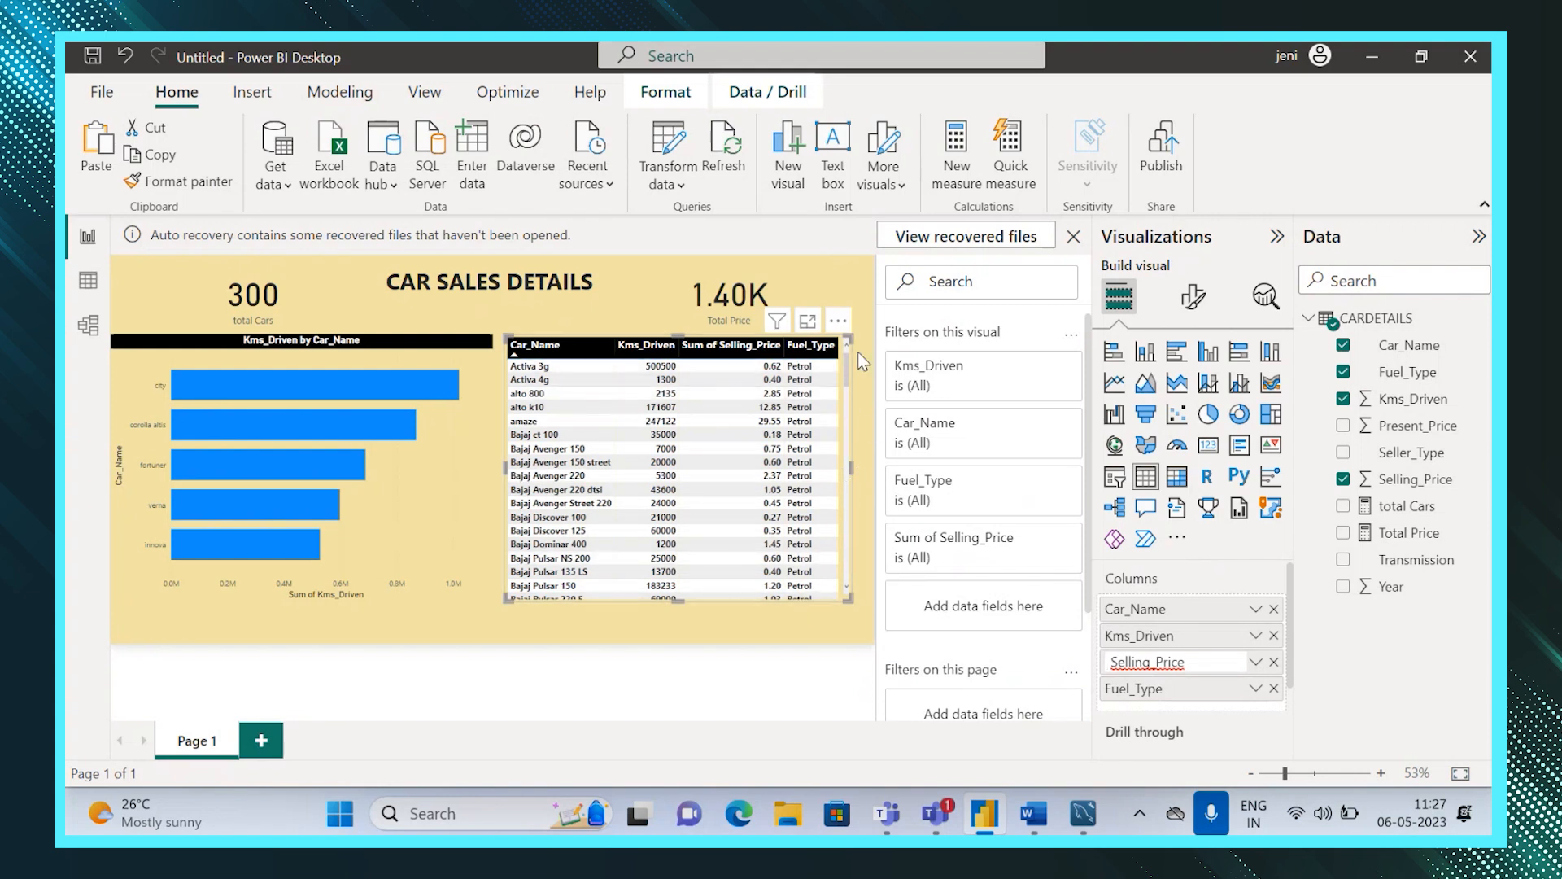
pyautogui.moveTo(843, 373); pyautogui.dragTo(860, 545)
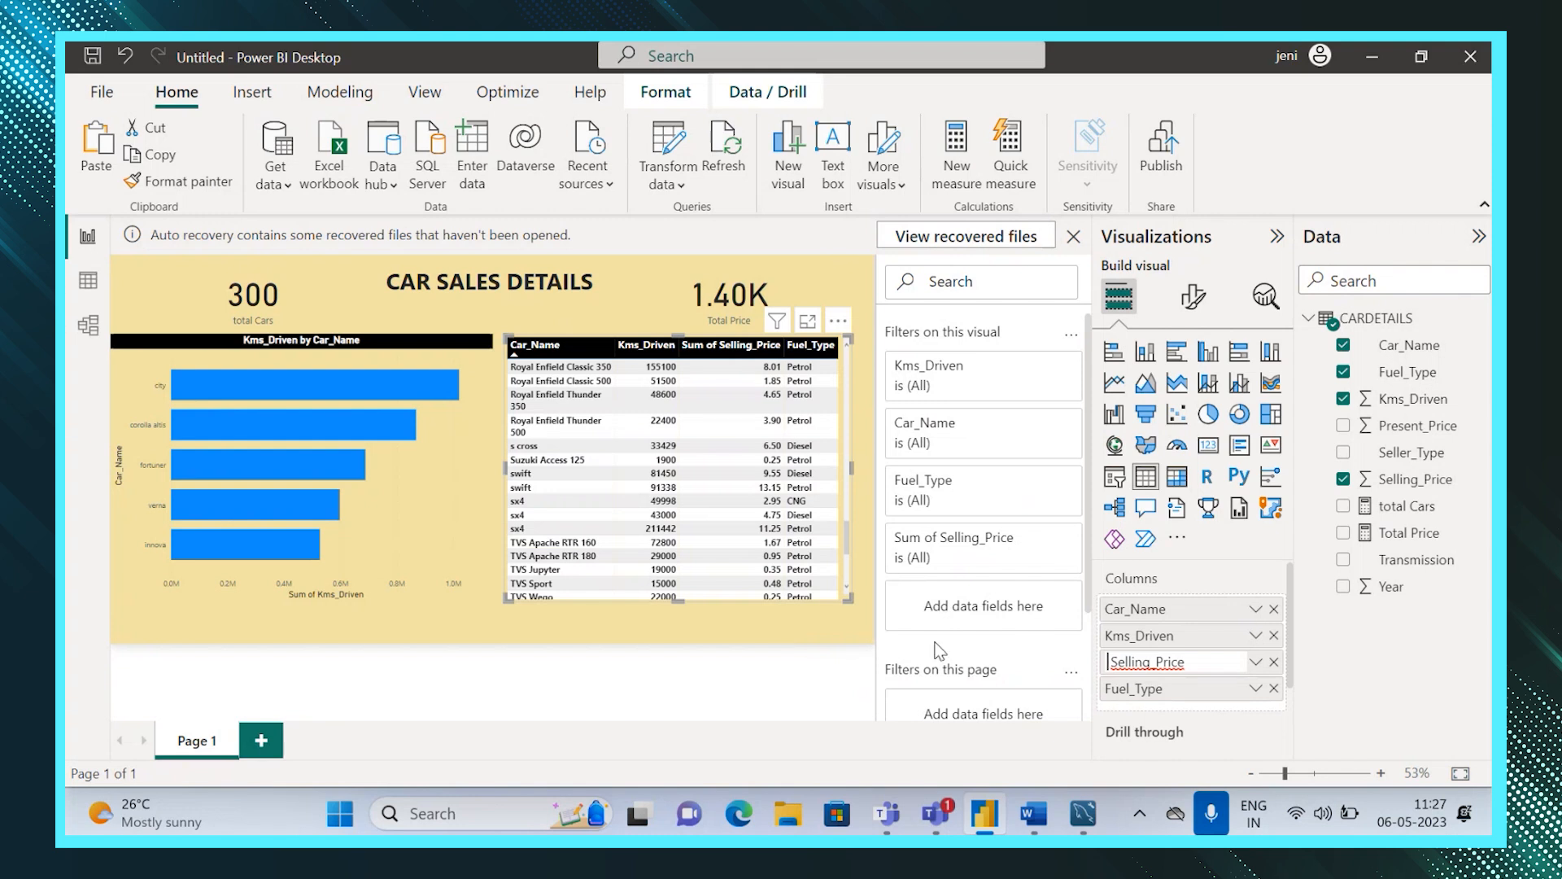
# Switch to MySQL Workbench and run the query select * from car_date where Fuel_type = 'Diesel';.
pyautogui.click(1085, 815)
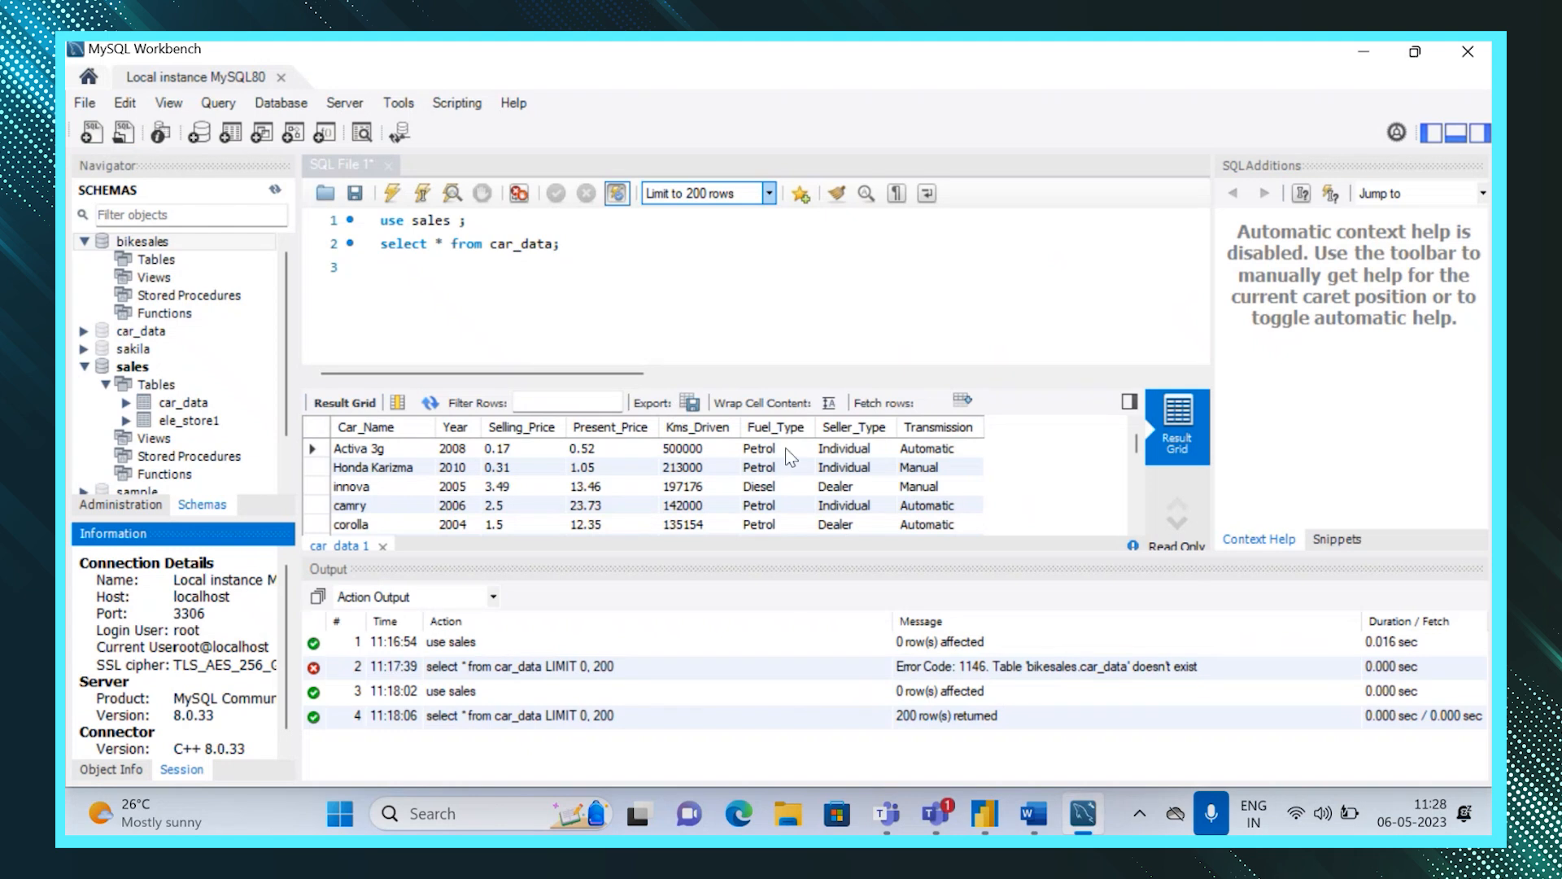
pyautogui.click(620, 248)
pyautogui.press('Return')
pyautogui.press('Return')
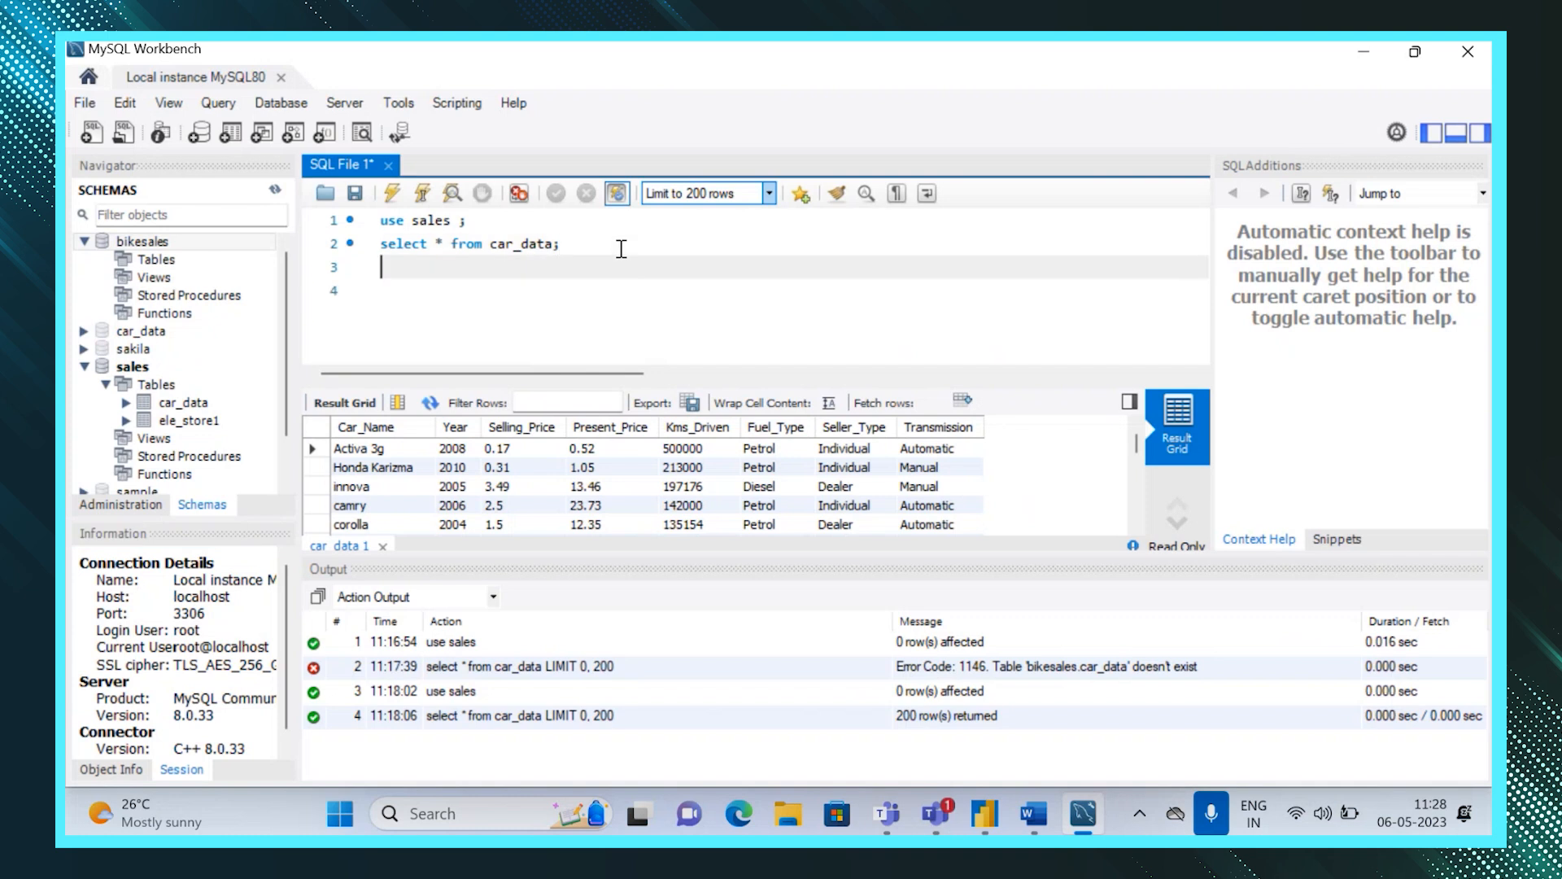
pyautogui.write('selec')
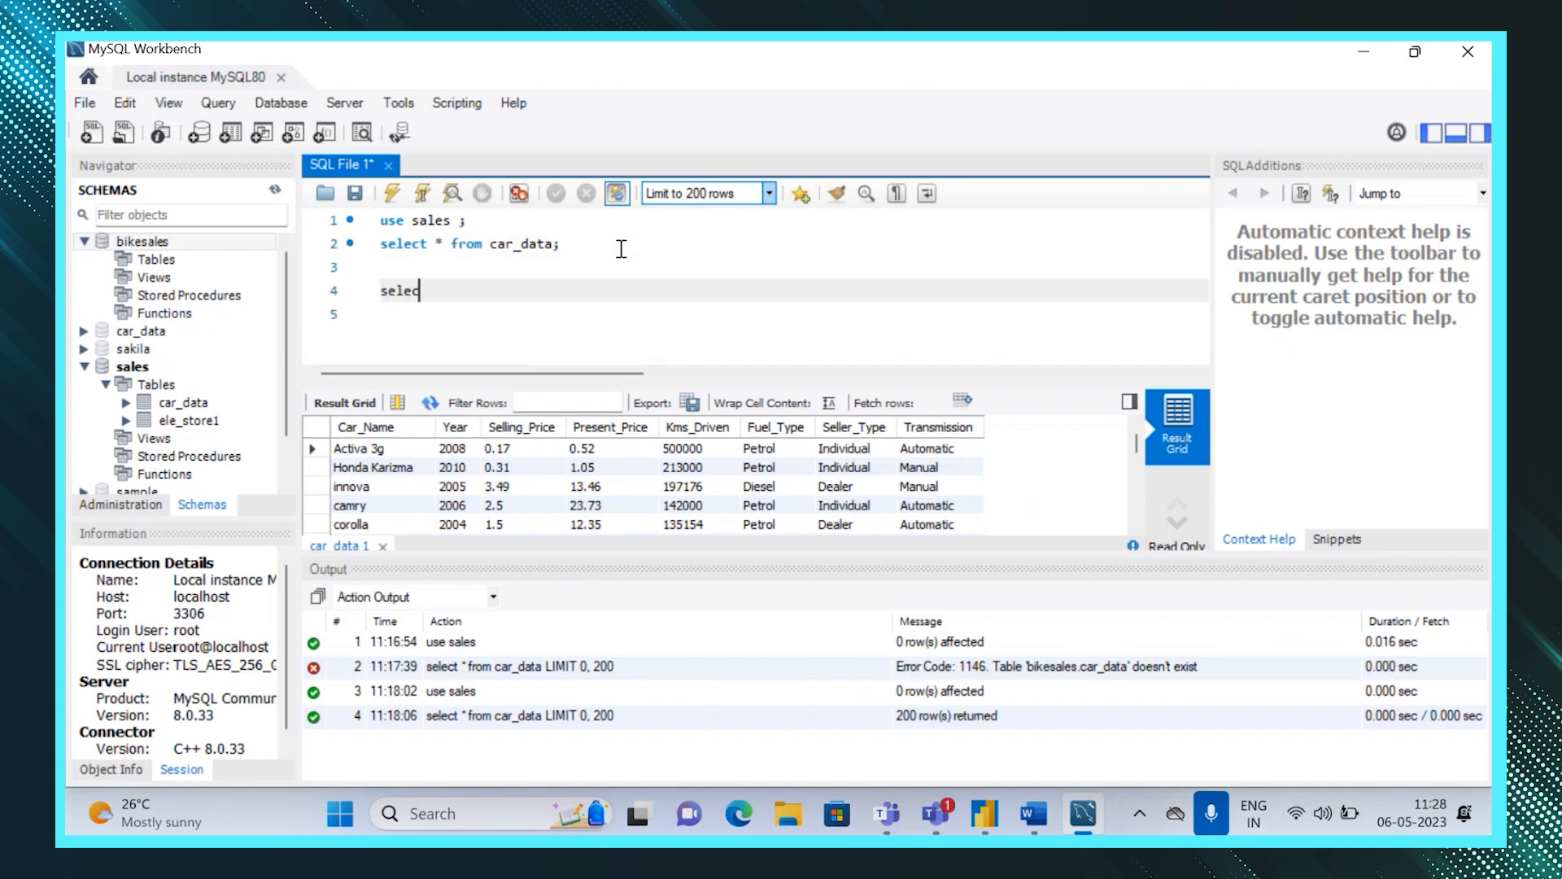
pyautogui.write('t * from car_date where ')
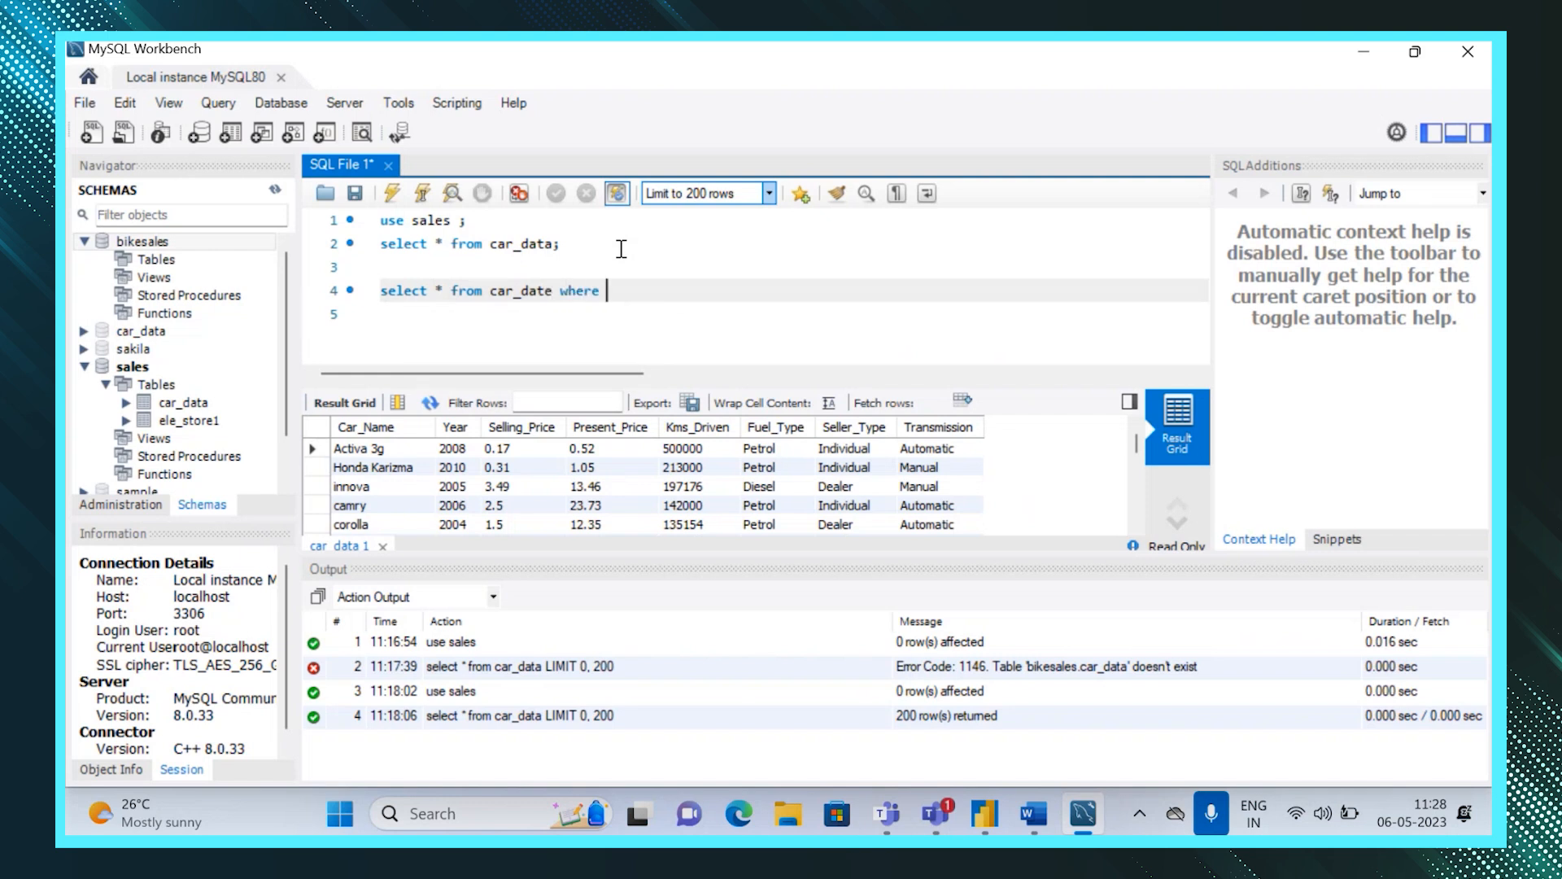
pyautogui.write("Fuel_type = 'Diese")
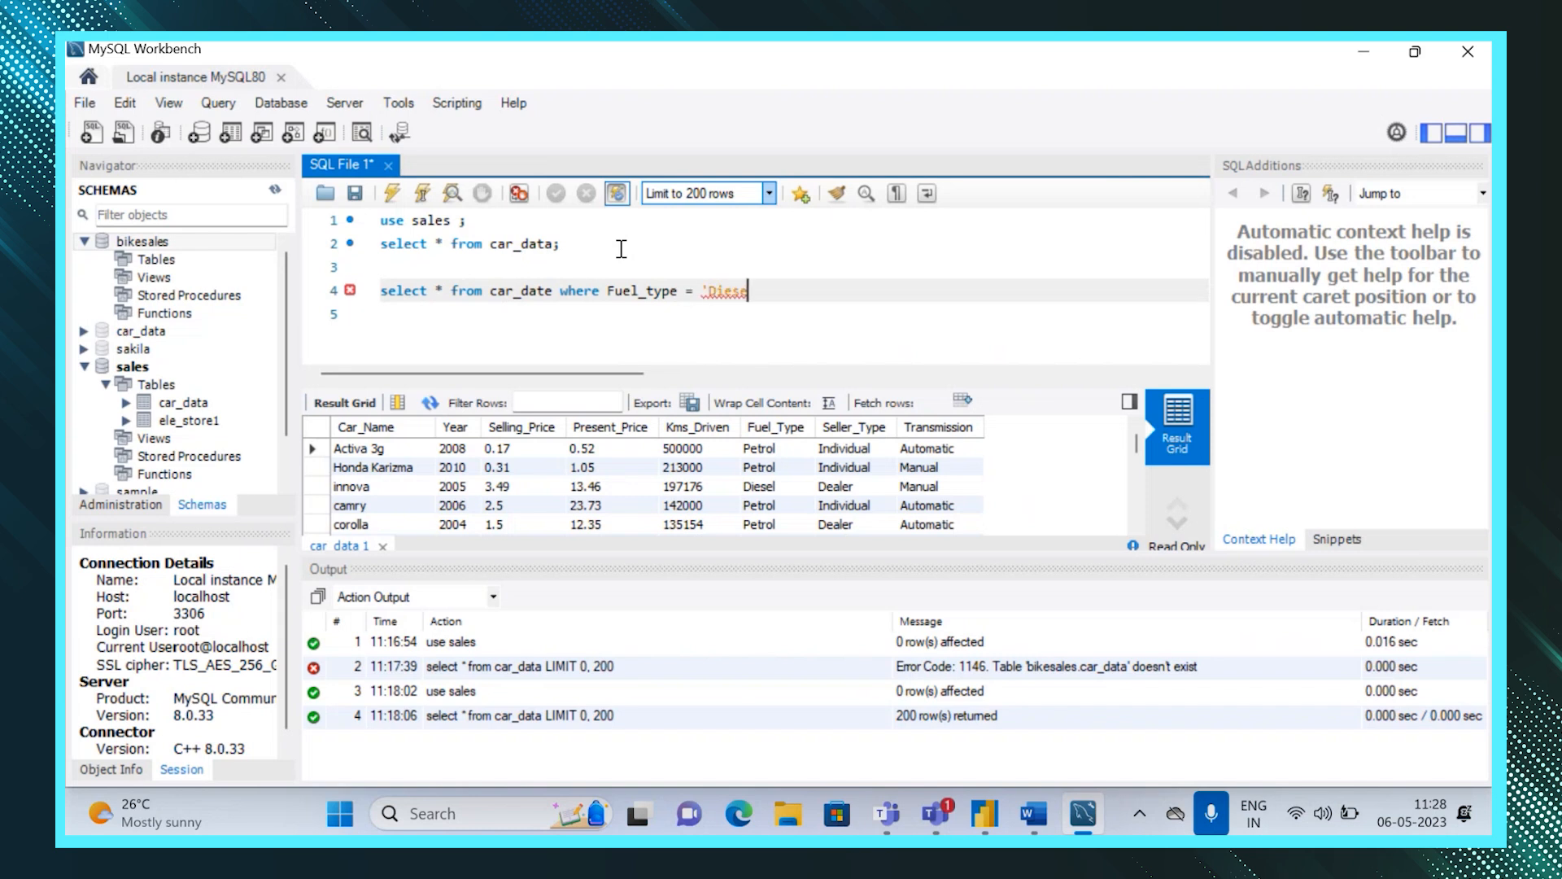
pyautogui.write("l';")
pyautogui.moveTo(788, 293); pyautogui.dragTo(380, 292)
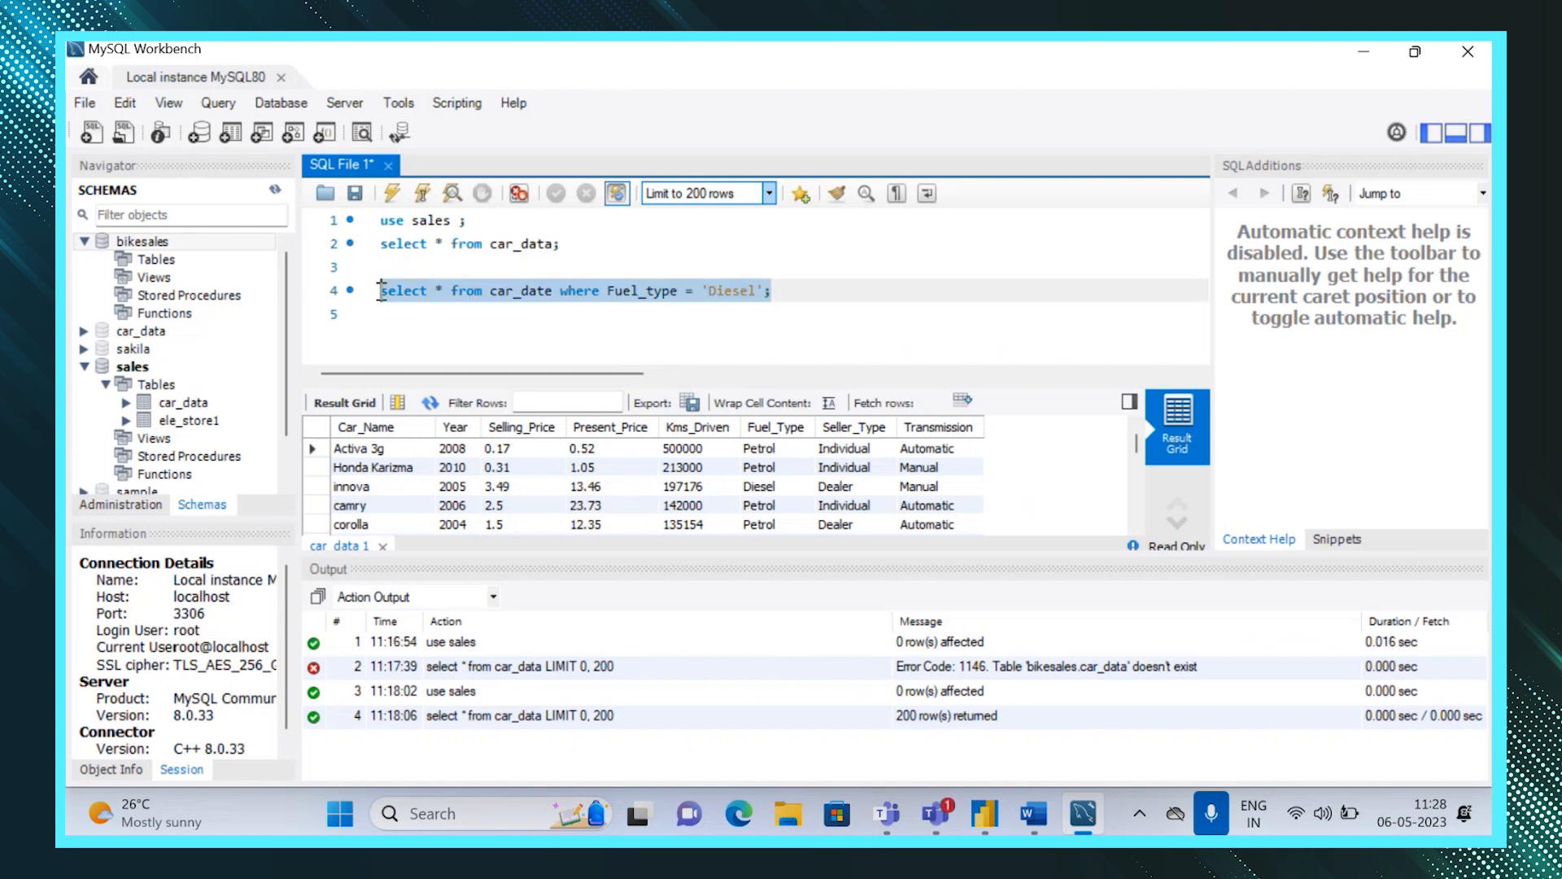
pyautogui.click(393, 193)
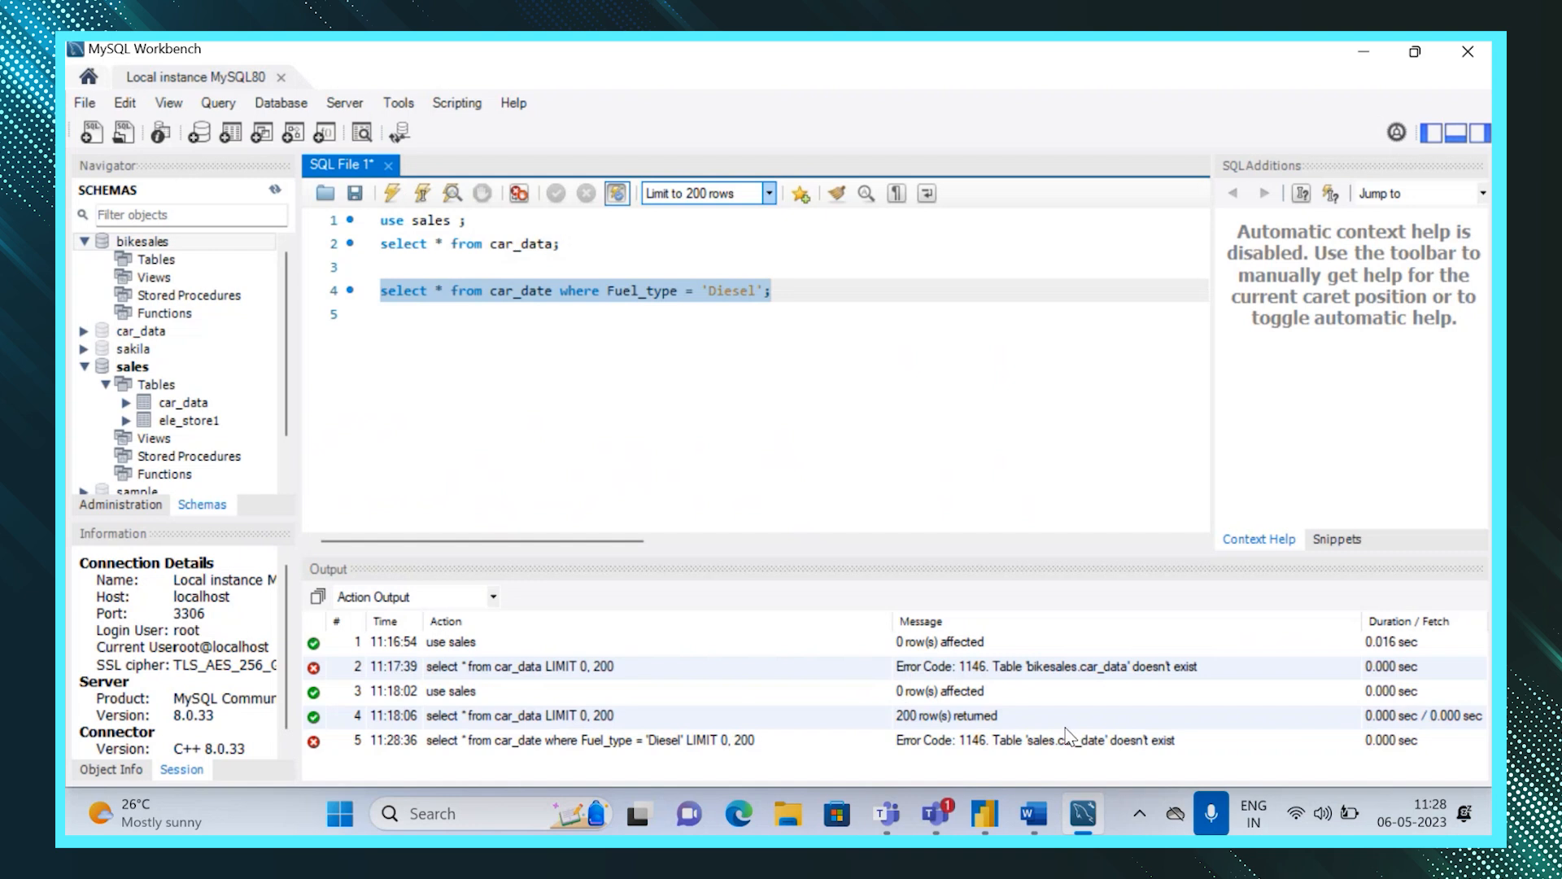
# Correct the table name in the query to car_data and run it again.
pyautogui.click(589, 350)
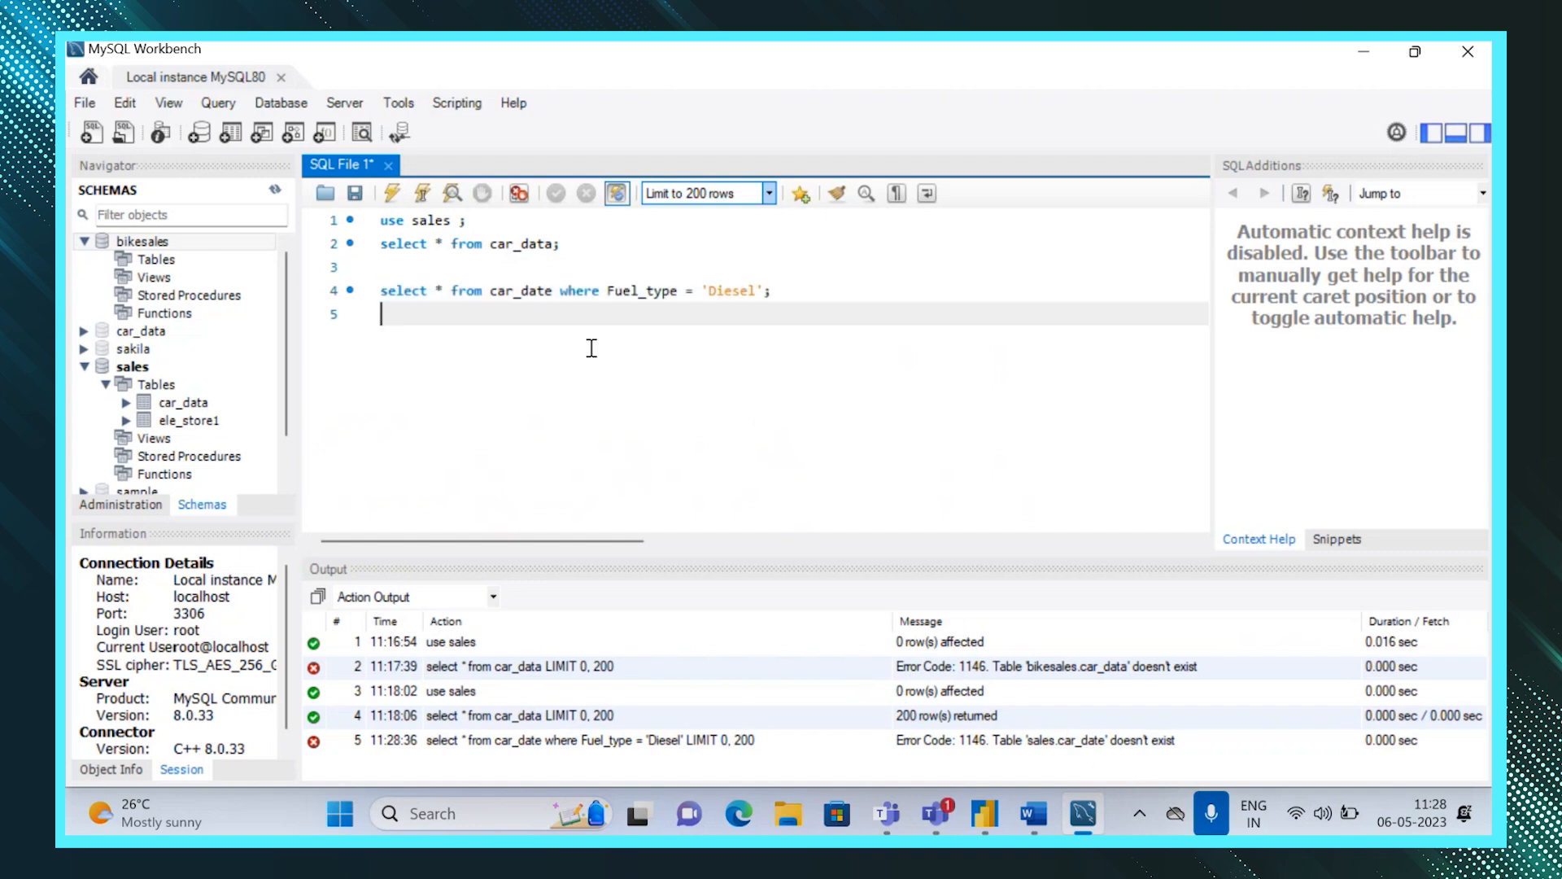
pyautogui.click(553, 293)
pyautogui.press('BackSpace')
pyautogui.write('a')
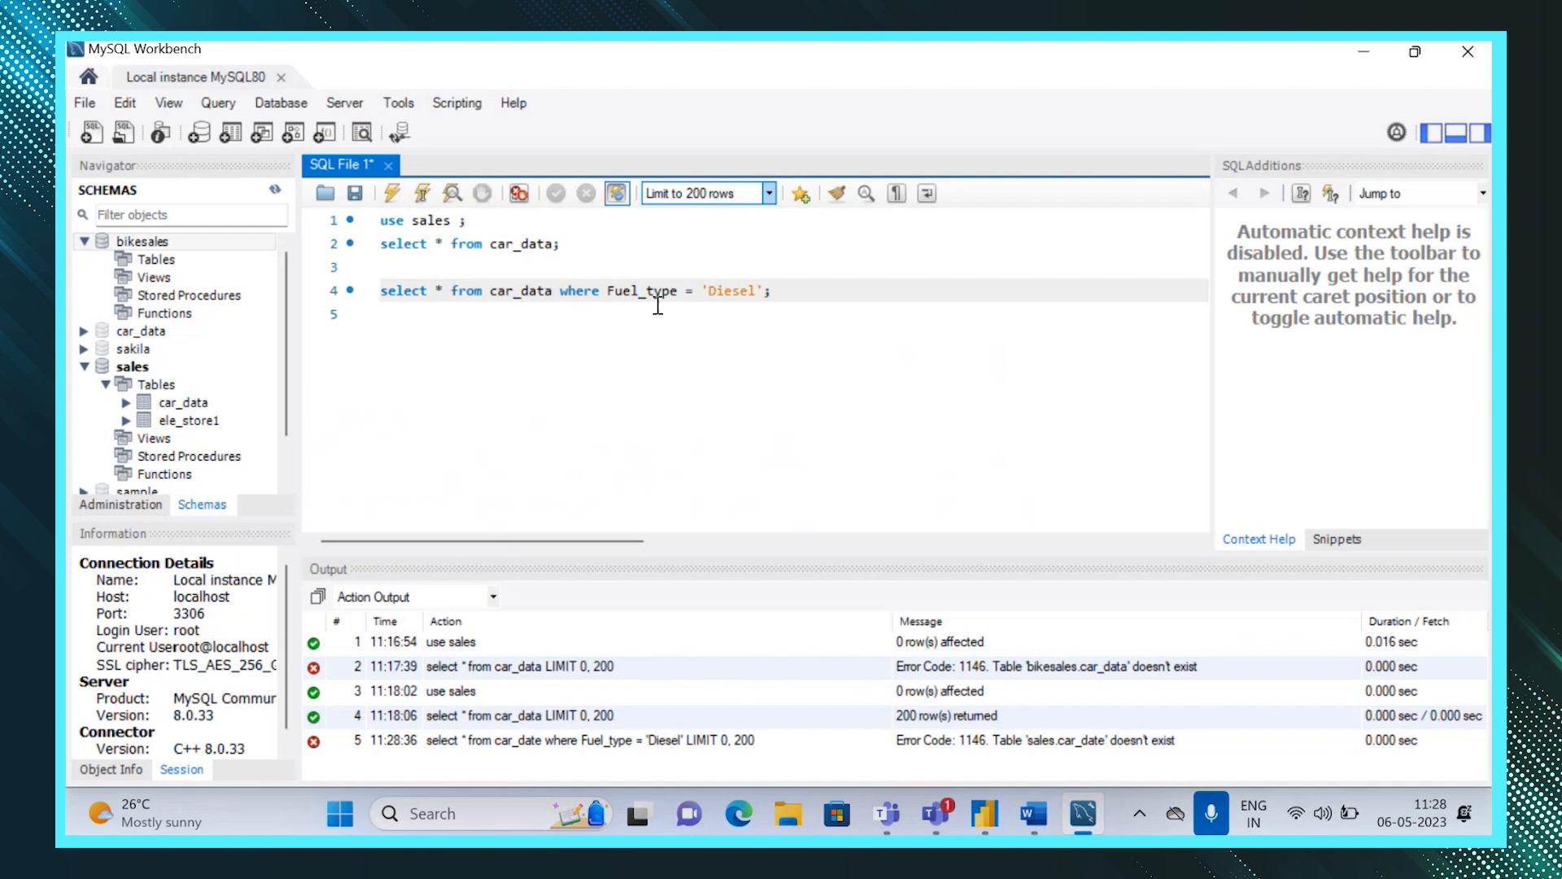
pyautogui.moveTo(772, 290); pyautogui.dragTo(381, 290)
pyautogui.click(394, 196)
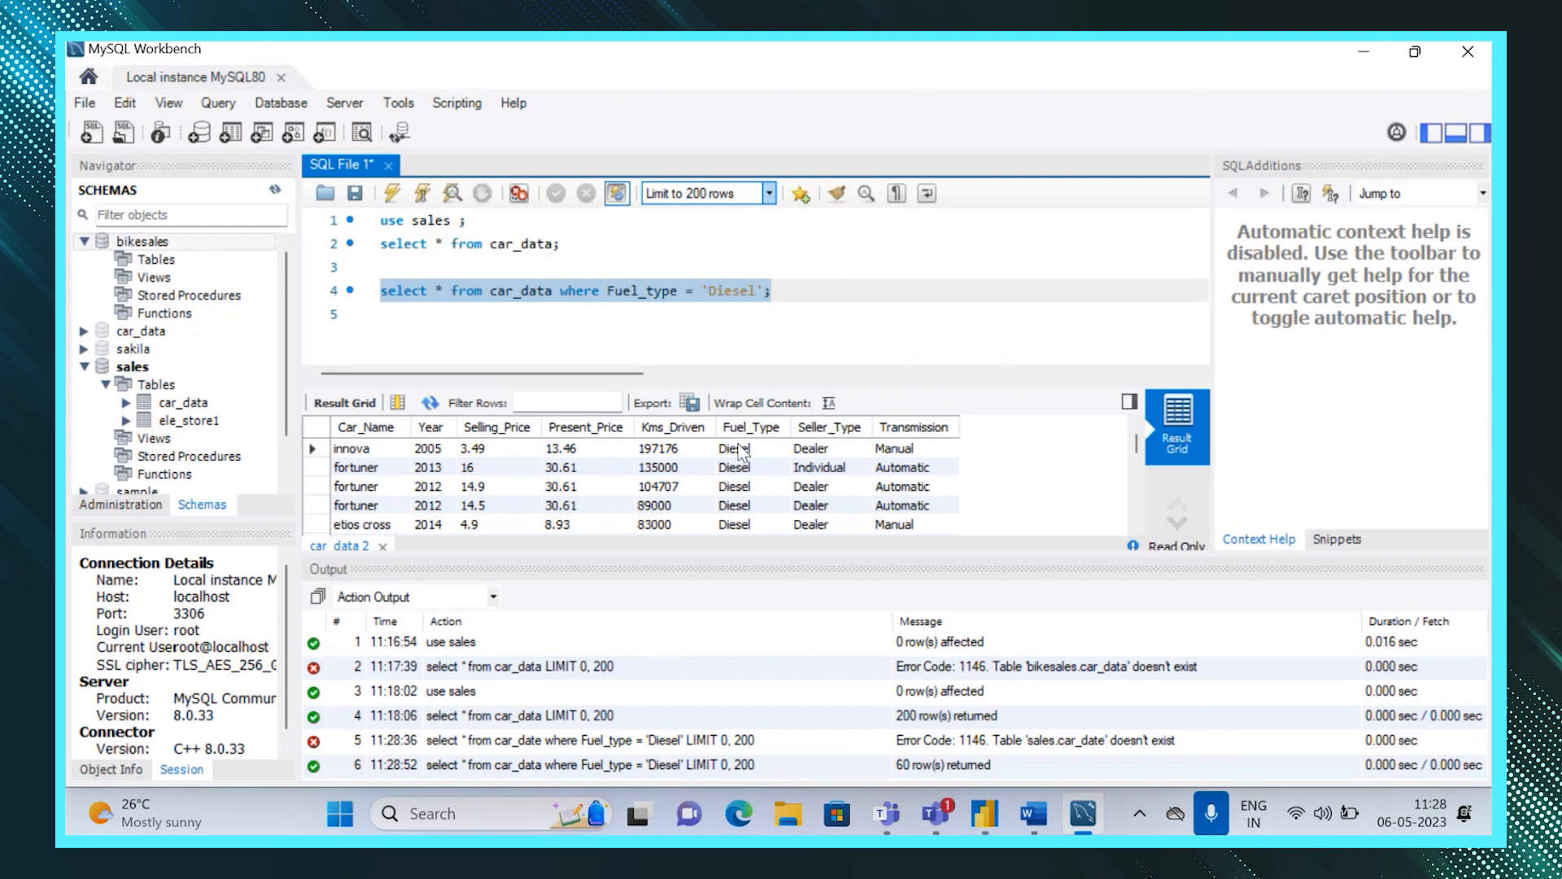
# Return to Power BI Desktop.
pyautogui.click(759, 291)
pyautogui.moveTo(761, 284); pyautogui.dragTo(382, 291)
pyautogui.hotkey('ctrl', 'c')
pyautogui.click(986, 809)
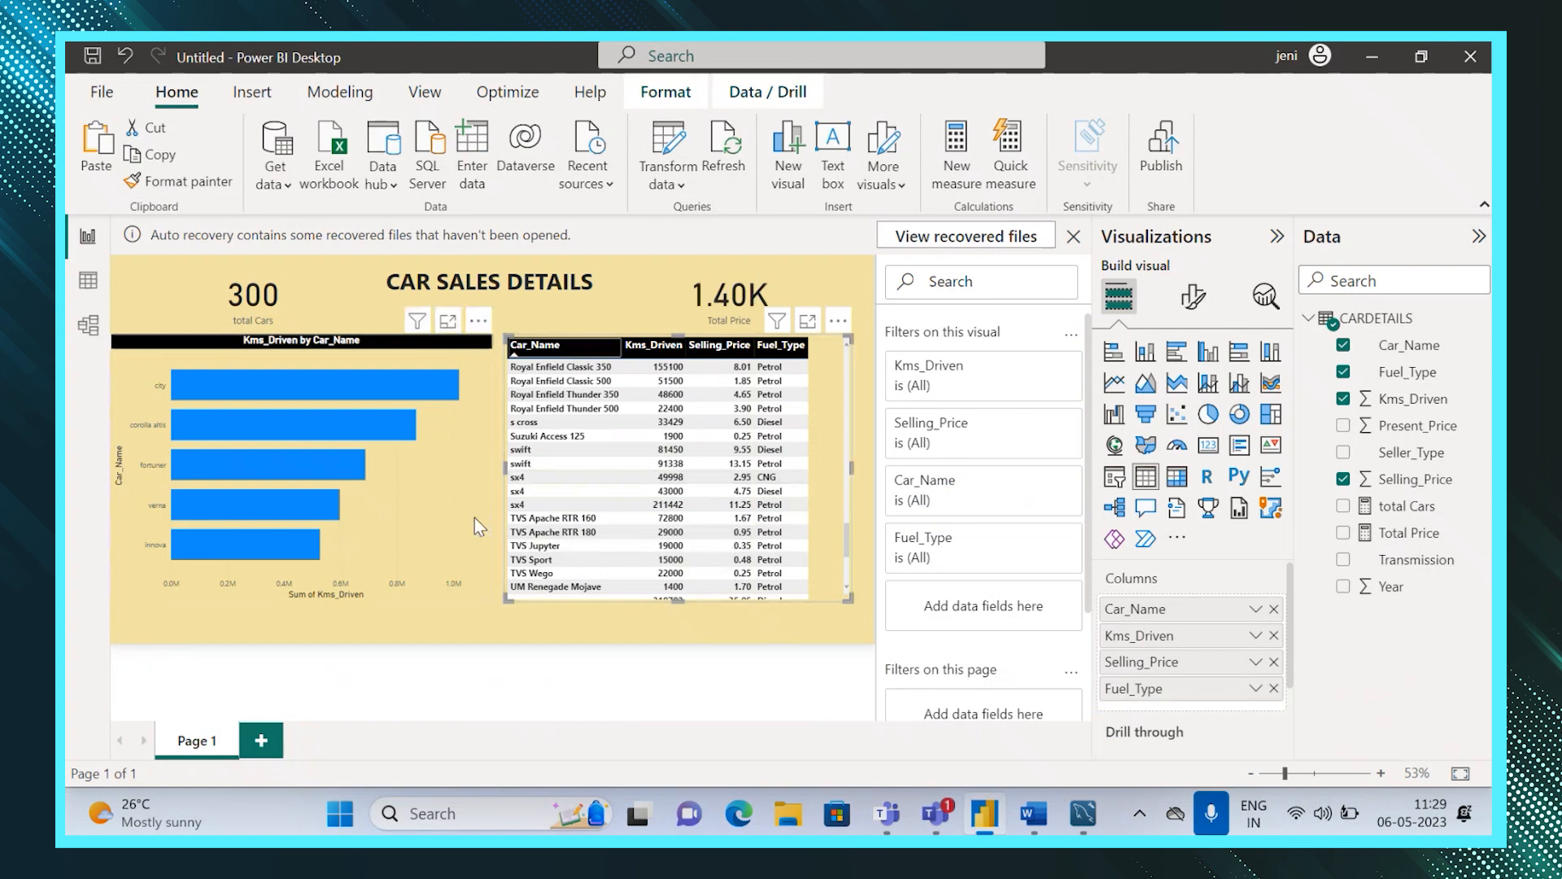
# Start Get Data, search for the MySQL database connector and choose to connect with it.
pyautogui.click(285, 189)
pyautogui.click(340, 667)
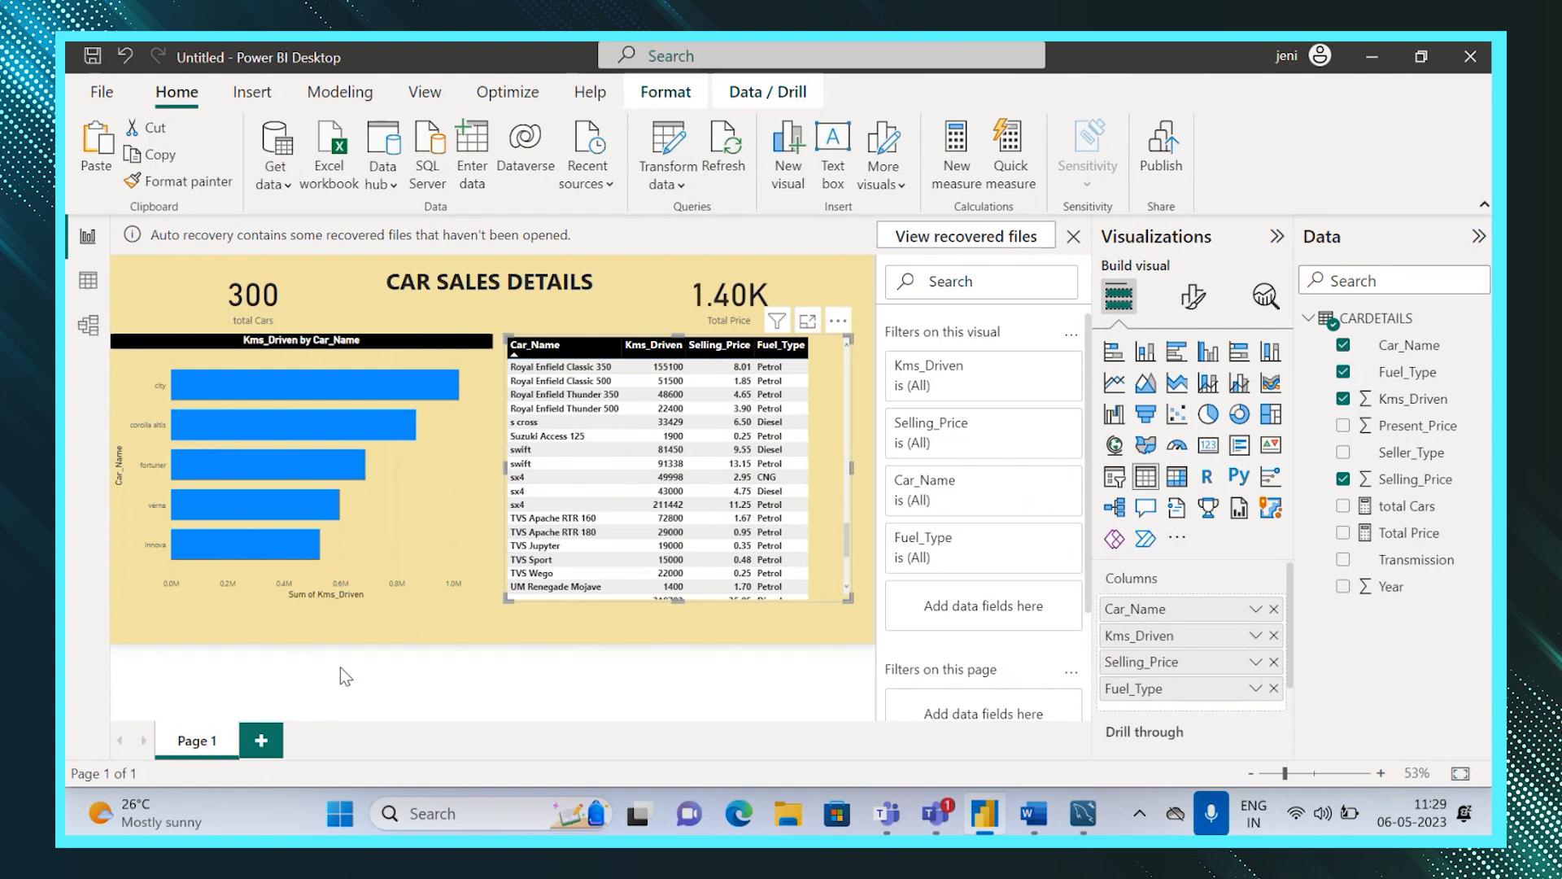
pyautogui.write('my')
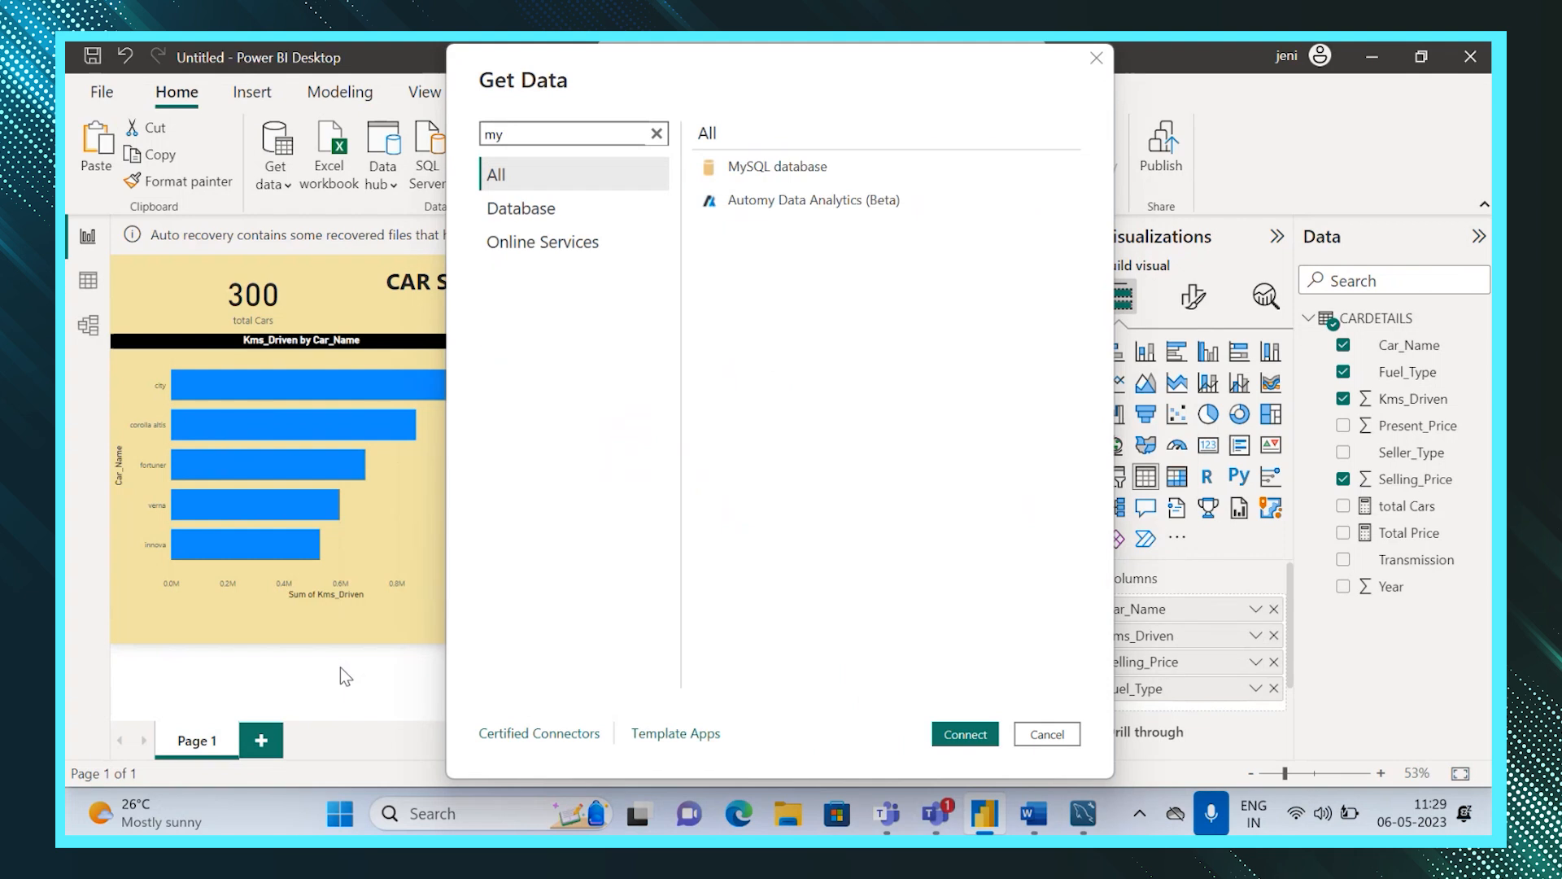
pyautogui.click(781, 168)
pyautogui.click(958, 737)
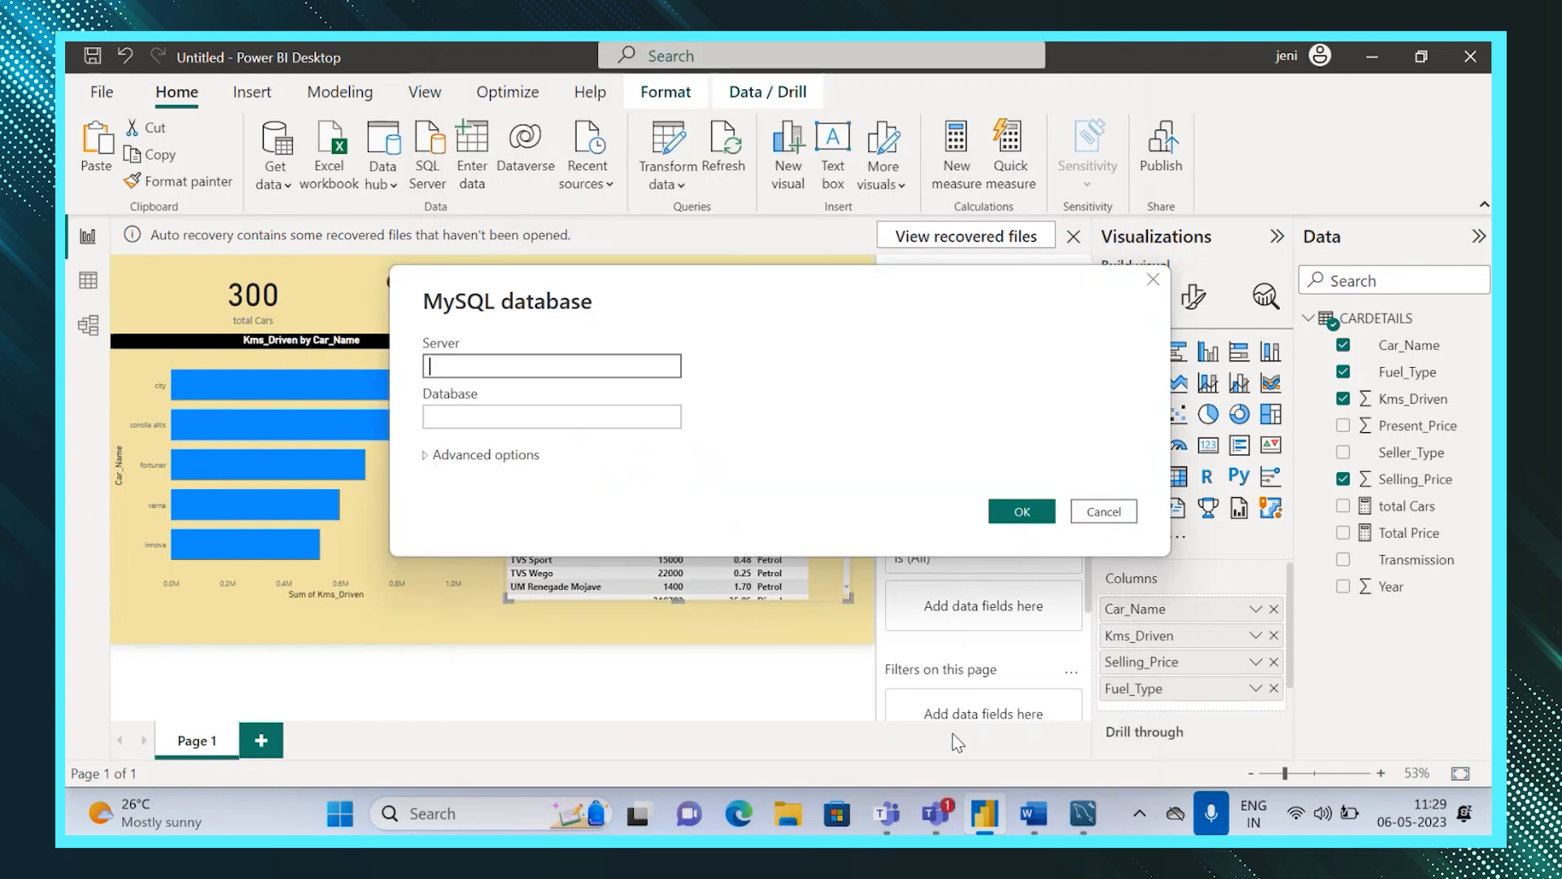
# Enter localhost as the server and sales as the database for the MySQL connection.
pyautogui.write('localhost')
pyautogui.click(637, 420)
pyautogui.write('sakes')
pyautogui.press('Left')
pyautogui.press('Left')
pyautogui.press('BackSpace')
pyautogui.write('l')
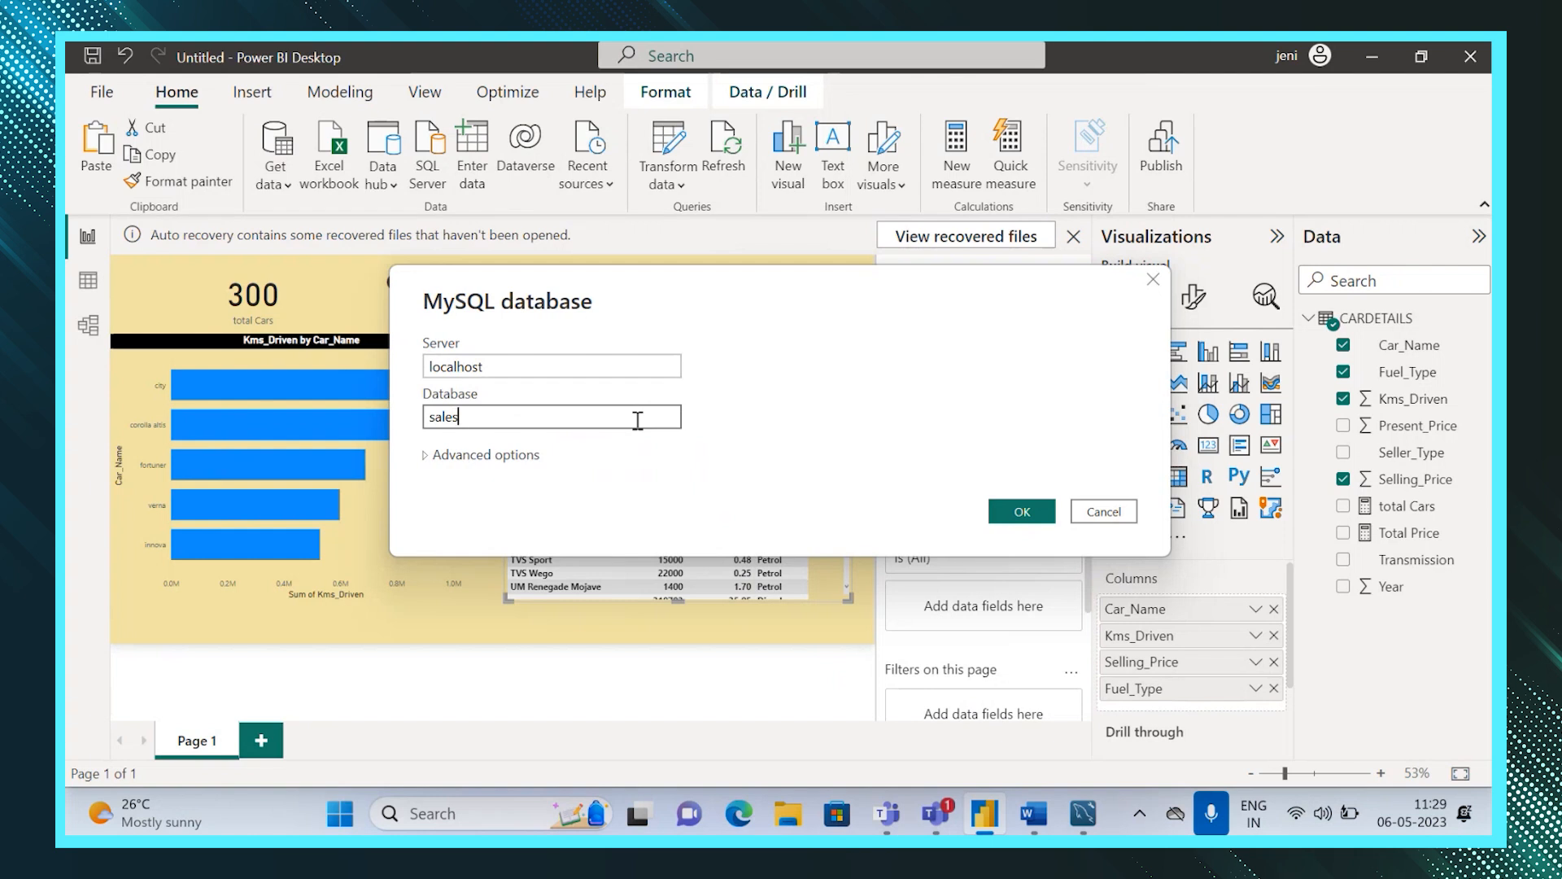
# Add the SQL statement select * from car_data where Fuel_type = 'Diesel' under advanced options and confirm the connection.
pyautogui.click(423, 455)
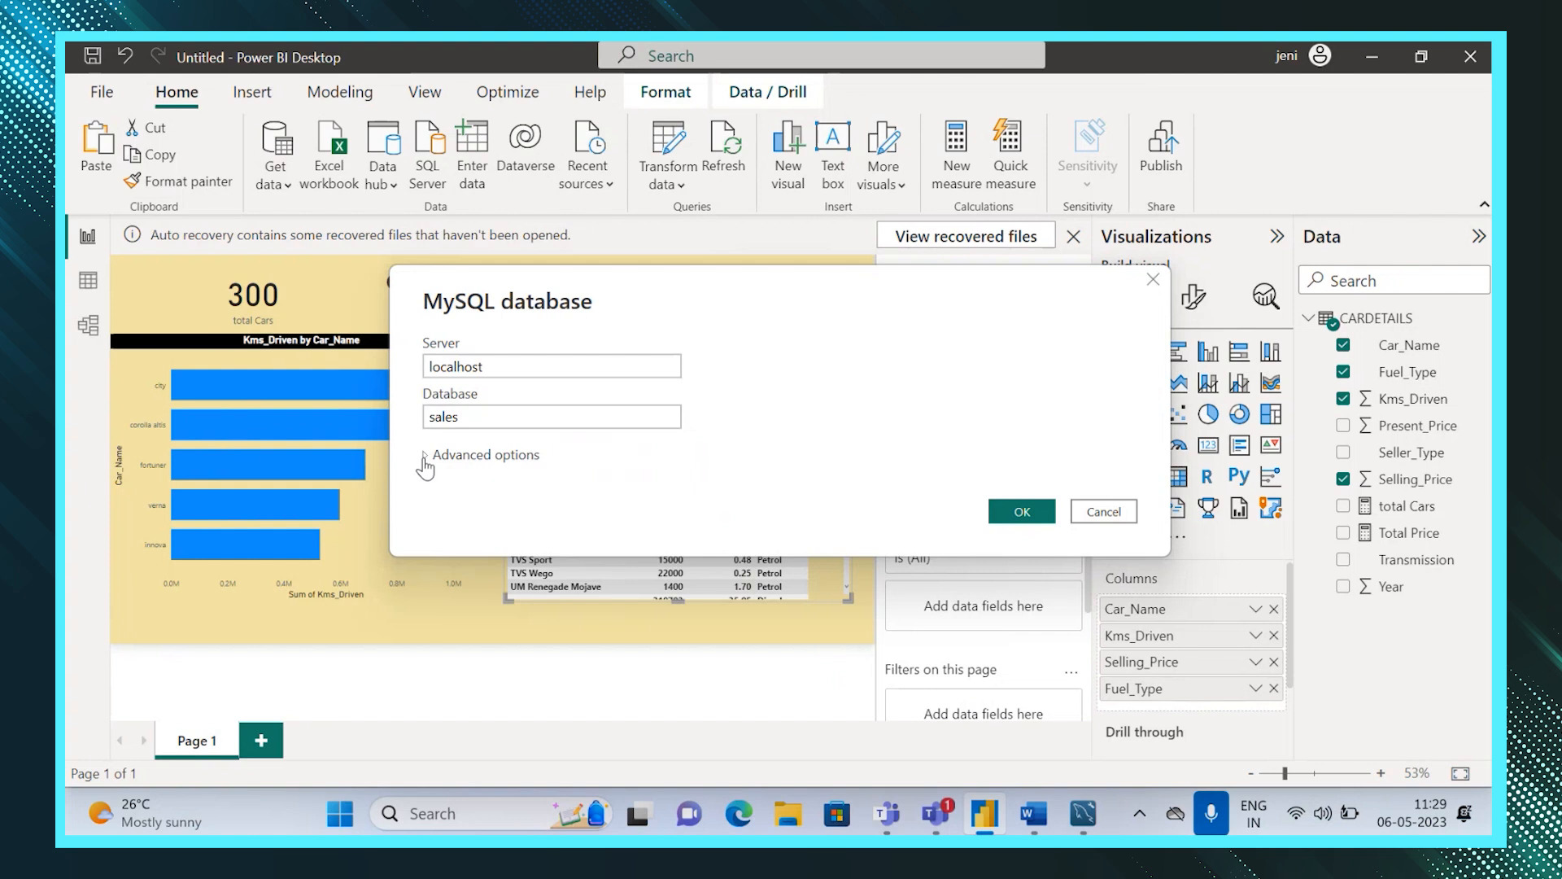
pyautogui.click(492, 455)
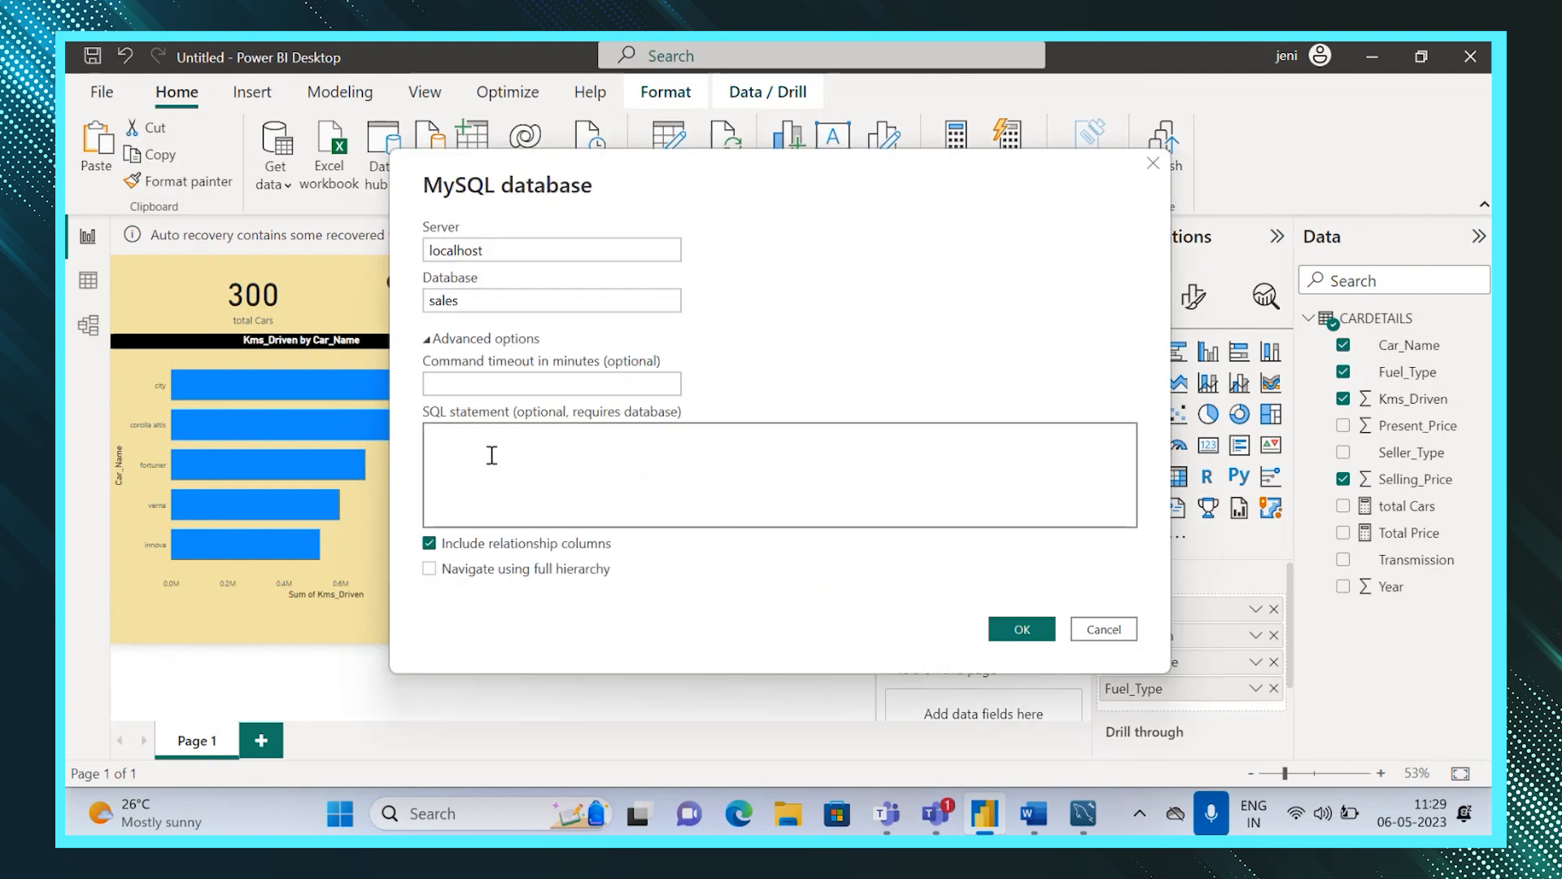
pyautogui.hotkey('ctrl', 'v')
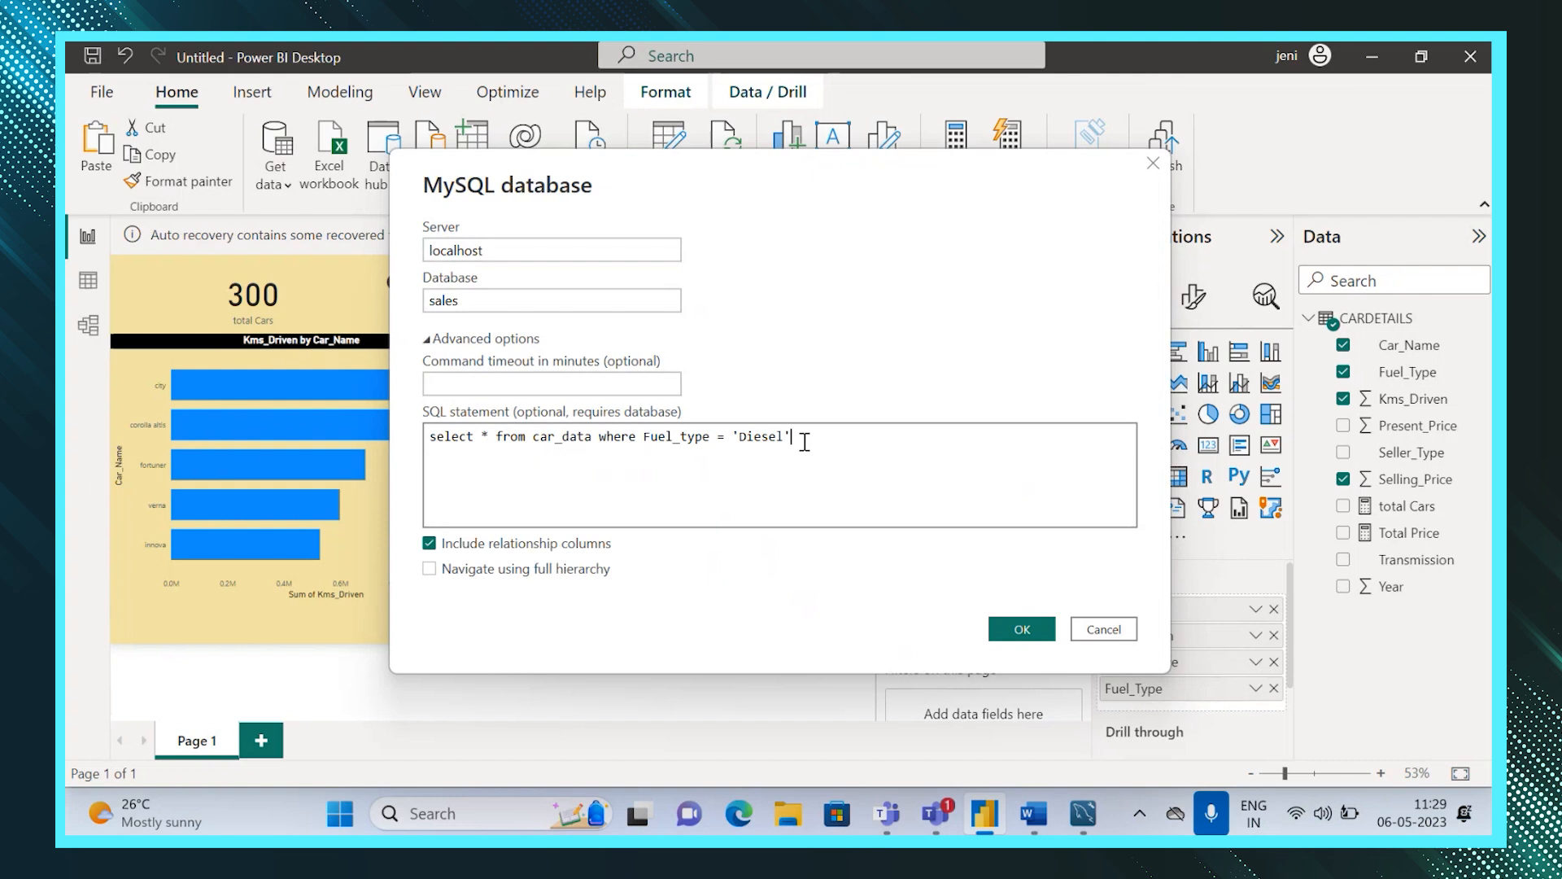
pyautogui.click(1024, 629)
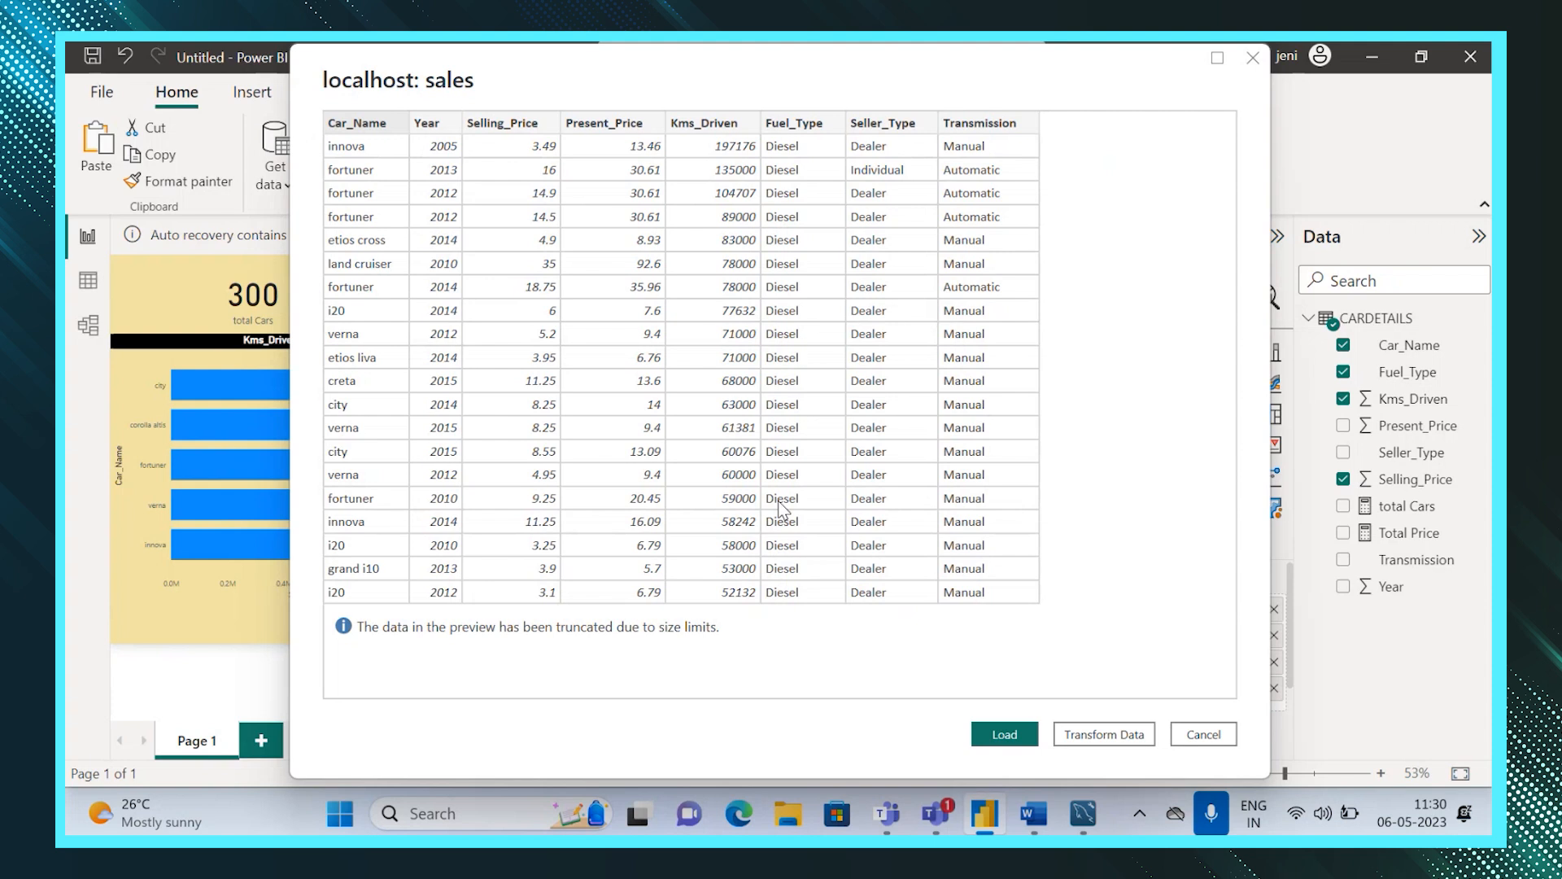
# Load the query result into the model and expand the new Query1 table in the data fields.
pyautogui.click(1016, 735)
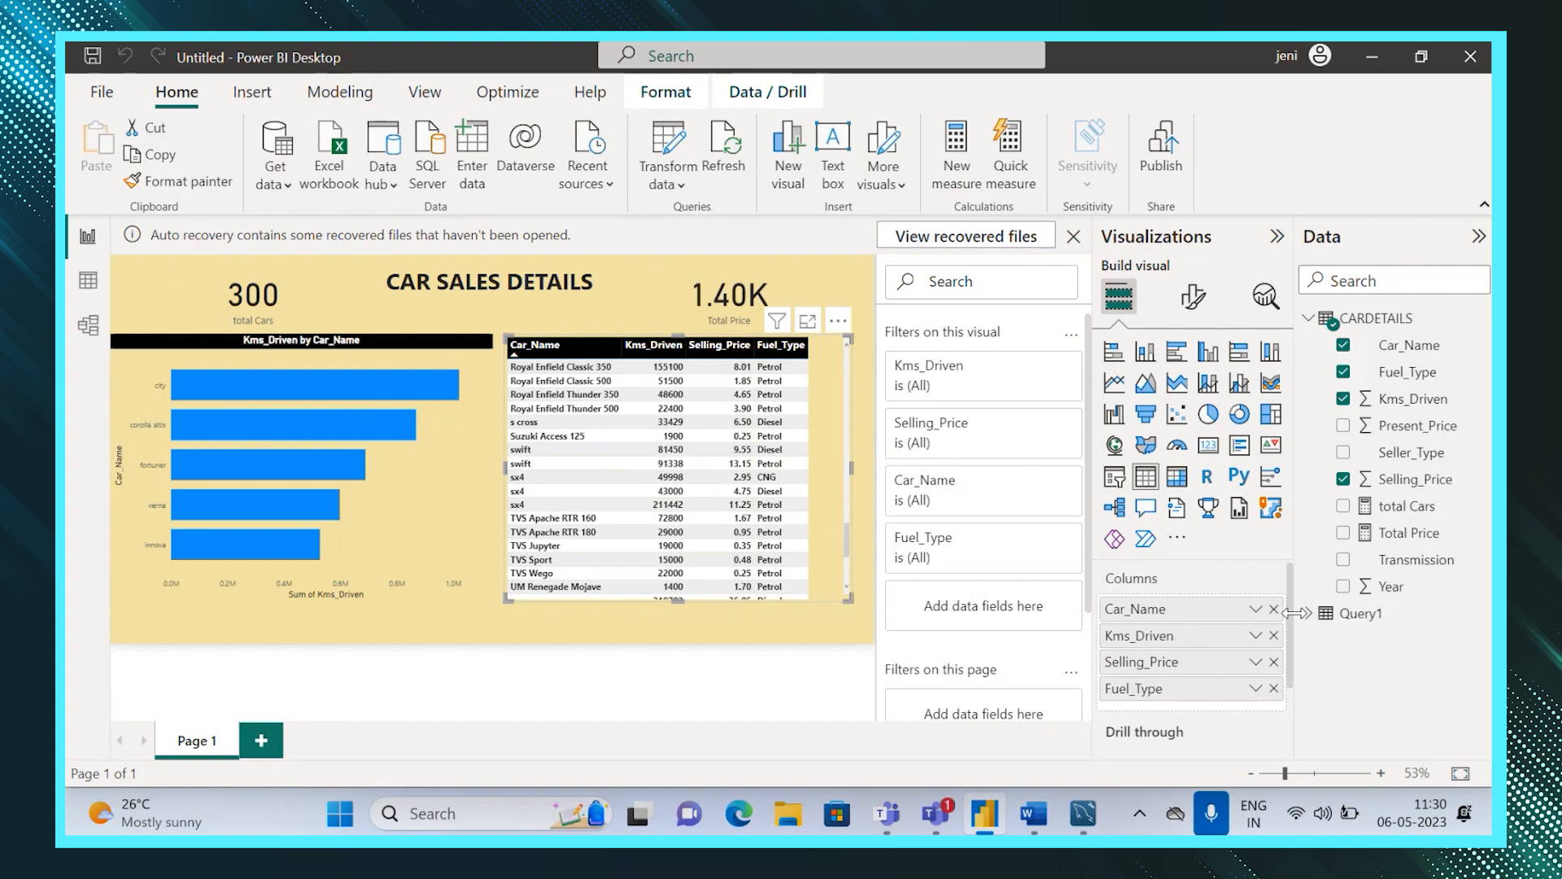
pyautogui.click(1328, 621)
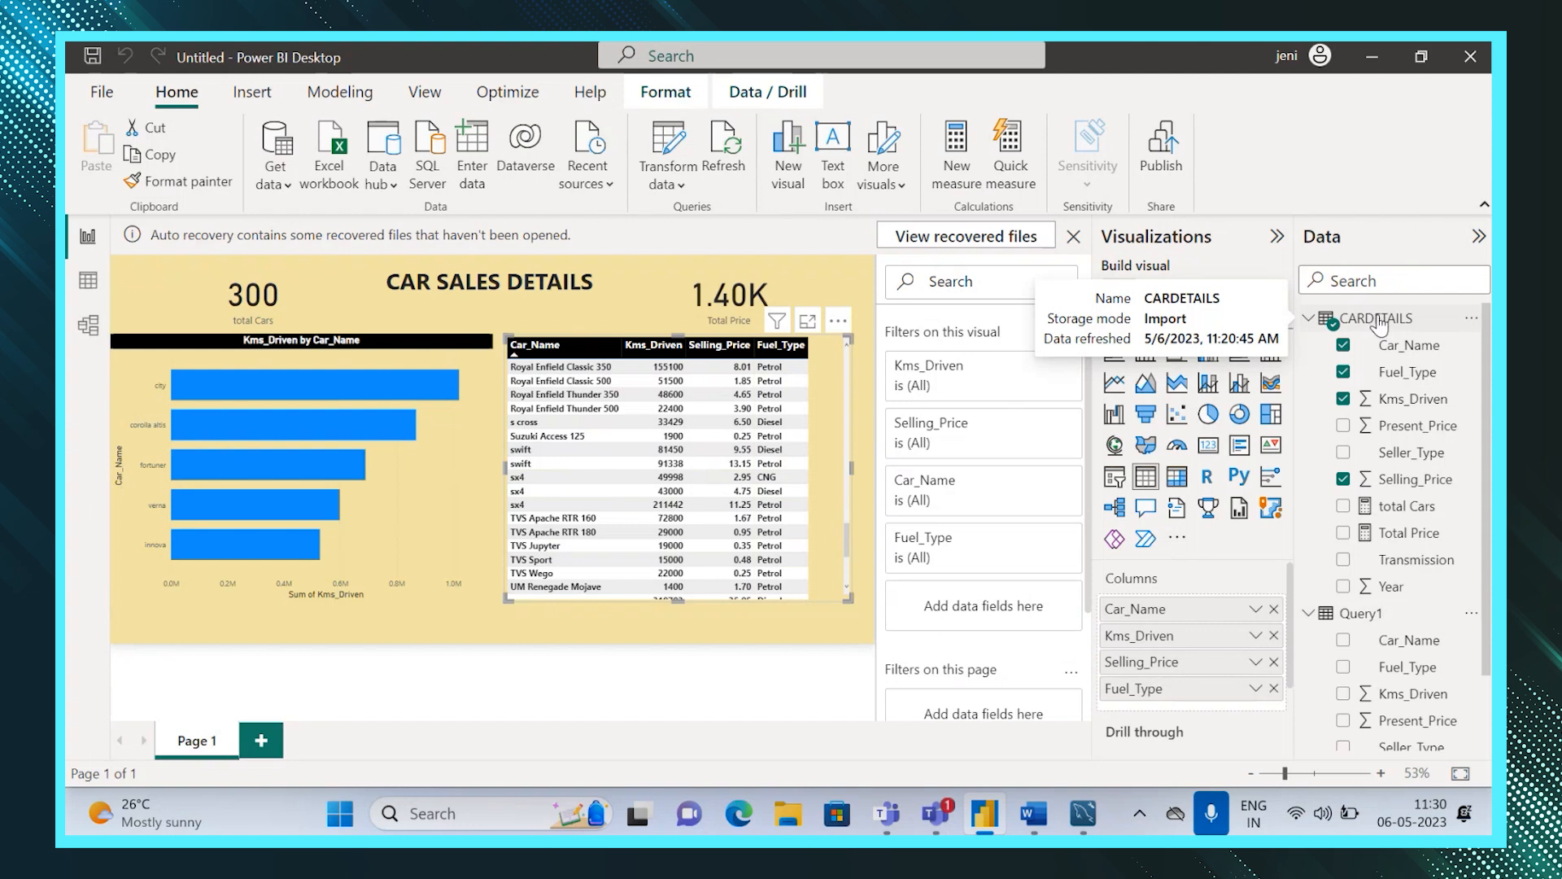
pyautogui.doubleClick(1364, 616)
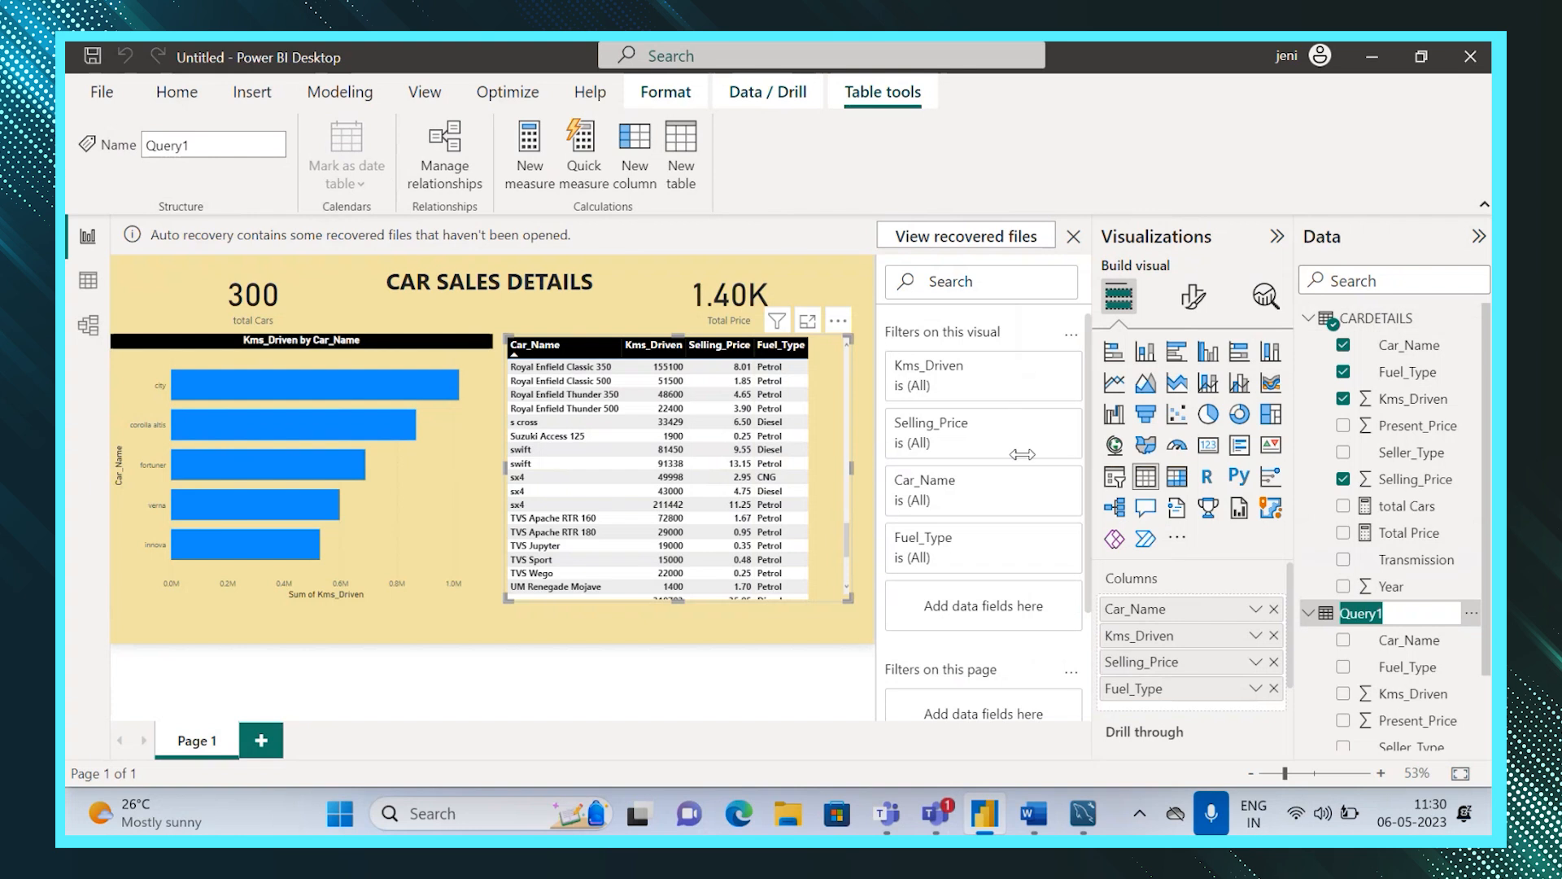
pyautogui.click(451, 608)
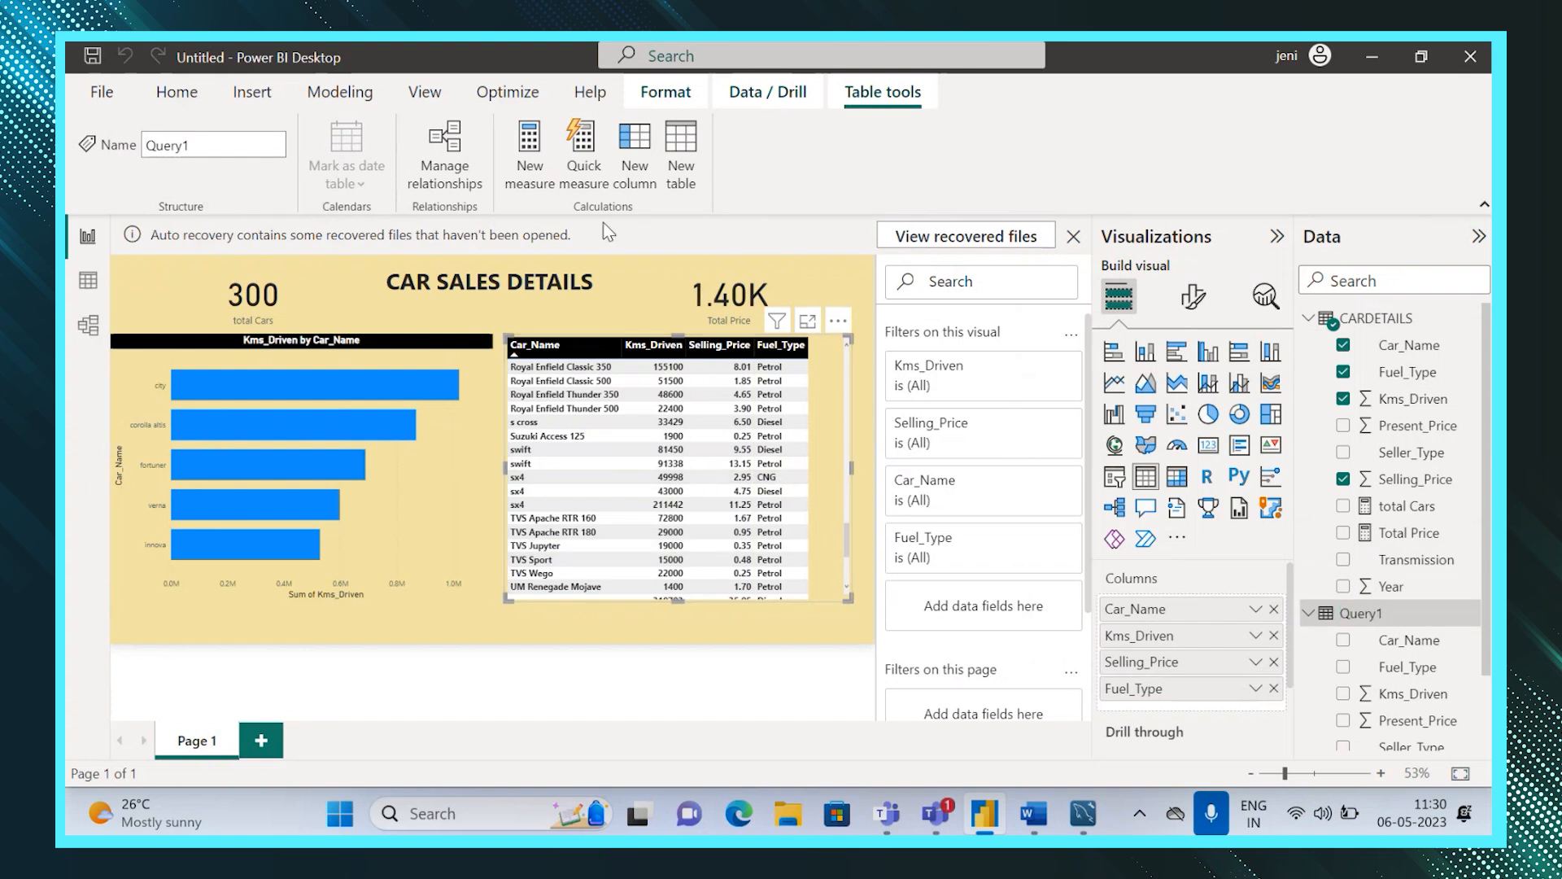
pyautogui.click(799, 633)
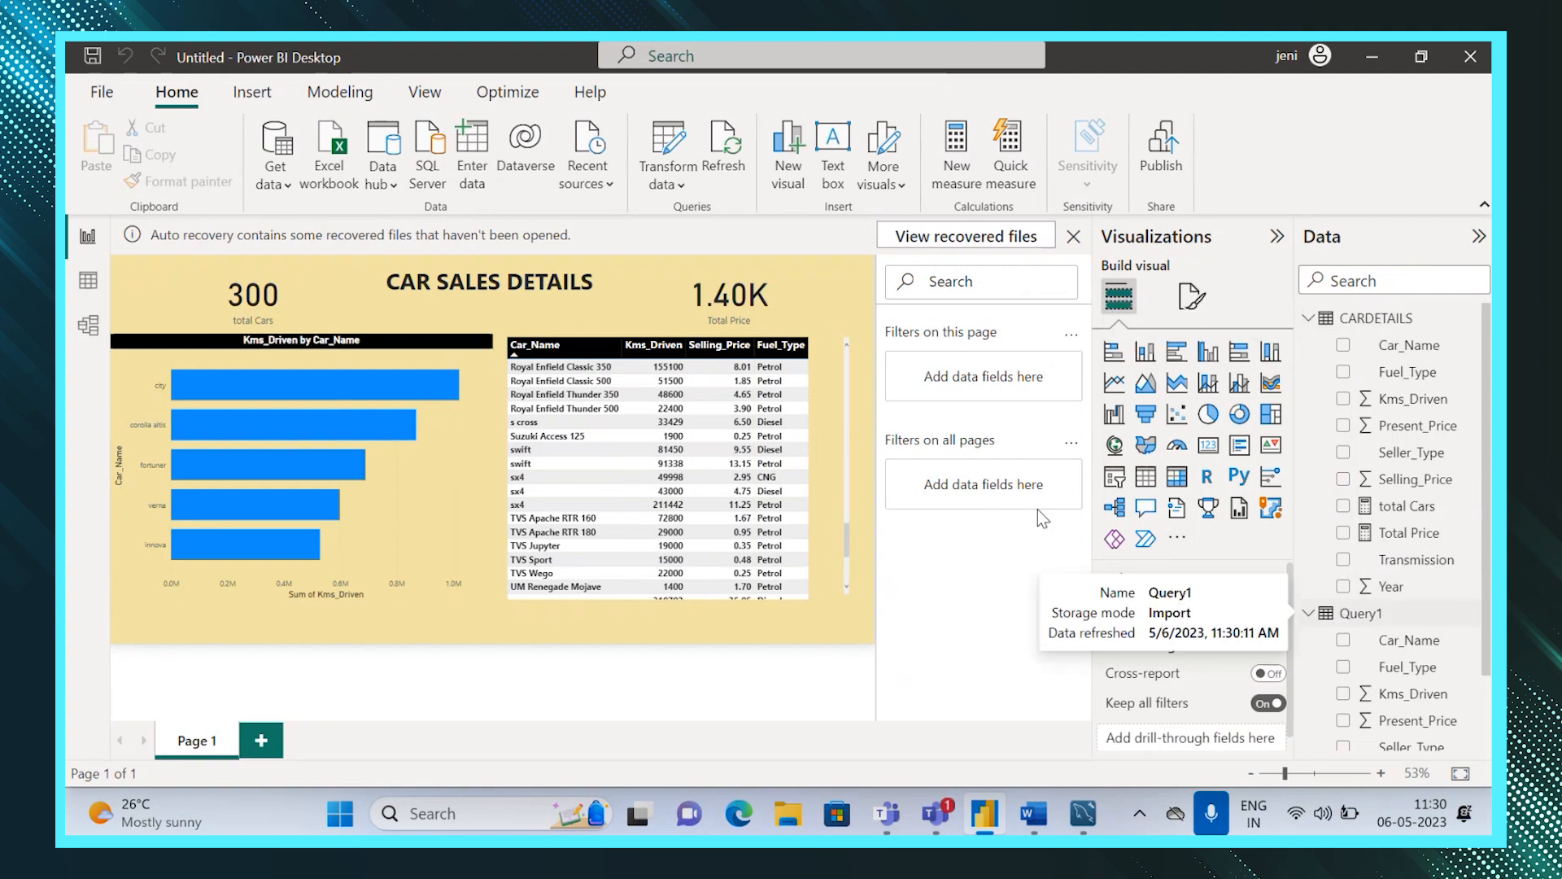
# Open the Power Query Editor and examine the source formulas of the CARDETAILS and Query1 queries.
pyautogui.click(662, 184)
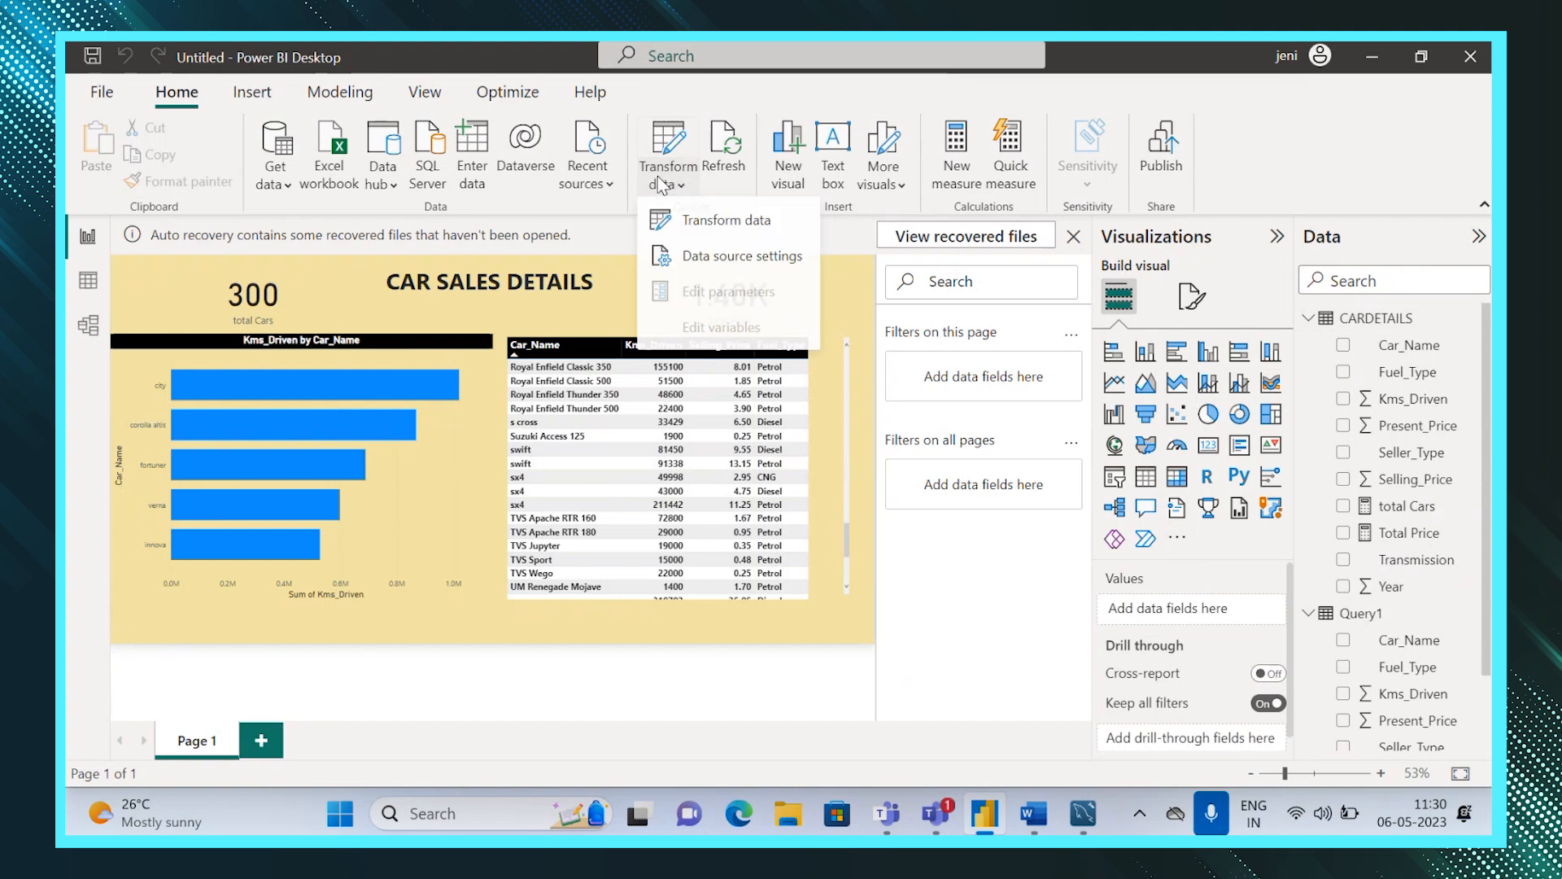
pyautogui.click(667, 223)
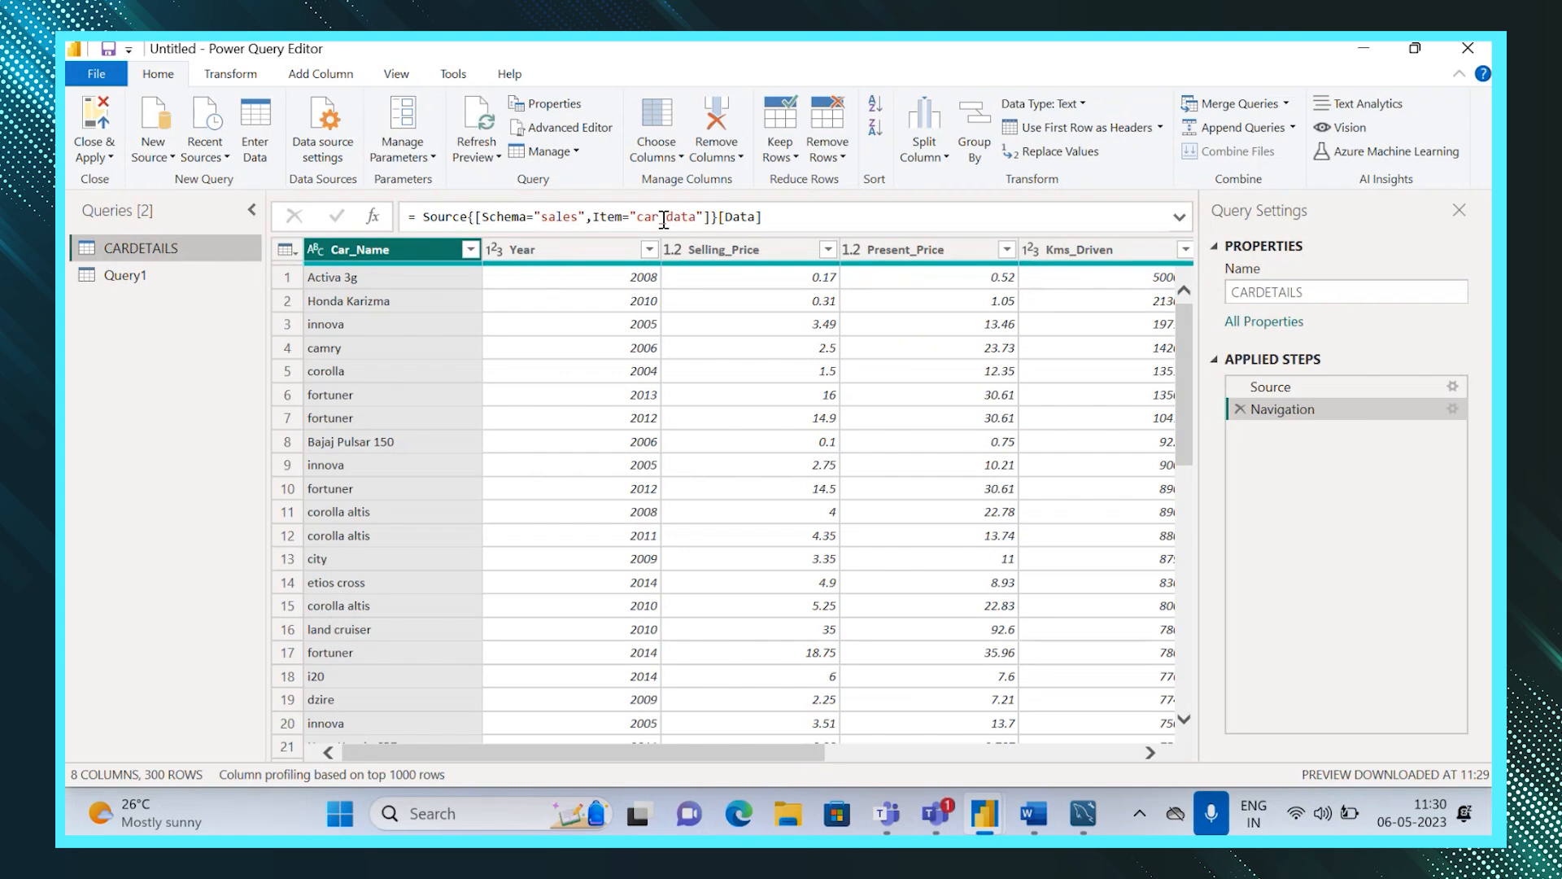
pyautogui.click(1275, 389)
pyautogui.click(1180, 218)
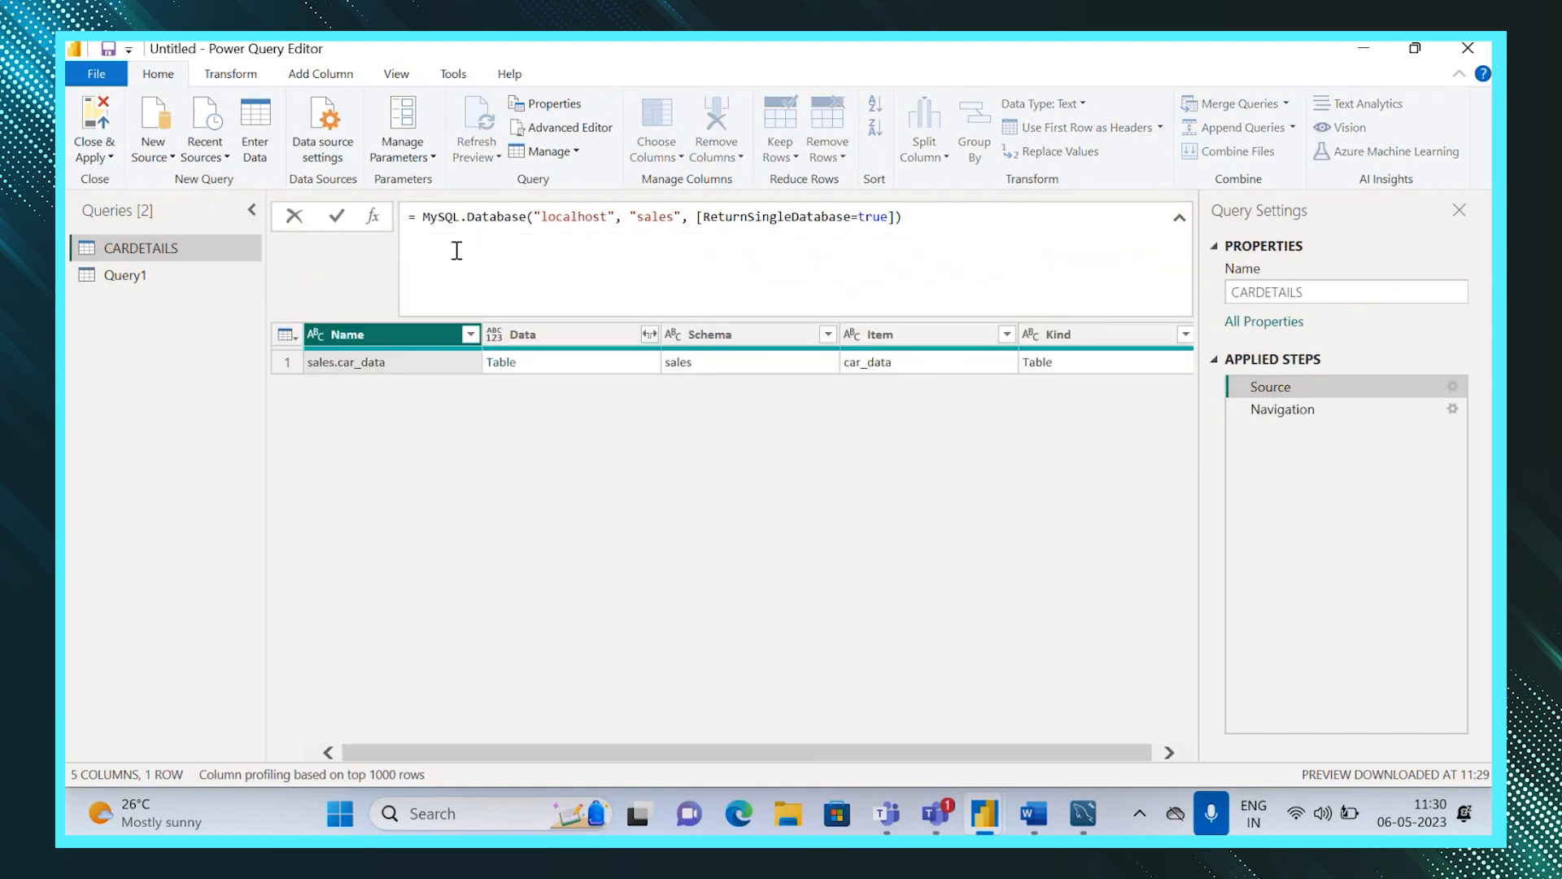
pyautogui.moveTo(488, 221)
pyautogui.doubleClick(127, 276)
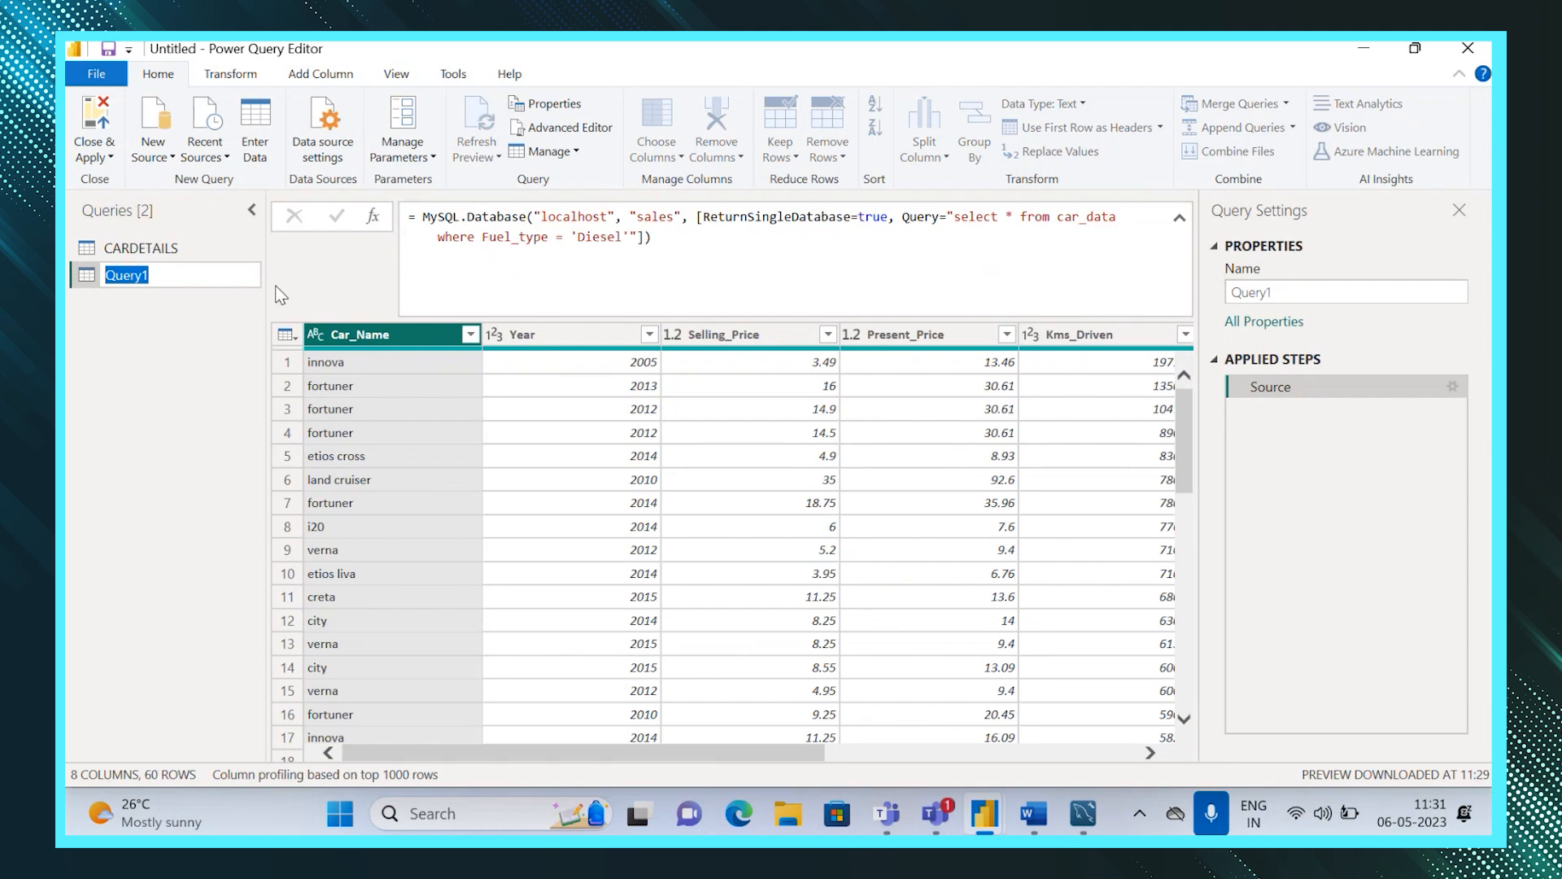
pyautogui.click(426, 280)
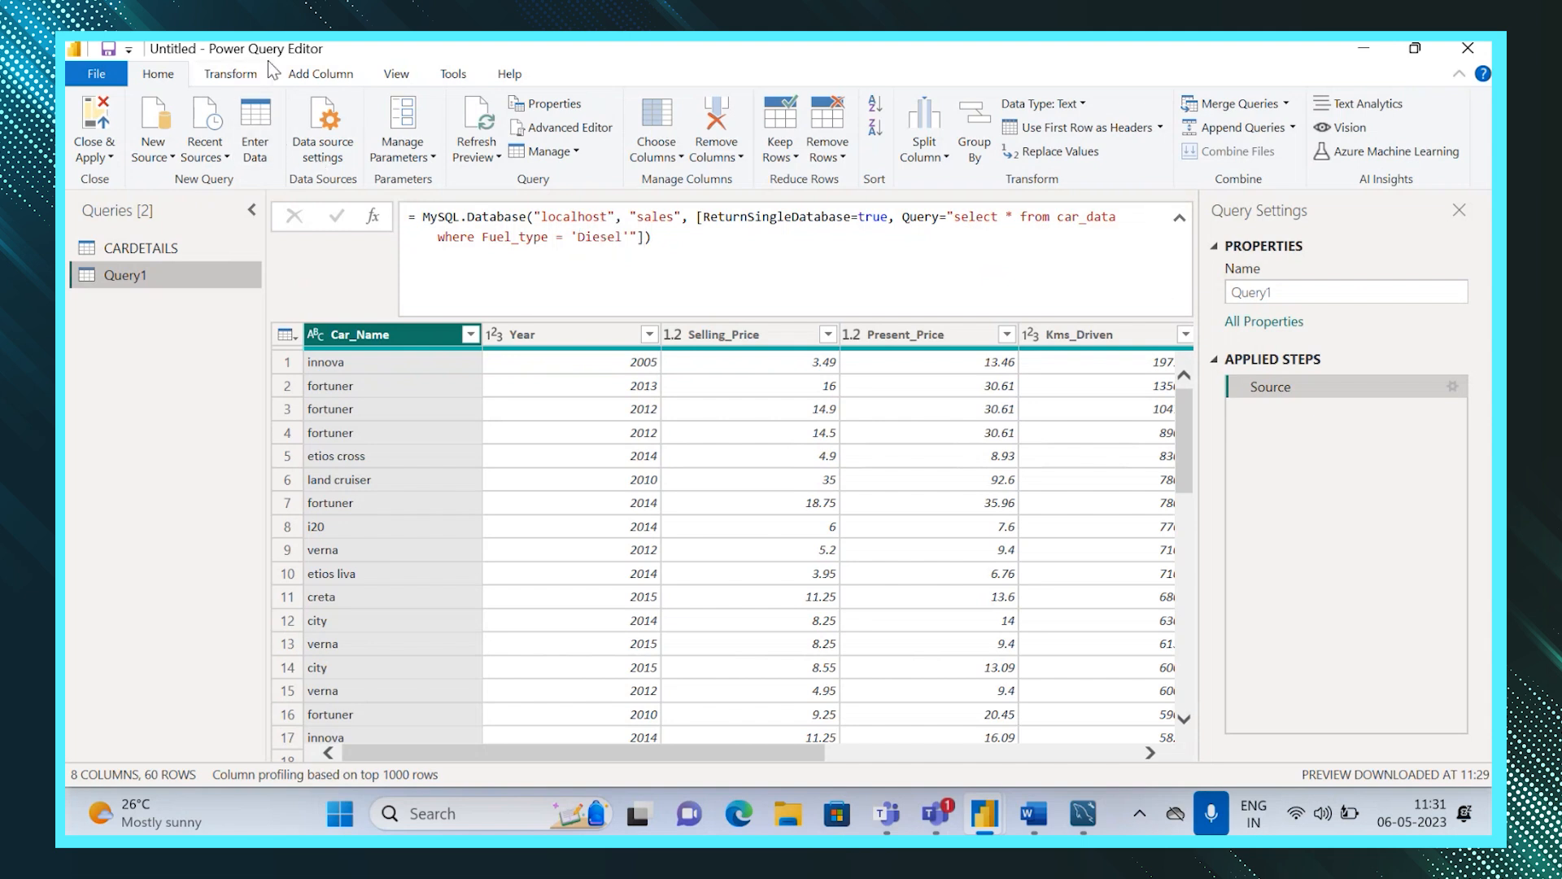
# Create a new query parameter named Parameter fueltype.
pyautogui.click(424, 160)
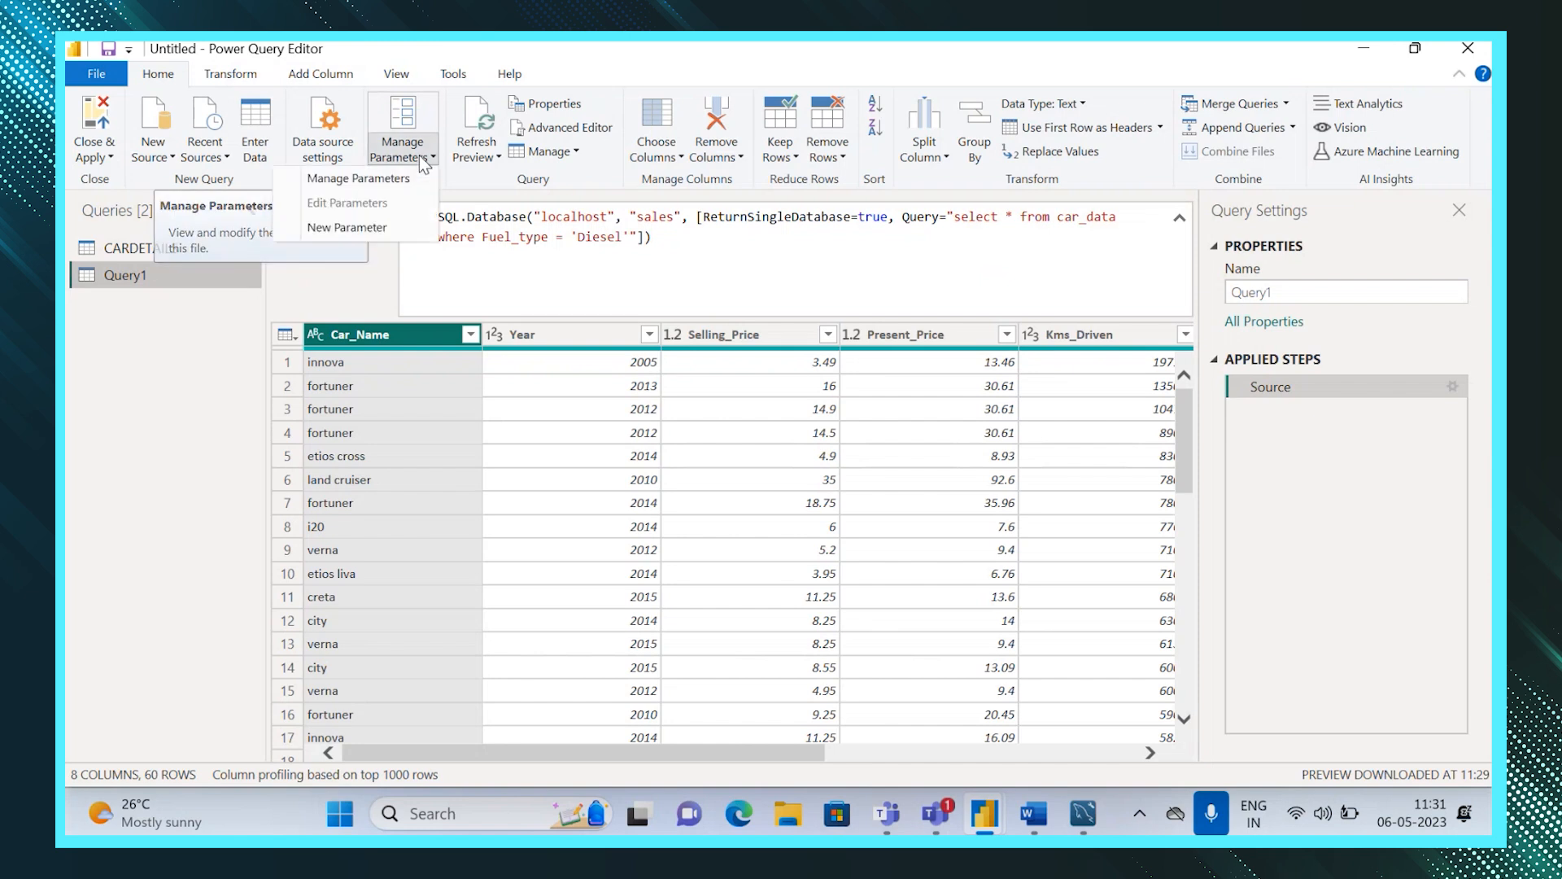
pyautogui.click(346, 181)
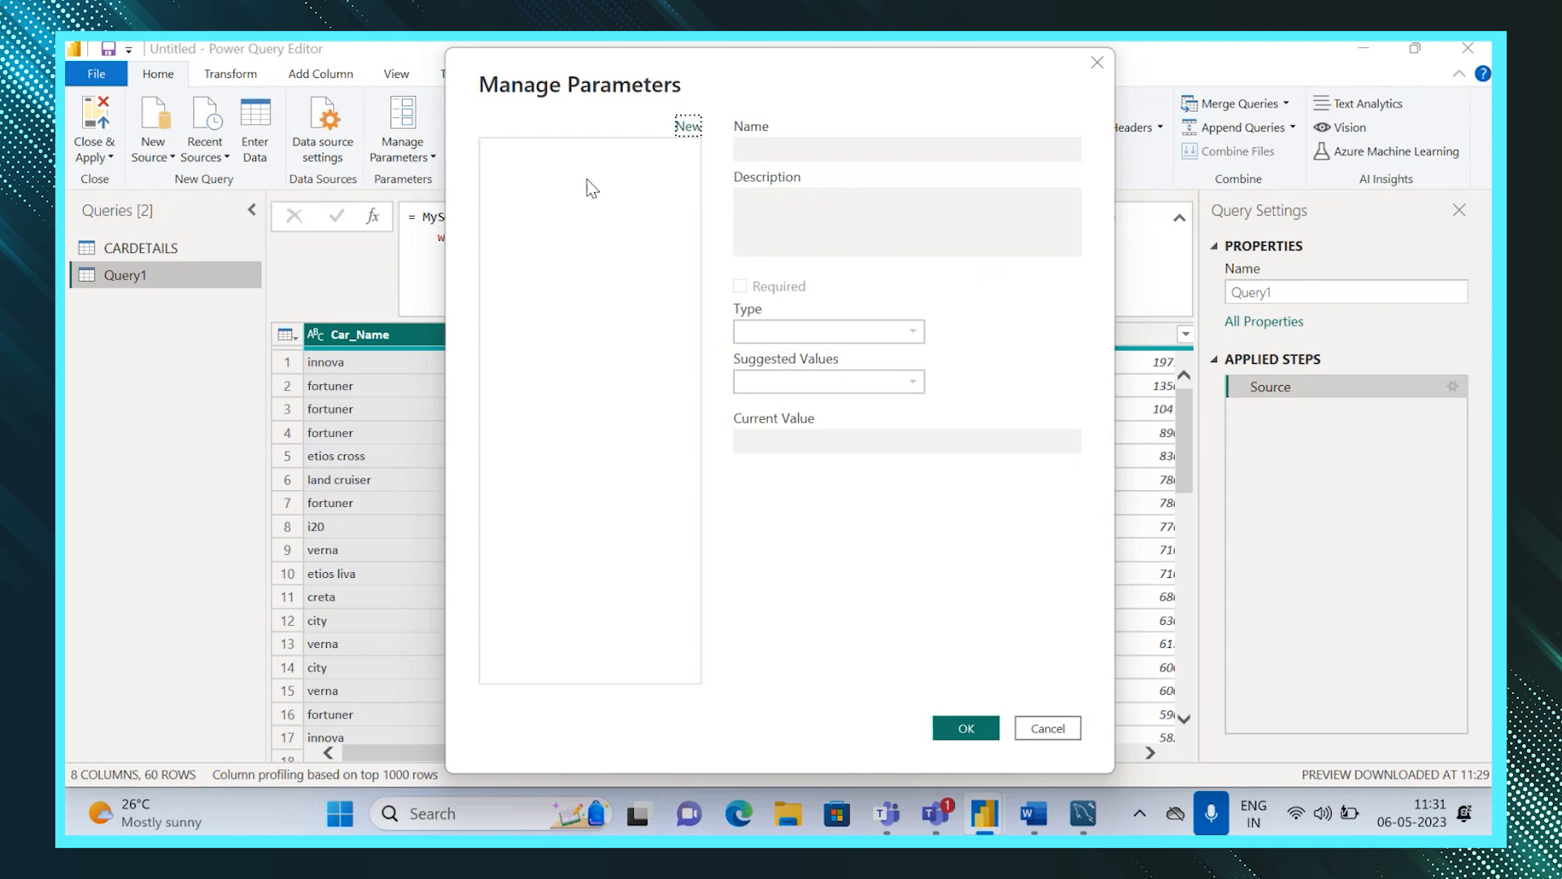
pyautogui.click(690, 129)
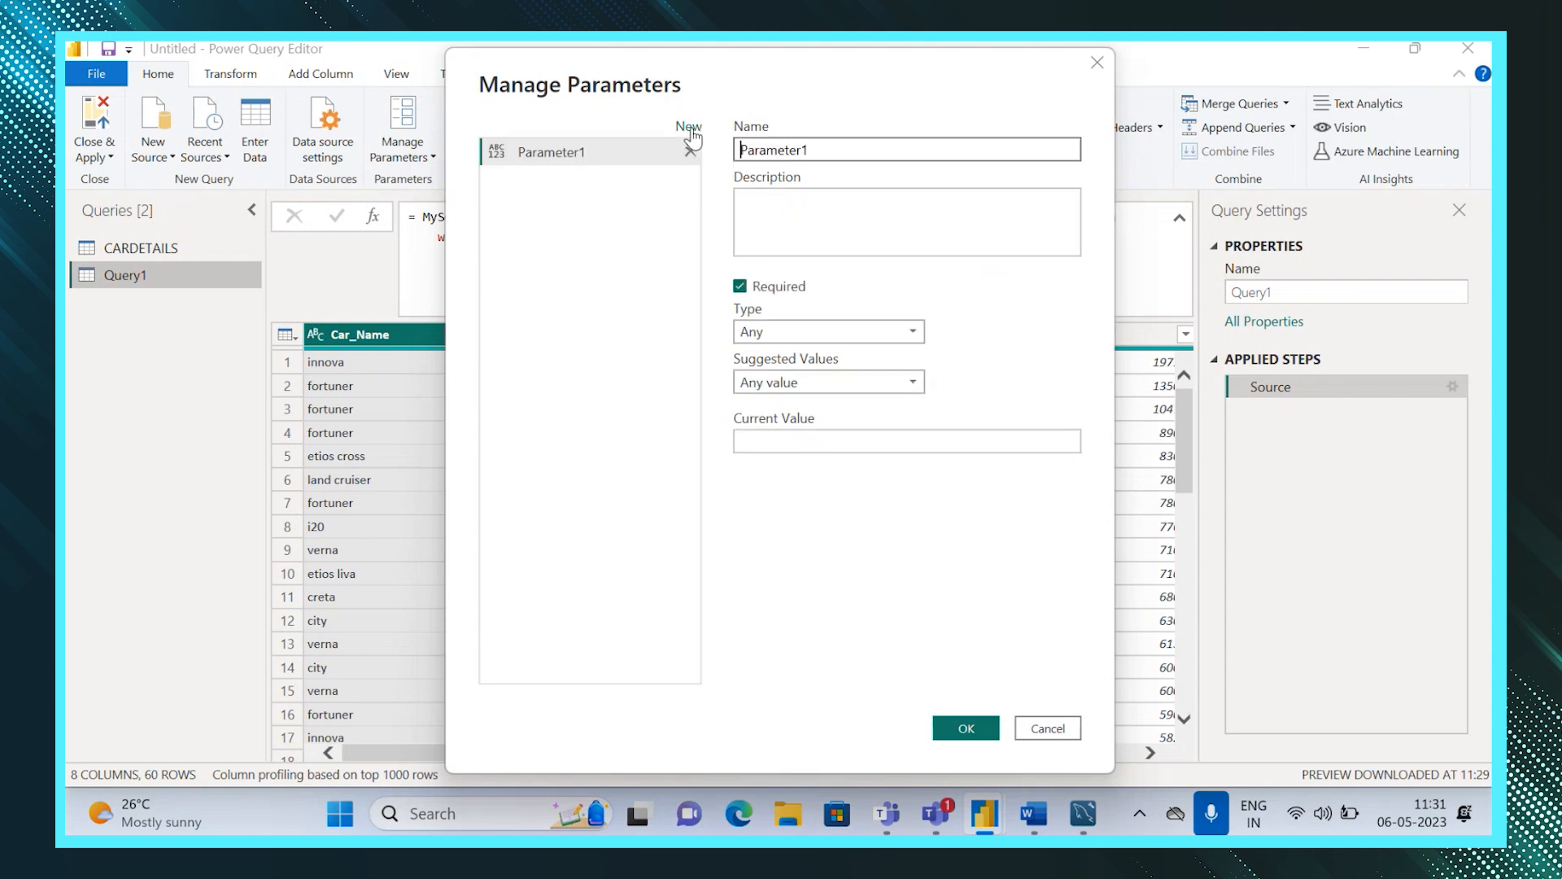
pyautogui.click(835, 155)
pyautogui.press('BackSpace')
pyautogui.write('fueltype')
# Set the parameter's current value to Diesel and confirm the parameter.
pyautogui.click(846, 439)
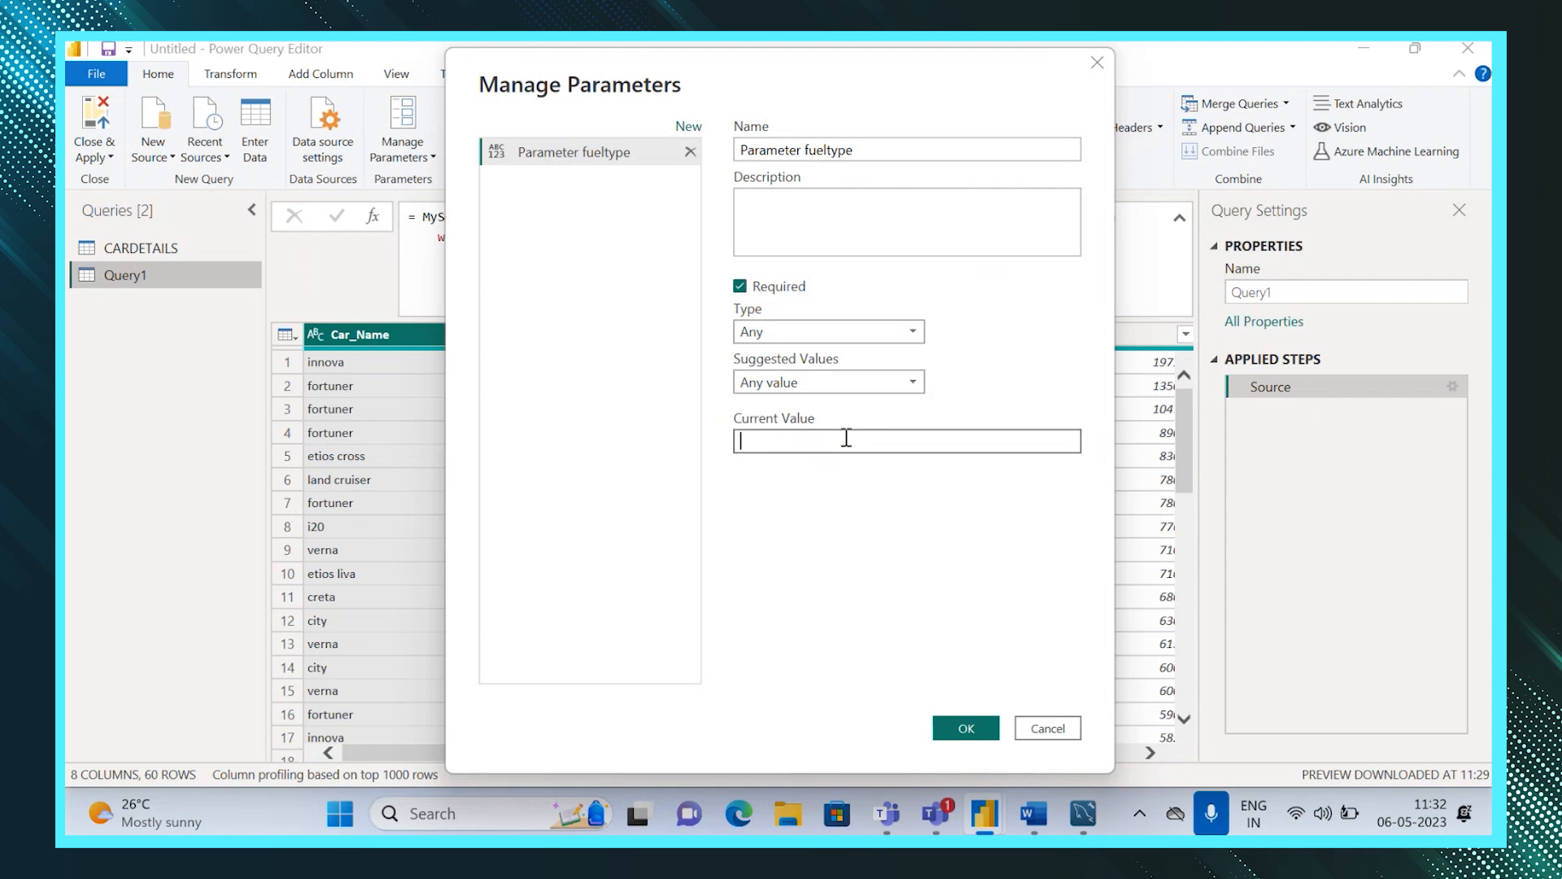
pyautogui.write('Diesel')
pyautogui.click(964, 726)
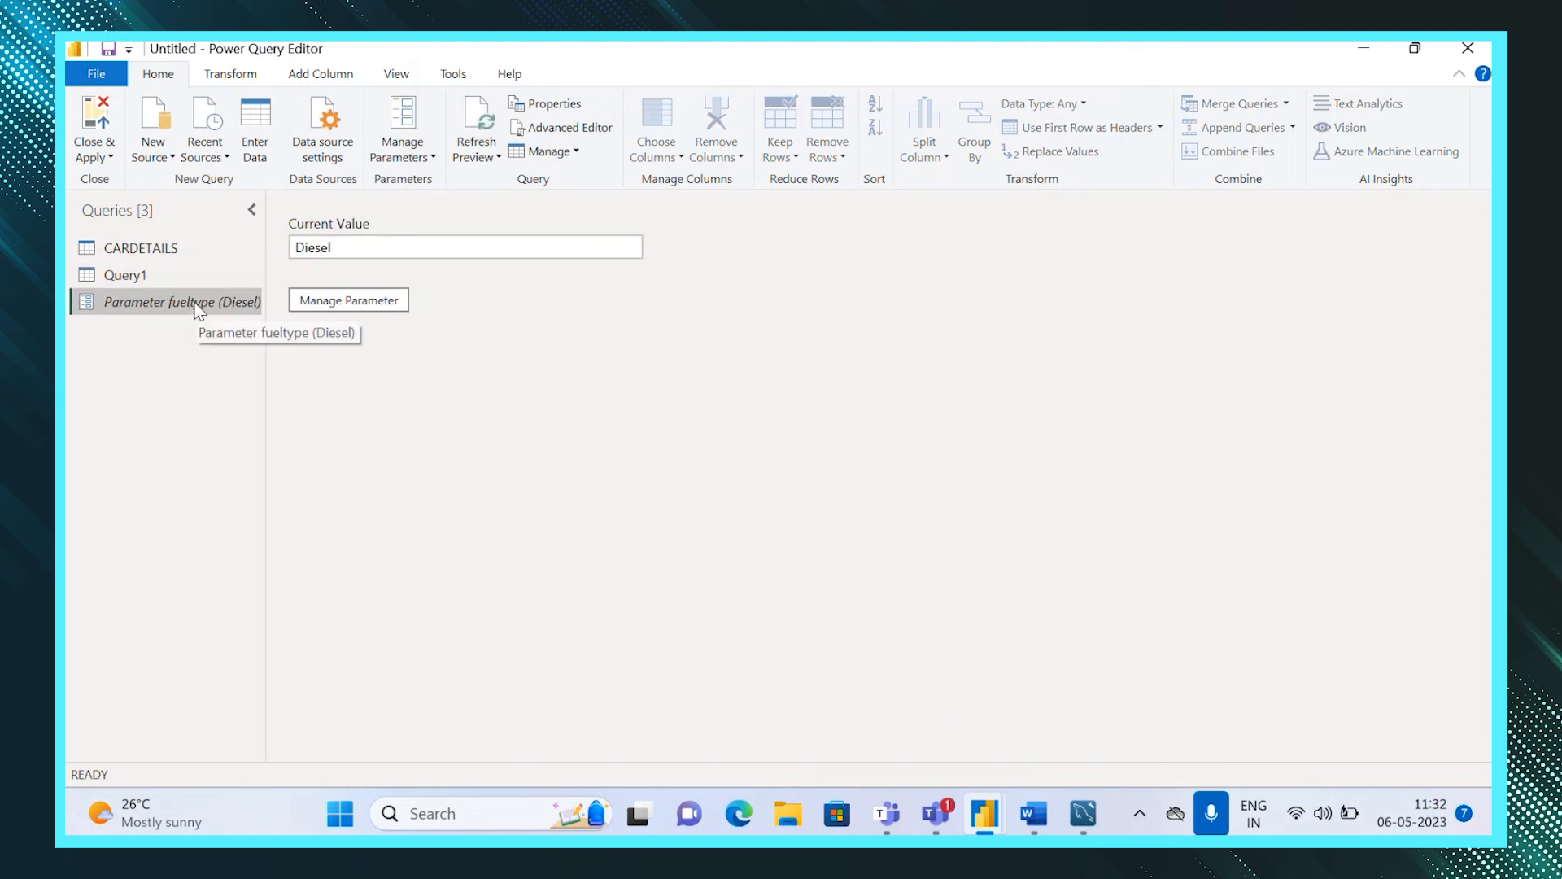
# In Query1's source formula, replace Diesel with the concatenated reference "&#"Parameter fueltype"&" and commit the formula.
pyautogui.doubleClick(122, 277)
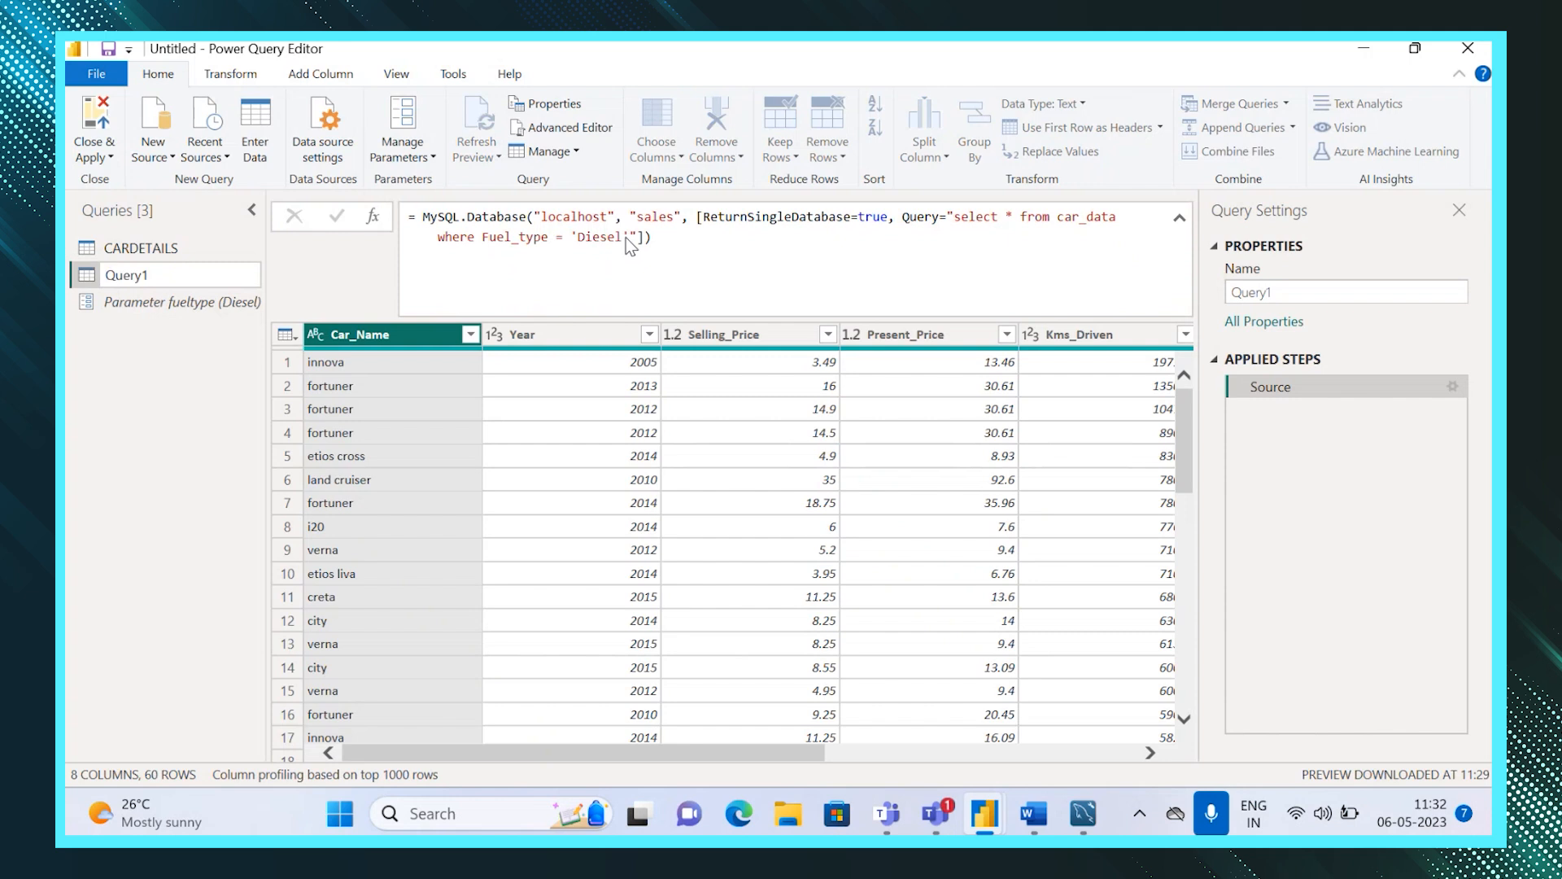
pyautogui.click(627, 238)
pyautogui.press('BackSpace')
pyautogui.press('BackSpace')
pyautogui.press('BackSpace')
pyautogui.press('BackSpace')
pyautogui.press('BackSpace')
pyautogui.press('BackSpace')
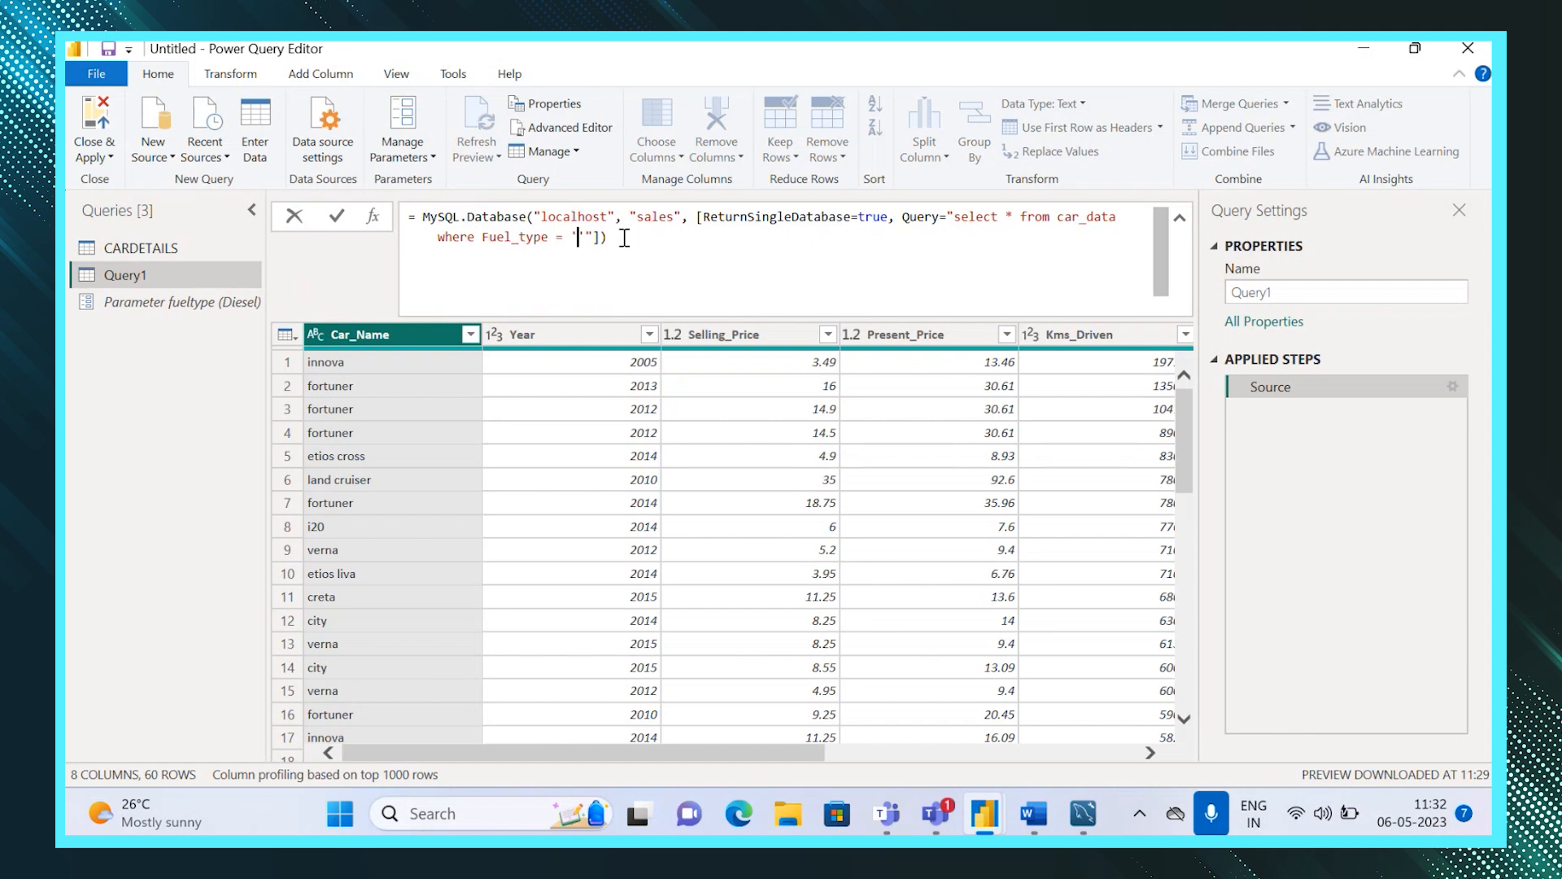
pyautogui.write('""')
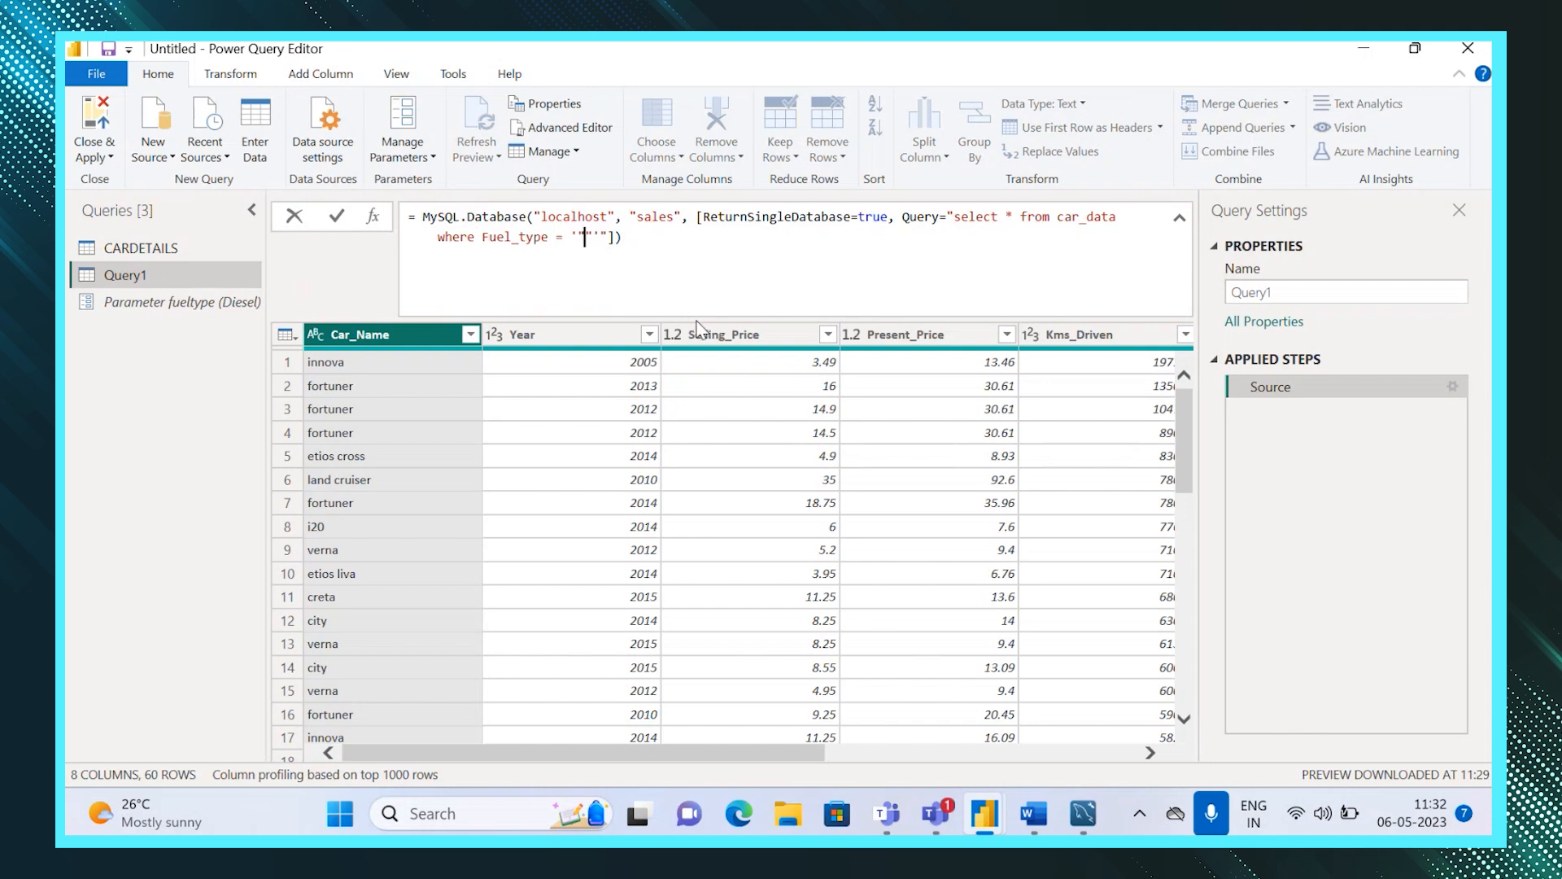
pyautogui.write('&&')
pyautogui.write('#&')
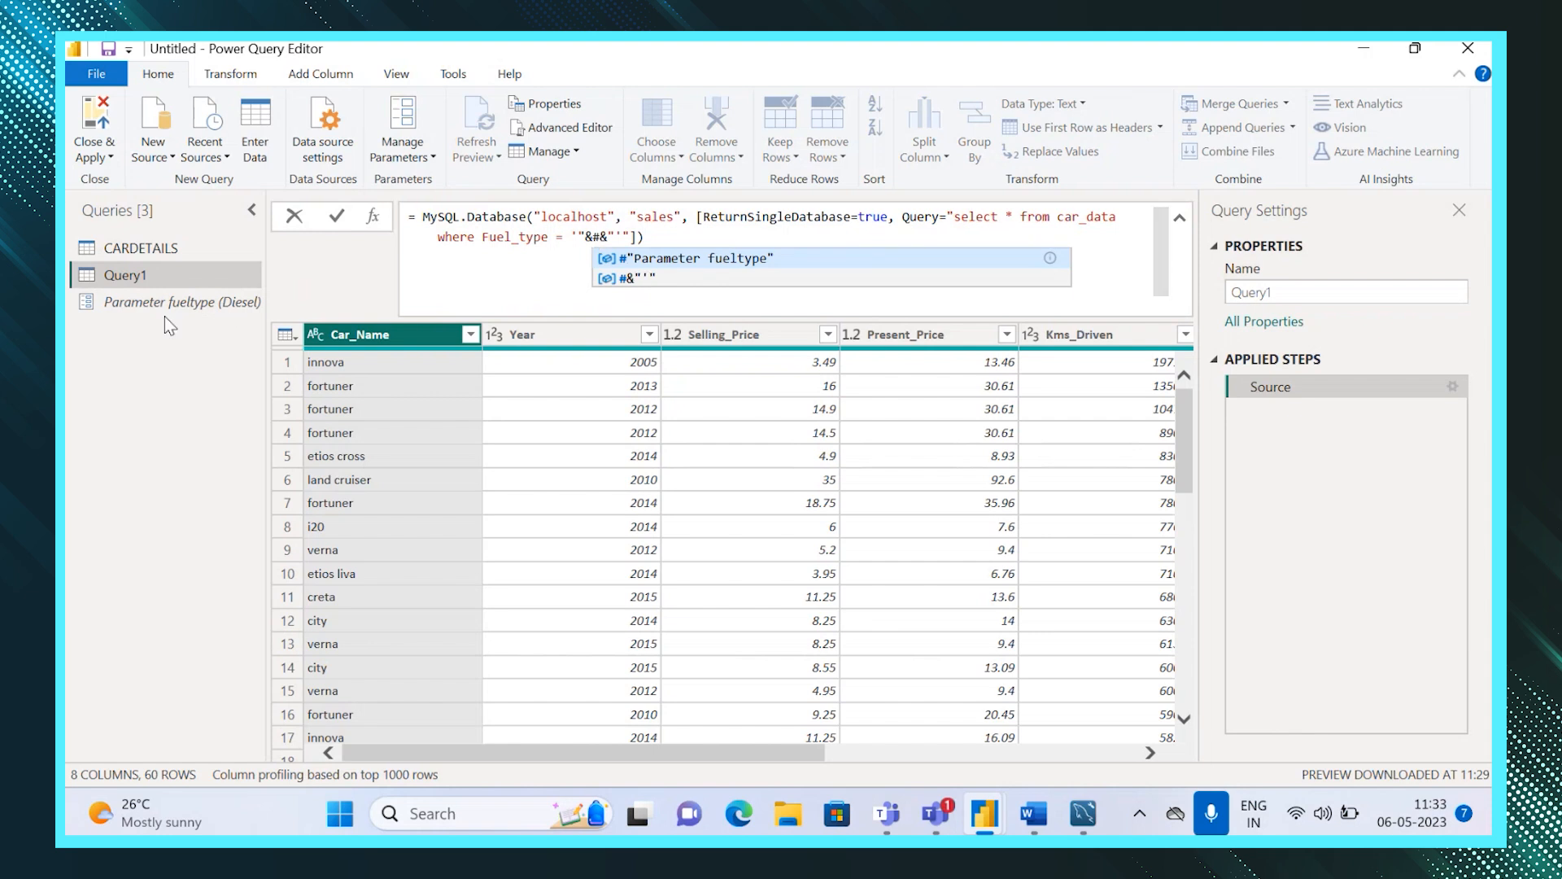
pyautogui.click(642, 260)
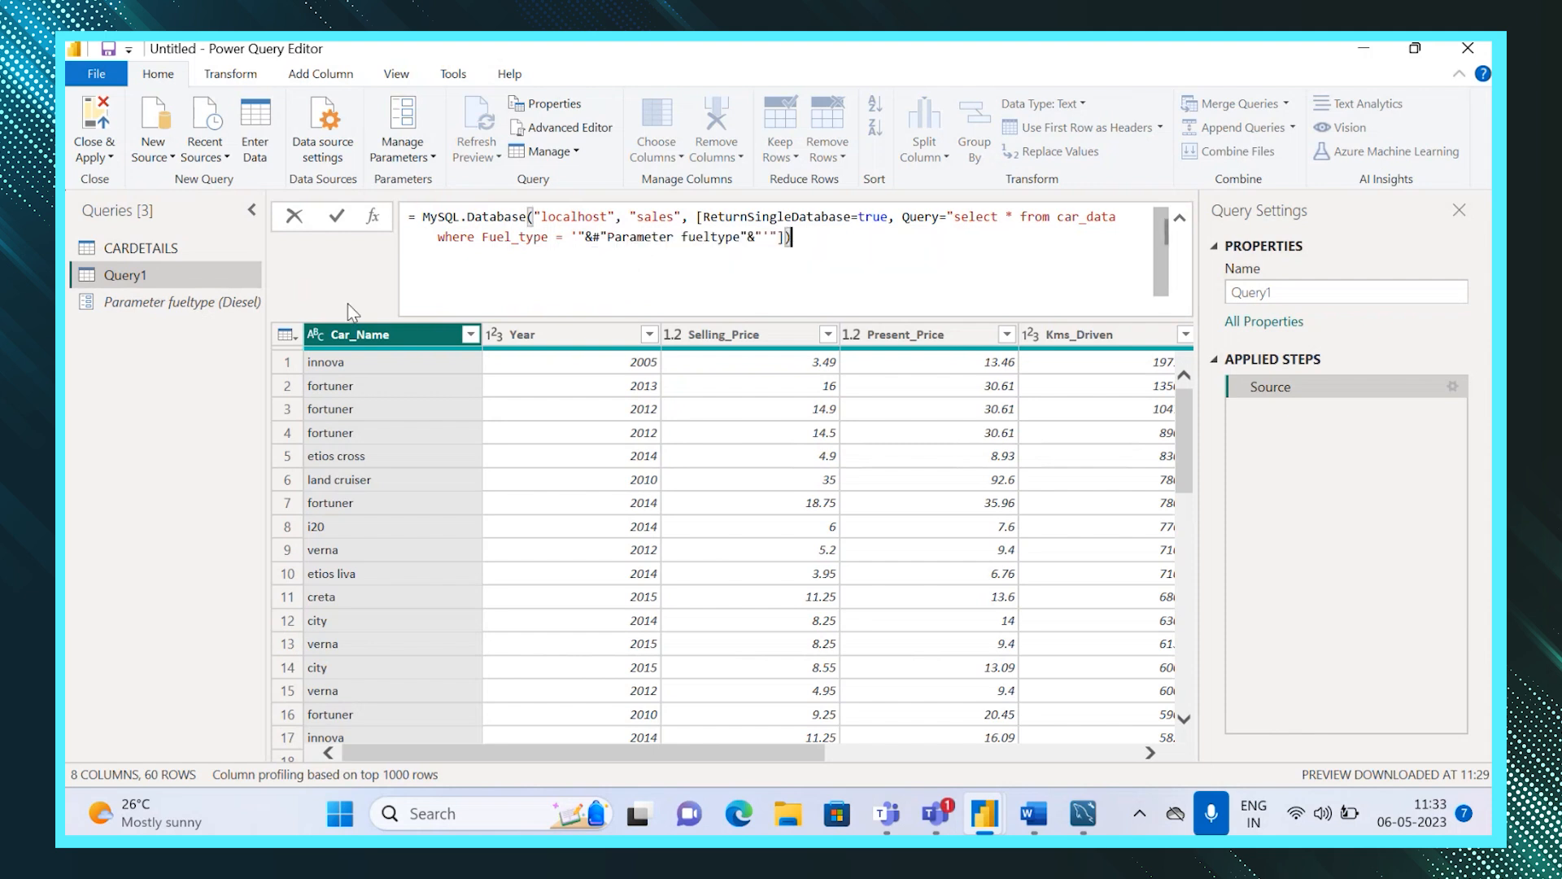
pyautogui.press('Return')
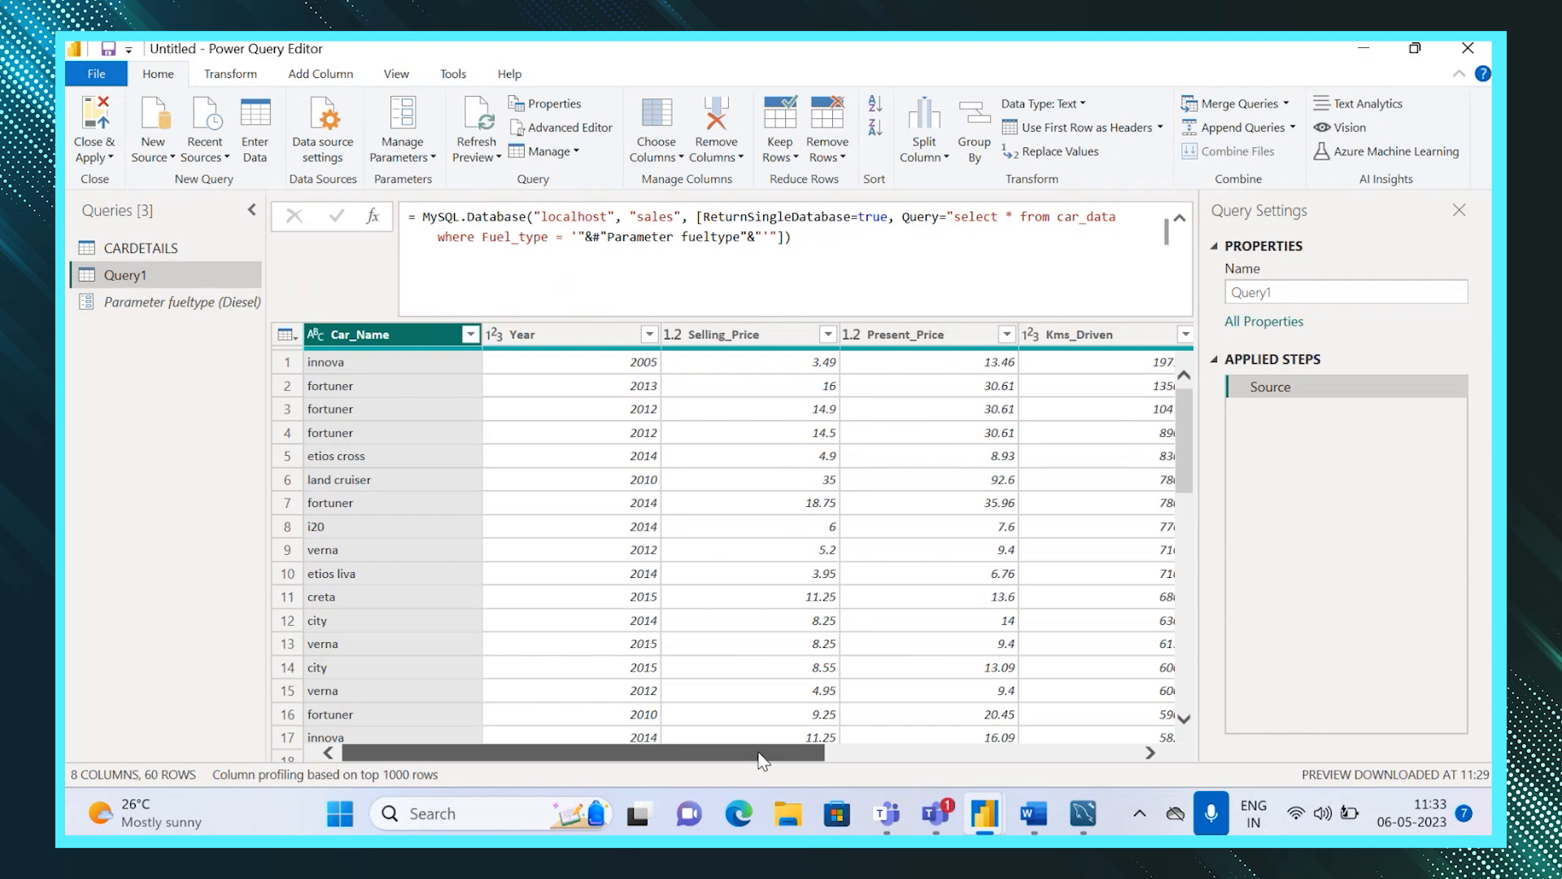
pyautogui.hscroll(5, 757, 743)
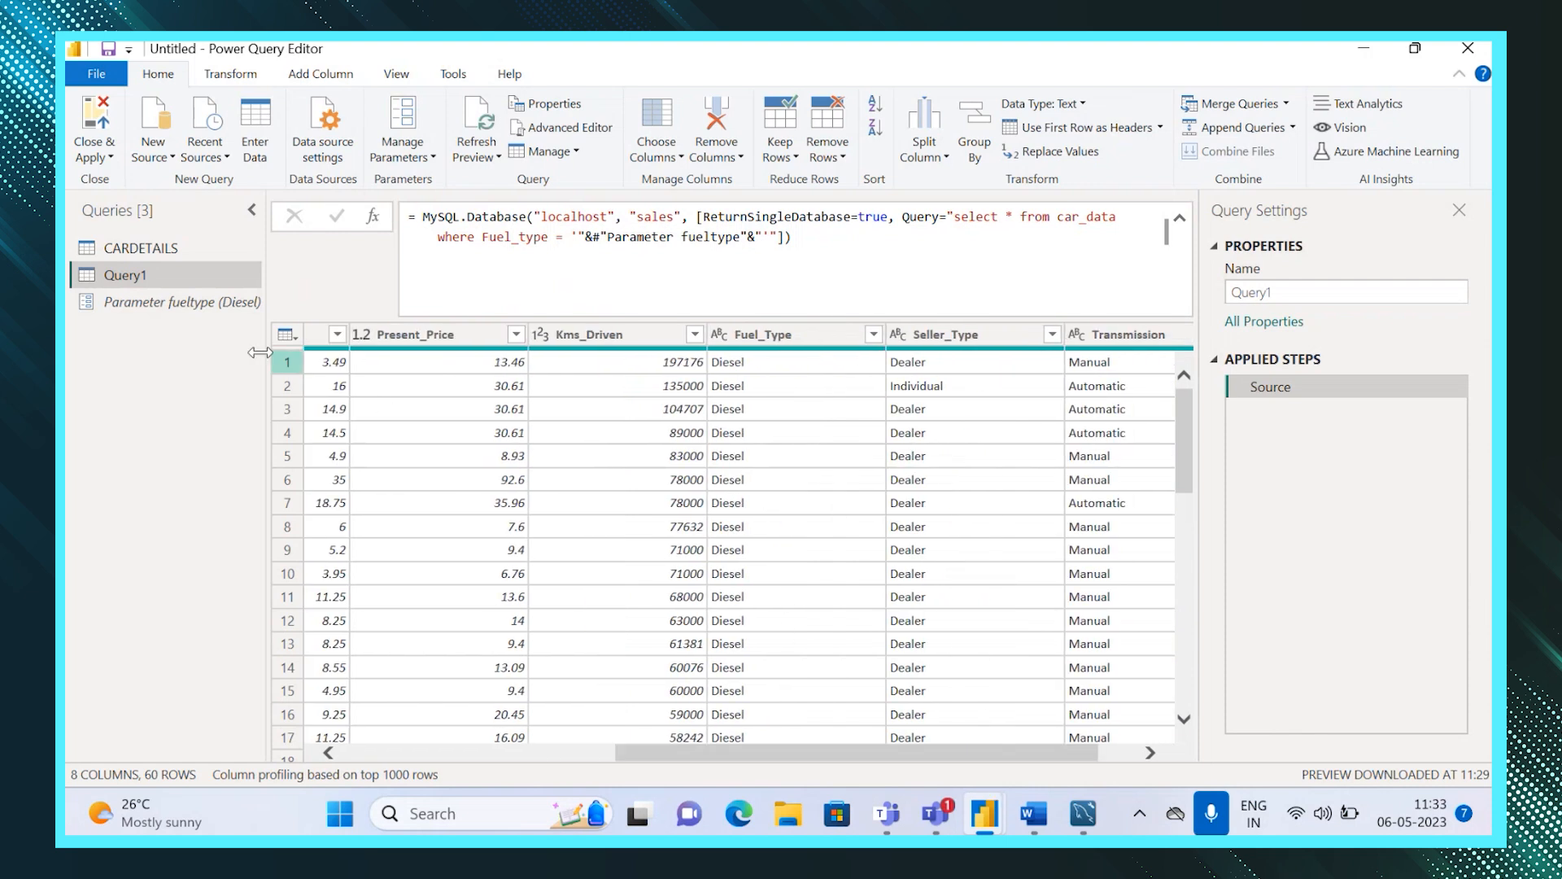
# Change the current value of Parameter fueltype to Petrol.
pyautogui.click(229, 308)
pyautogui.click(349, 248)
pyautogui.press('BackSpace')
pyautogui.press('BackSpace')
pyautogui.press('BackSpace')
pyautogui.press('BackSpace')
pyautogui.press('BackSpace')
pyautogui.press('BackSpace')
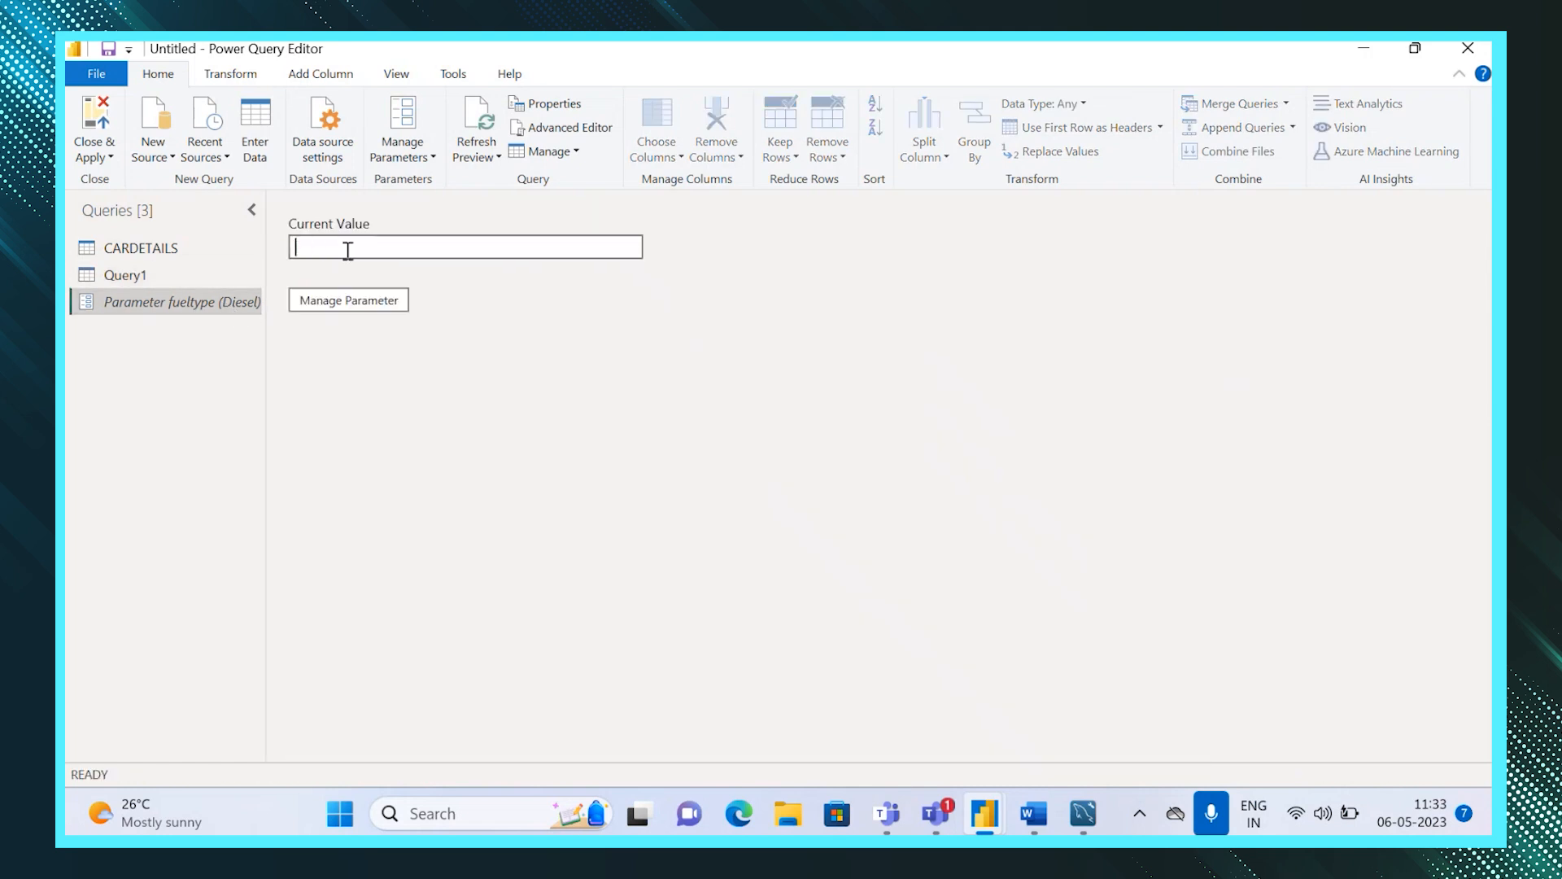
pyautogui.write('Petrol')
# Open Query1, grant permission to run its native database query, and scroll through the refreshed columns.
pyautogui.click(161, 275)
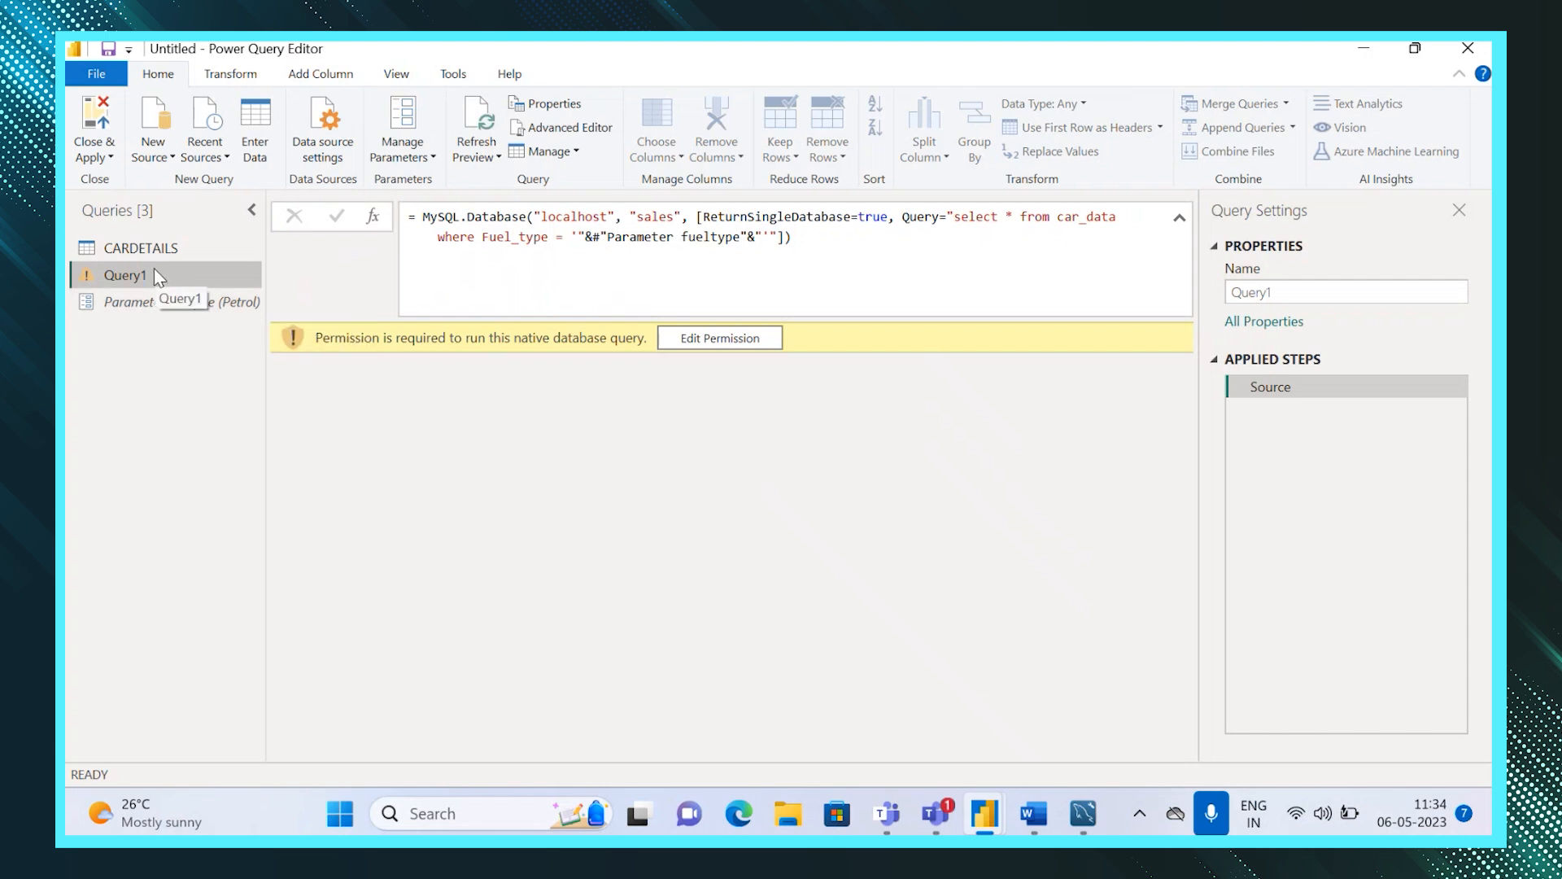
pyautogui.click(729, 342)
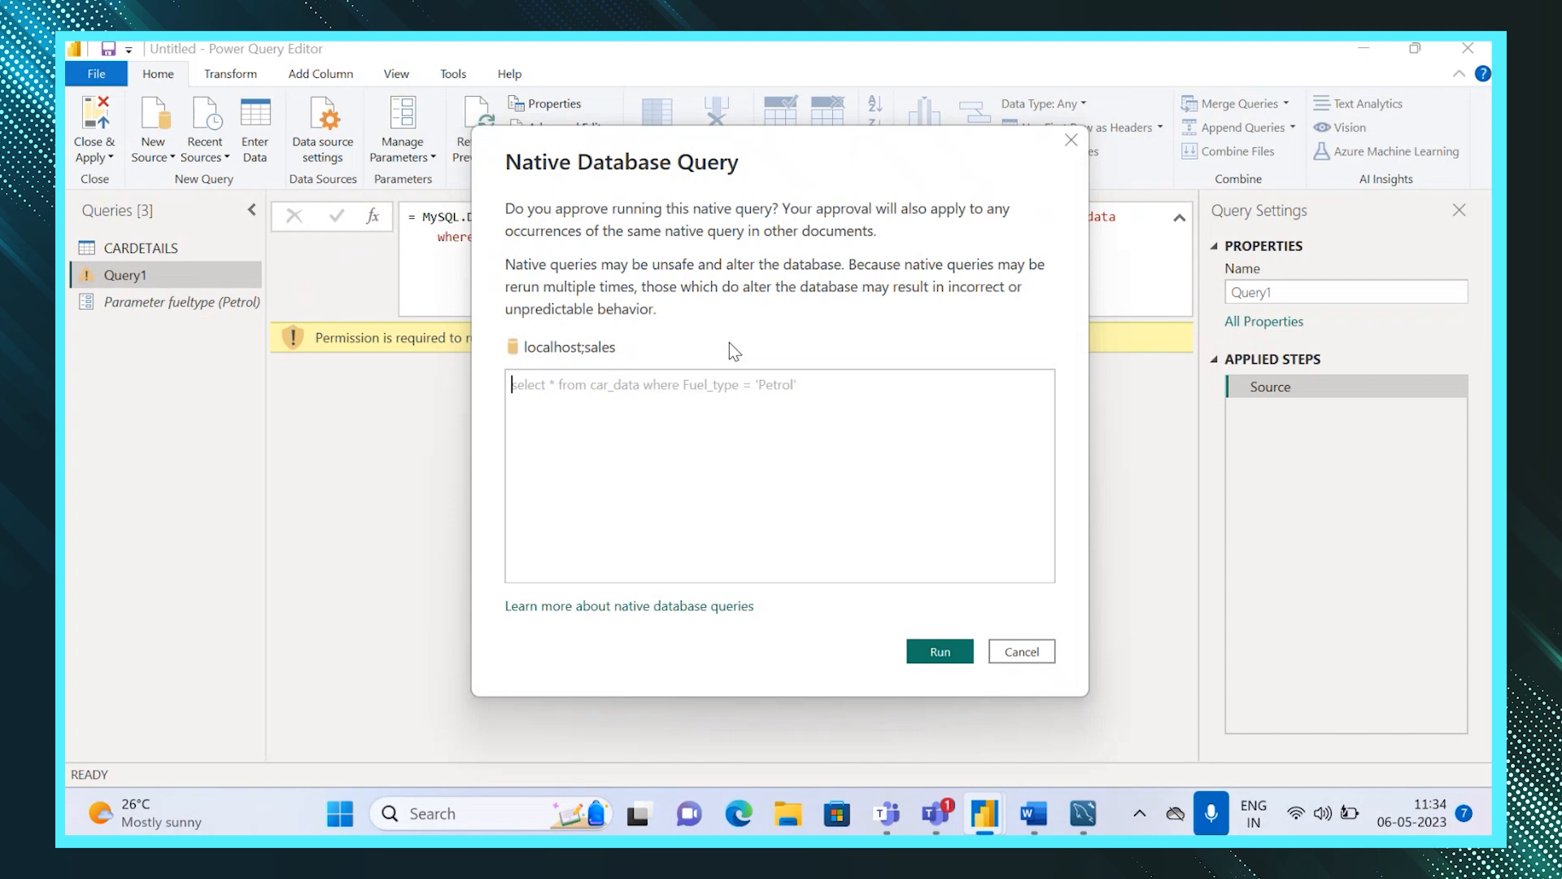
pyautogui.click(946, 652)
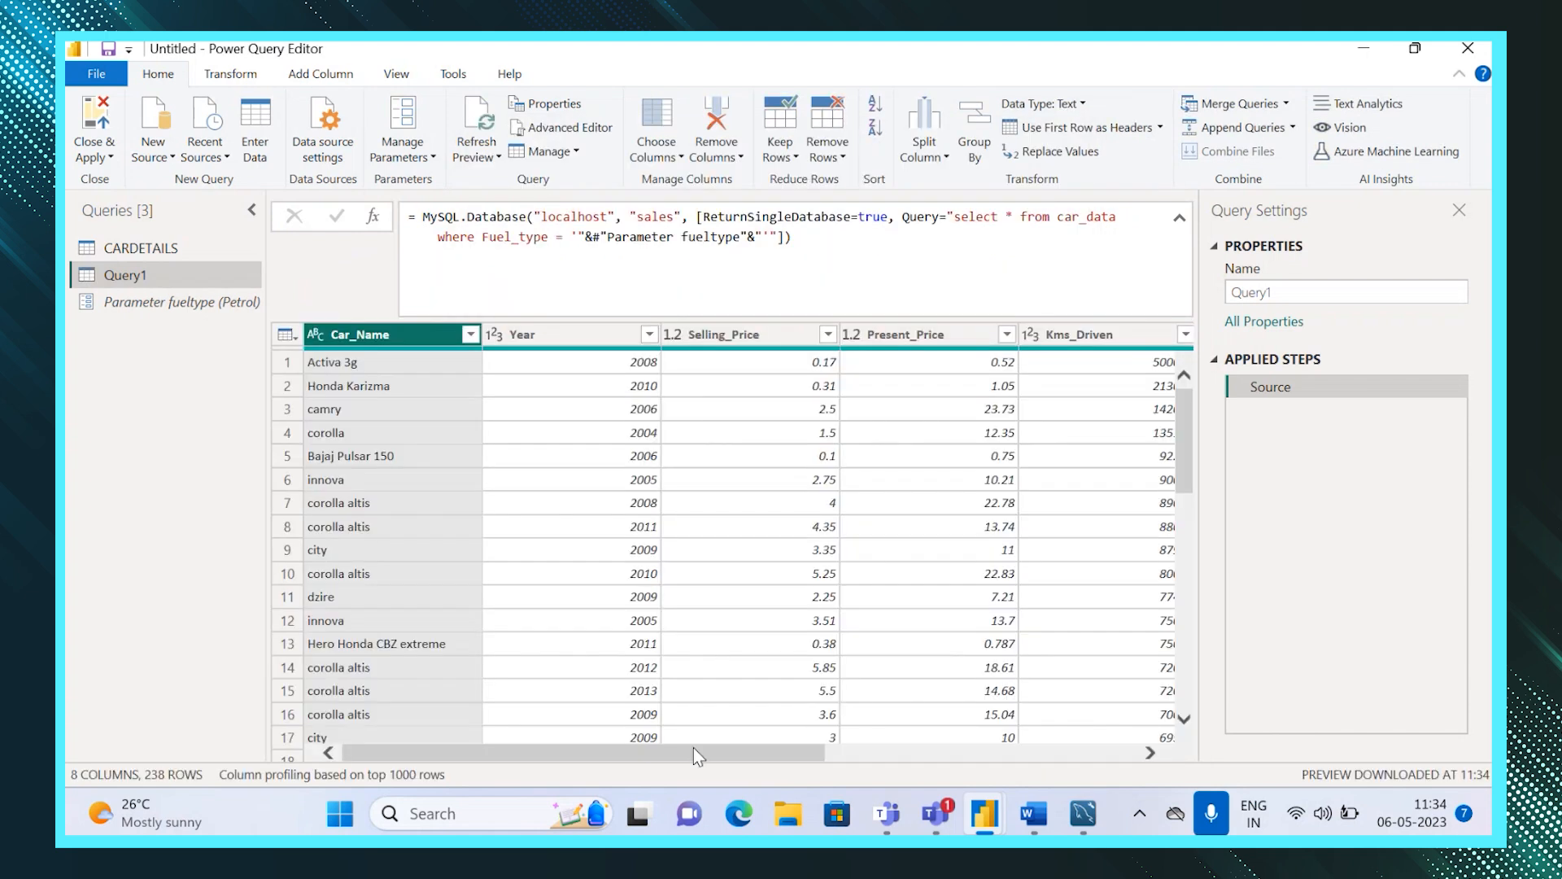
pyautogui.moveTo(692, 754); pyautogui.dragTo(882, 753)
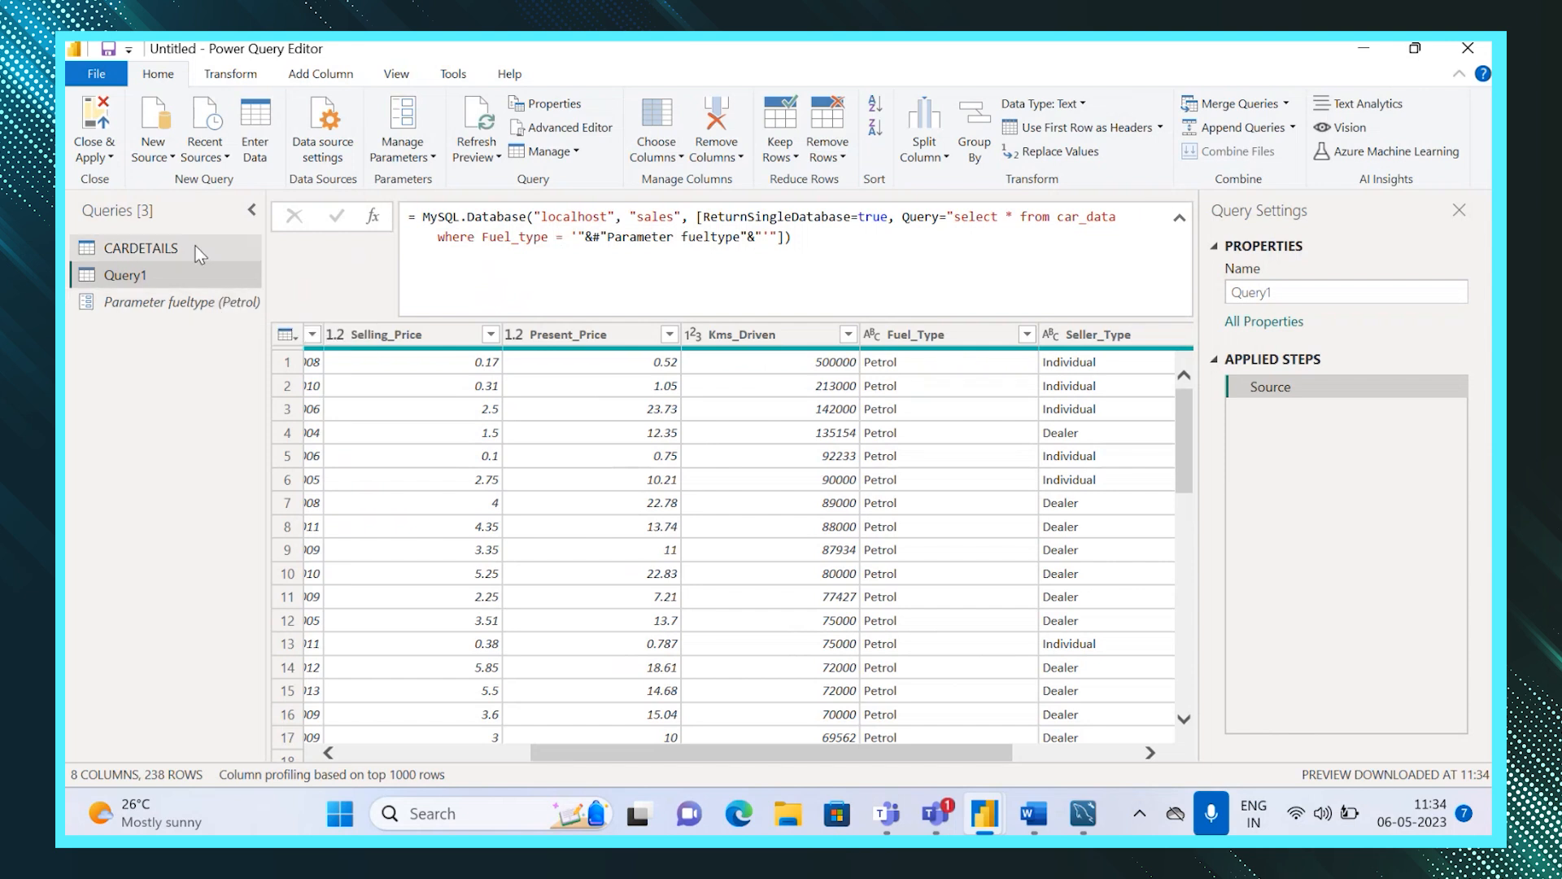
# Close and apply the query changes, returning to the report canvas.
pyautogui.click(79, 146)
pyautogui.click(96, 174)
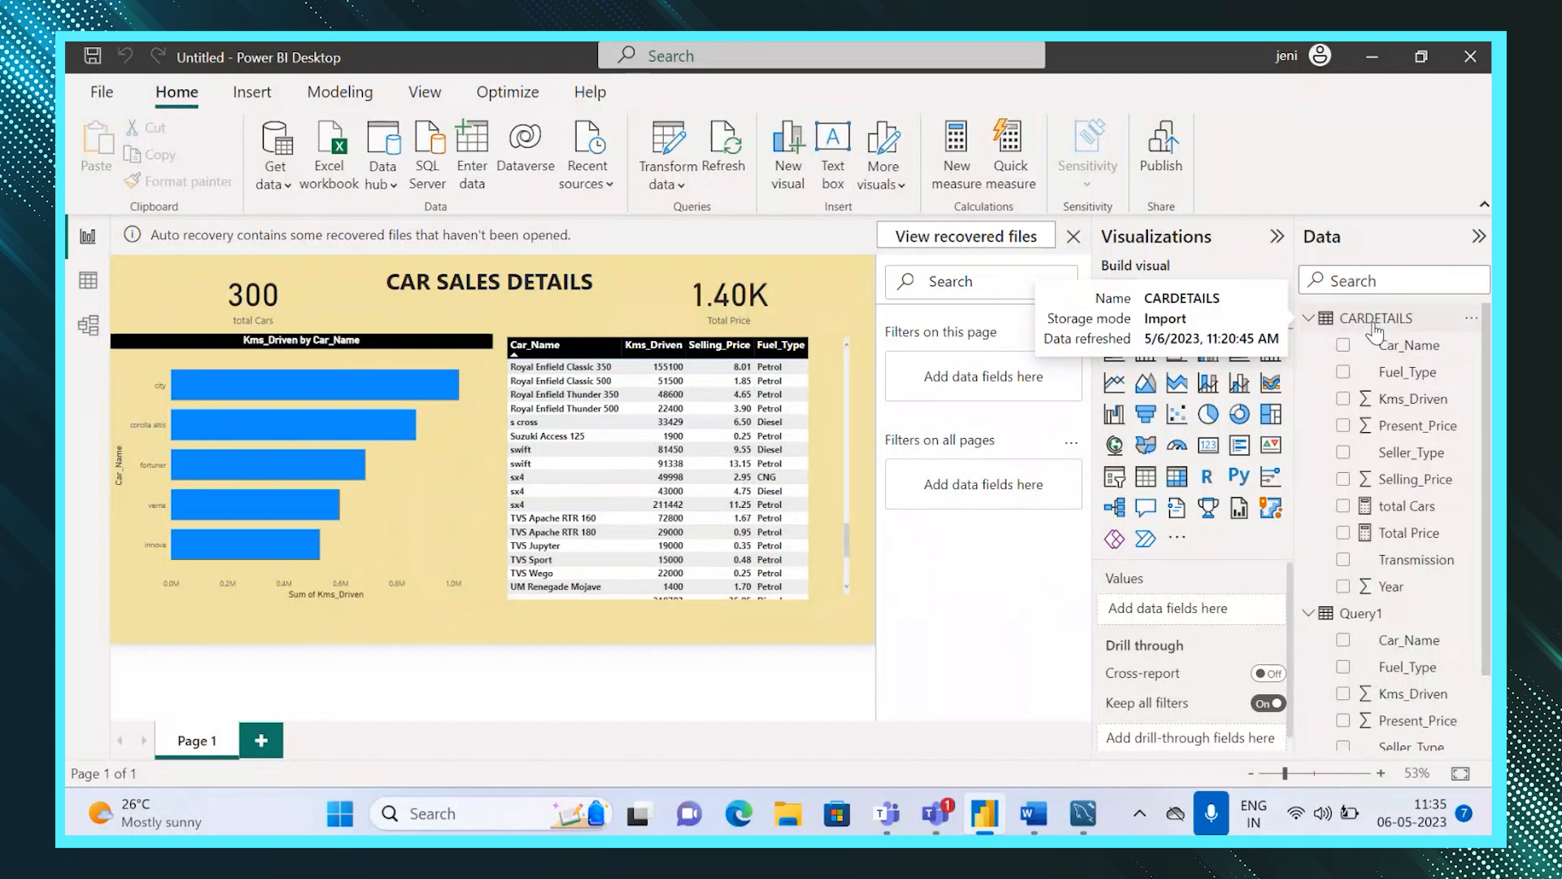
pyautogui.click(1358, 617)
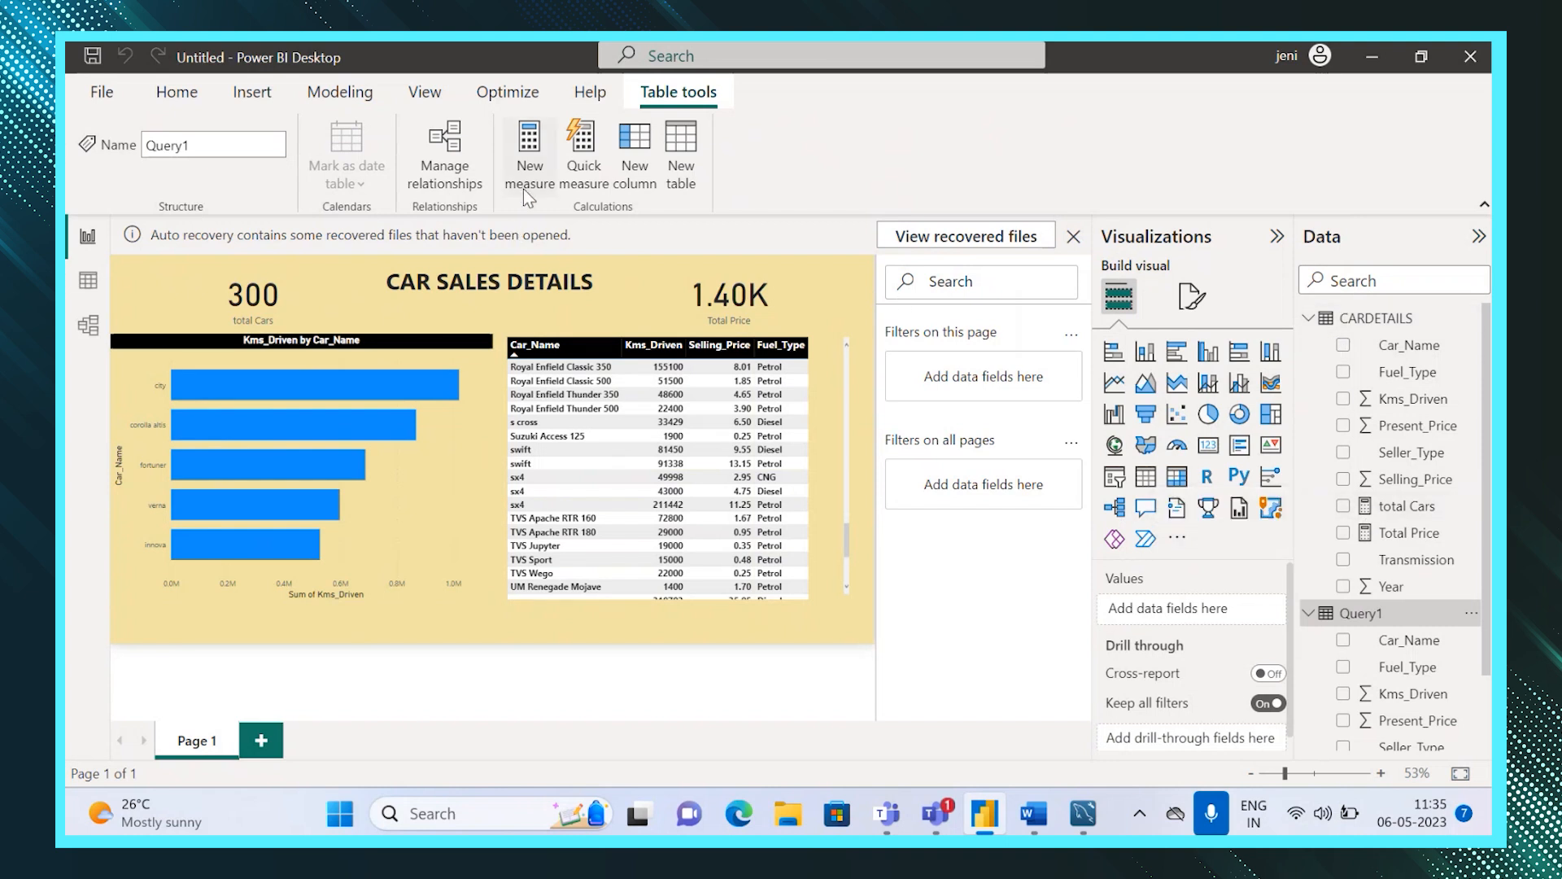
pyautogui.click(529, 284)
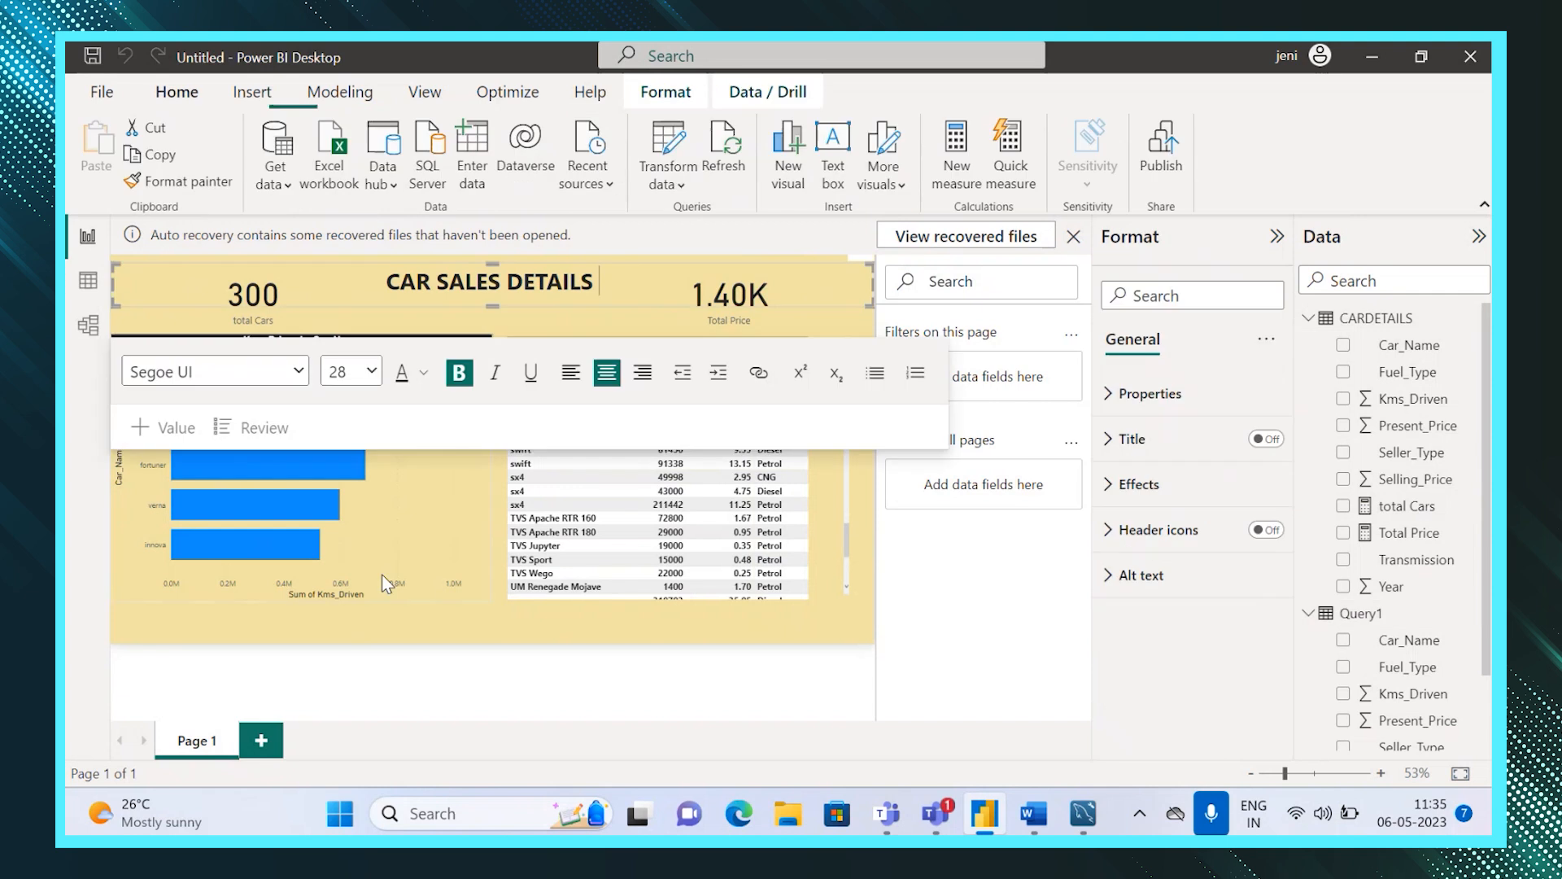
pyautogui.click(371, 613)
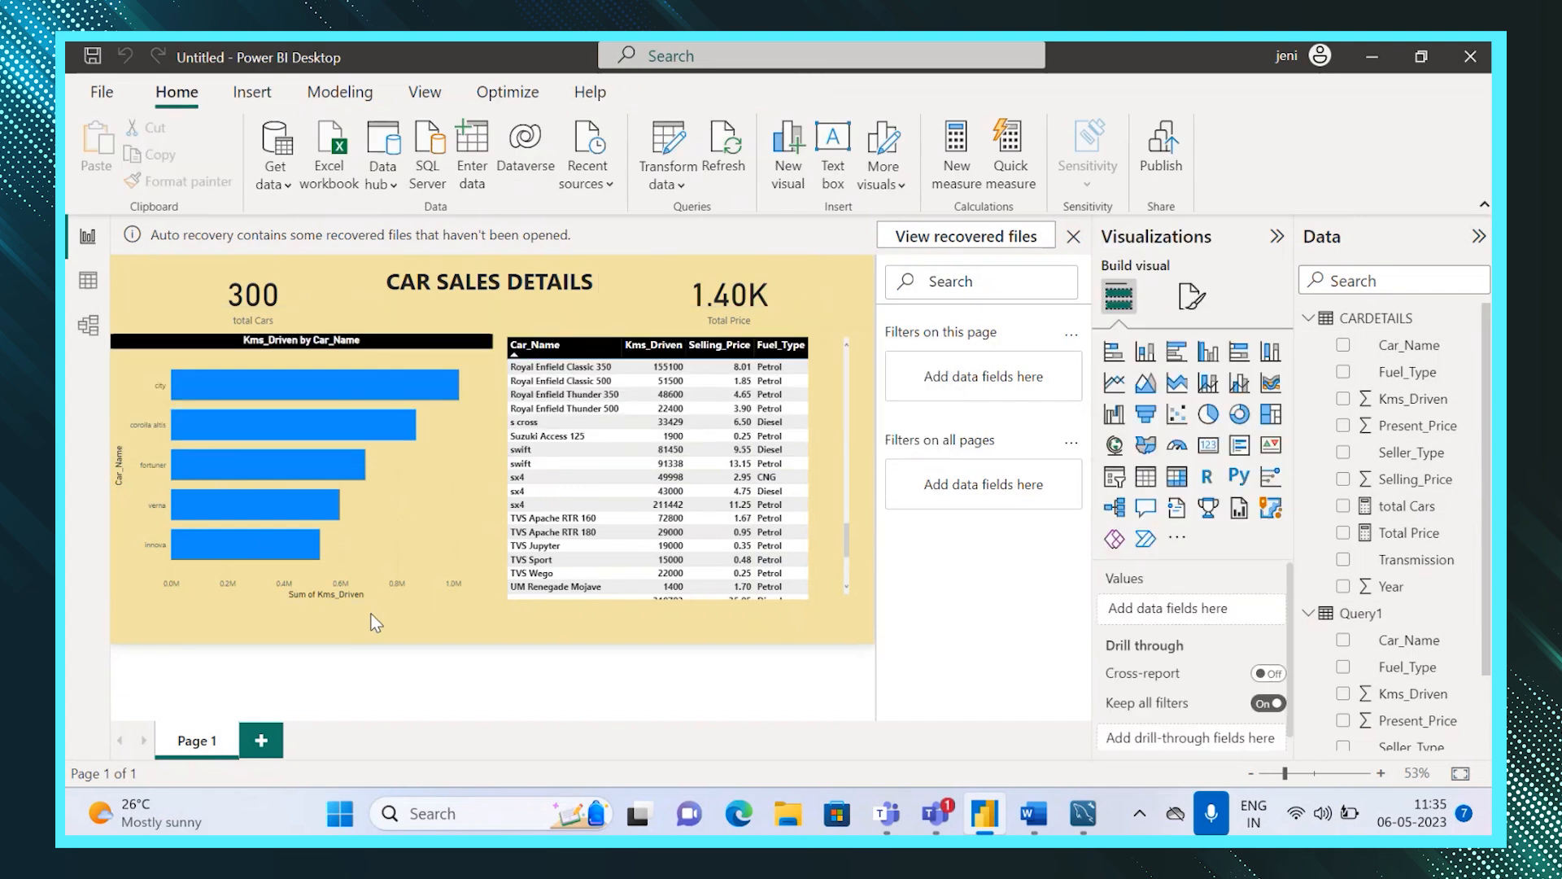
# Open the Power Query Editor and copy Query1's full parameterized source formula.
pyautogui.click(666, 181)
pyautogui.click(683, 218)
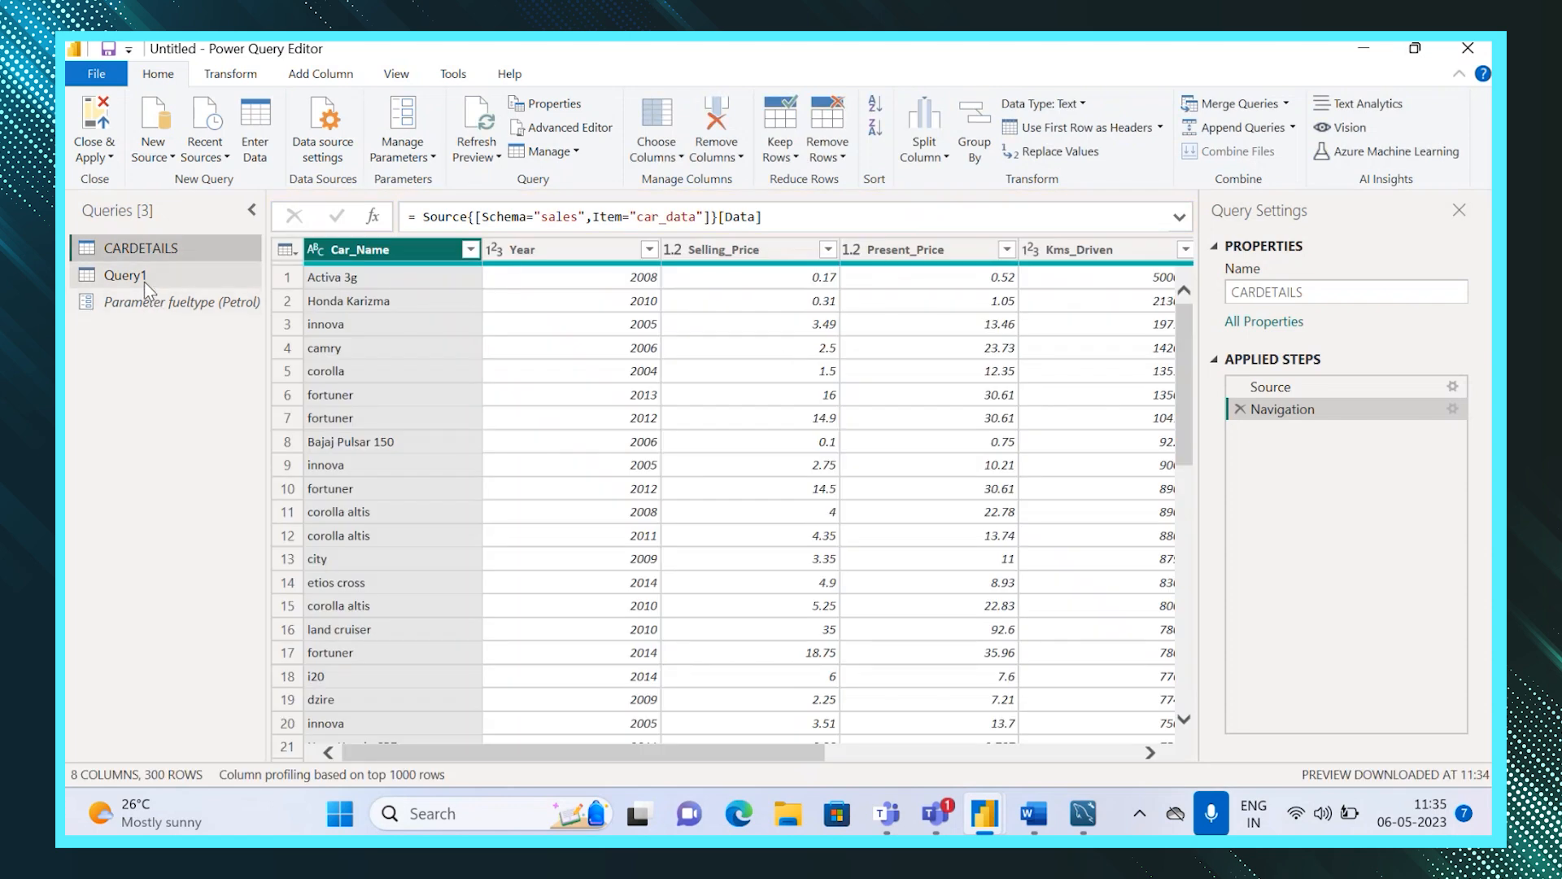
pyautogui.doubleClick(144, 282)
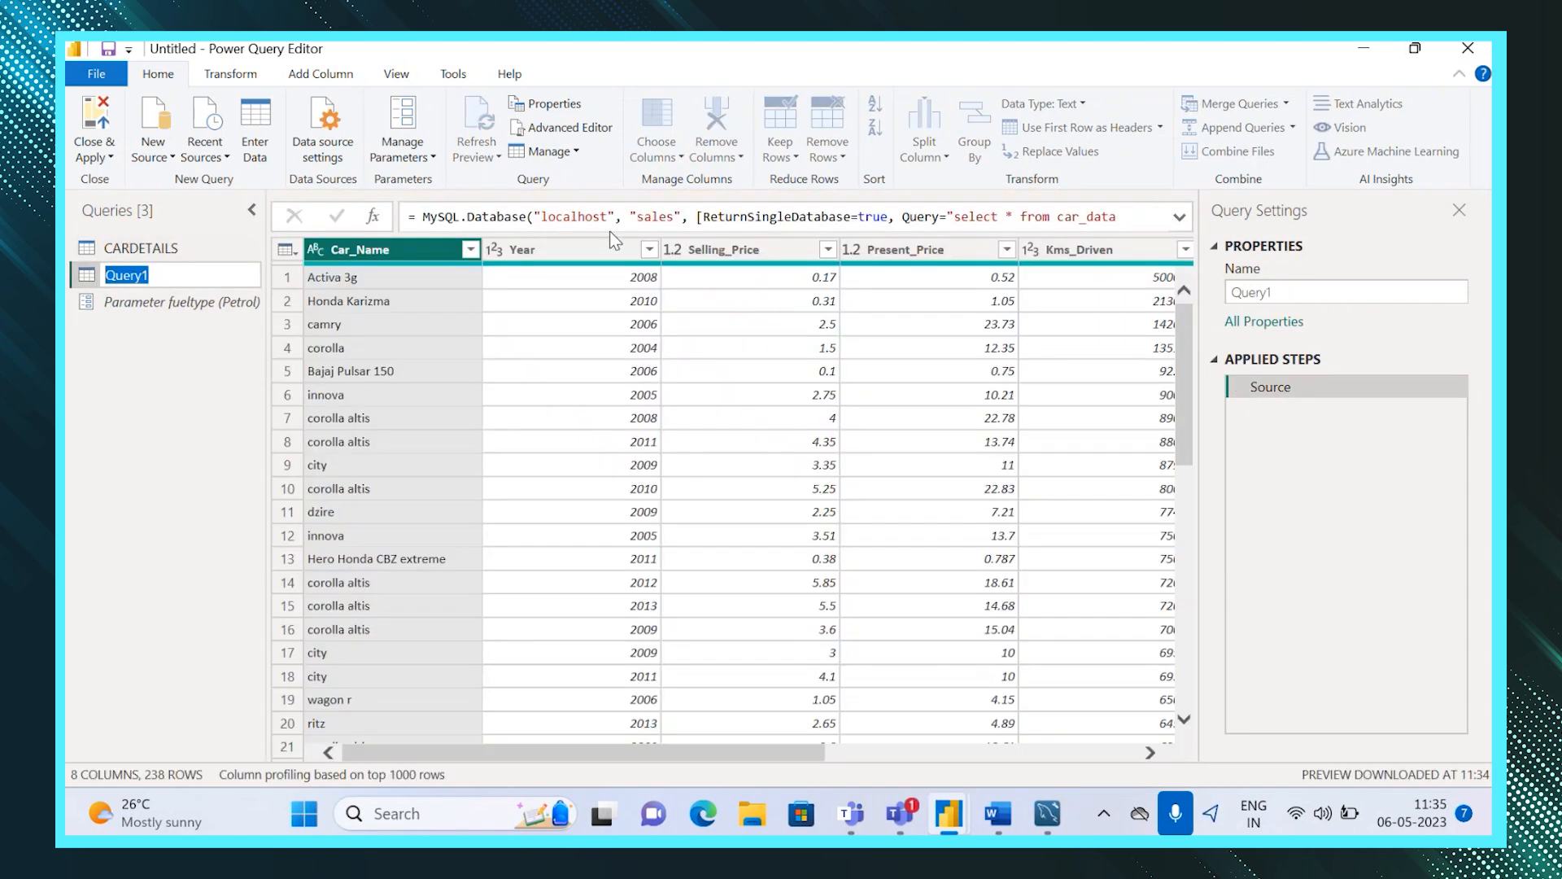
pyautogui.press('Return')
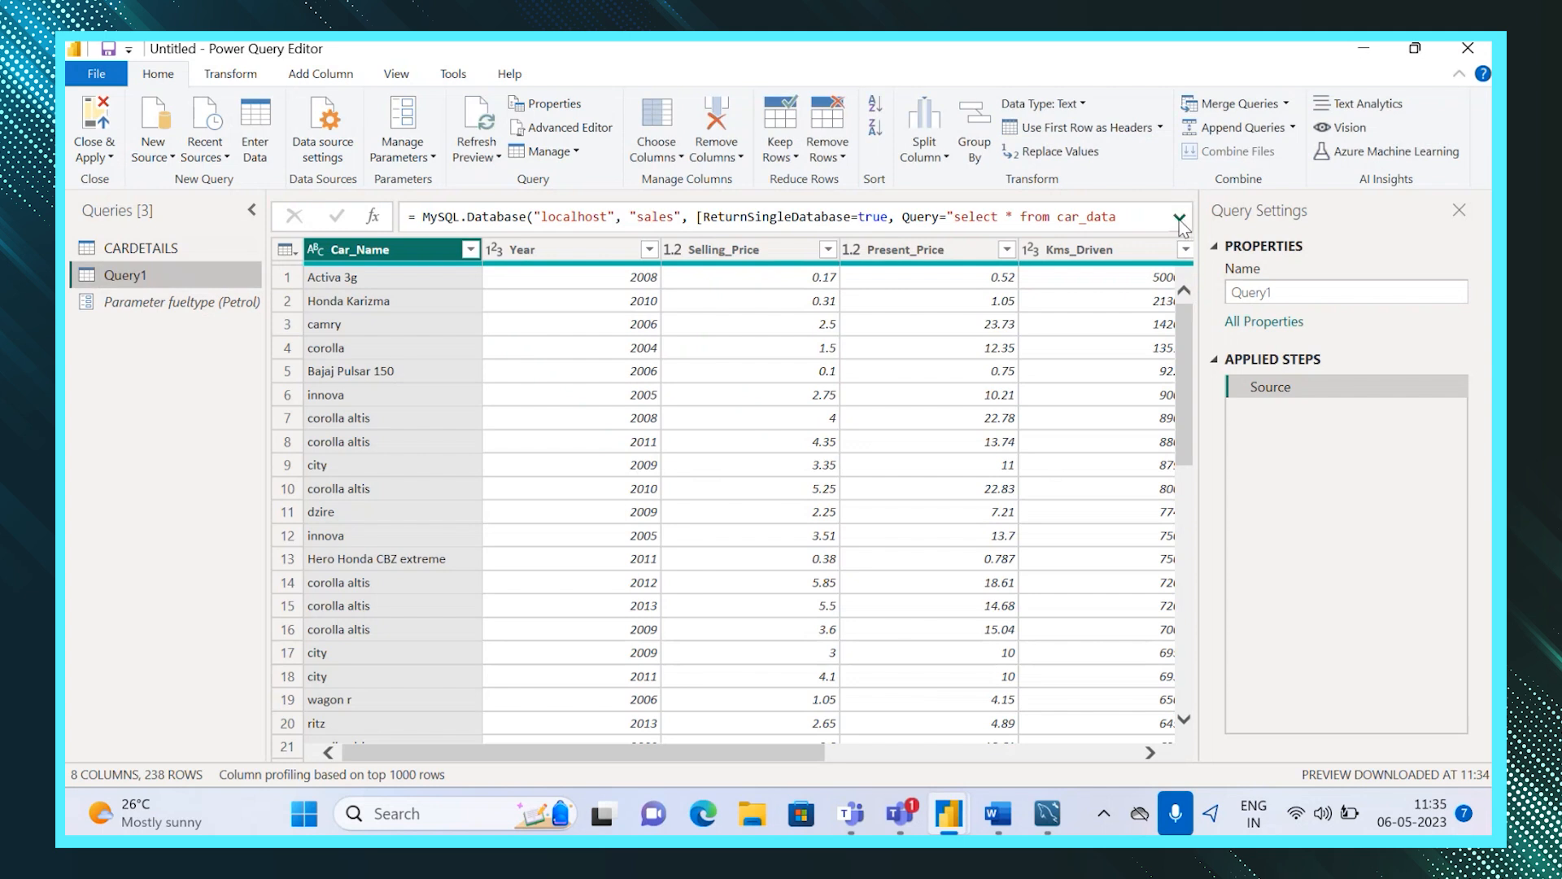
pyautogui.click(1179, 219)
pyautogui.moveTo(821, 247); pyautogui.dragTo(407, 222)
pyautogui.hotkey('ctrl', 'c')
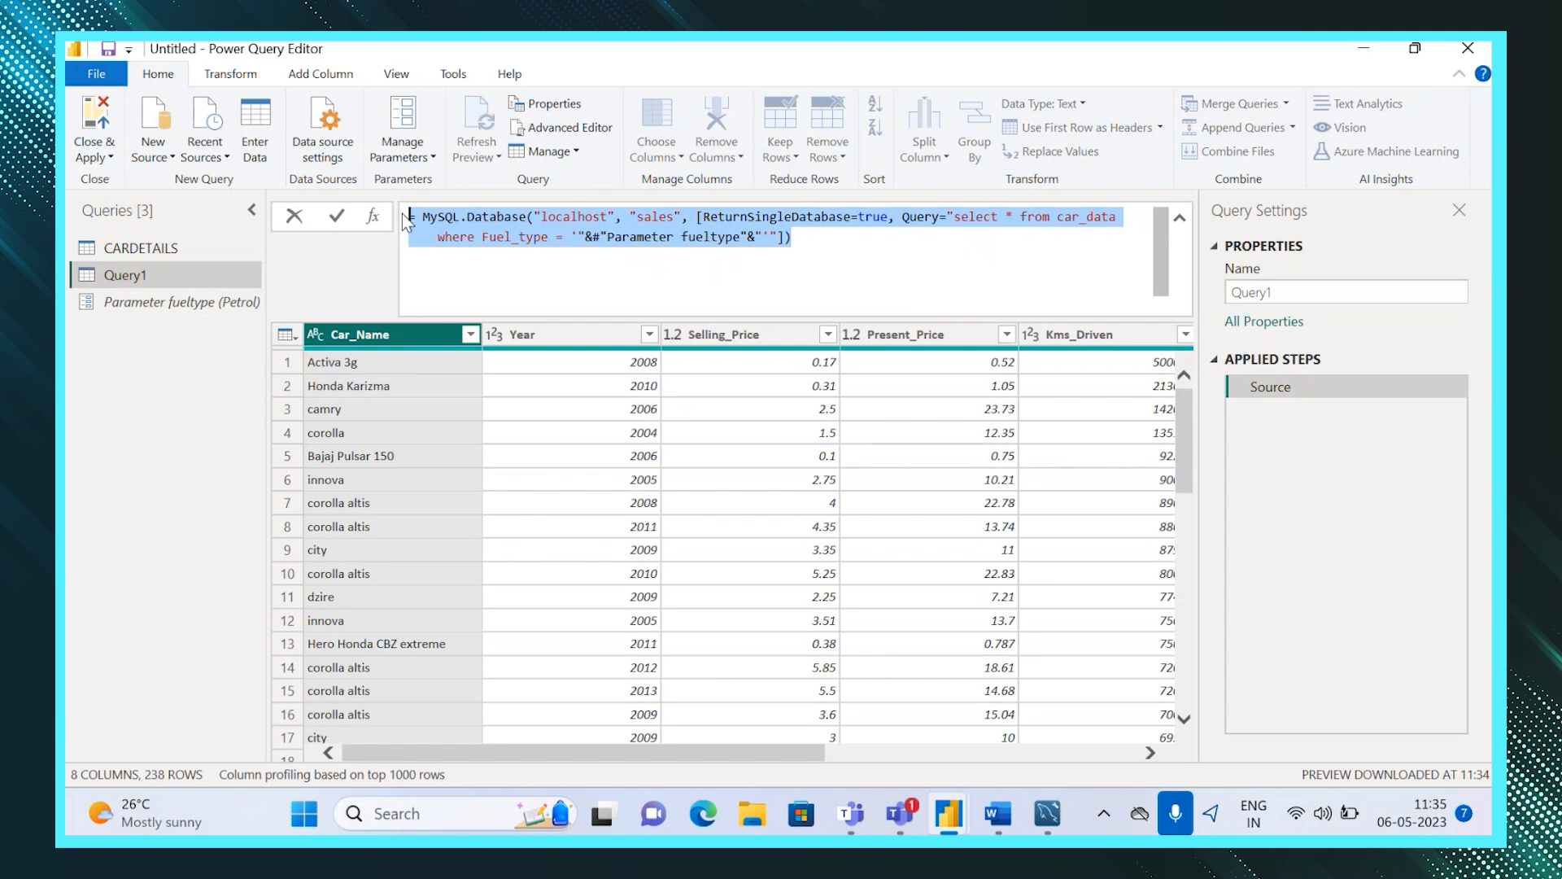
# Replace the CARDETAILS Source step formula with the copied parameterized native query and apply the changes to the report.
pyautogui.click(163, 256)
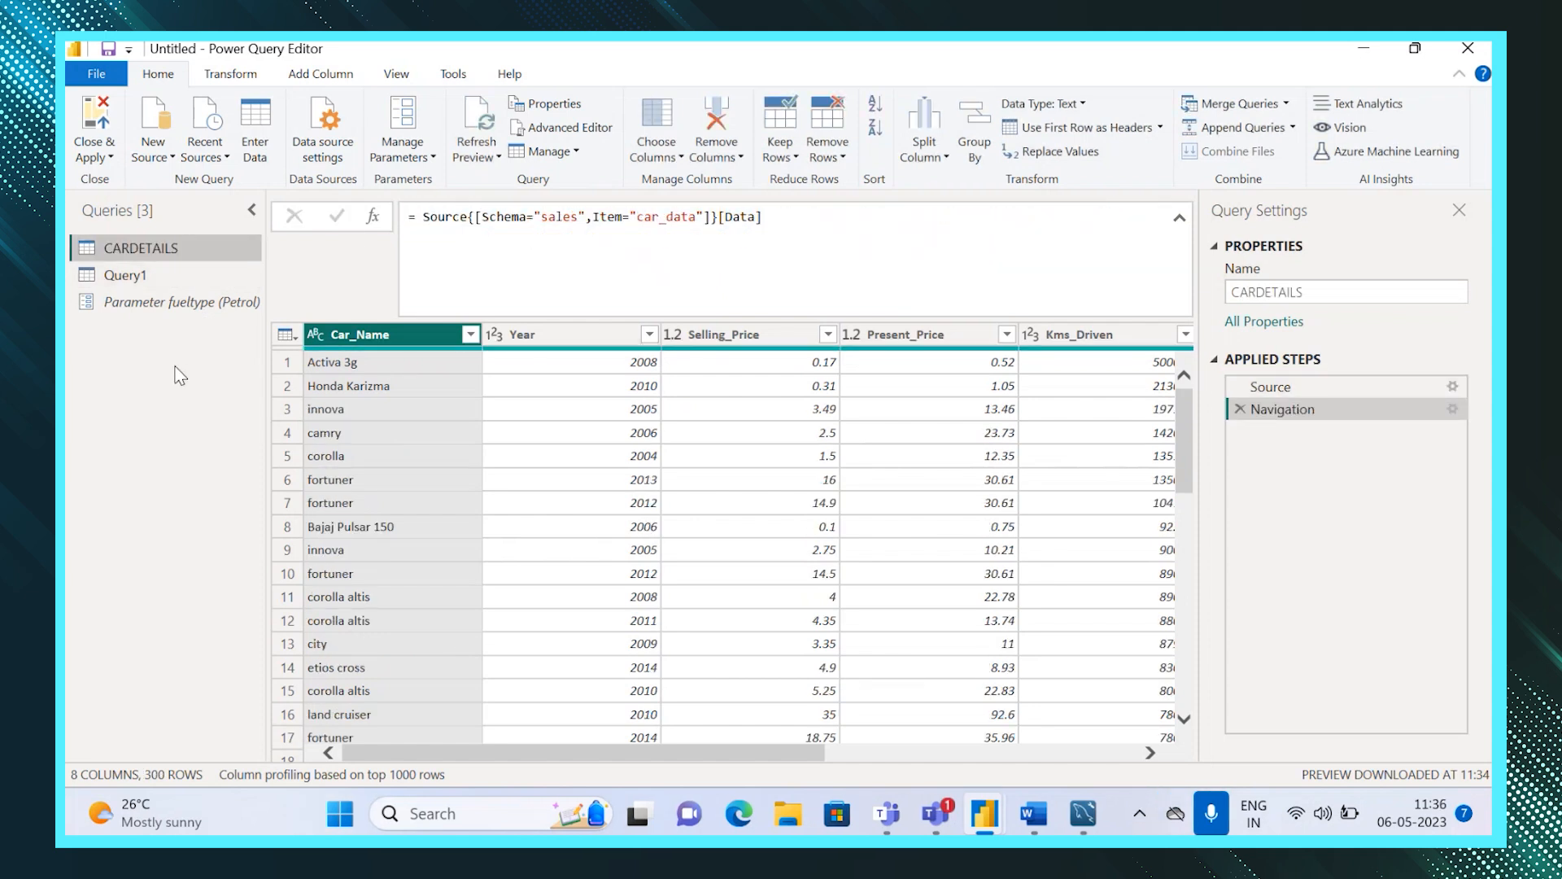
pyautogui.click(1240, 409)
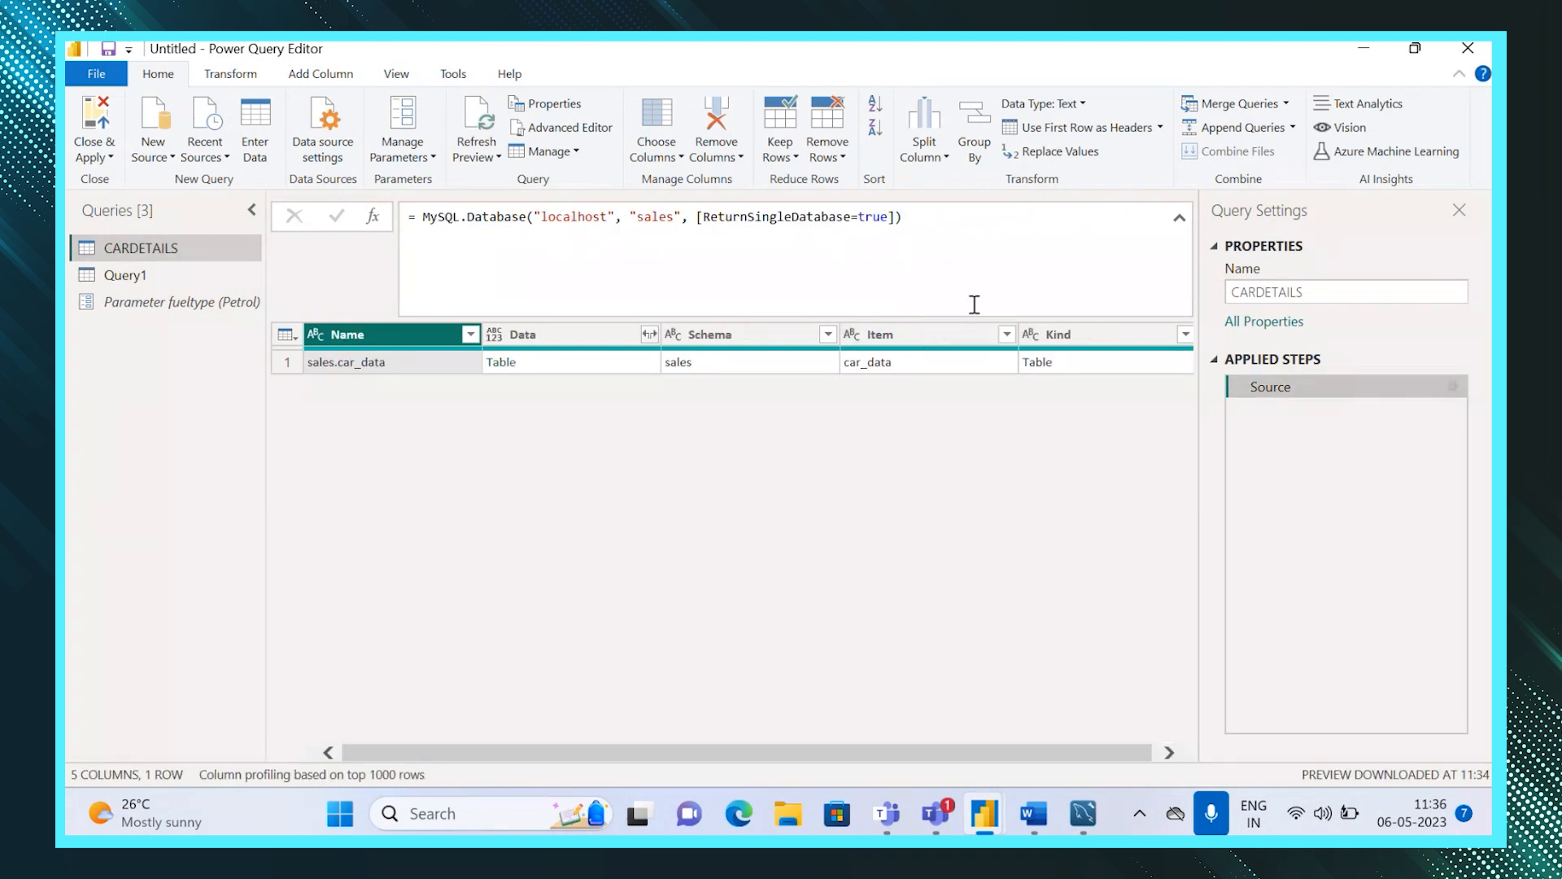
pyautogui.click(914, 229)
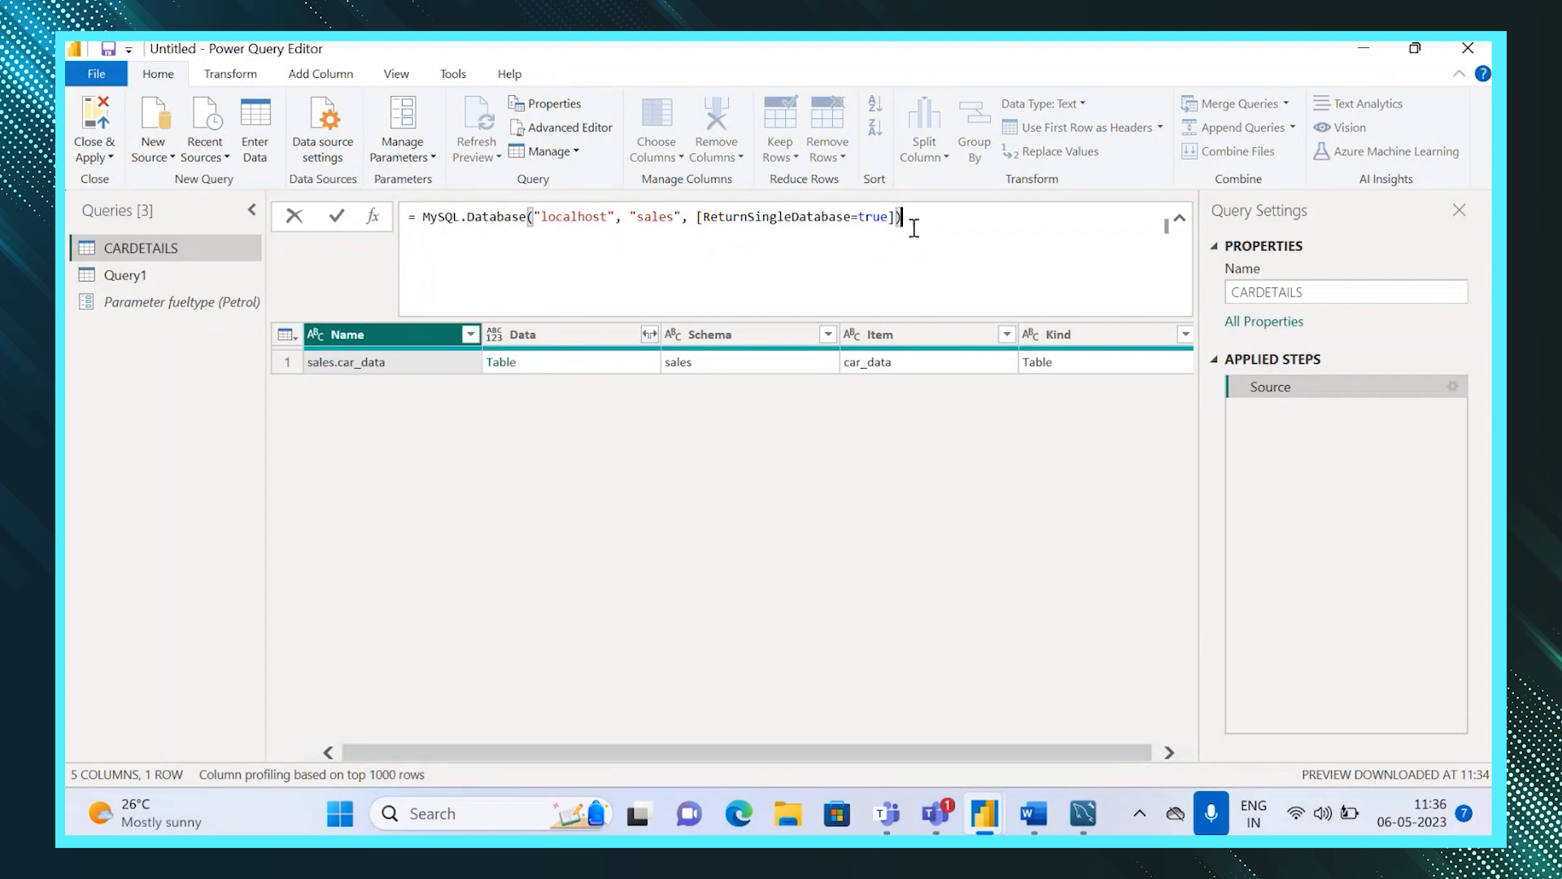
pyautogui.press('BackSpace')
pyautogui.press('BackSpace')
pyautogui.press('BackSpace')
pyautogui.press('BackSpace')
pyautogui.press('BackSpace')
pyautogui.press('BackSpace')
pyautogui.press('BackSpace')
pyautogui.press('BackSpace')
pyautogui.press('BackSpace')
pyautogui.press('BackSpace')
pyautogui.press('BackSpace')
pyautogui.press('BackSpace')
pyautogui.press('BackSpace')
pyautogui.press('BackSpace')
pyautogui.press('BackSpace')
pyautogui.press('BackSpace')
pyautogui.press('BackSpace')
pyautogui.press('BackSpace')
pyautogui.press('BackSpace')
pyautogui.press('BackSpace')
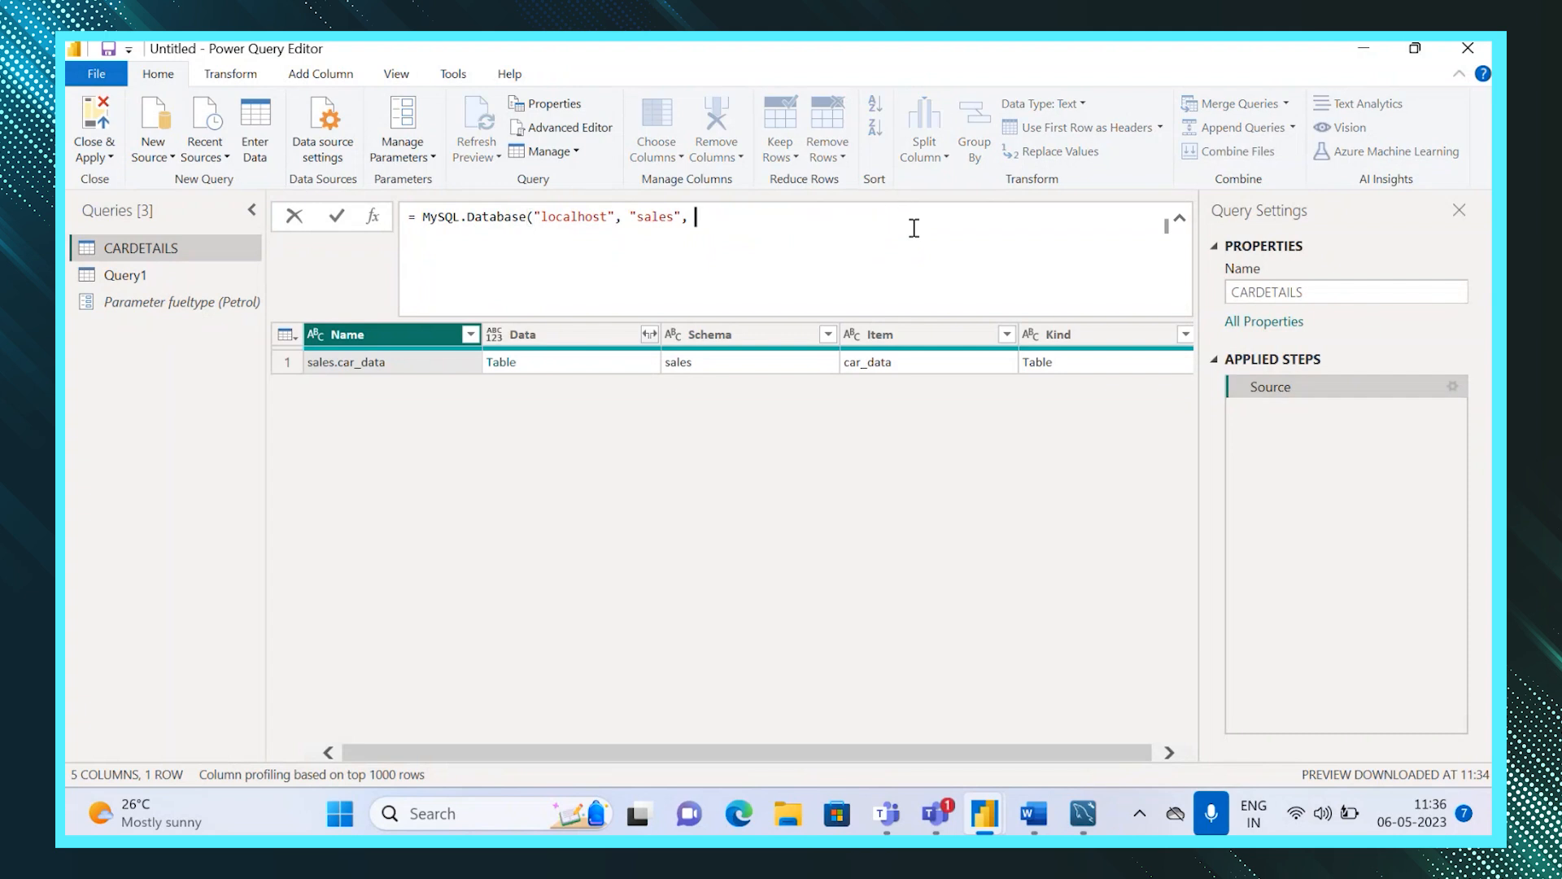
pyautogui.press('BackSpace')
pyautogui.press('BackSpace')
pyautogui.press('BackSpace')
pyautogui.press('BackSpace')
pyautogui.press('BackSpace')
pyautogui.press('BackSpace')
pyautogui.press('BackSpace')
pyautogui.press('BackSpace')
pyautogui.press('BackSpace')
pyautogui.press('BackSpace')
pyautogui.press('BackSpace')
pyautogui.press('BackSpace')
pyautogui.press('BackSpace')
pyautogui.press('BackSpace')
pyautogui.press('BackSpace')
pyautogui.press('BackSpace')
pyautogui.press('BackSpace')
pyautogui.press('BackSpace')
pyautogui.press('BackSpace')
pyautogui.press('BackSpace')
pyautogui.hotkey('ctrl', 'v')
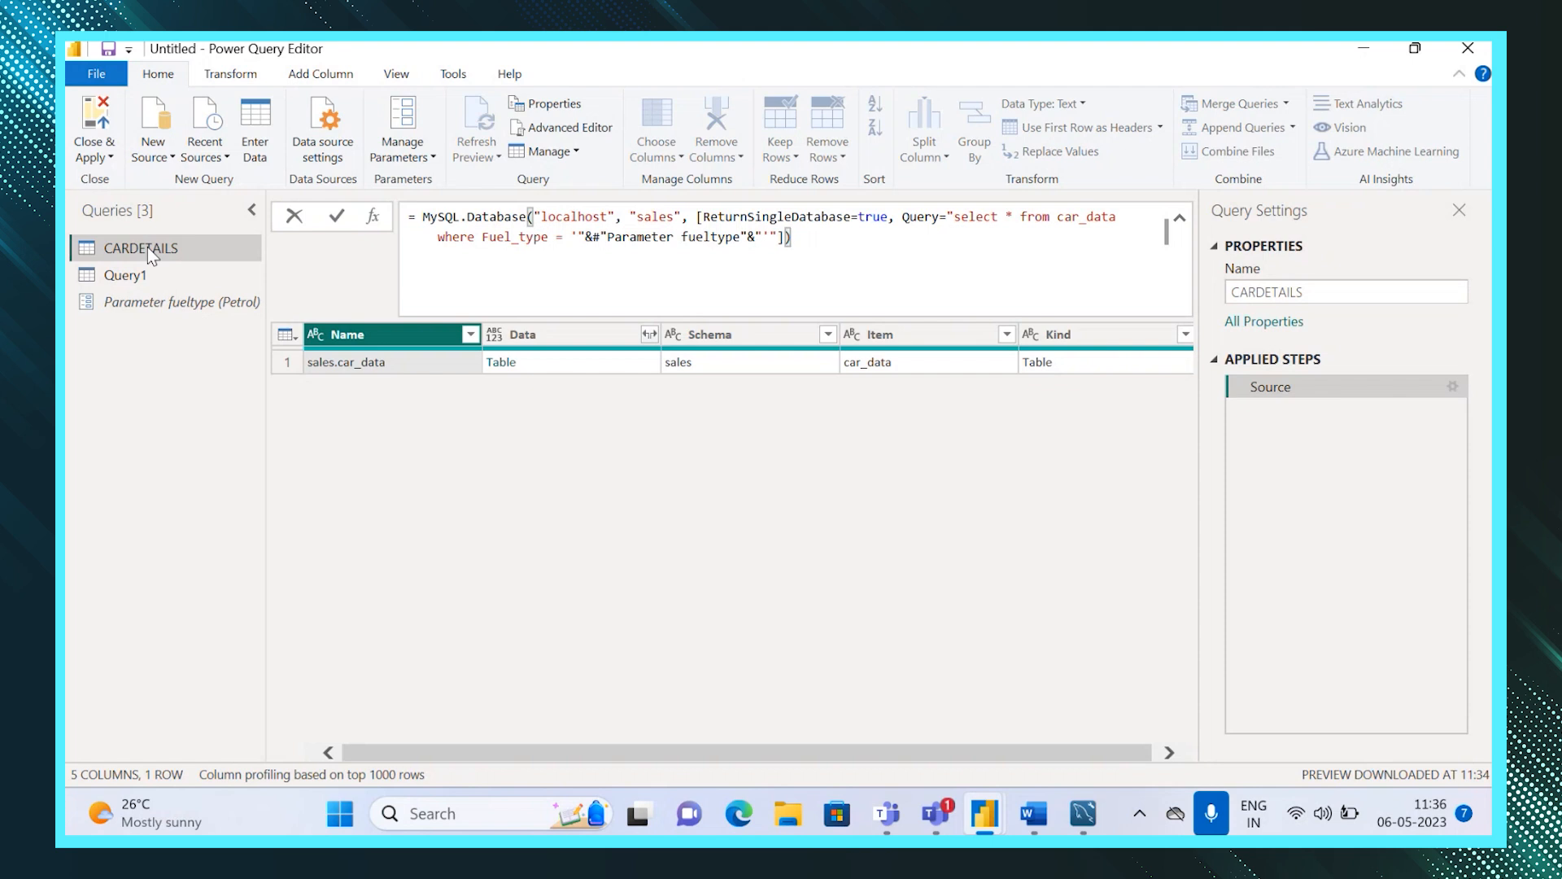
pyautogui.click(96, 167)
pyautogui.click(99, 181)
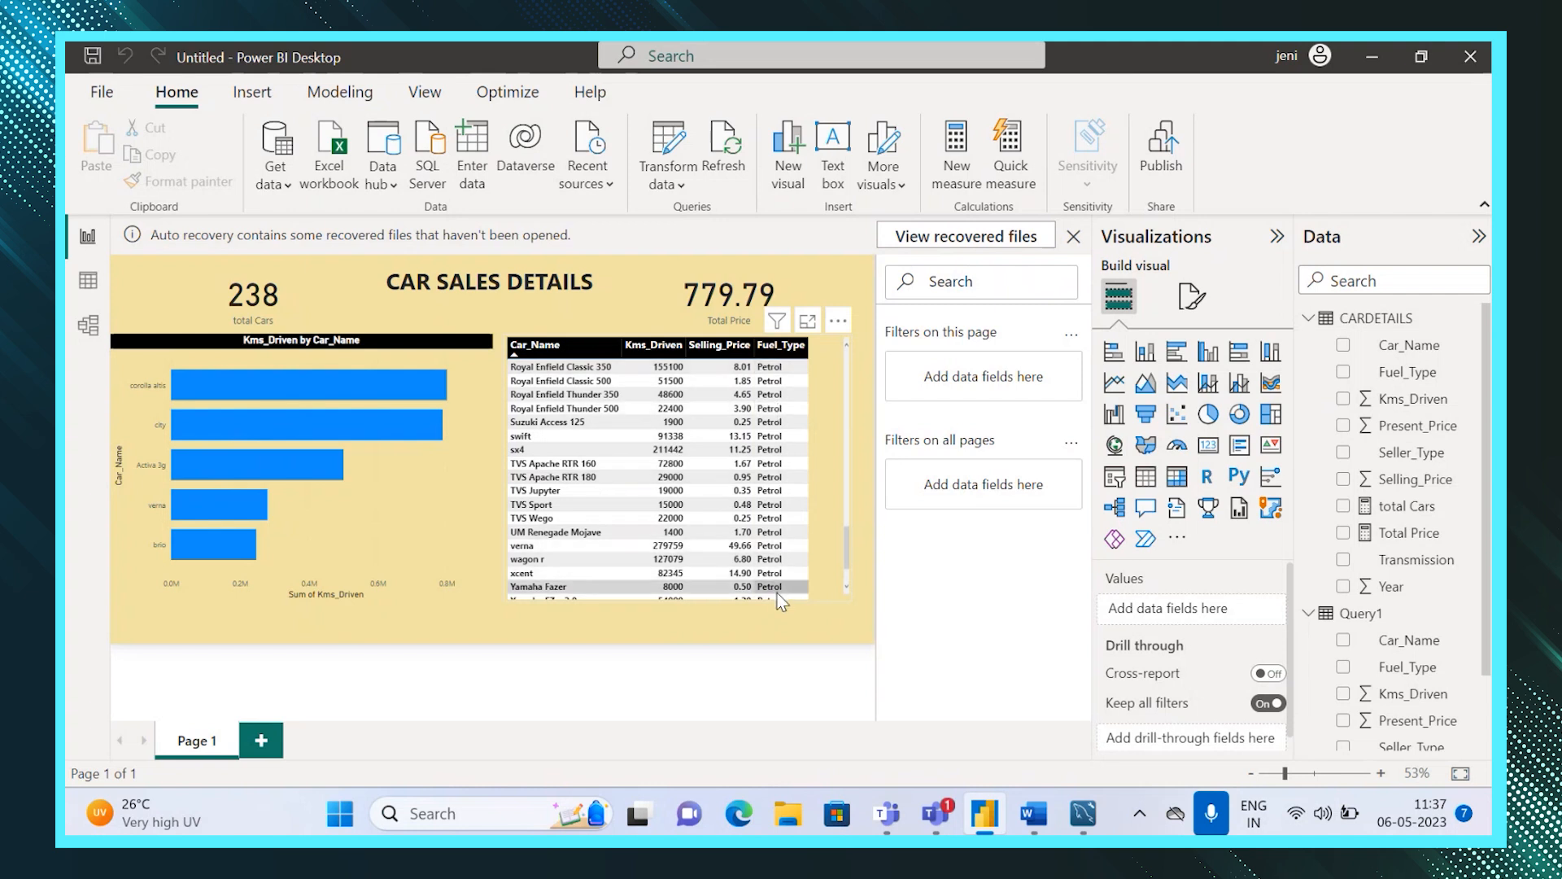
# Narrow the report title text box to about half its width, centred between the two cards.
pyautogui.click(446, 290)
pyautogui.moveTo(116, 284); pyautogui.dragTo(305, 291)
pyautogui.moveTo(856, 285); pyautogui.dragTo(659, 292)
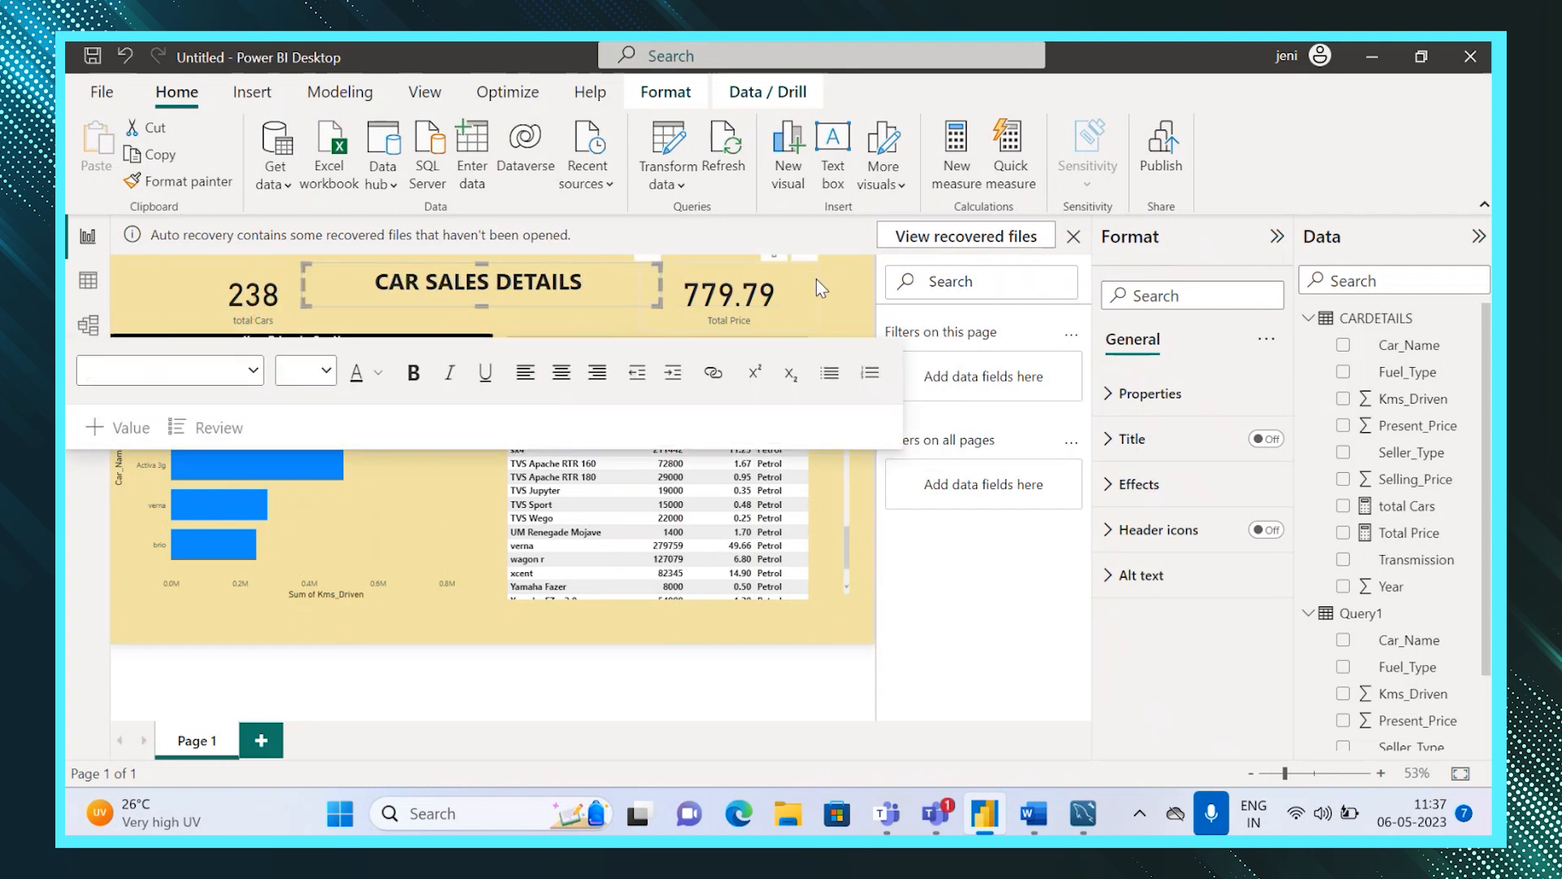
pyautogui.click(817, 280)
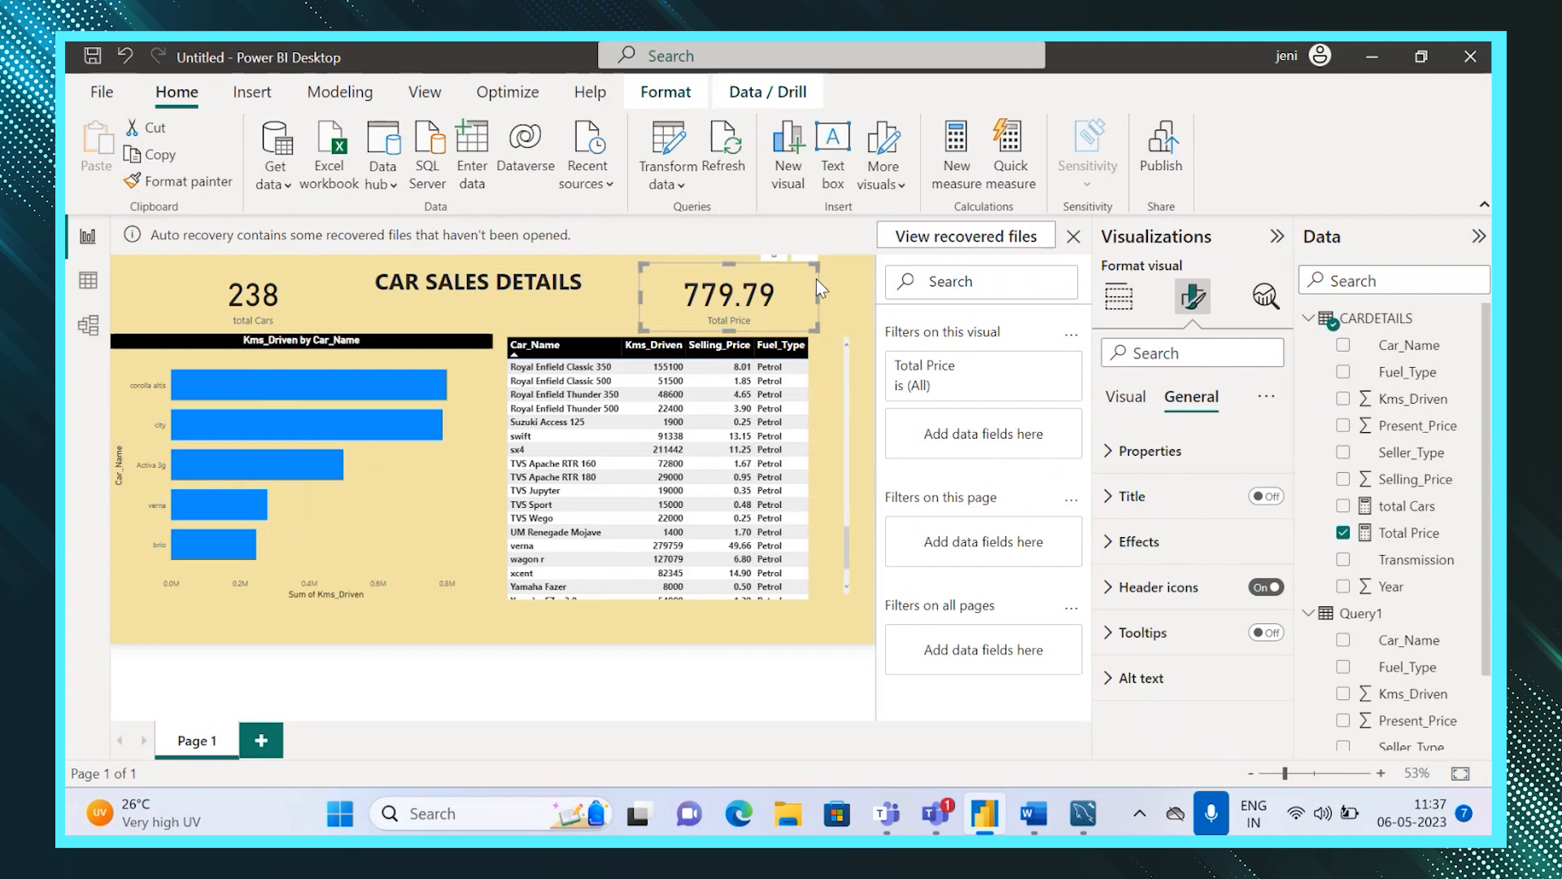
# Append the word FOR to the end of the CAR SALES DETAILS title.
pyautogui.click(575, 282)
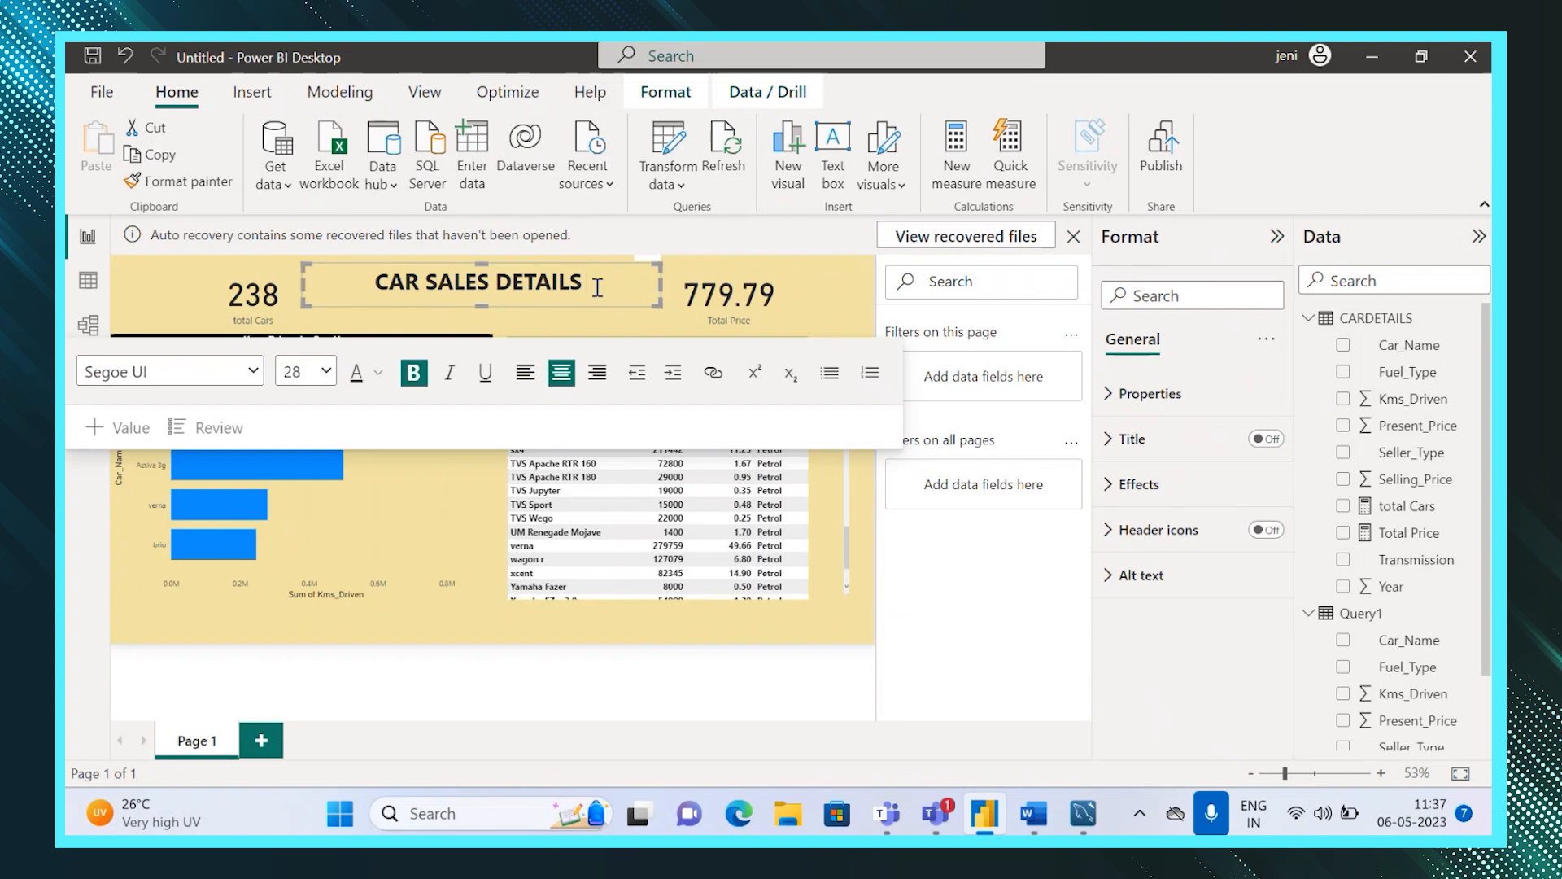
pyautogui.write('FOR')
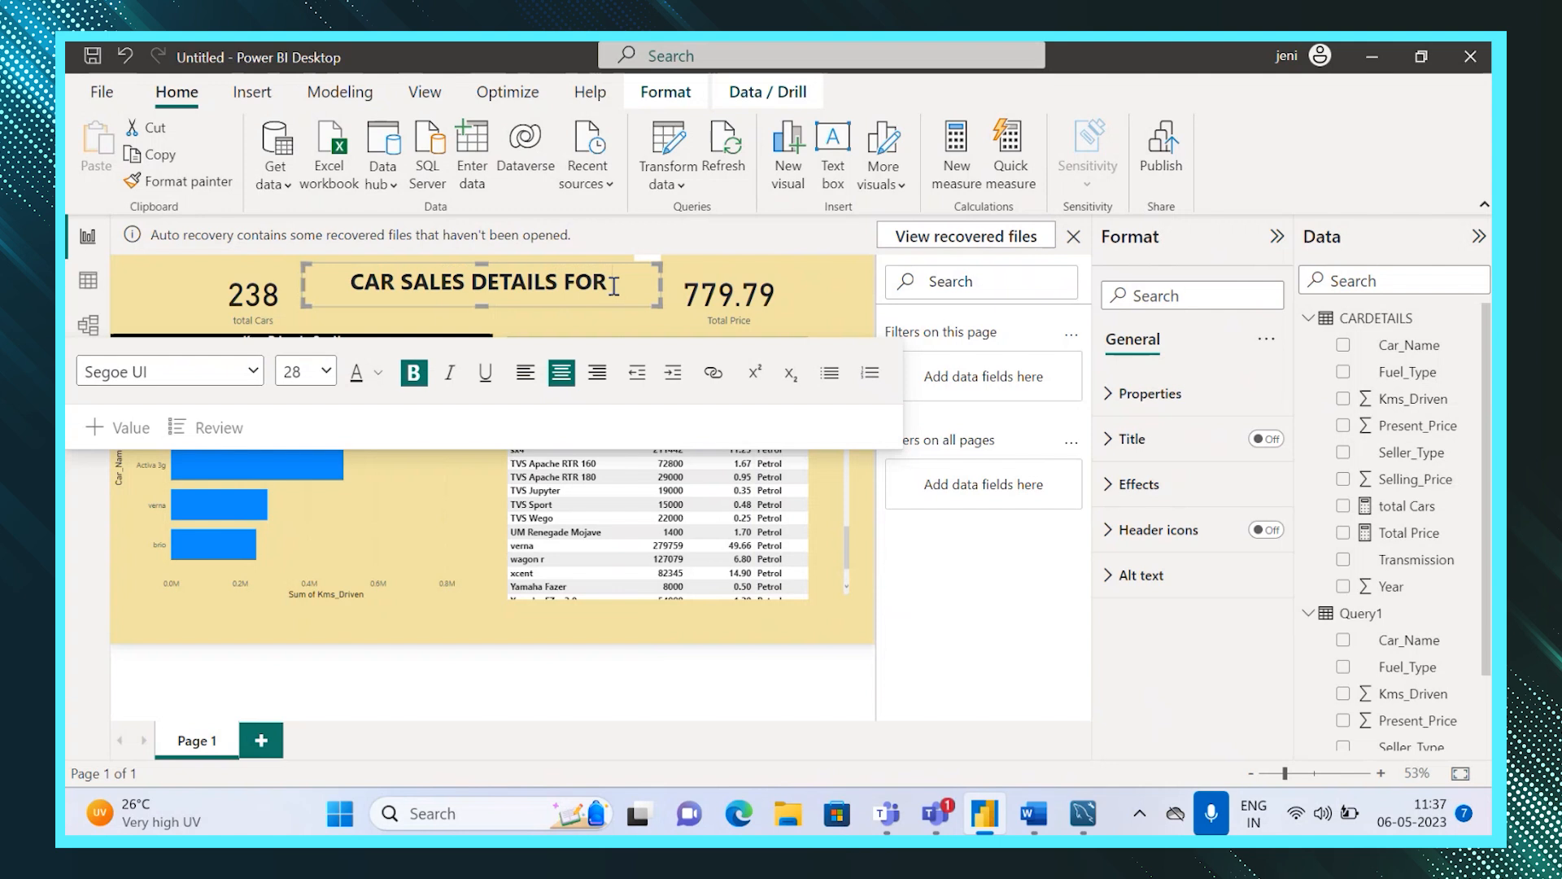
pyautogui.click(467, 285)
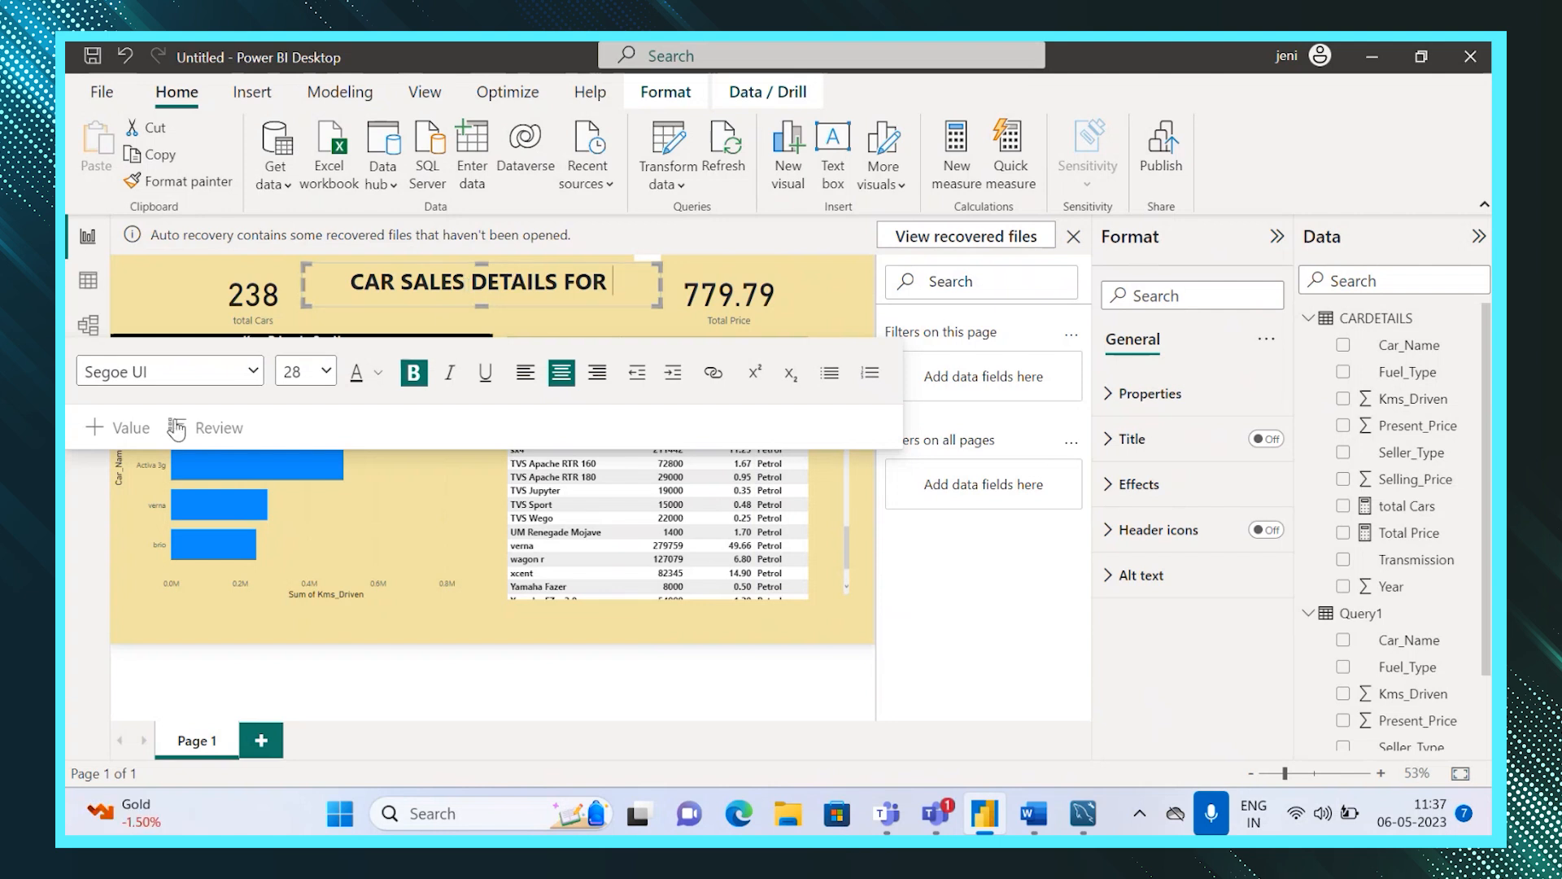
# Insert a dynamic value calculated as cardetail fuel type at the end of the title.
pyautogui.click(130, 429)
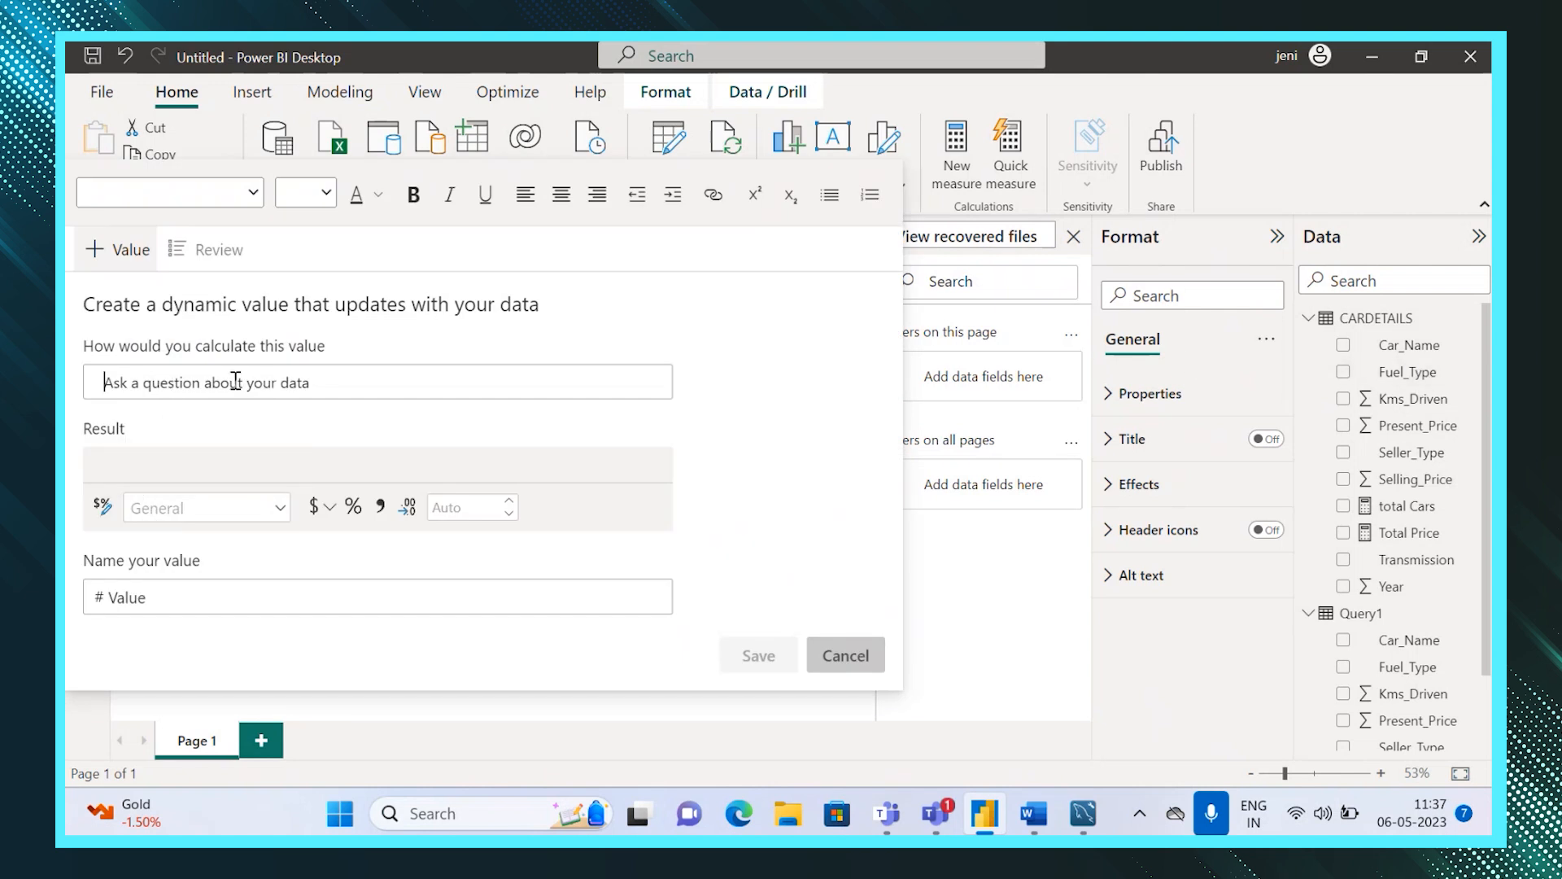
pyautogui.write('fuel type')
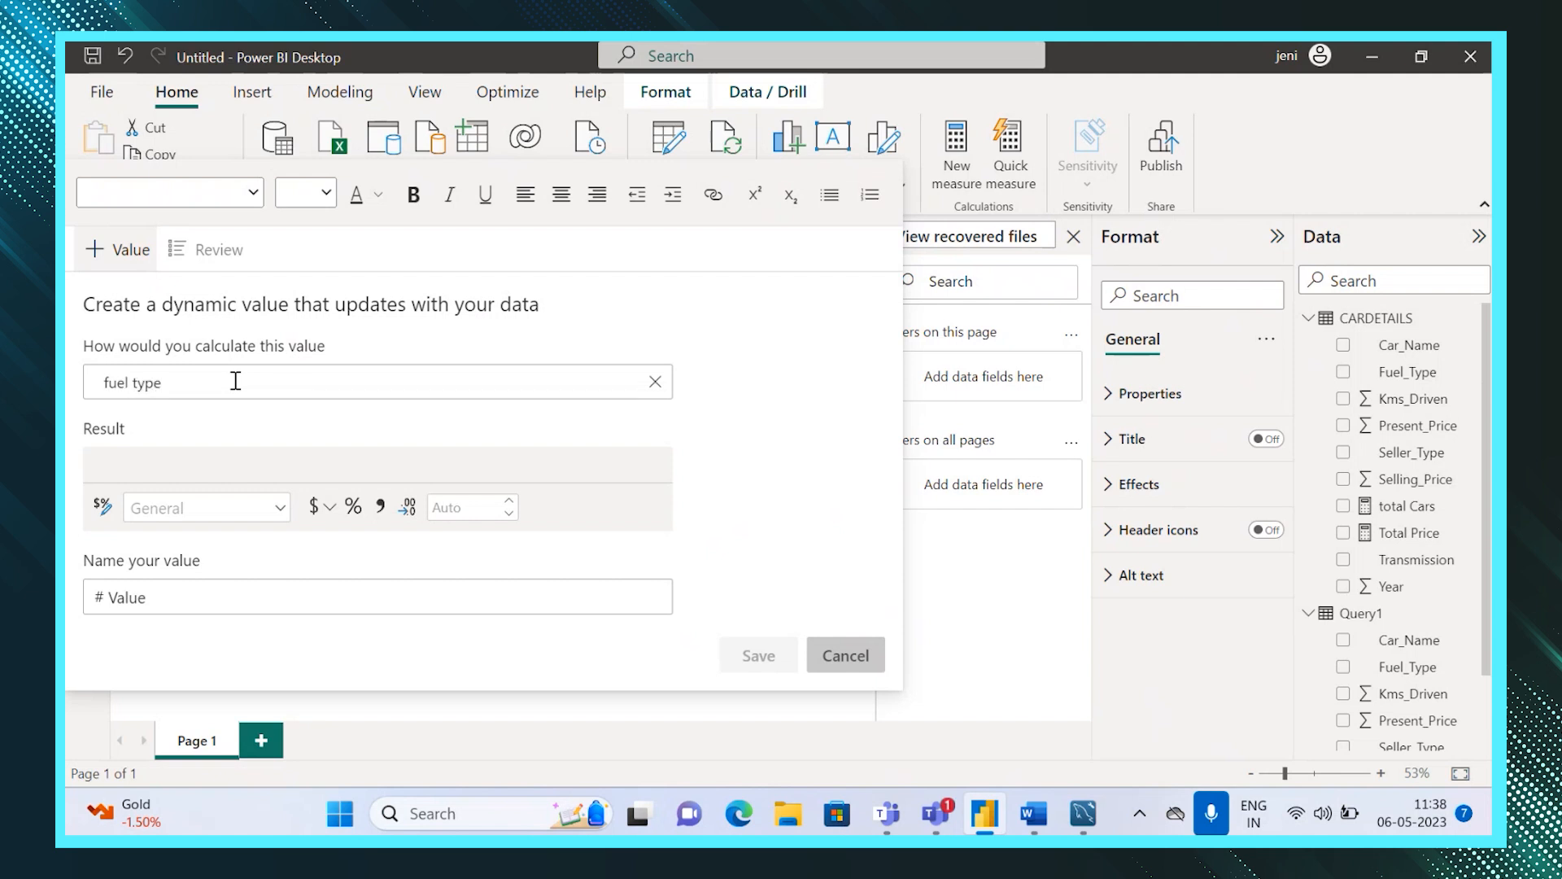
pyautogui.press('BackSpace')
pyautogui.press('BackSpace')
pyautogui.press('BackSpace')
pyautogui.press('BackSpace')
pyautogui.press('BackSpace')
pyautogui.press('BackSpace')
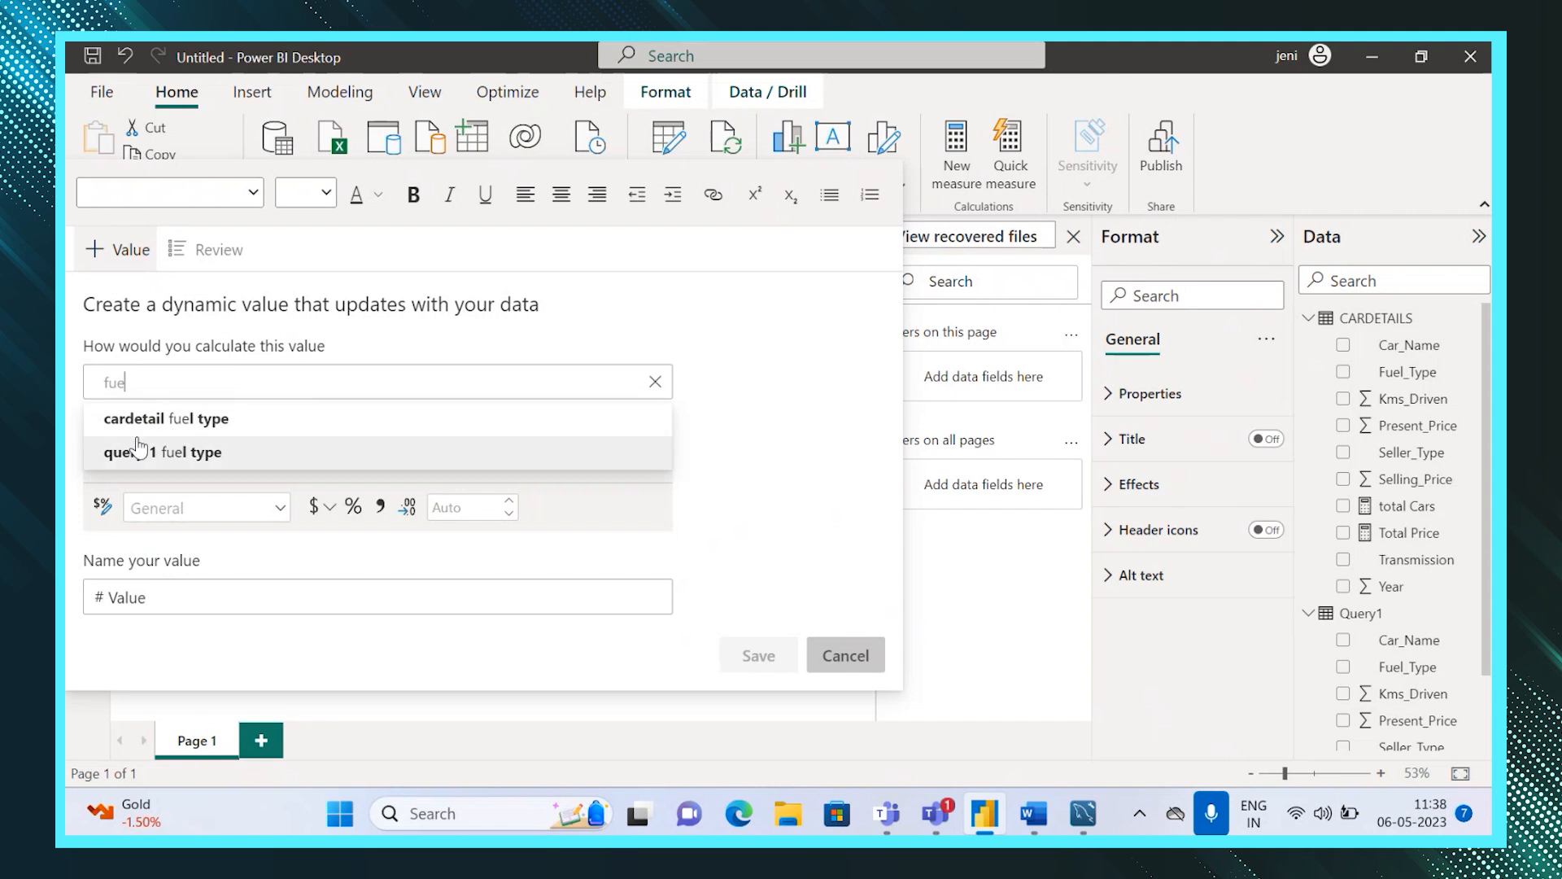
pyautogui.click(189, 423)
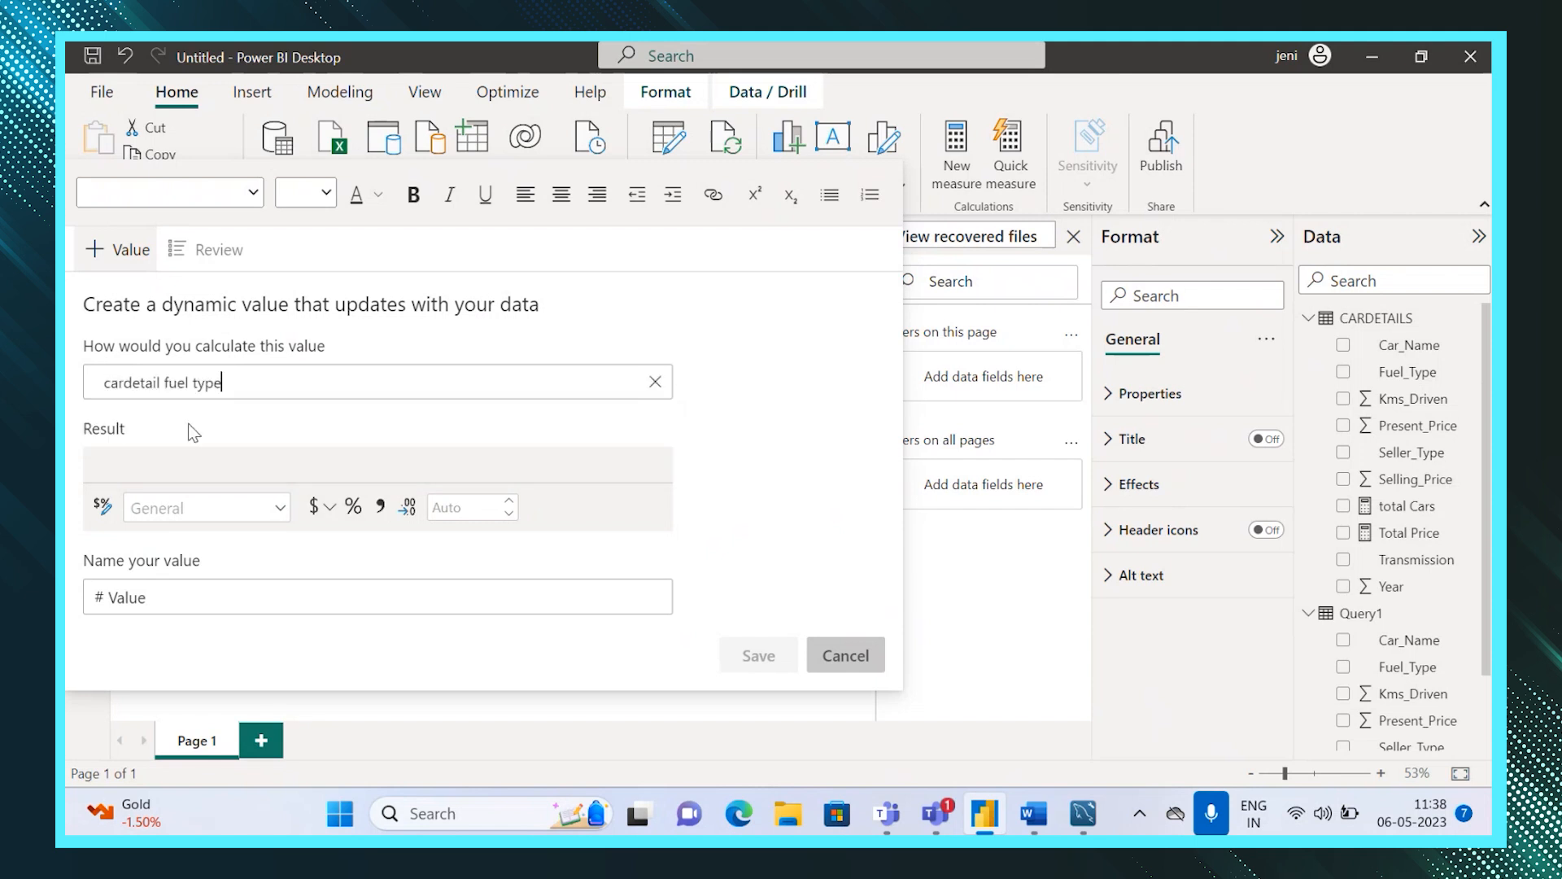
pyautogui.click(750, 672)
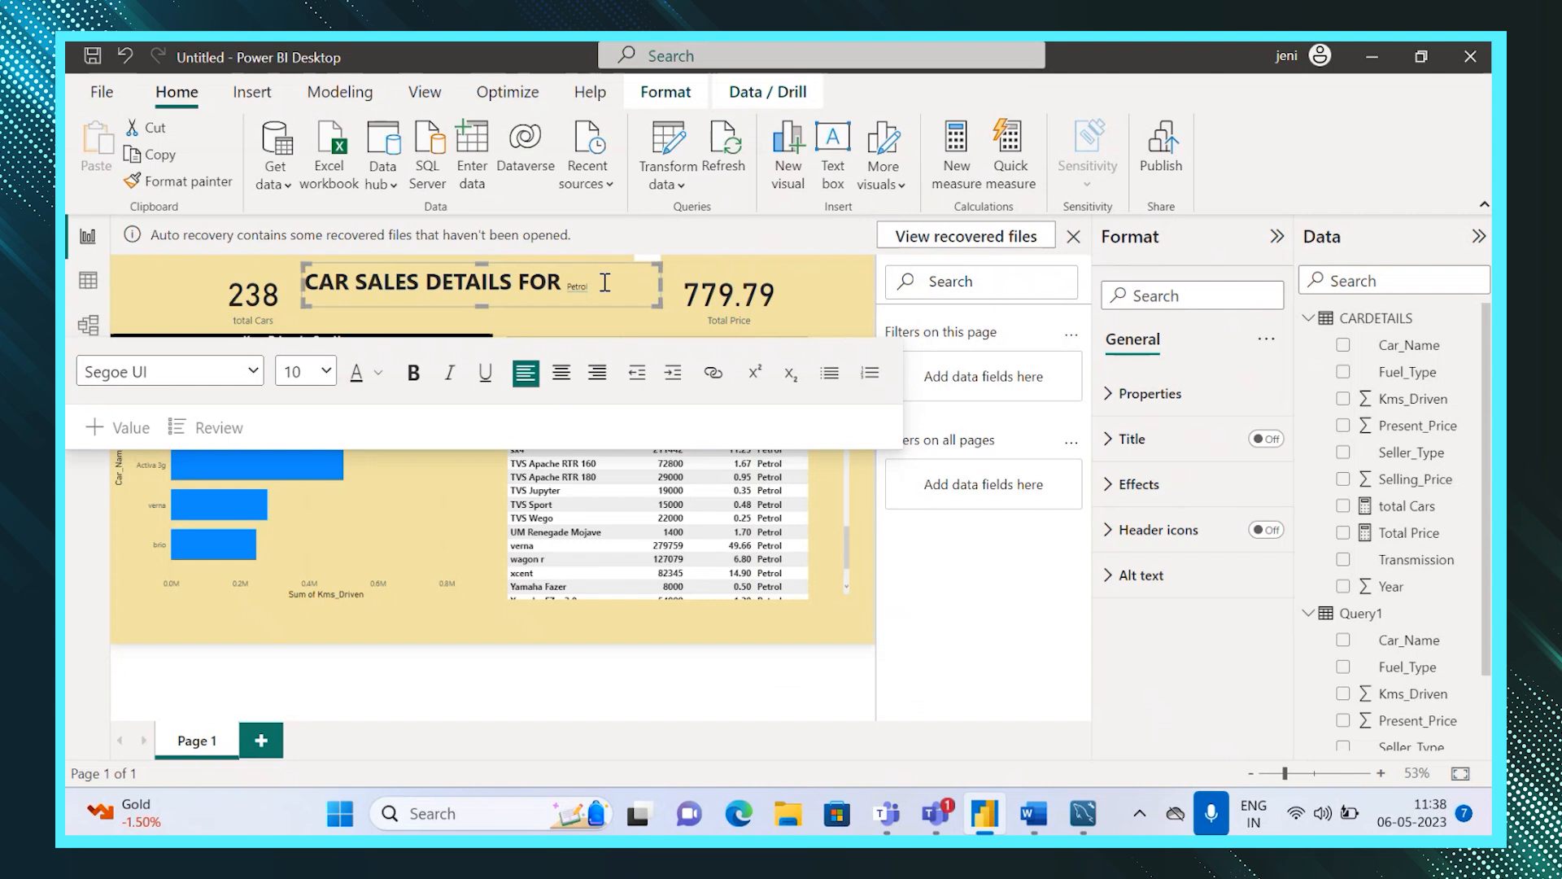
# Format the whole title text as 20 pt bold and deselect the text box.
pyautogui.tripleClick(604, 285)
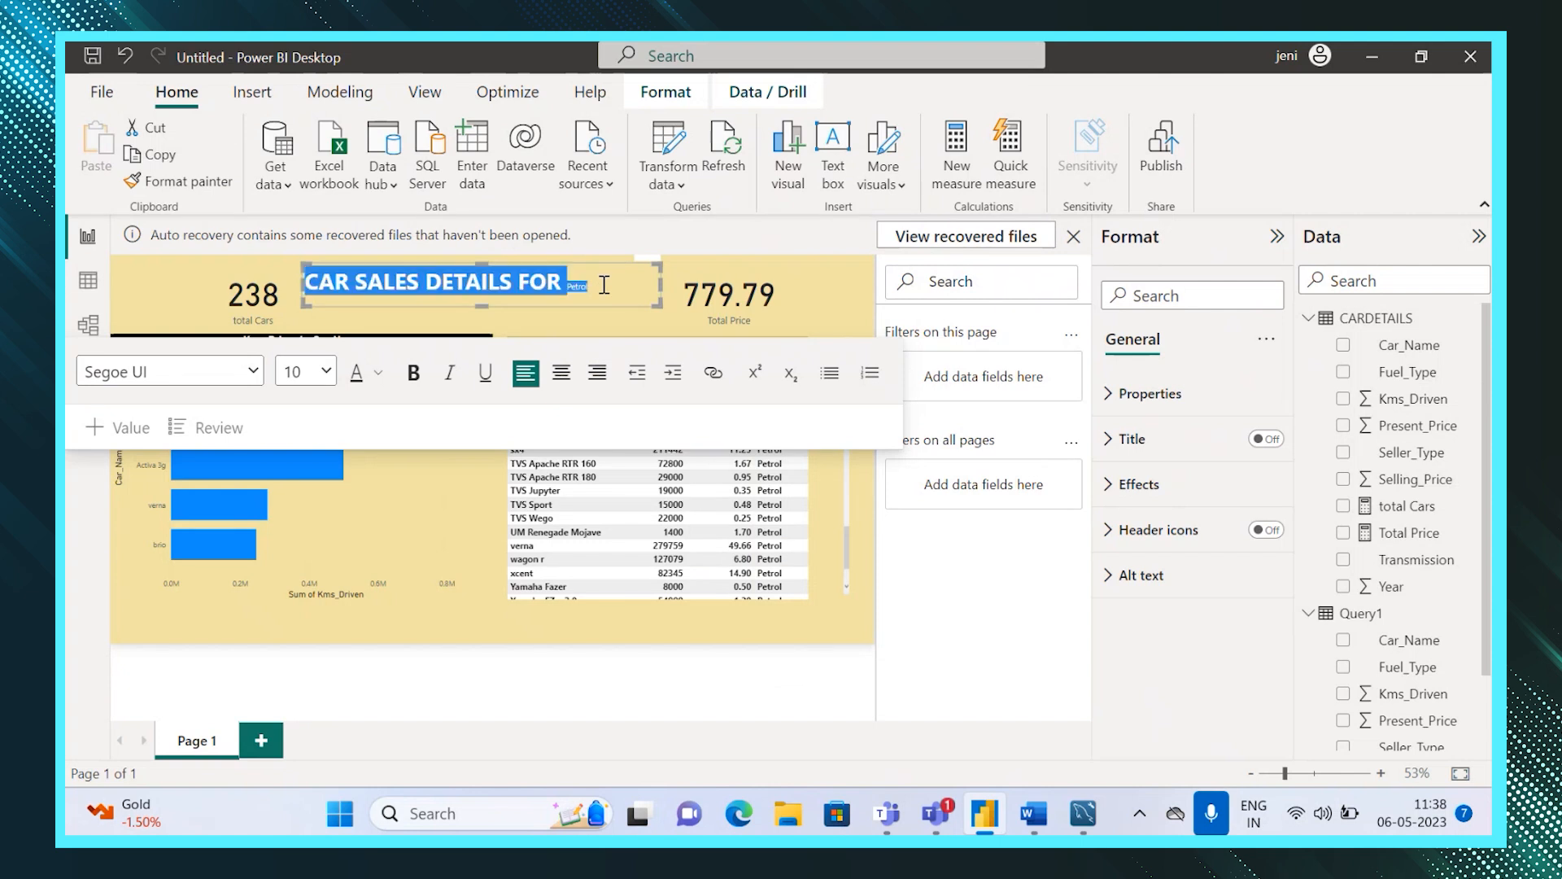
pyautogui.click(326, 372)
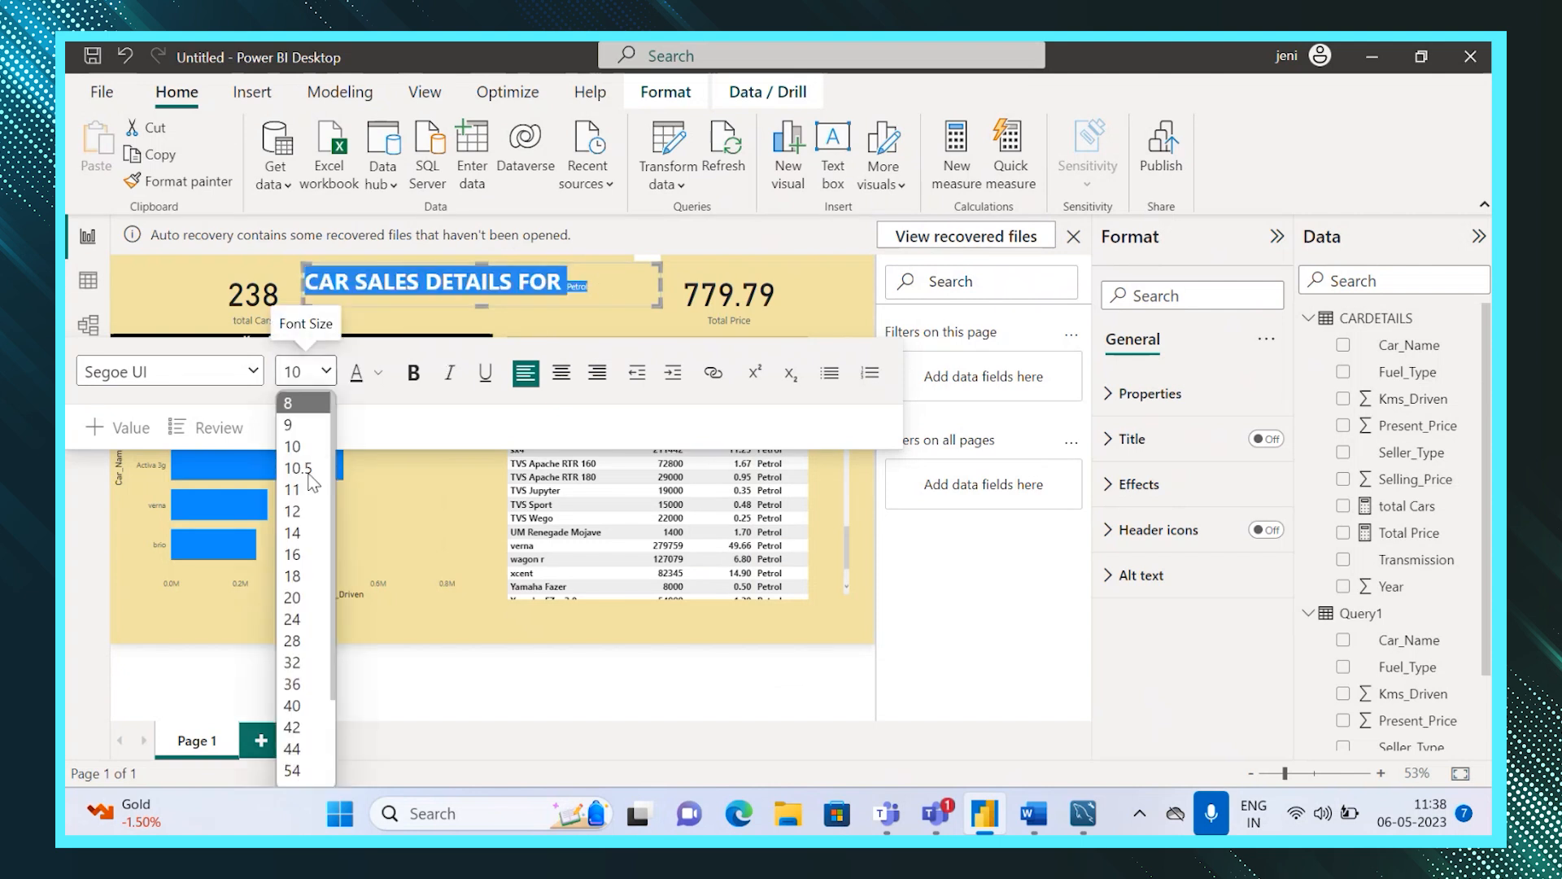
pyautogui.click(298, 600)
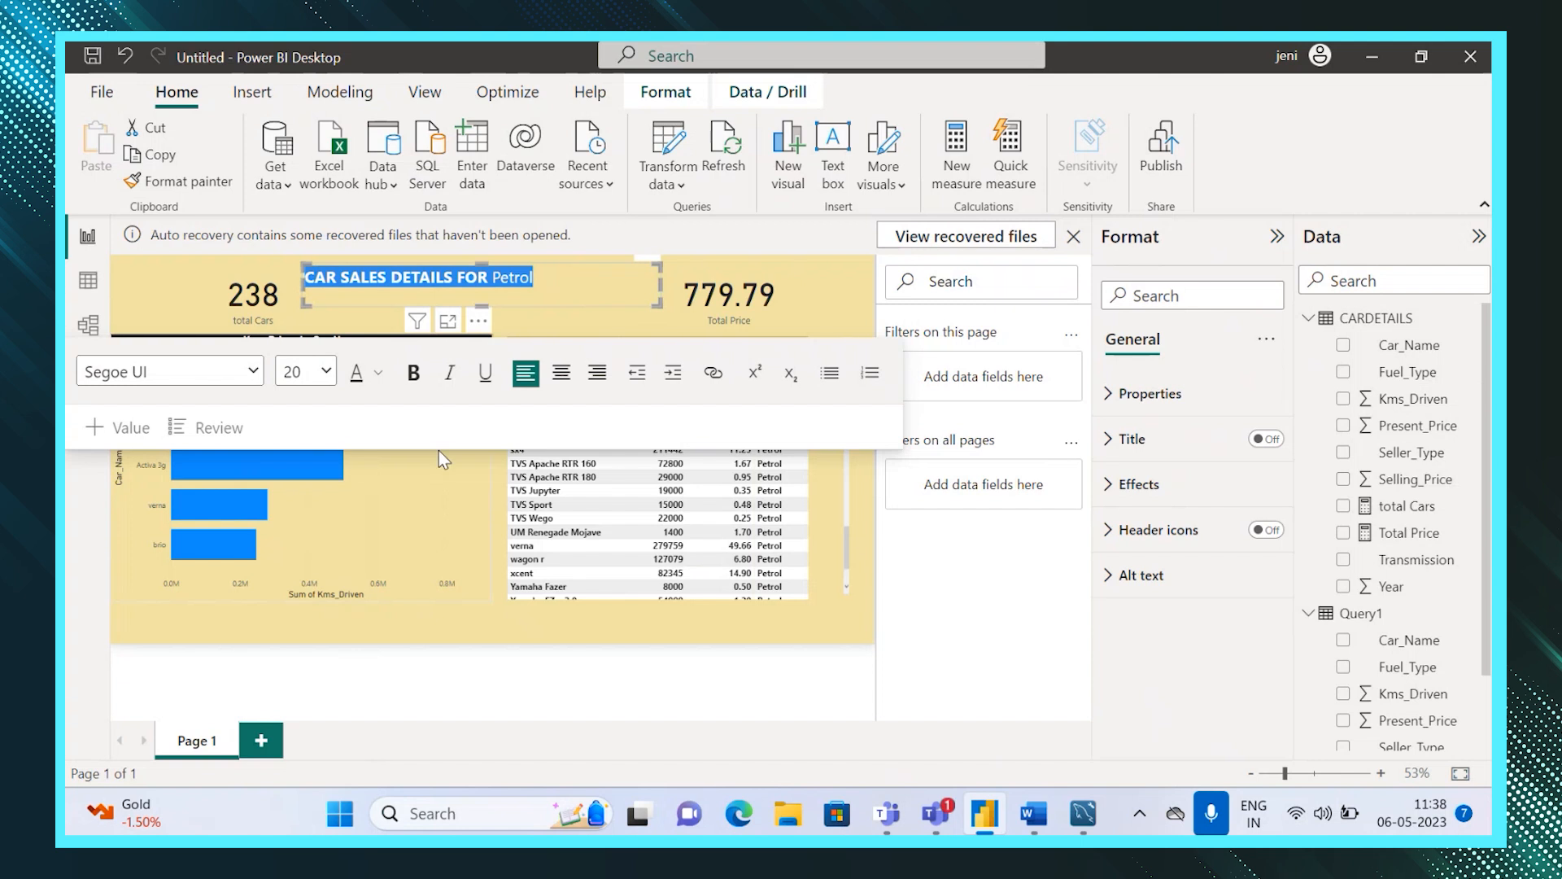
pyautogui.click(413, 381)
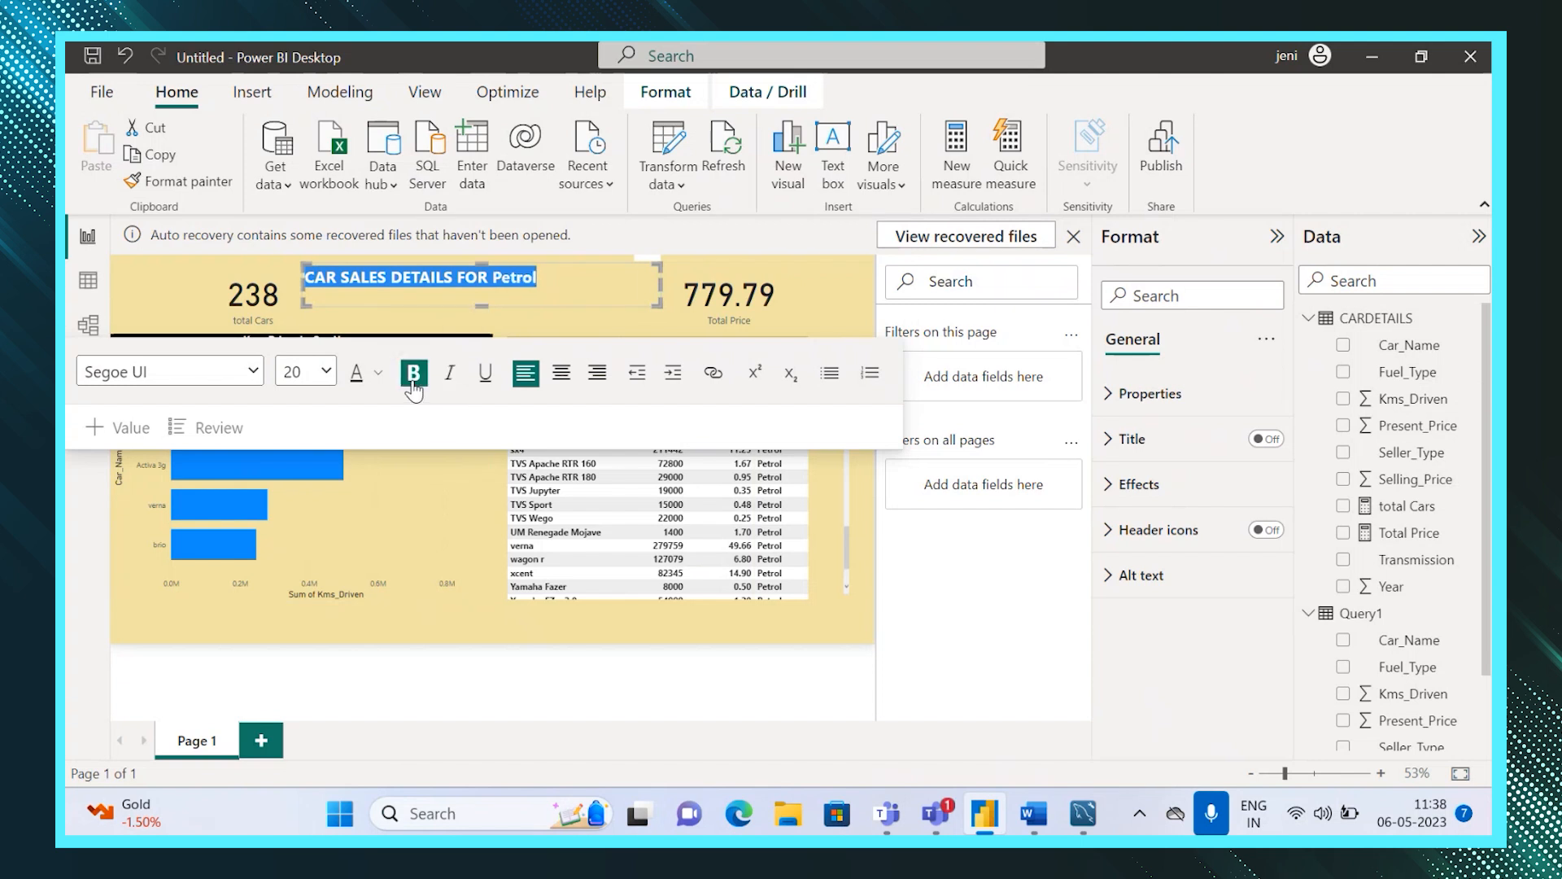
pyautogui.click(851, 296)
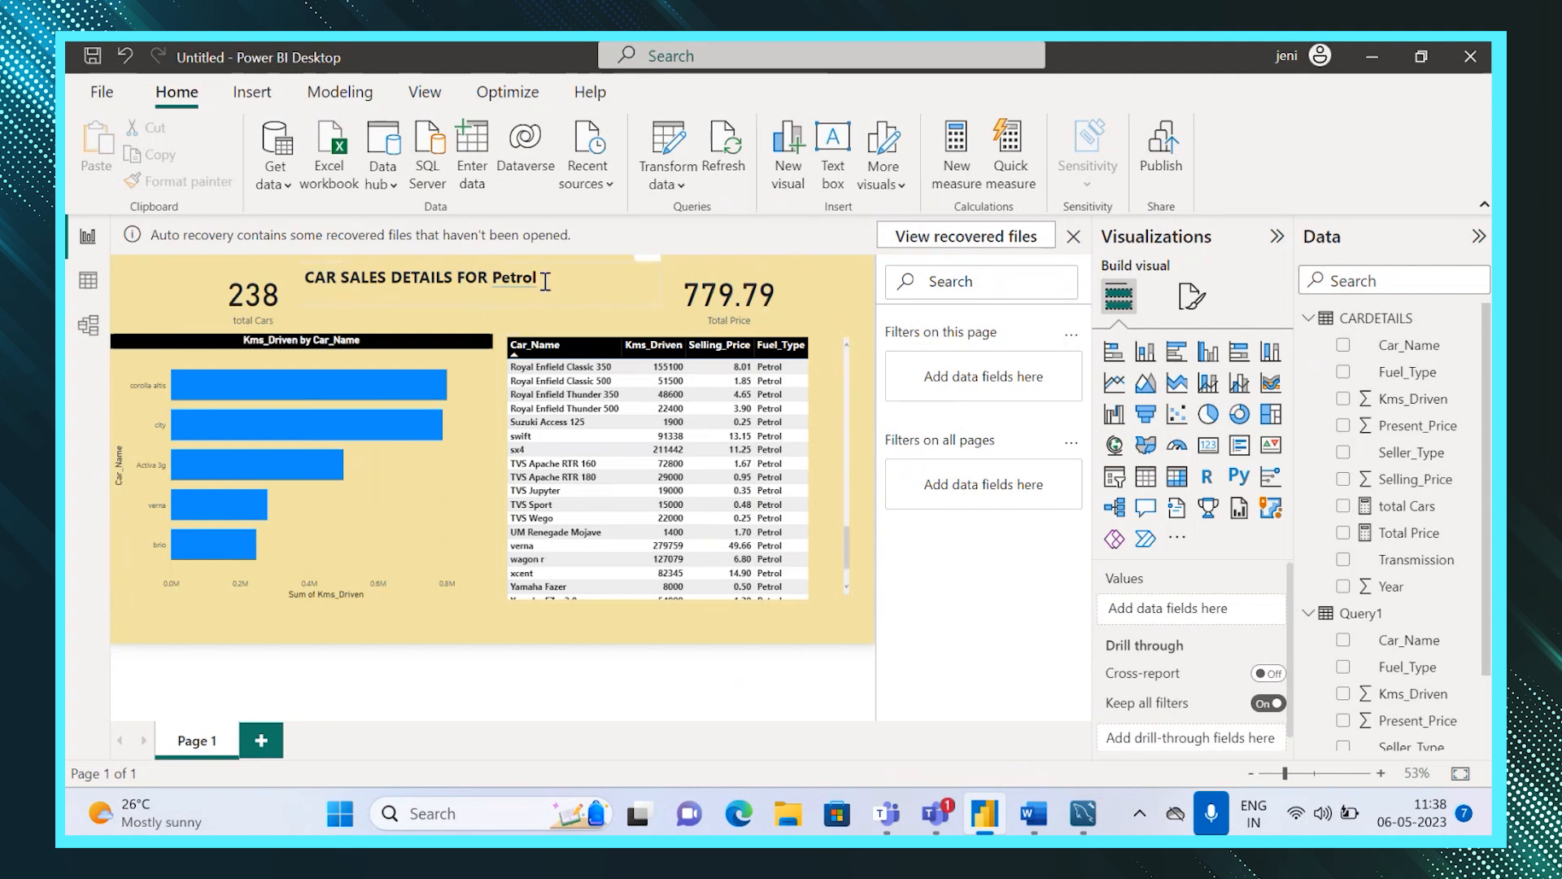
pyautogui.click(830, 316)
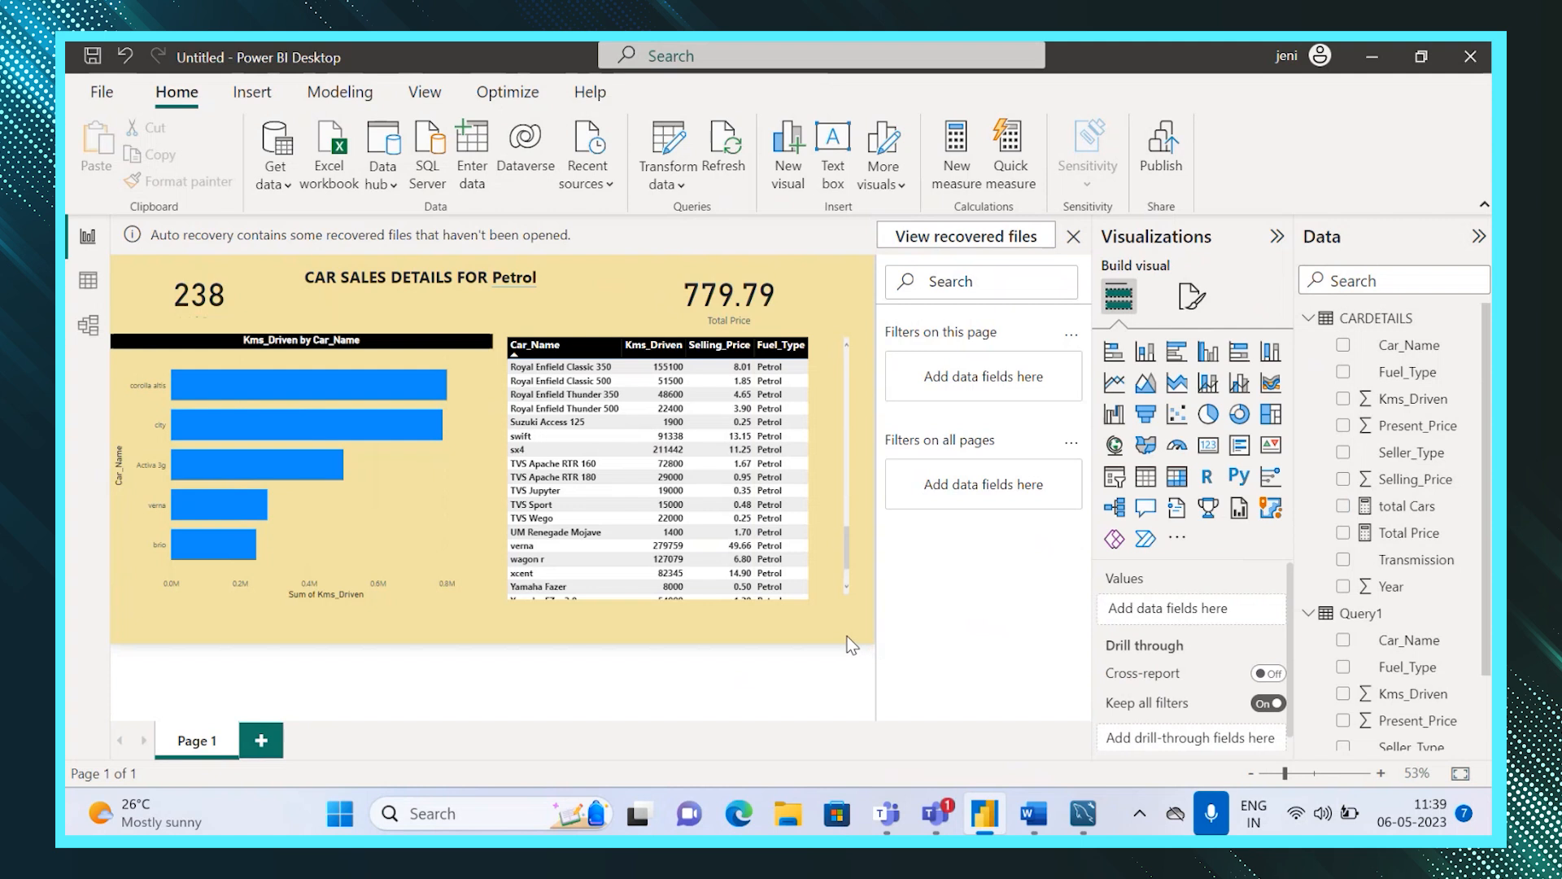